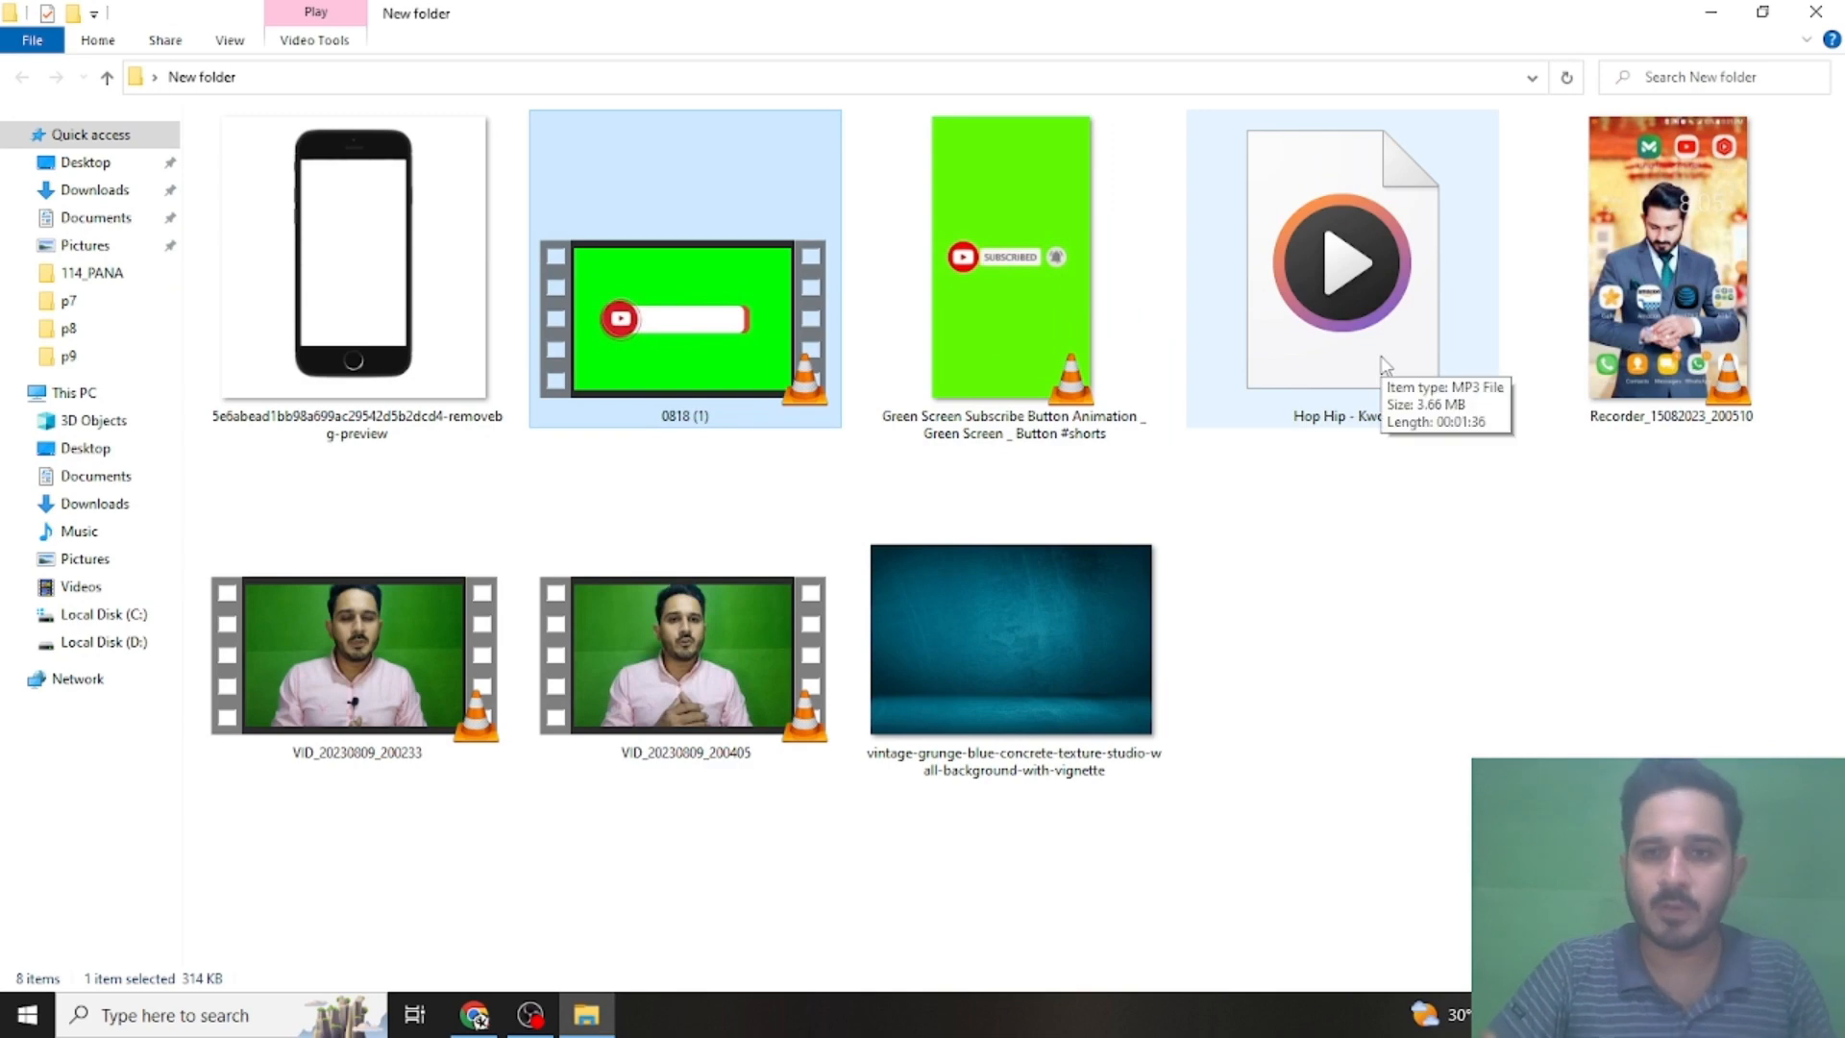
- Look over the Hop Hip - Kwon music file and the blue background image in the source folder, and put the folder window away
left_click(1385, 366)
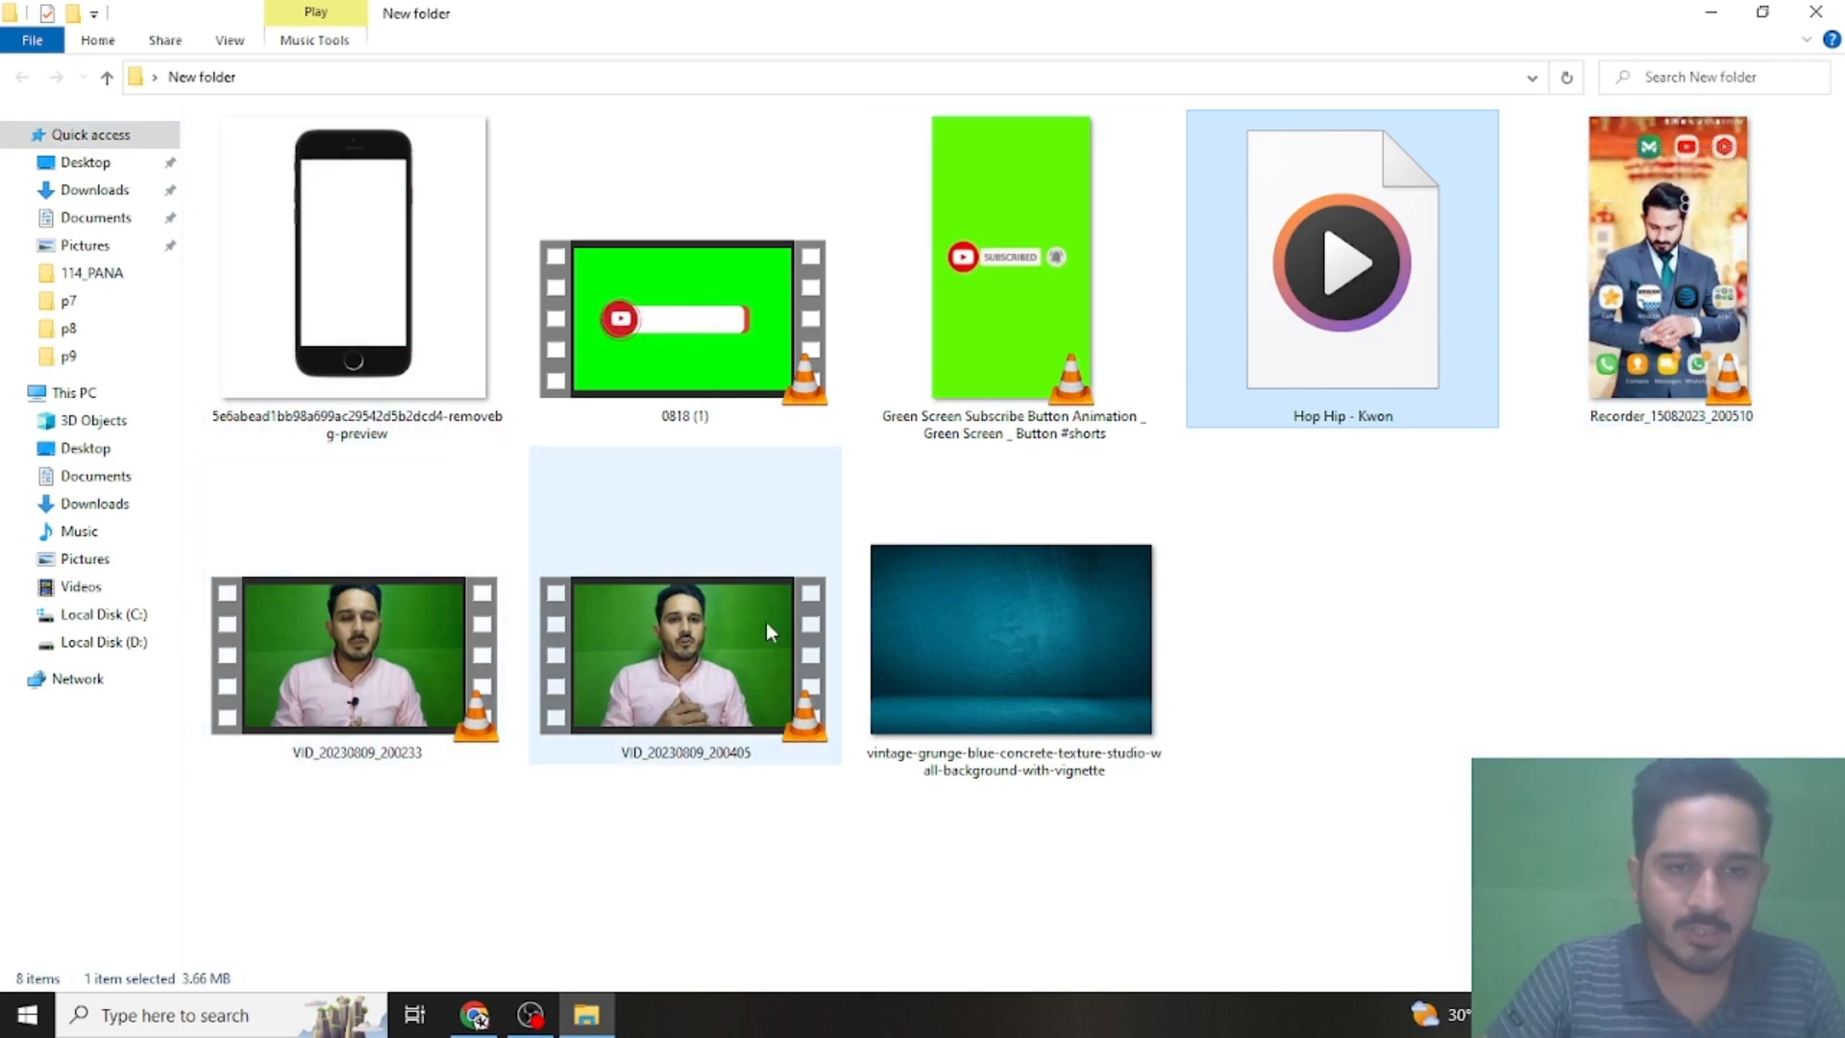
left_click(1079, 652)
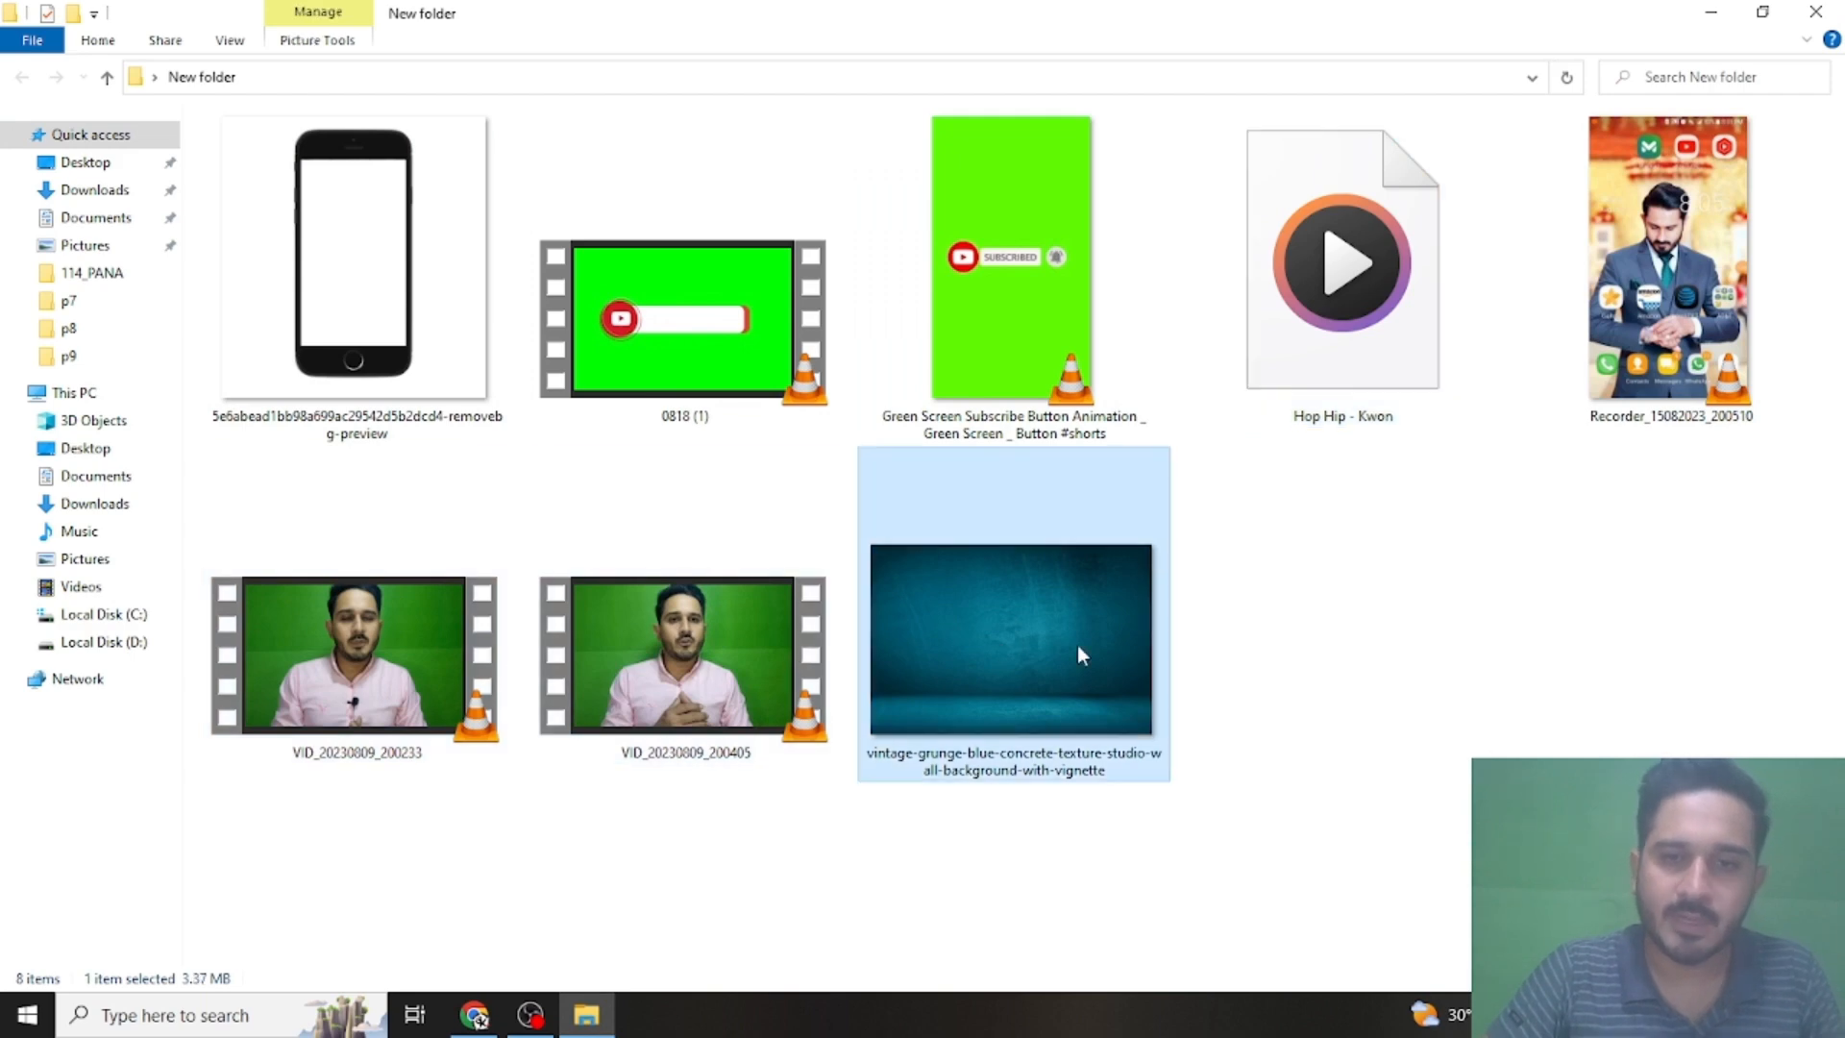
left_click(1698, 8)
- Switch to Chrome, view the YouTube Studio audio library page, and close it
left_click(474, 1011)
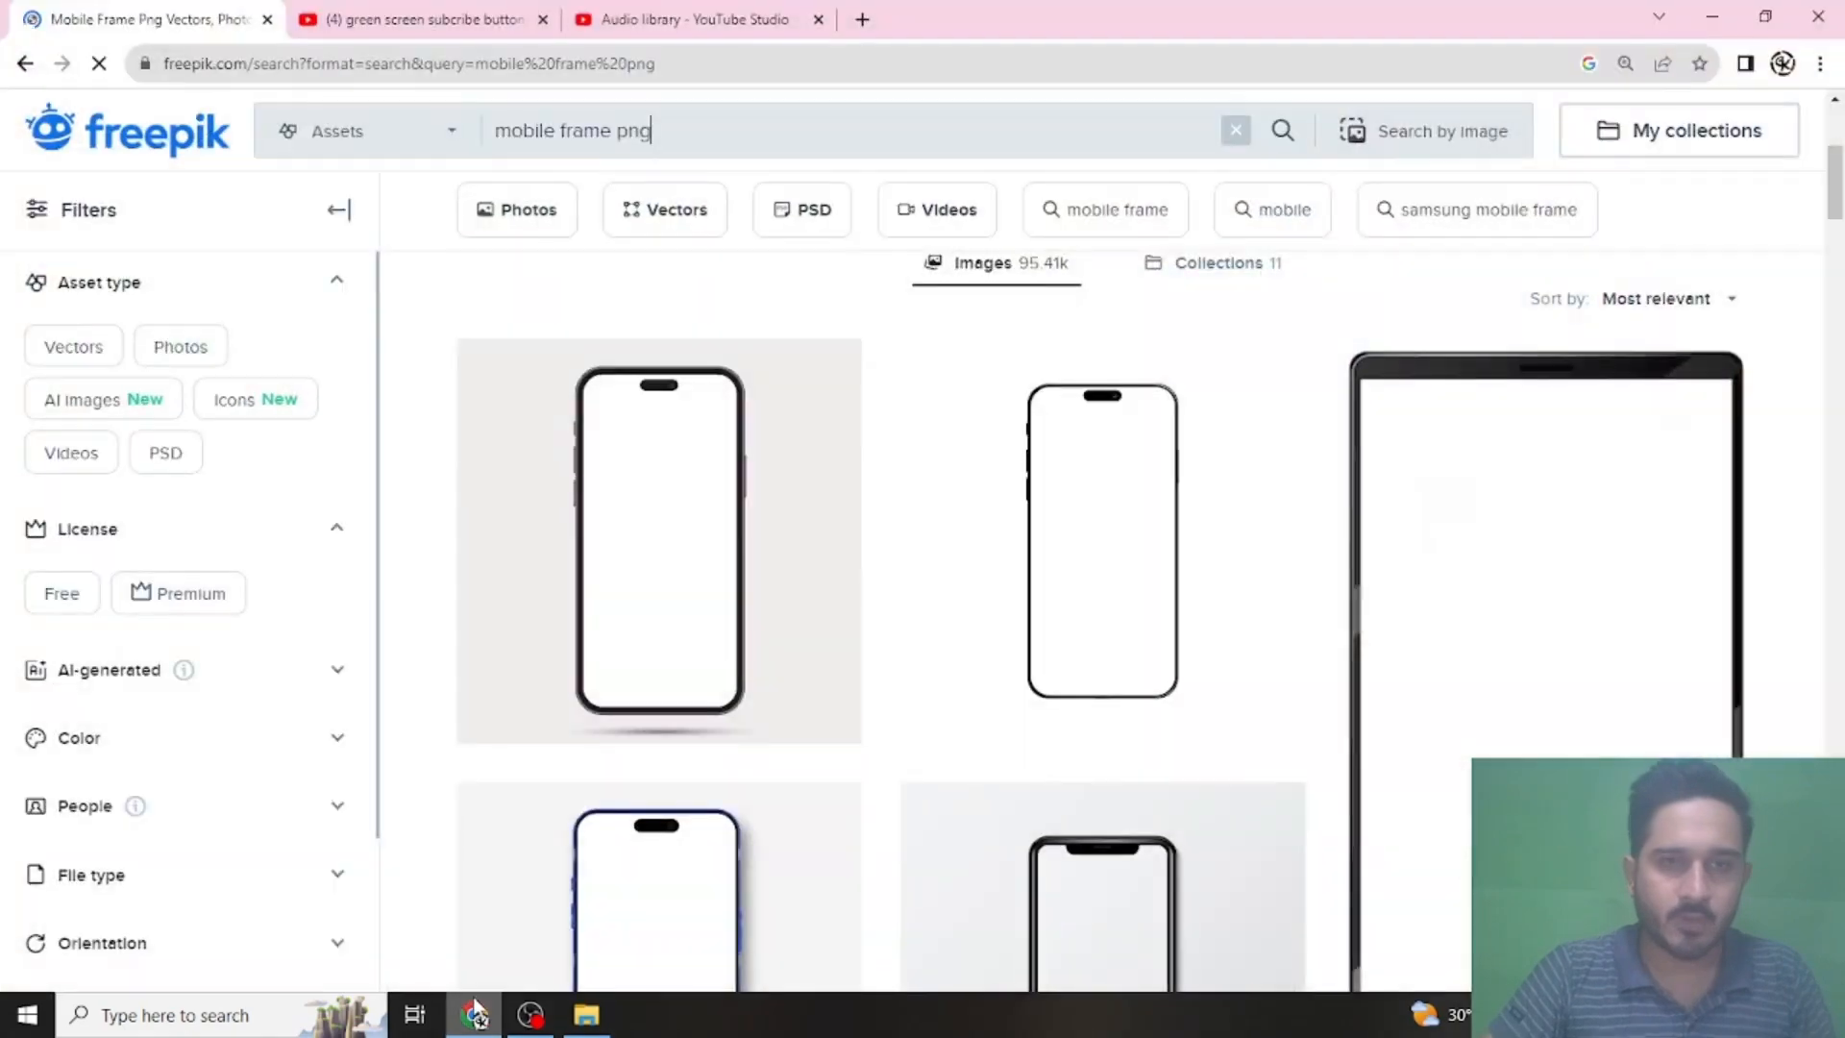
left_click(663, 12)
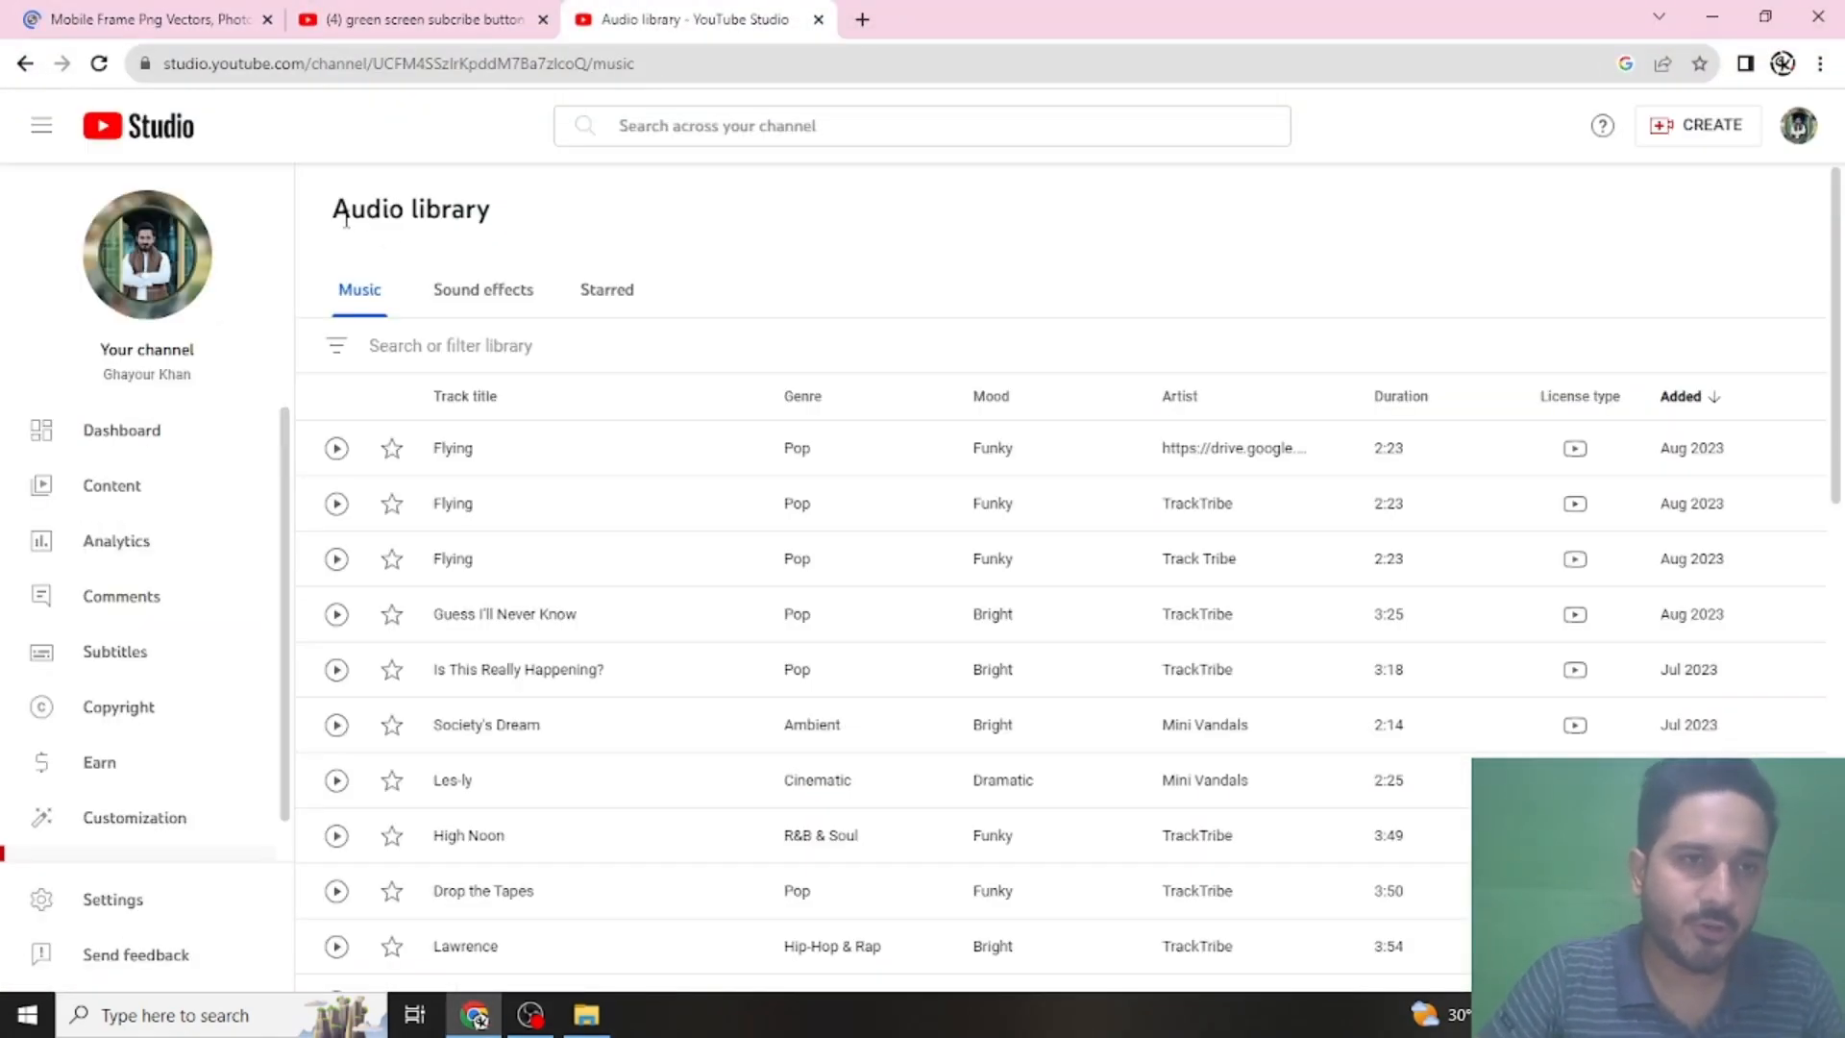
left_click_drag(335, 225, 535, 219)
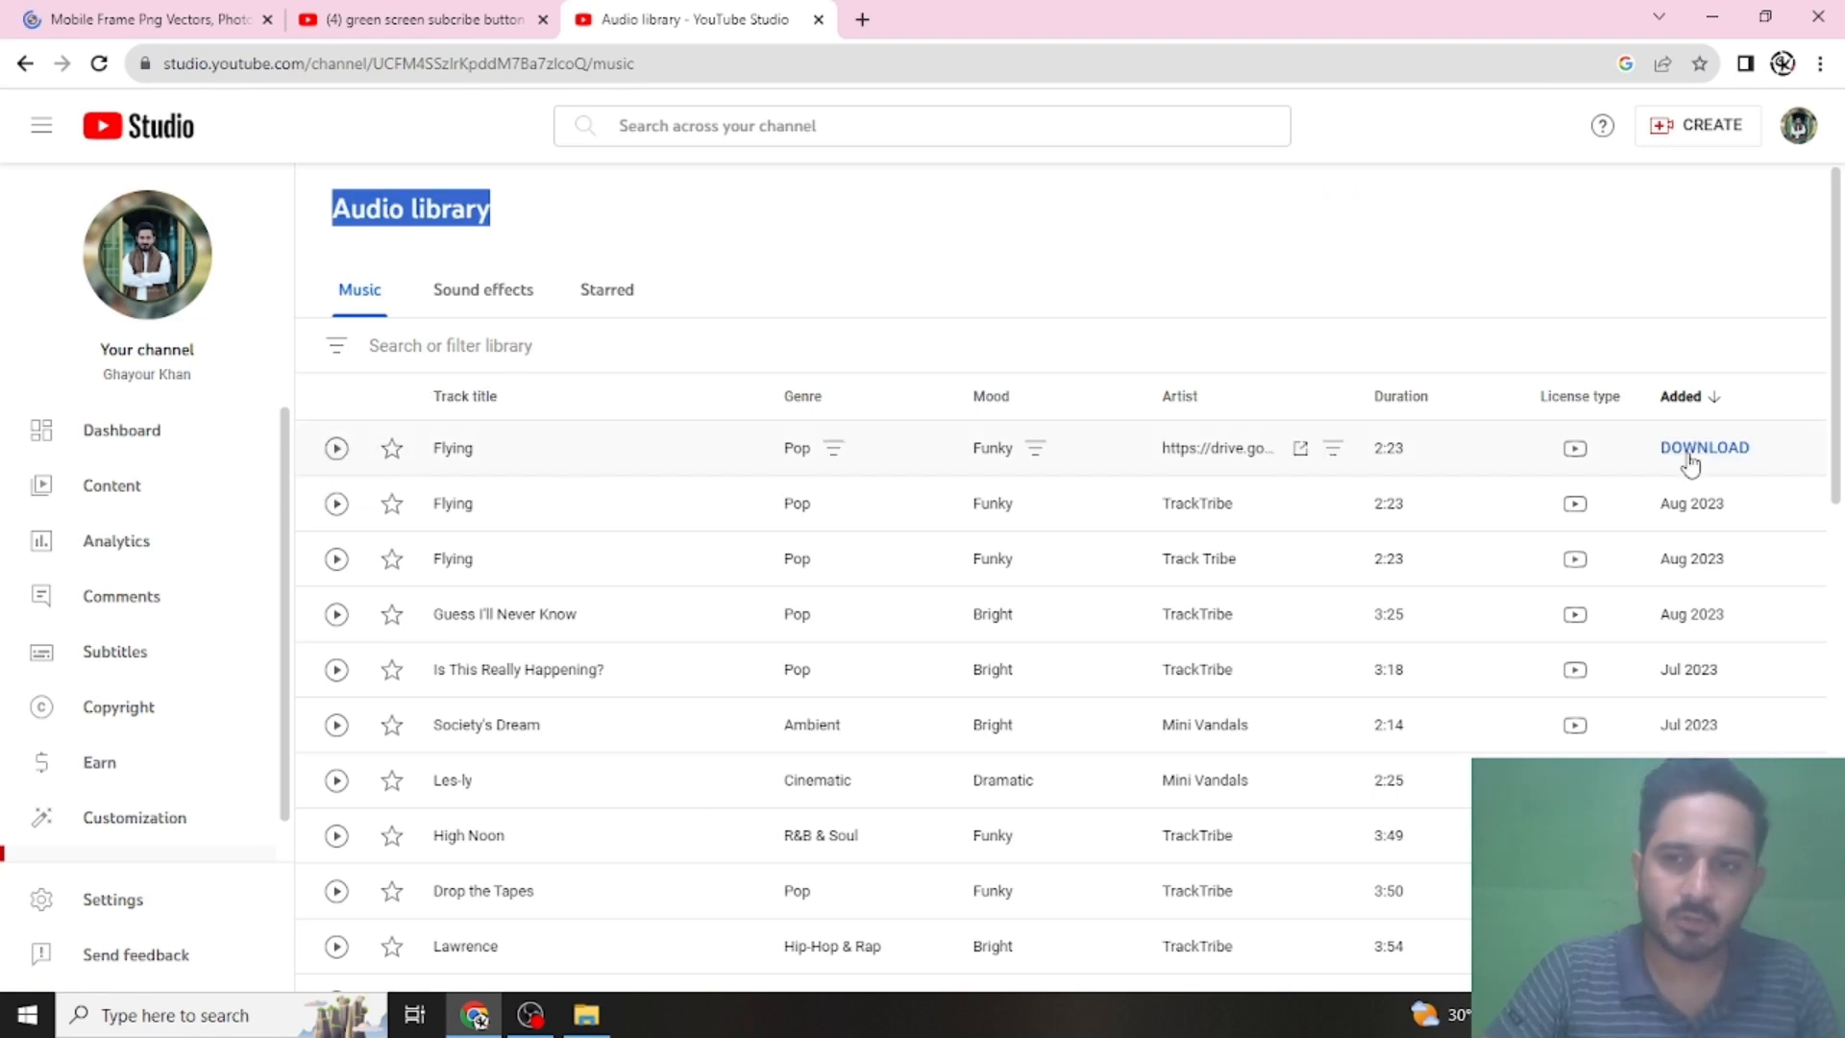
left_click(818, 19)
- Look over the YouTube search results for green screen subscribe buttons, including the Shorts, and close that page
scroll(842, 283, "up", 3)
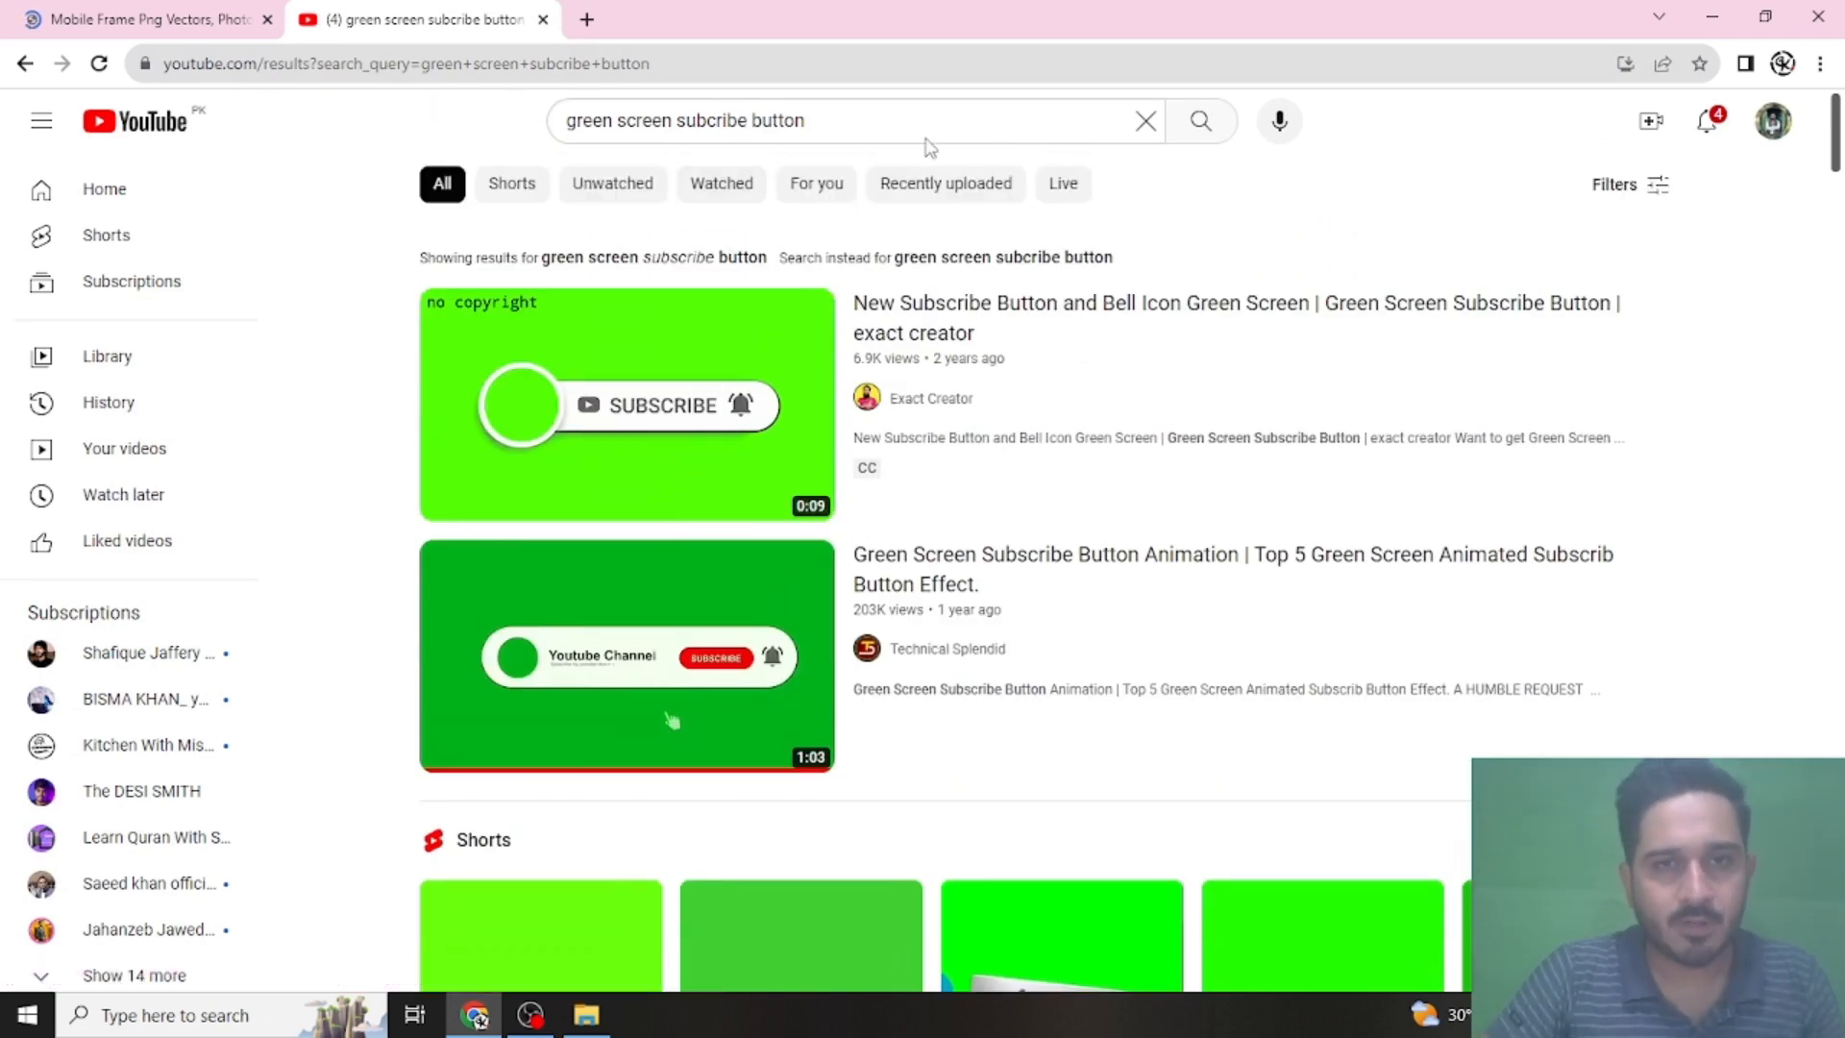
left_click_drag(882, 130, 557, 137)
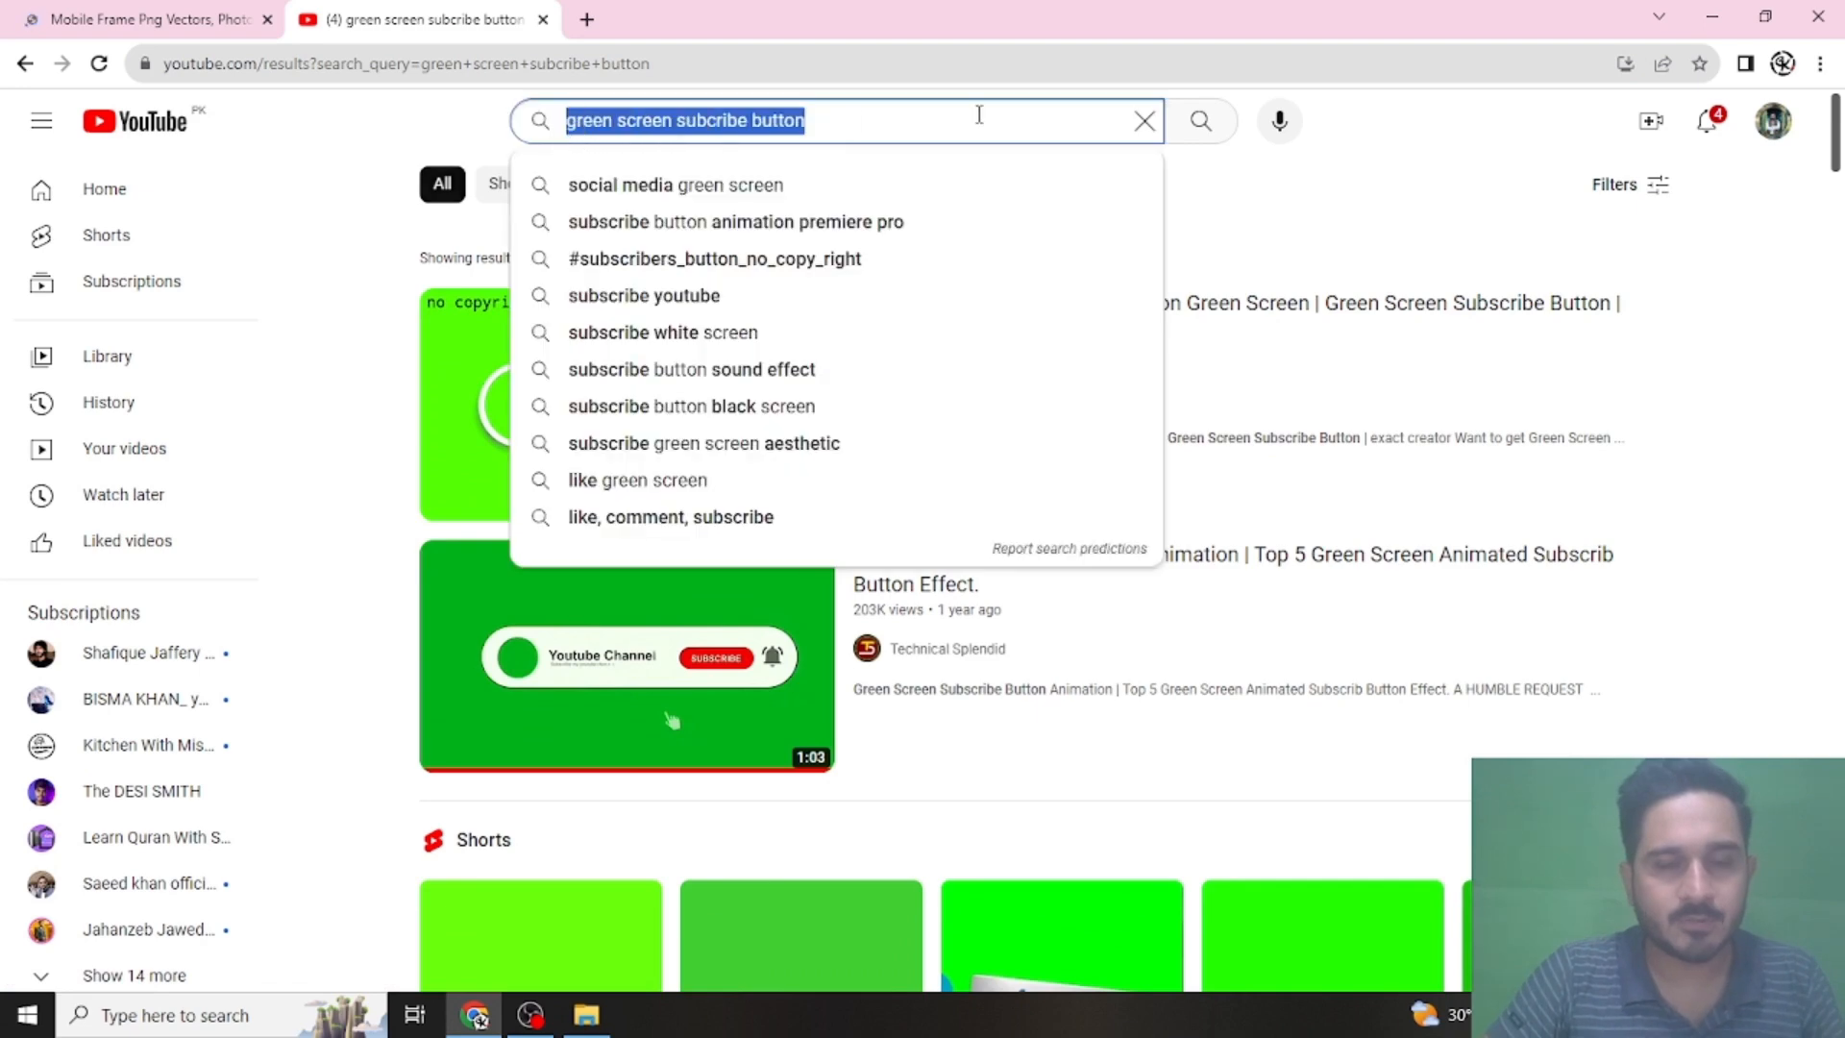
scroll(1778, 384, "down", 3)
left_click(1789, 388)
scroll(1437, 310, "down", 5)
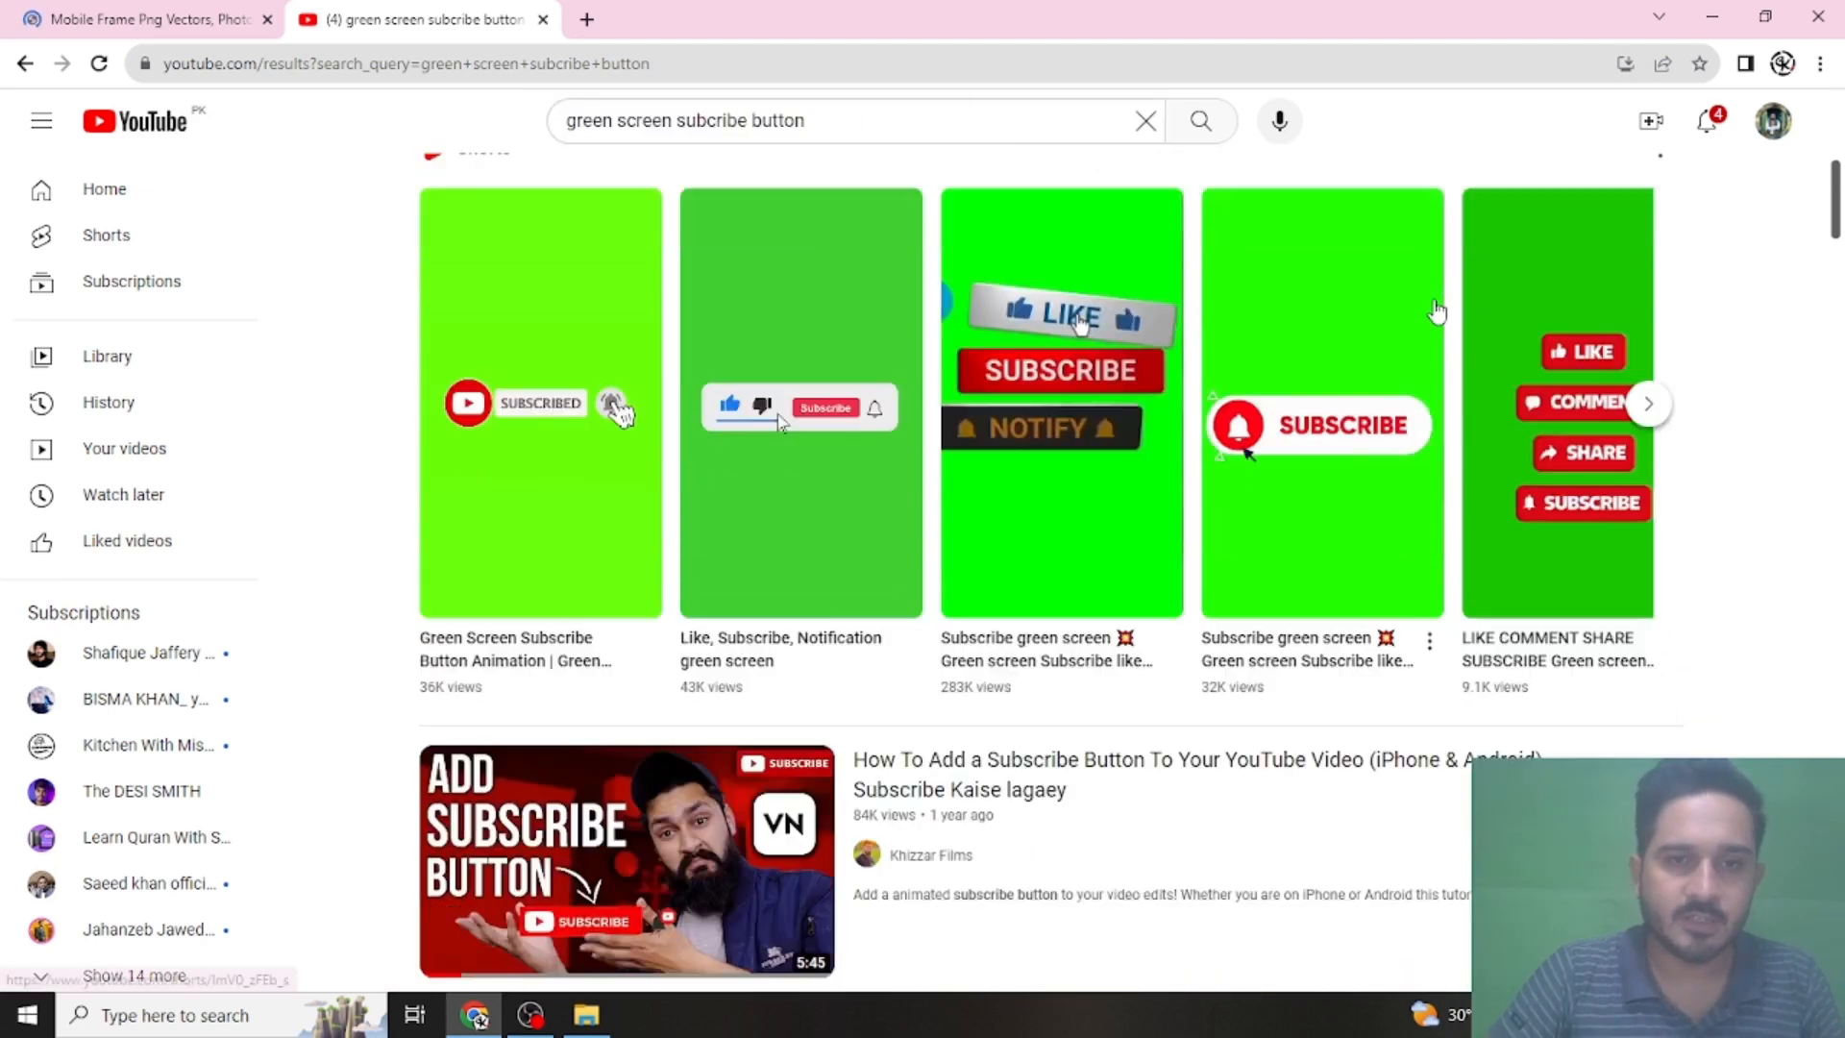
scroll(1437, 310, "down", 3)
scroll(1178, 637, "up", 10)
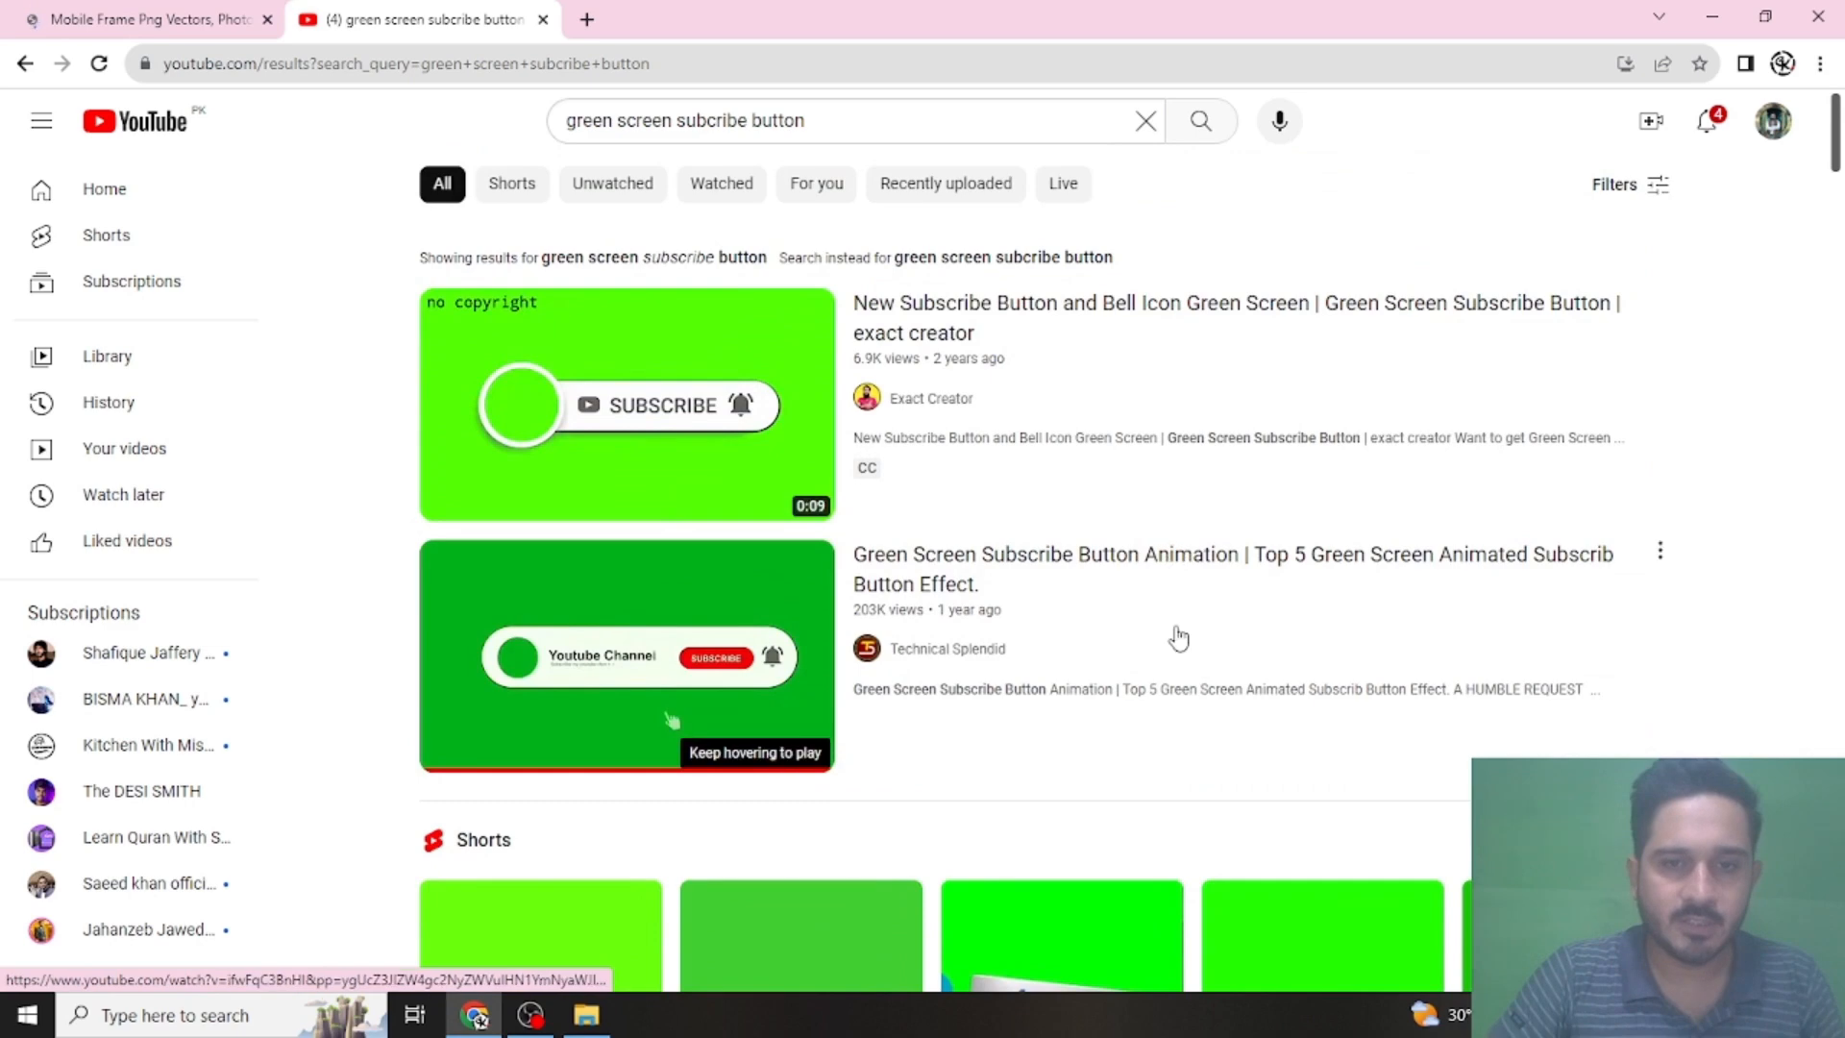
scroll(1179, 637, "down", 3)
scroll(610, 750, "up", 3)
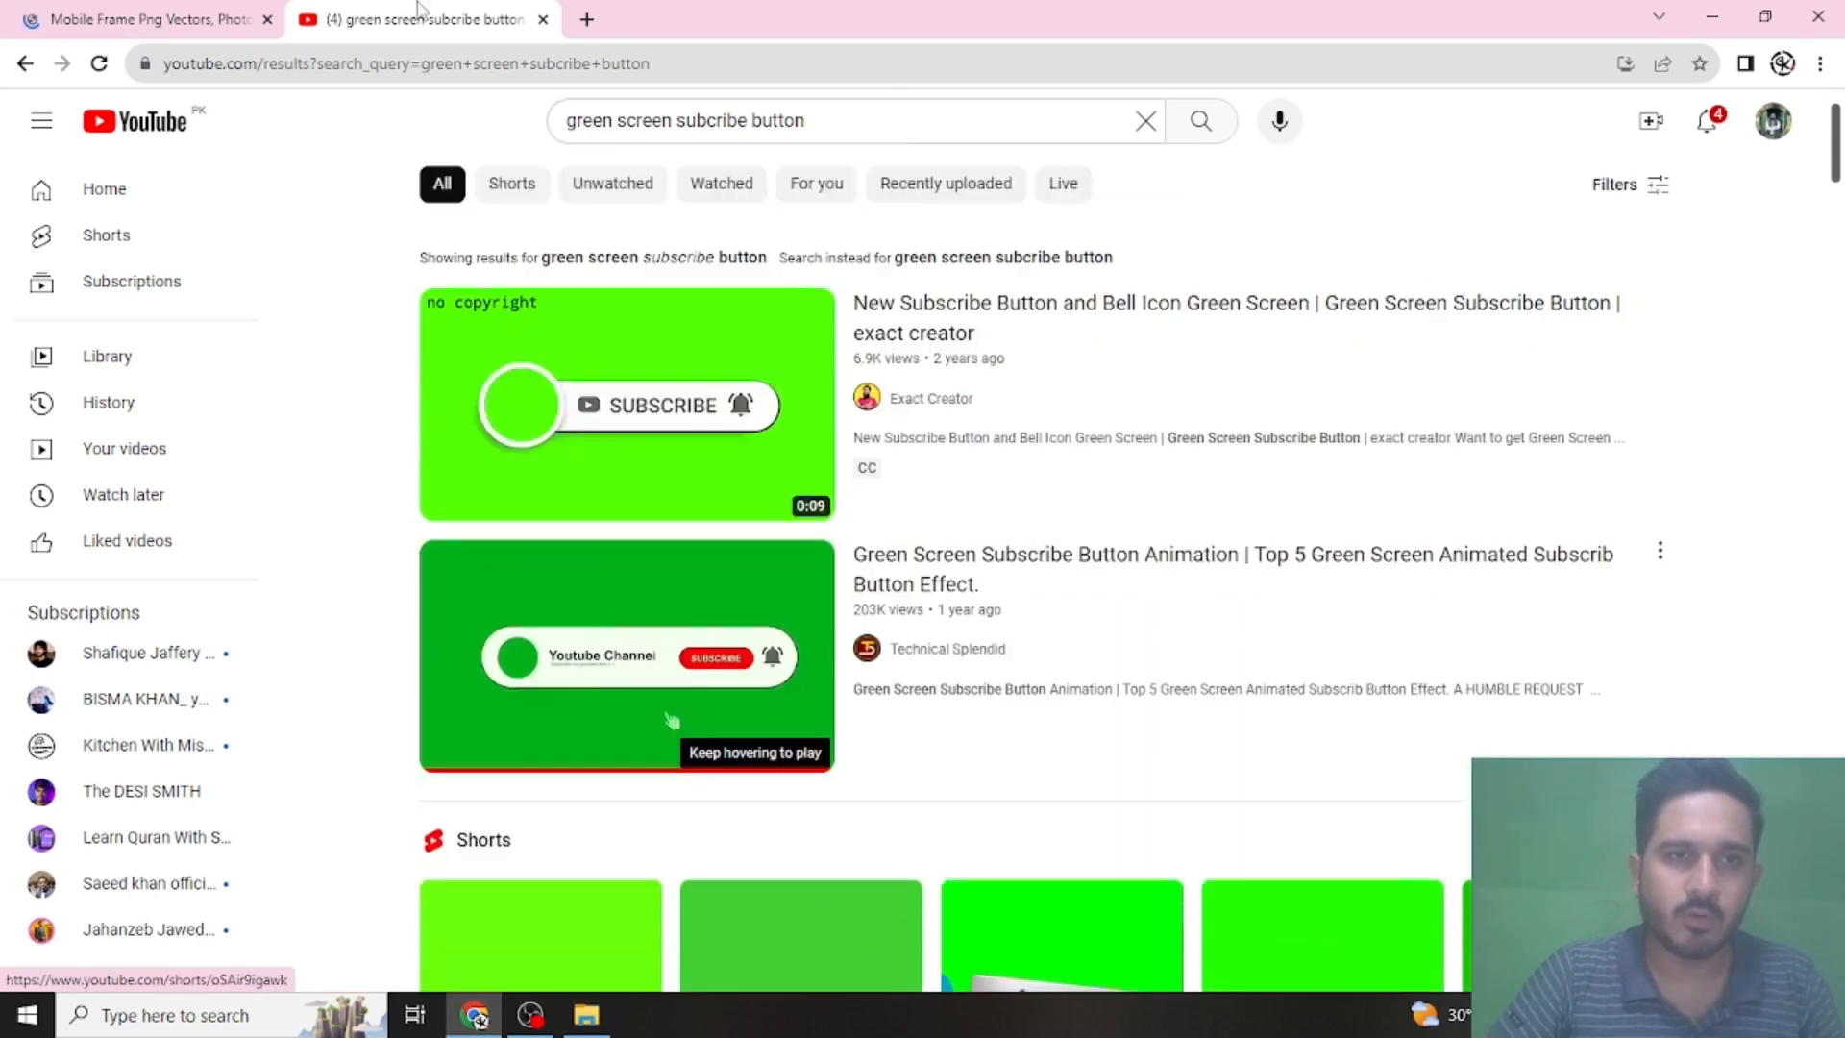
left_click(543, 19)
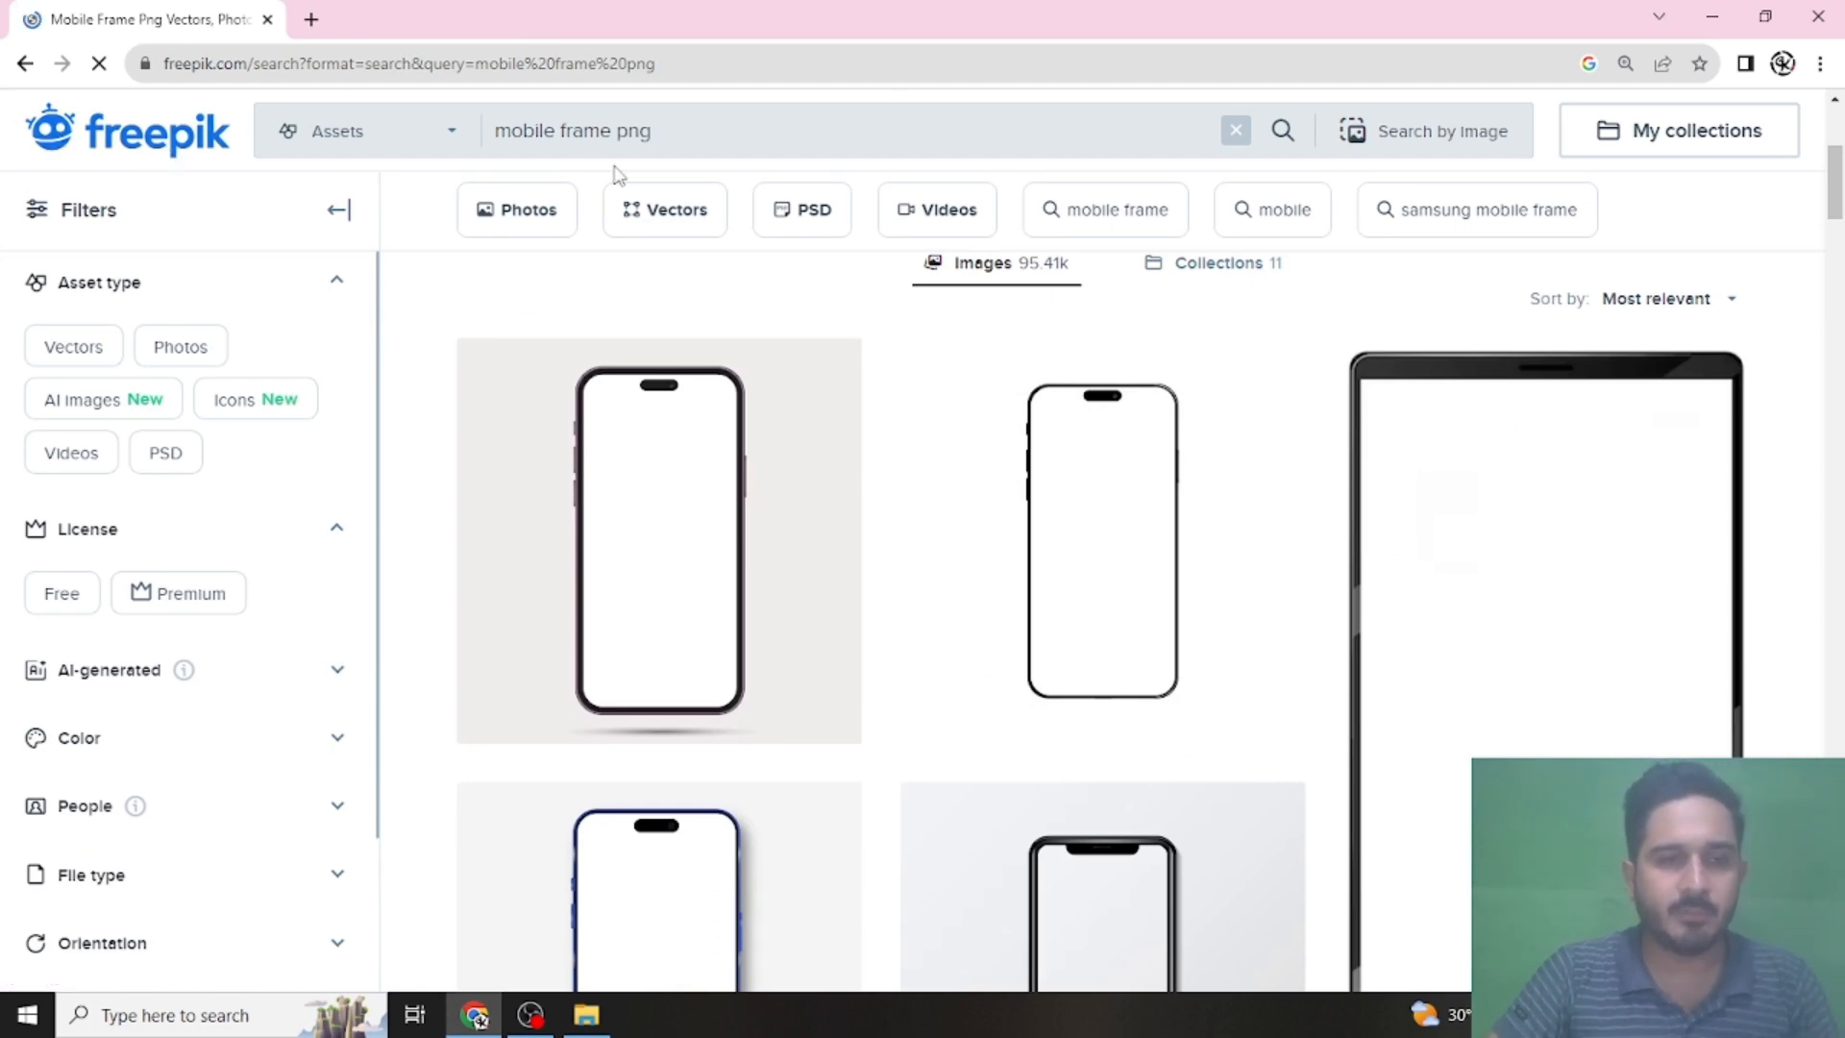
- Look over the Freepik results for "mobile frame png" and close the browser
scroll(906, 554, "down", 6)
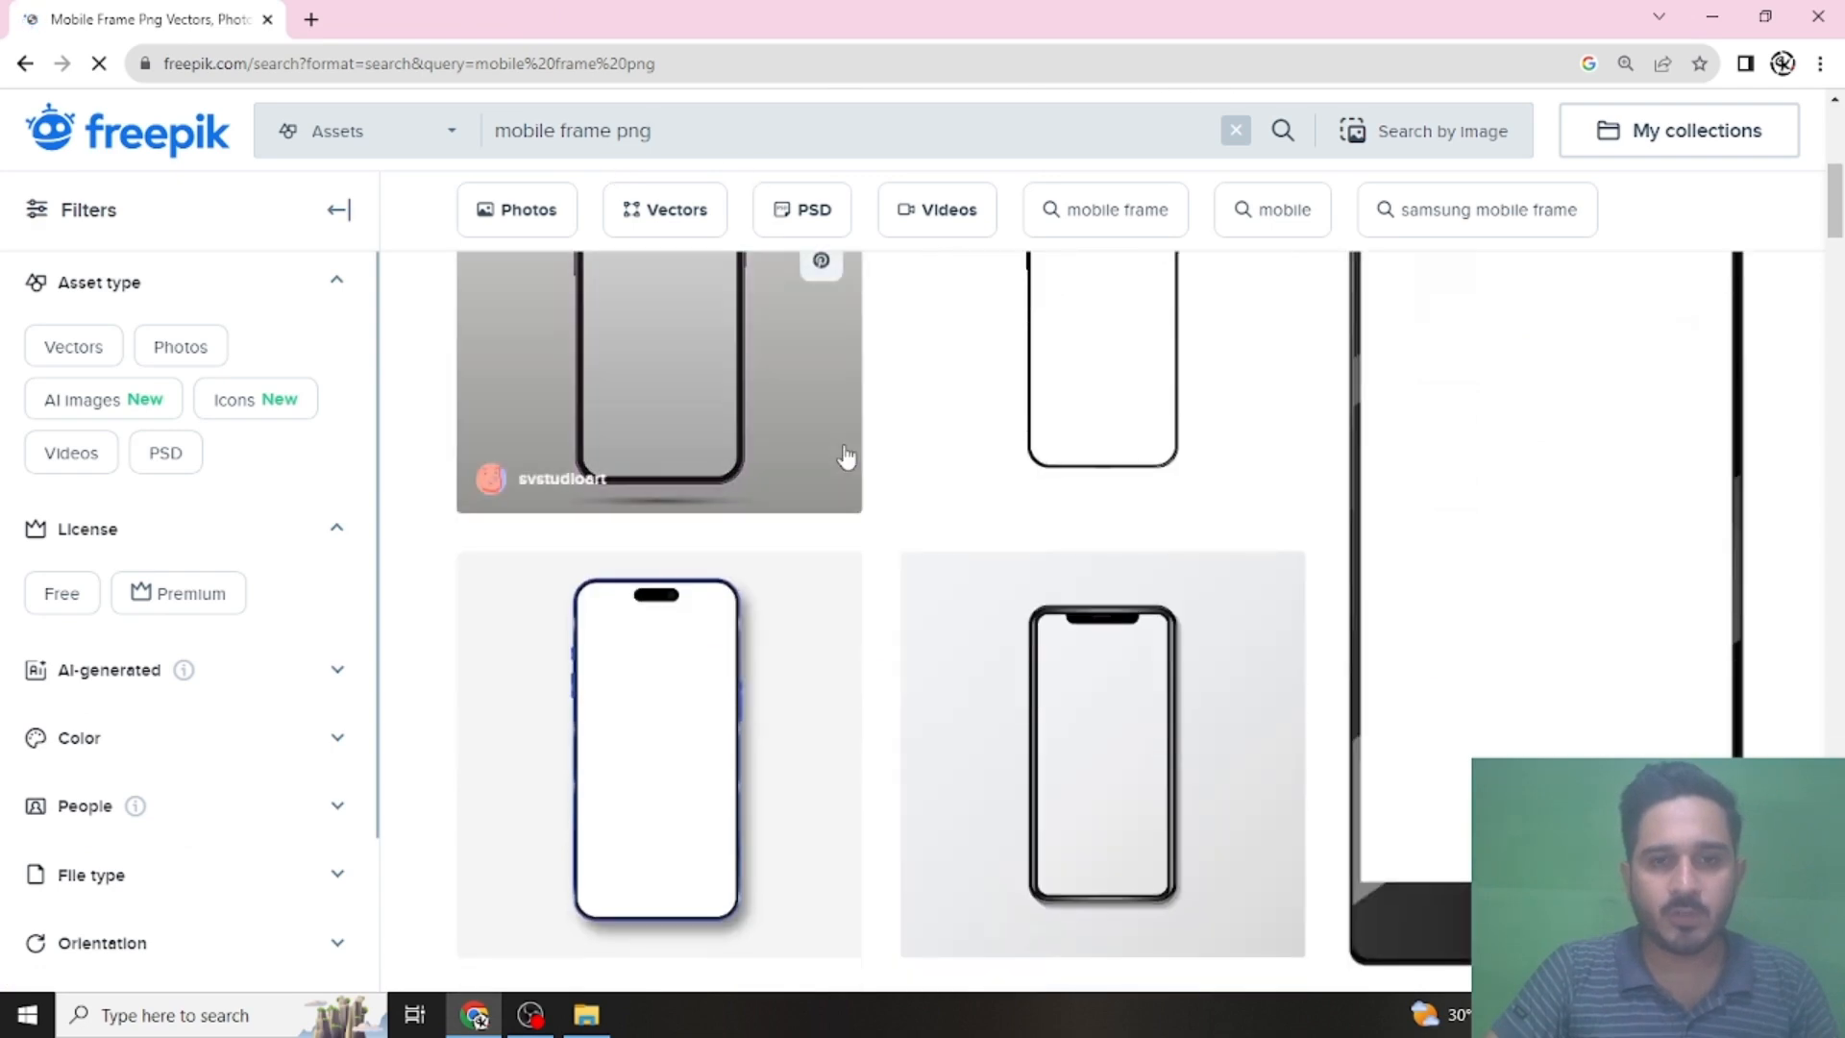
scroll(907, 554, "up", 8)
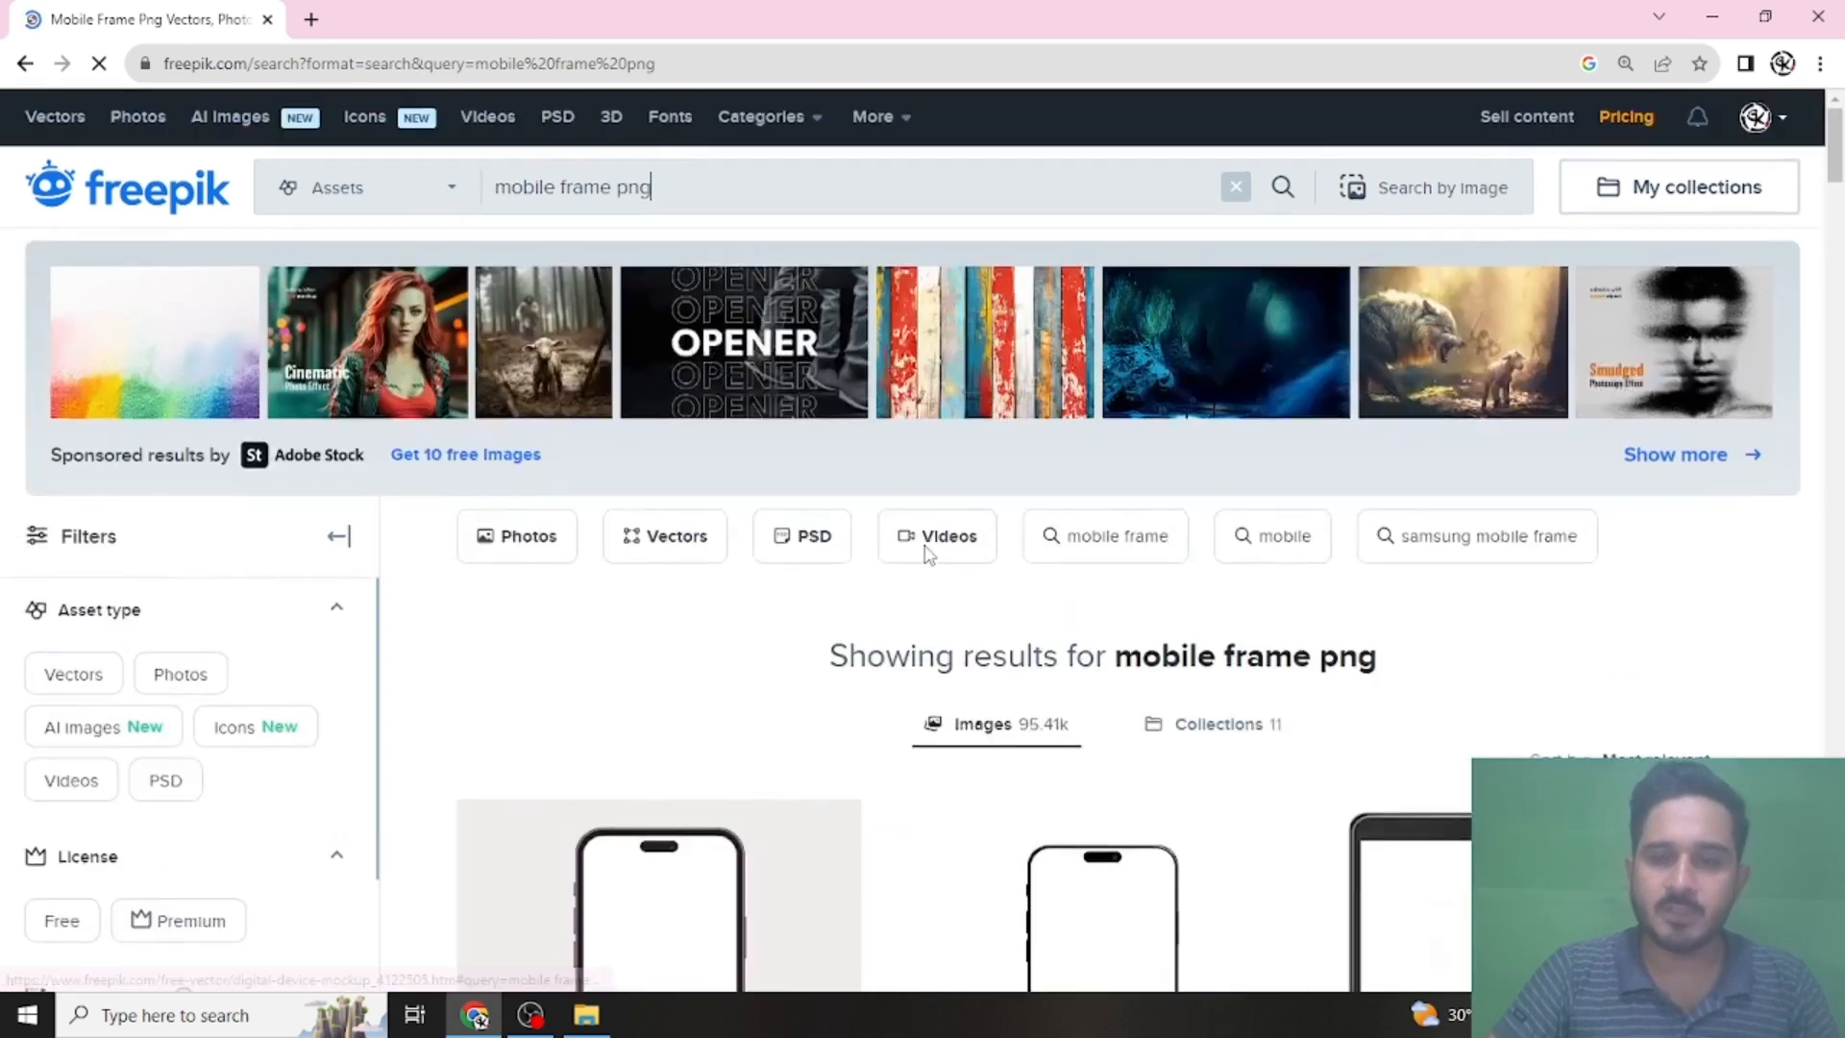
scroll(929, 555, "down", 6)
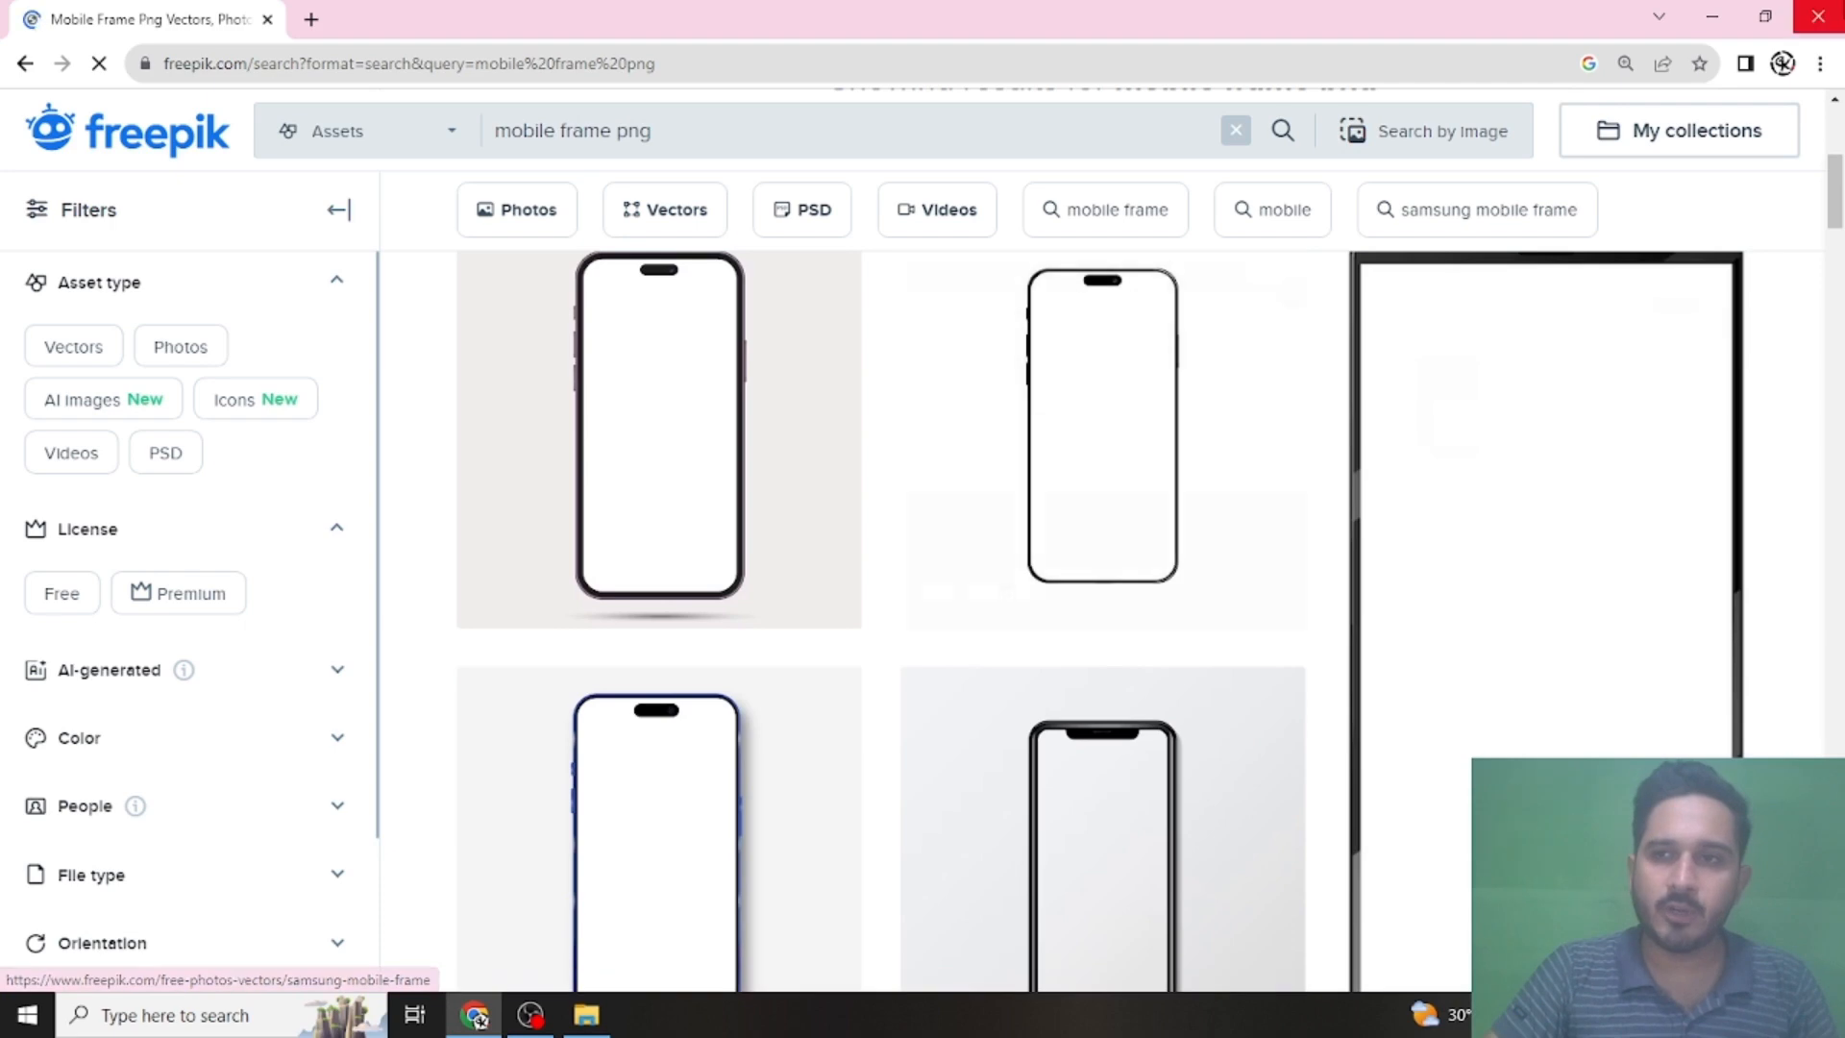
left_click(1816, 11)
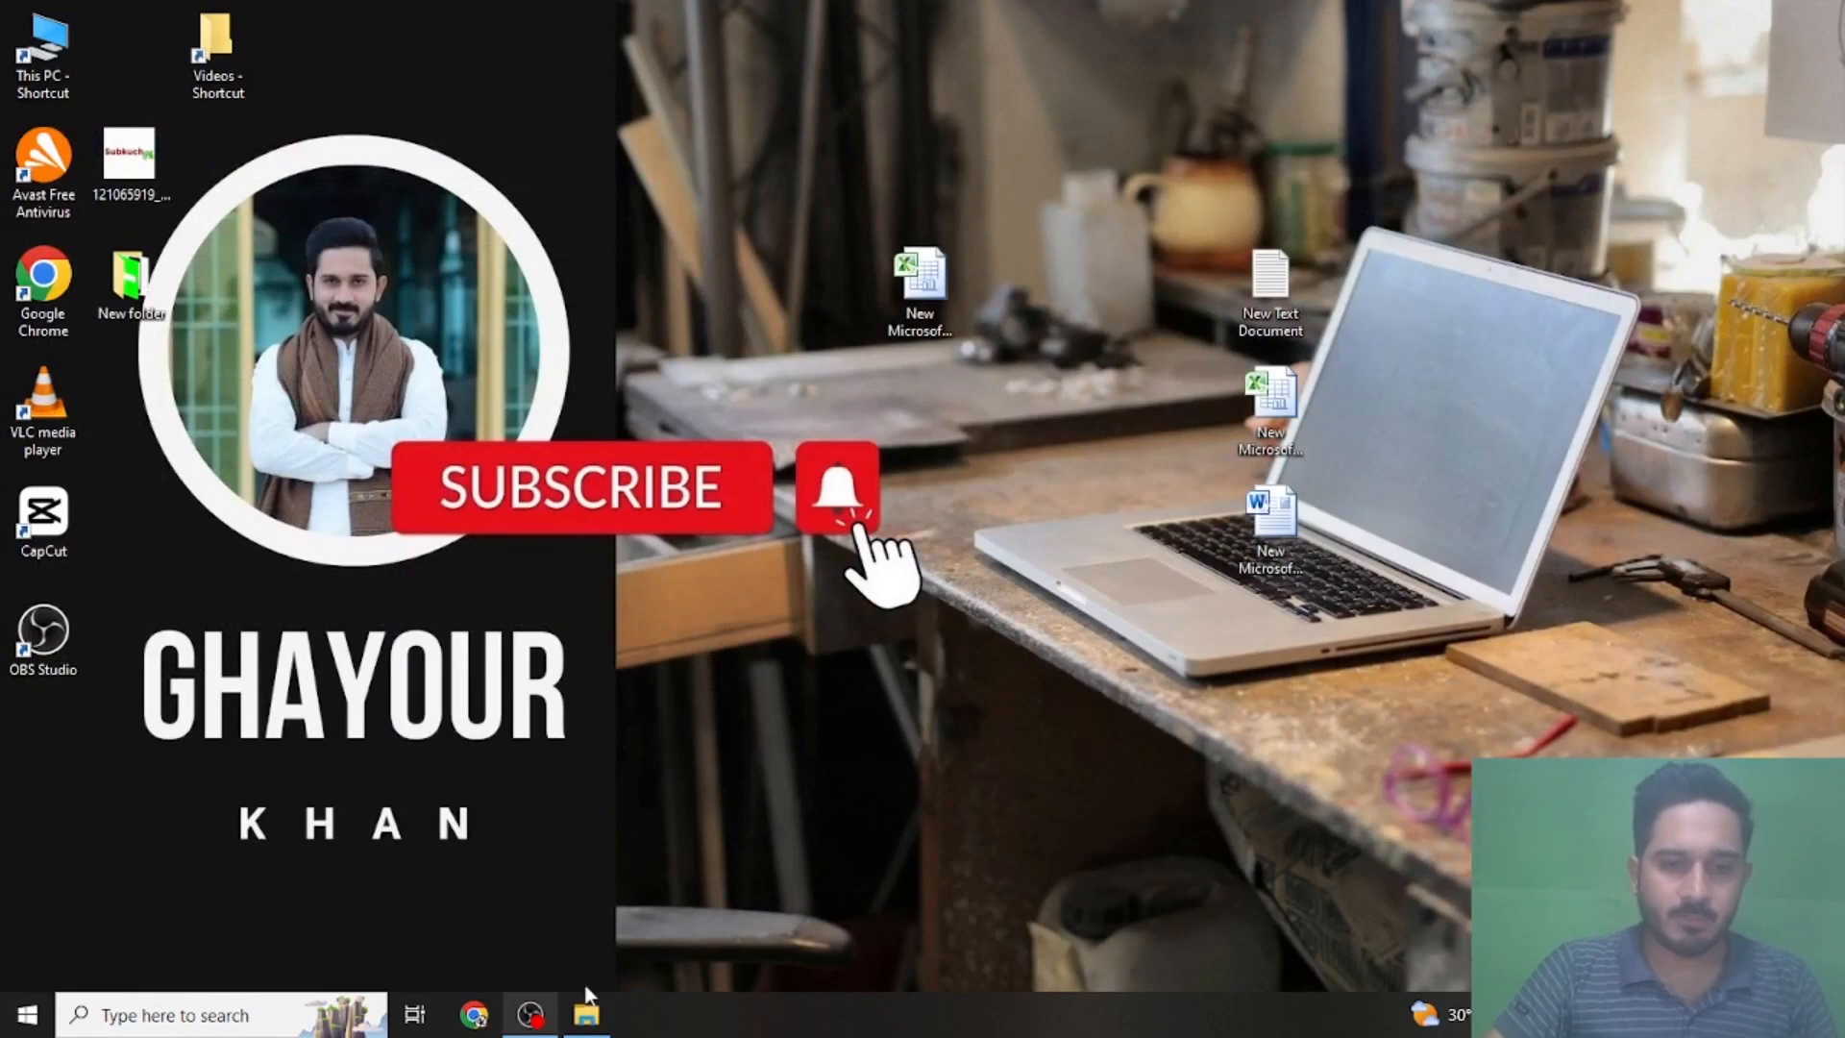
- Launch CapCut and create a new project
double_click(43, 514)
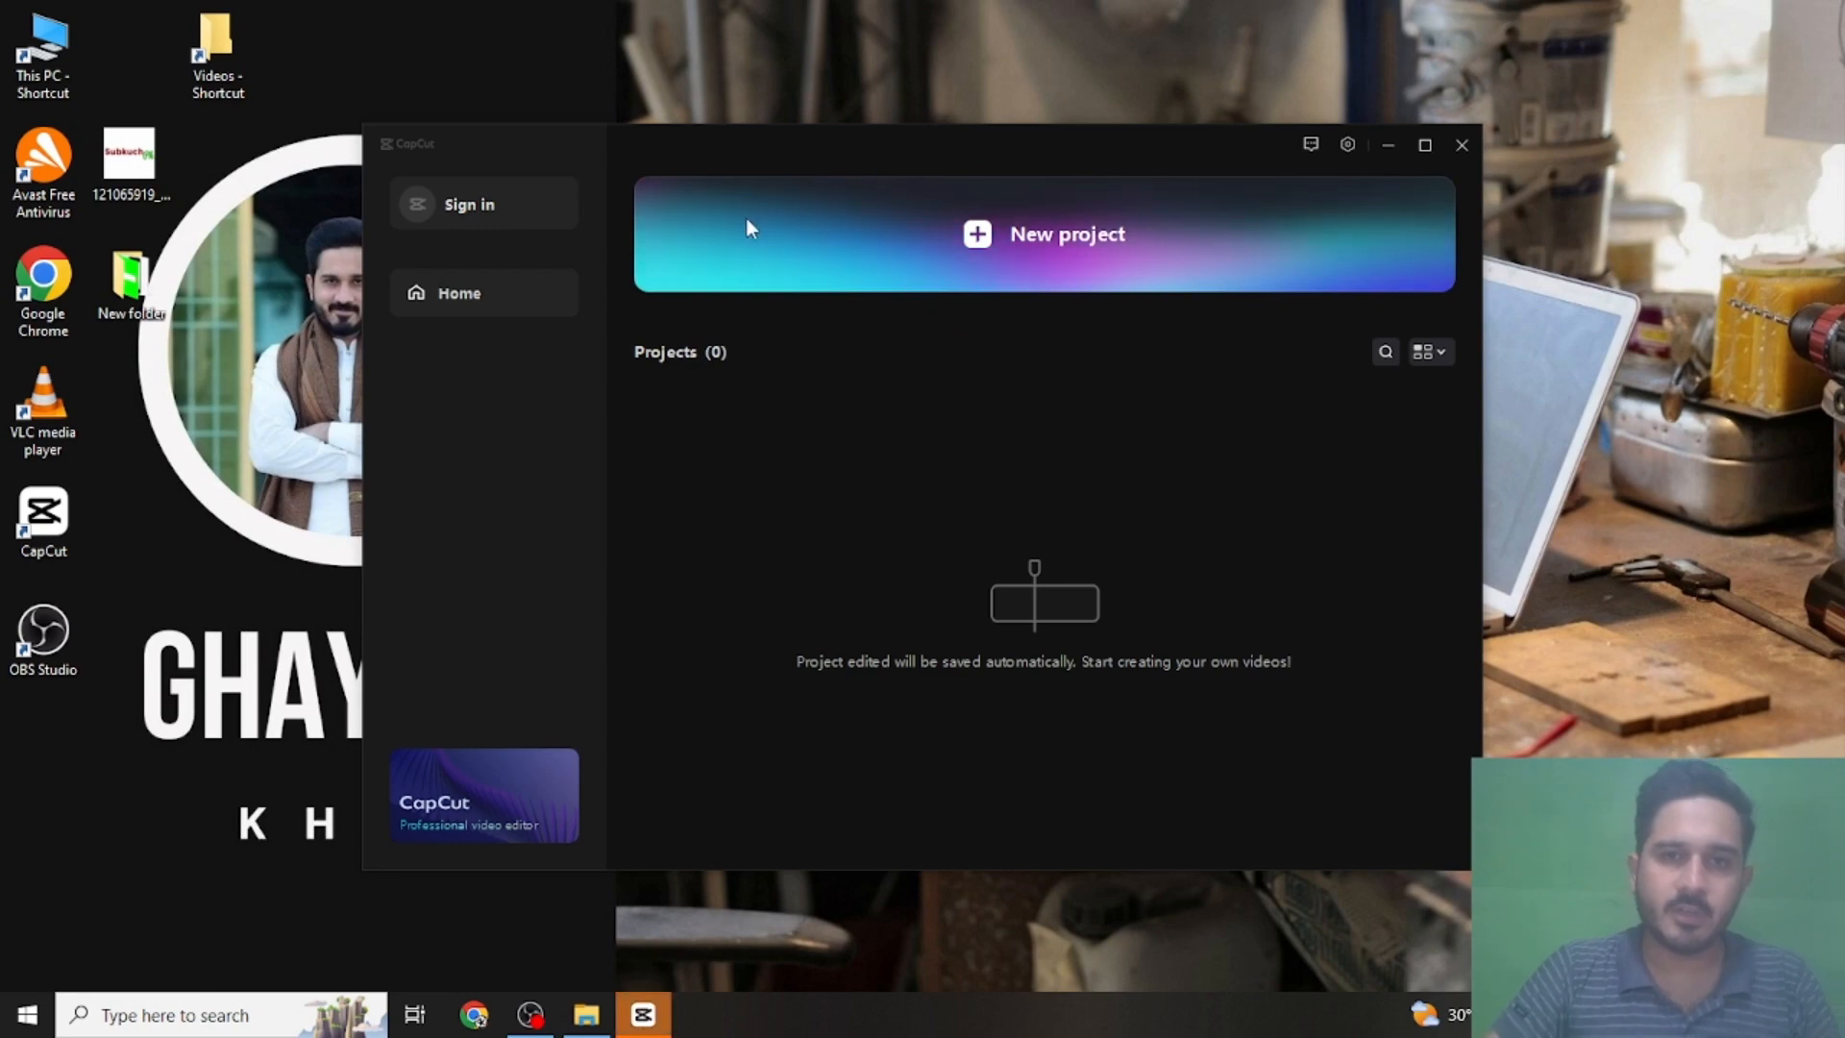
left_click(931, 225)
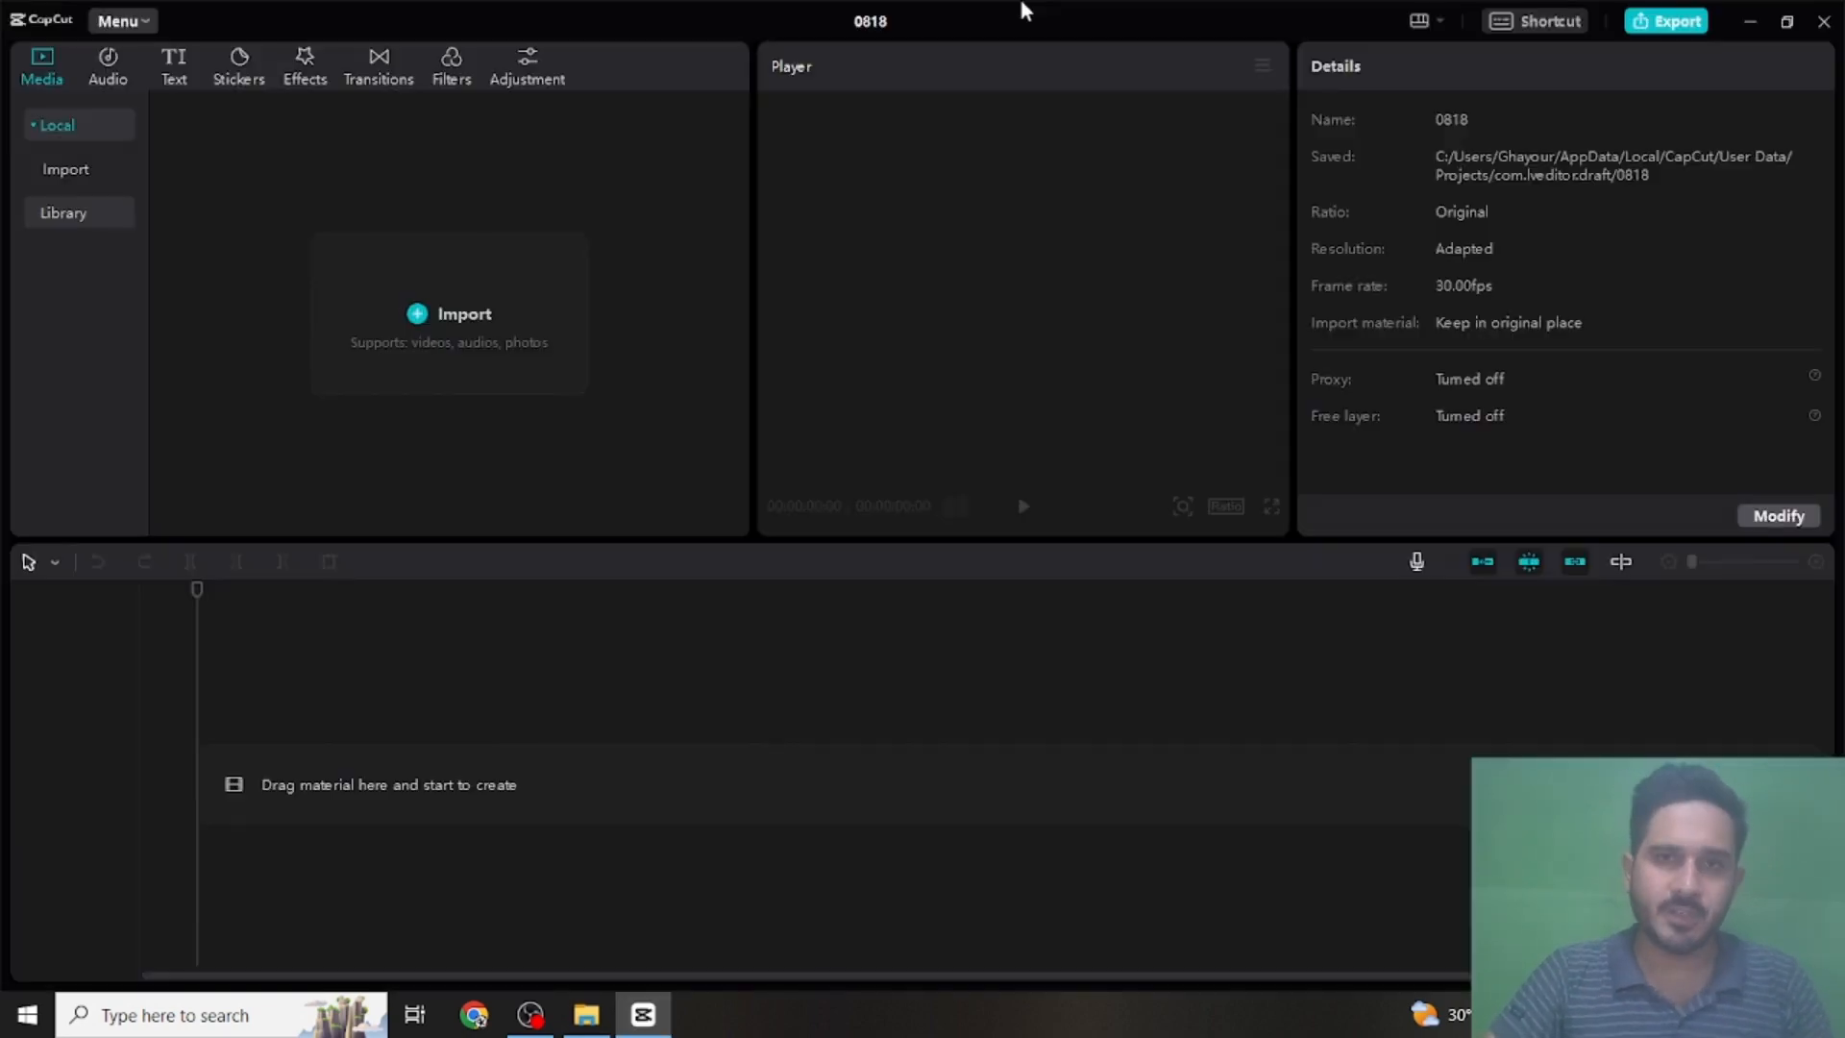
- Reduce the CapCut window and place the source folder window beside it, keeping the media import area uncovered
double_click(994, 19)
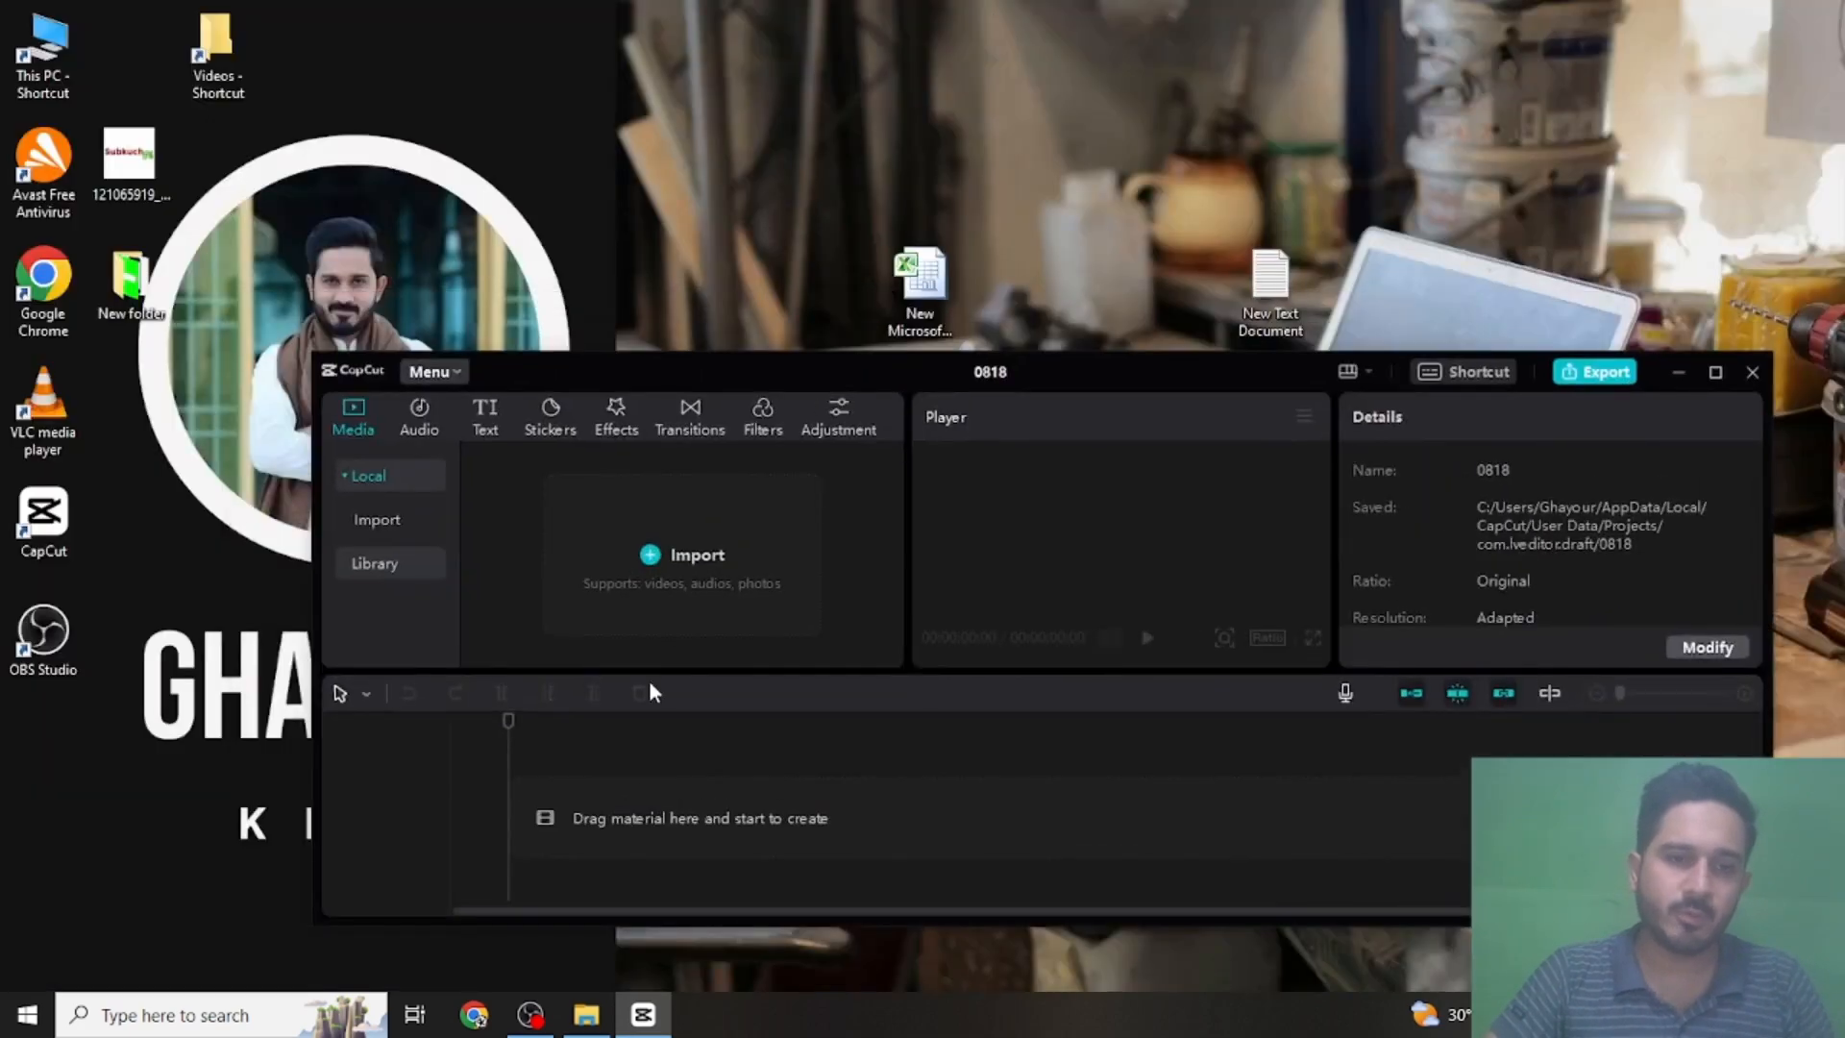
left_click(586, 1014)
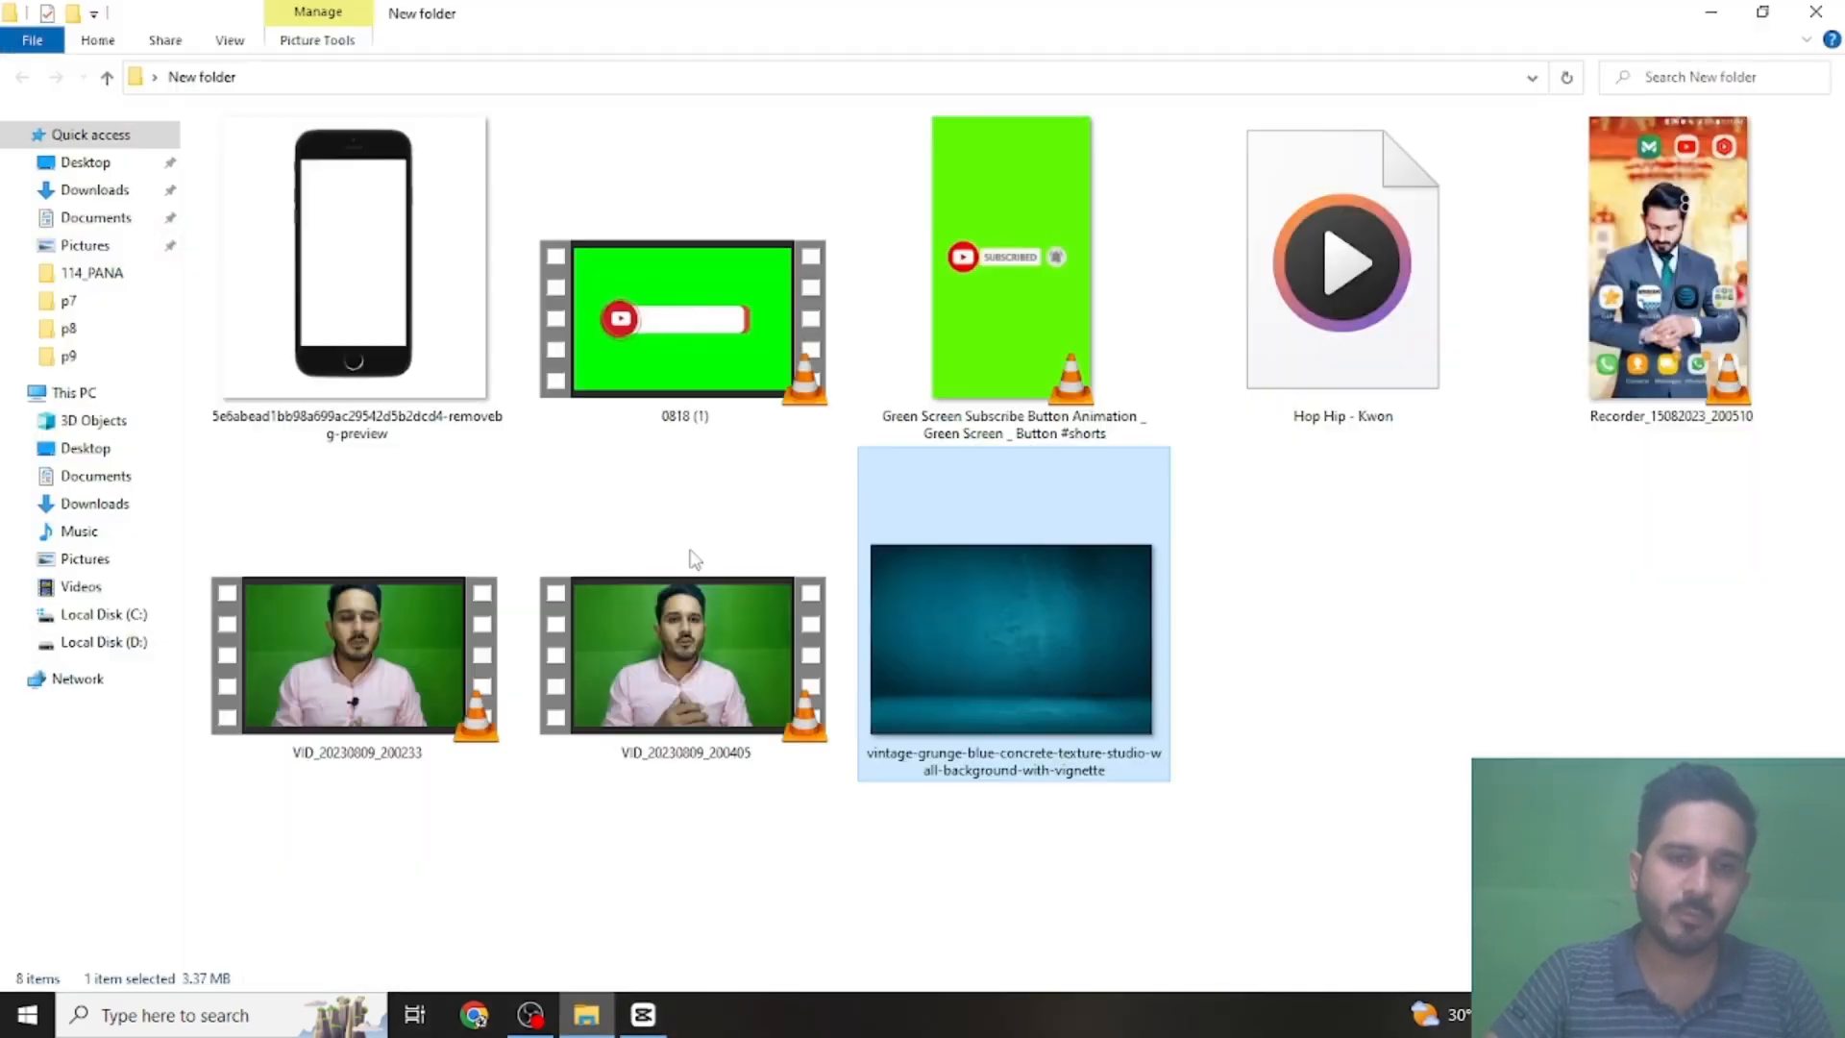
double_click(950, 12)
left_click_drag(1028, 42, 1549, 2)
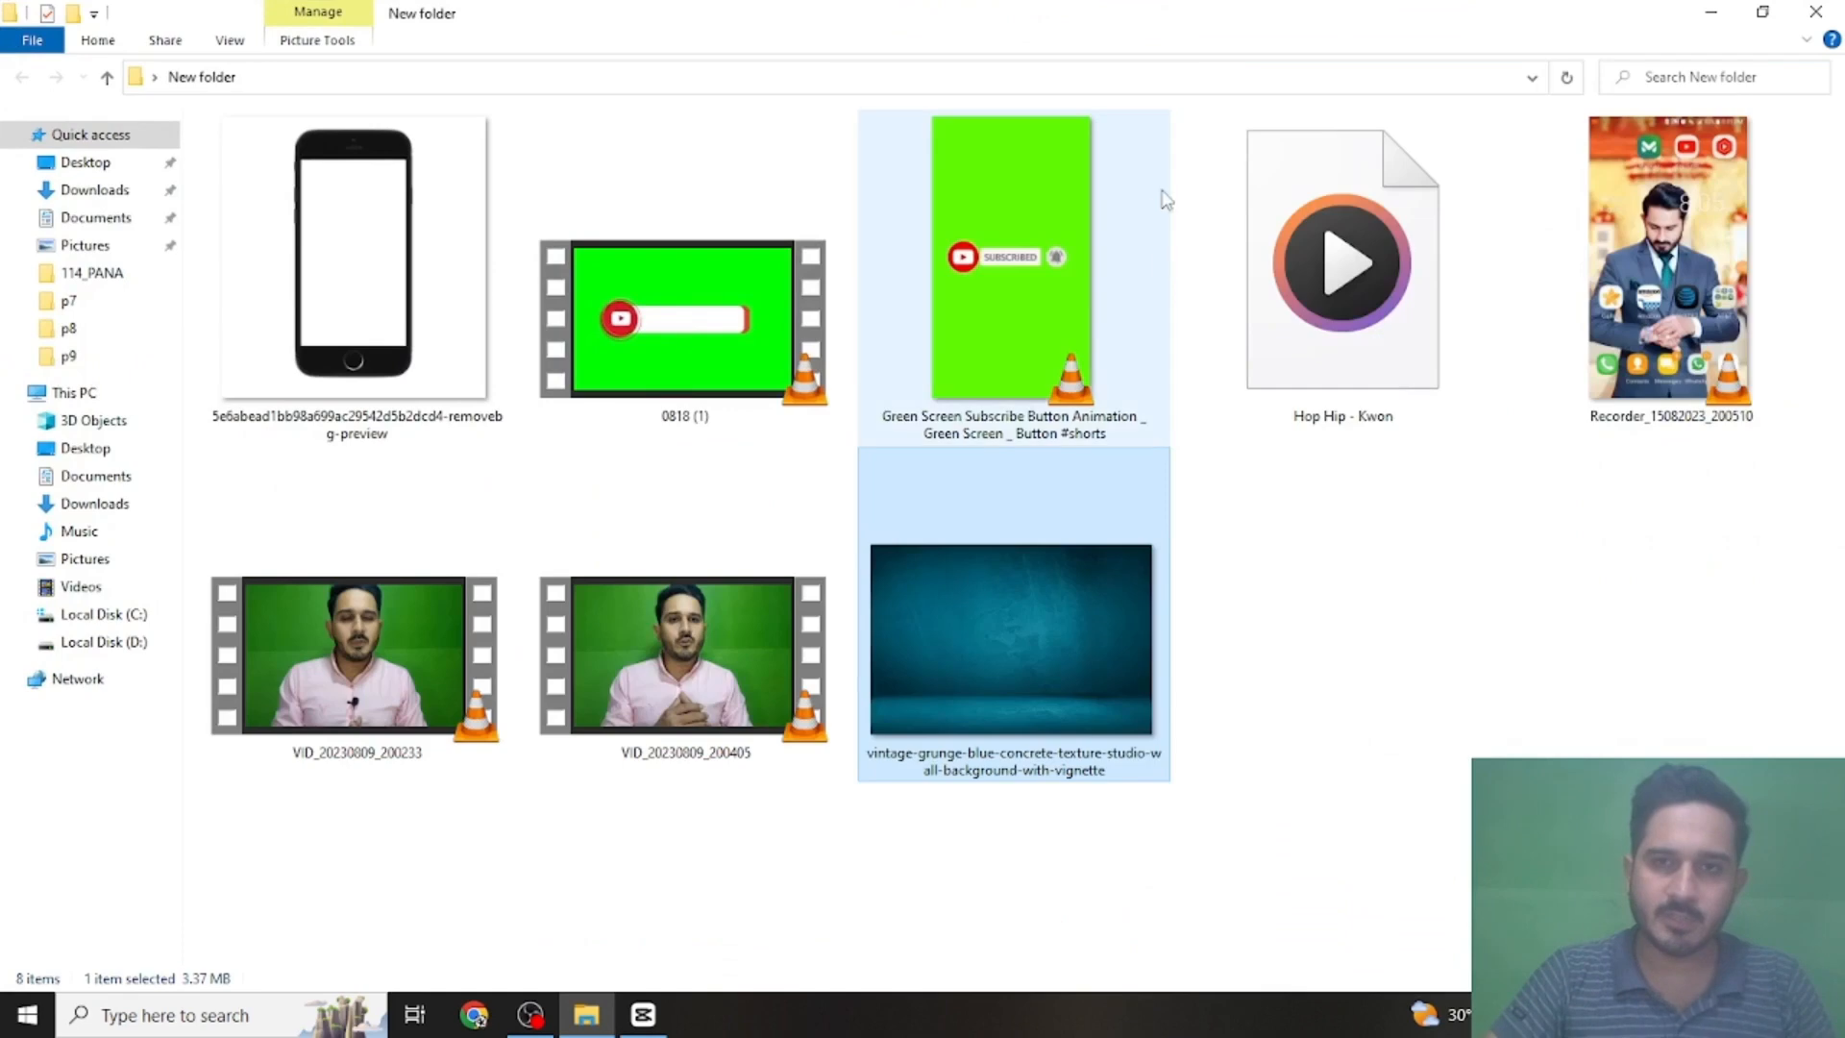
left_click_drag(1028, 27, 1377, 69)
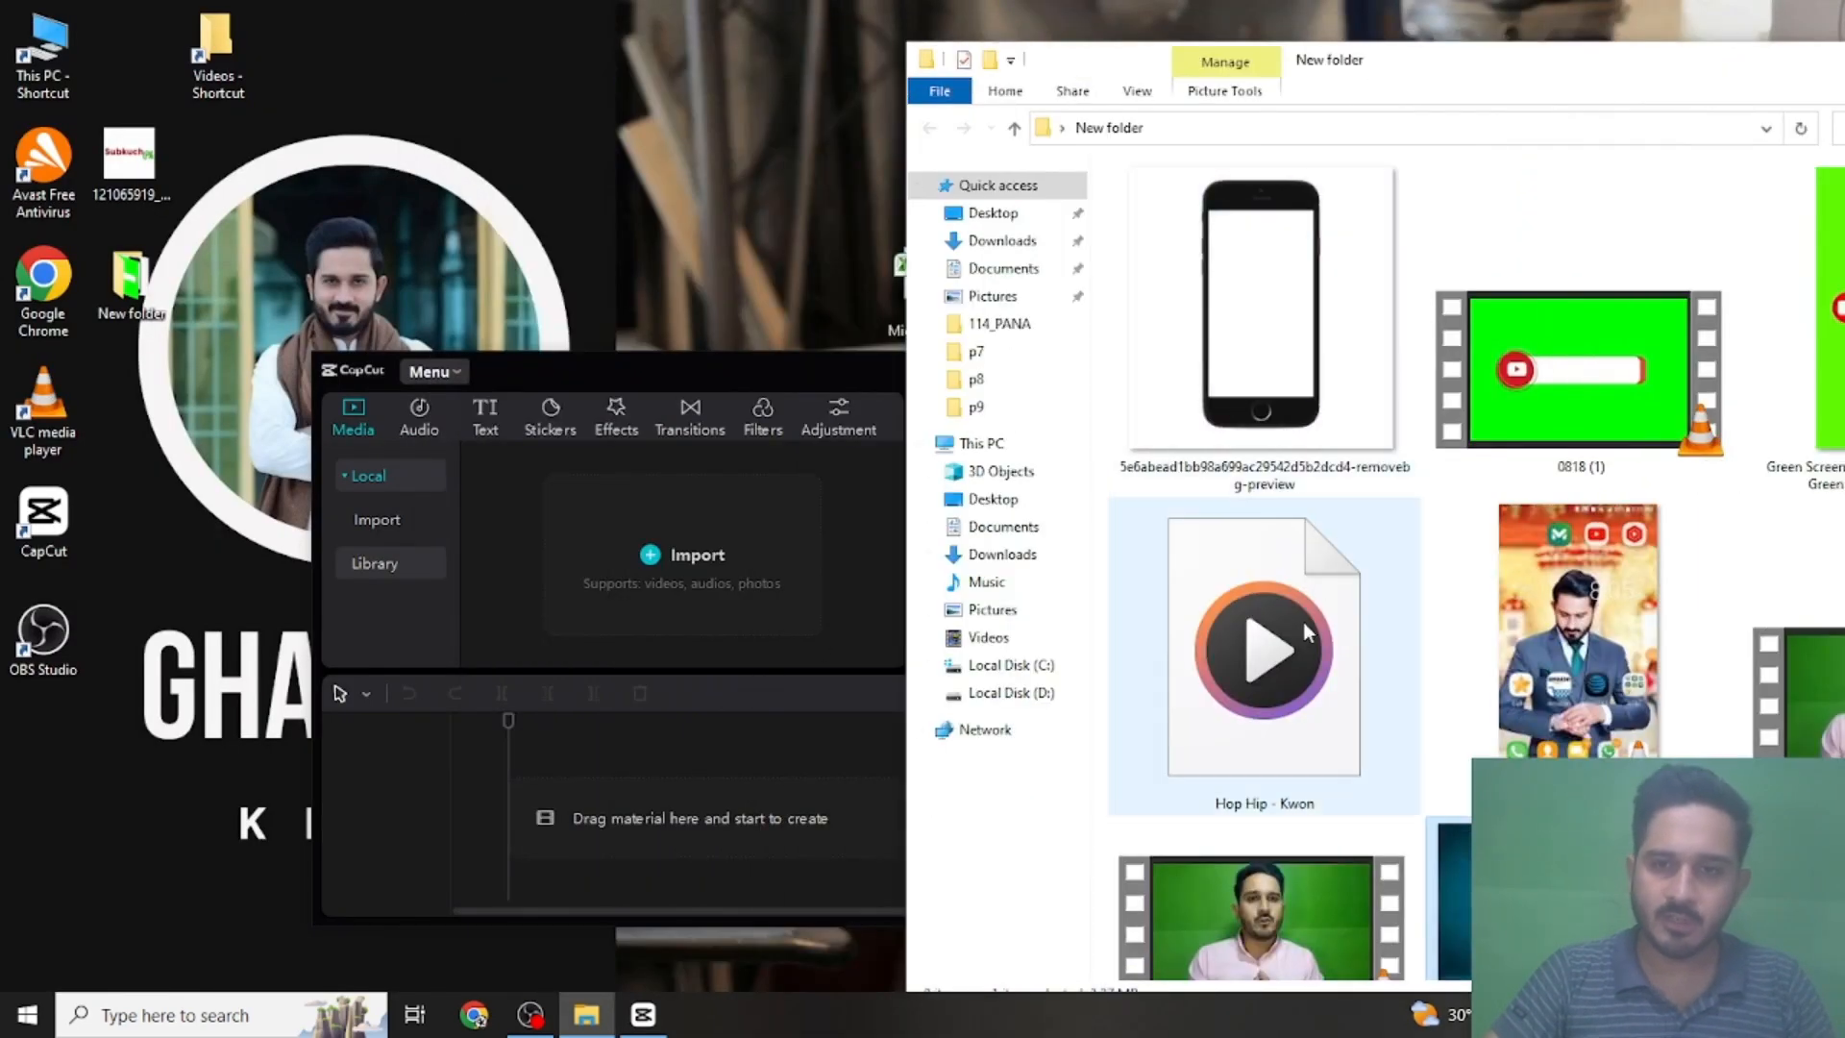
- Import VID_20230809_200233 and VID_20230809_200405 from the folder and place both clips on the main track from the timeline's start
scroll(1303, 621, "down", 1)
left_click(1300, 858)
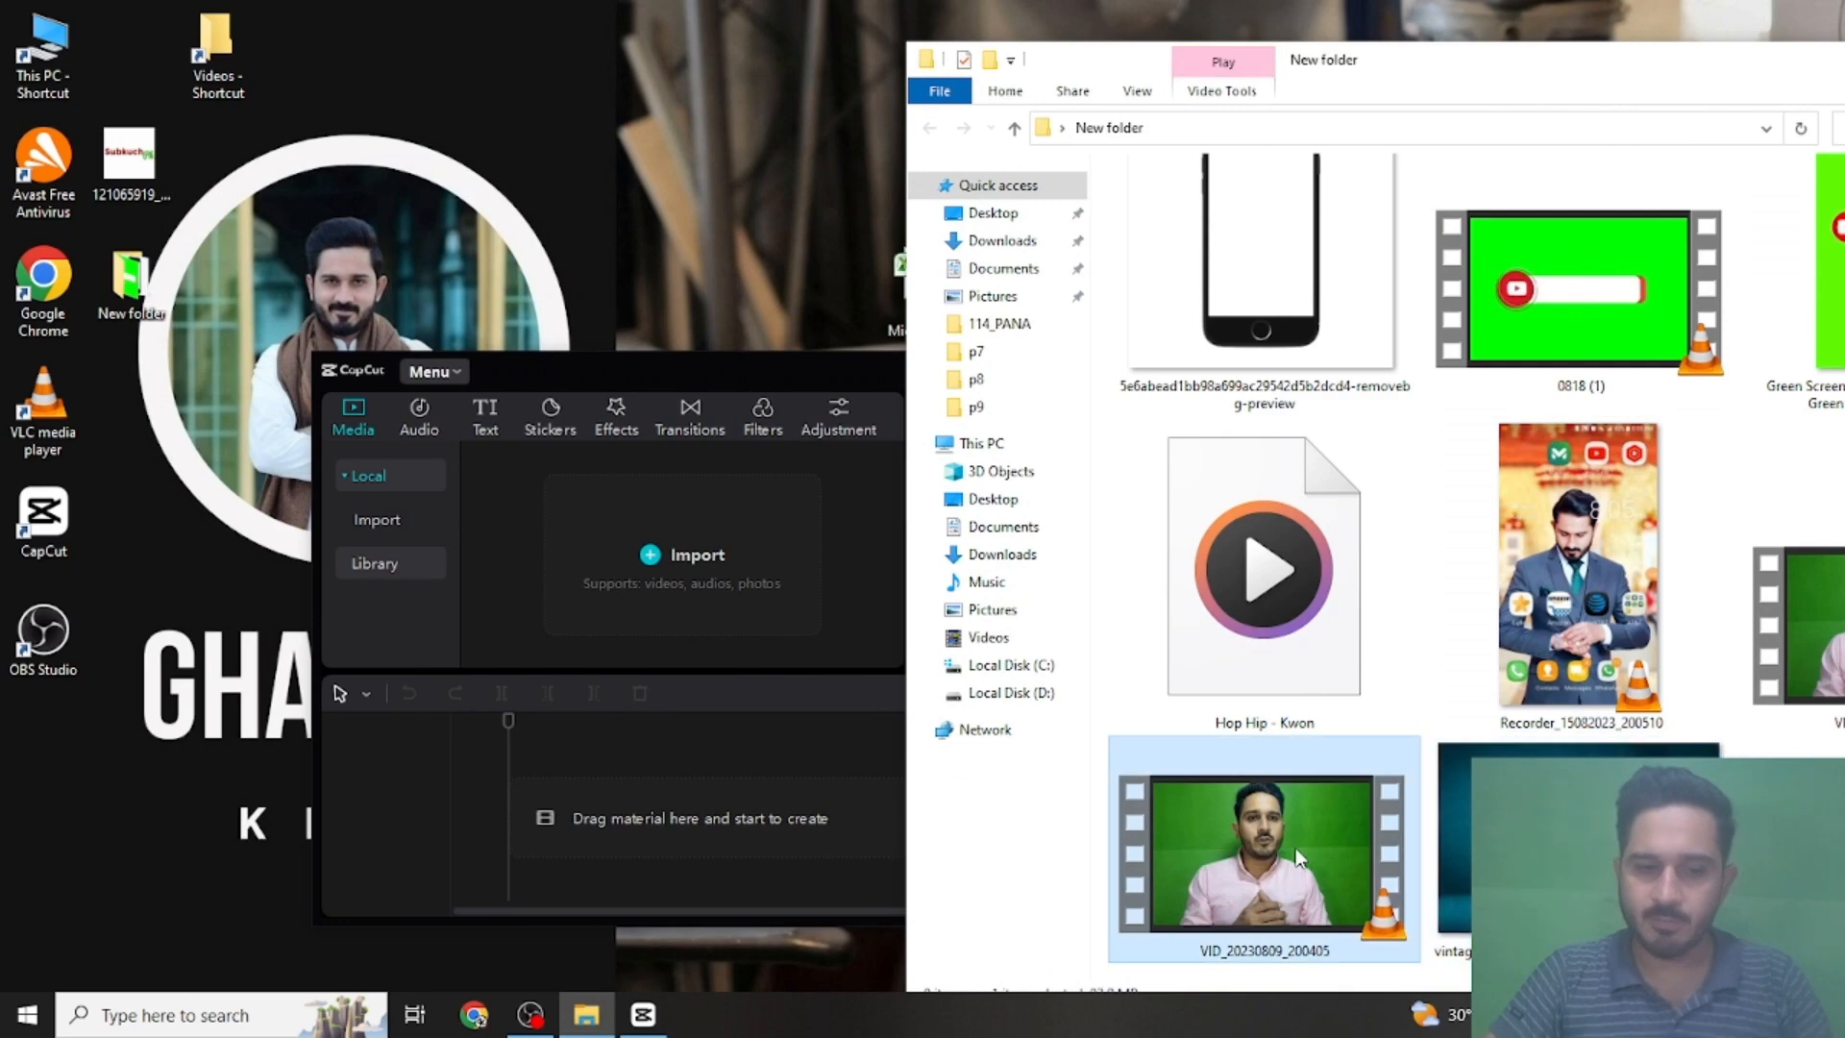
left_click(1810, 657, "ctrl")
left_click_drag(1811, 657, 799, 588)
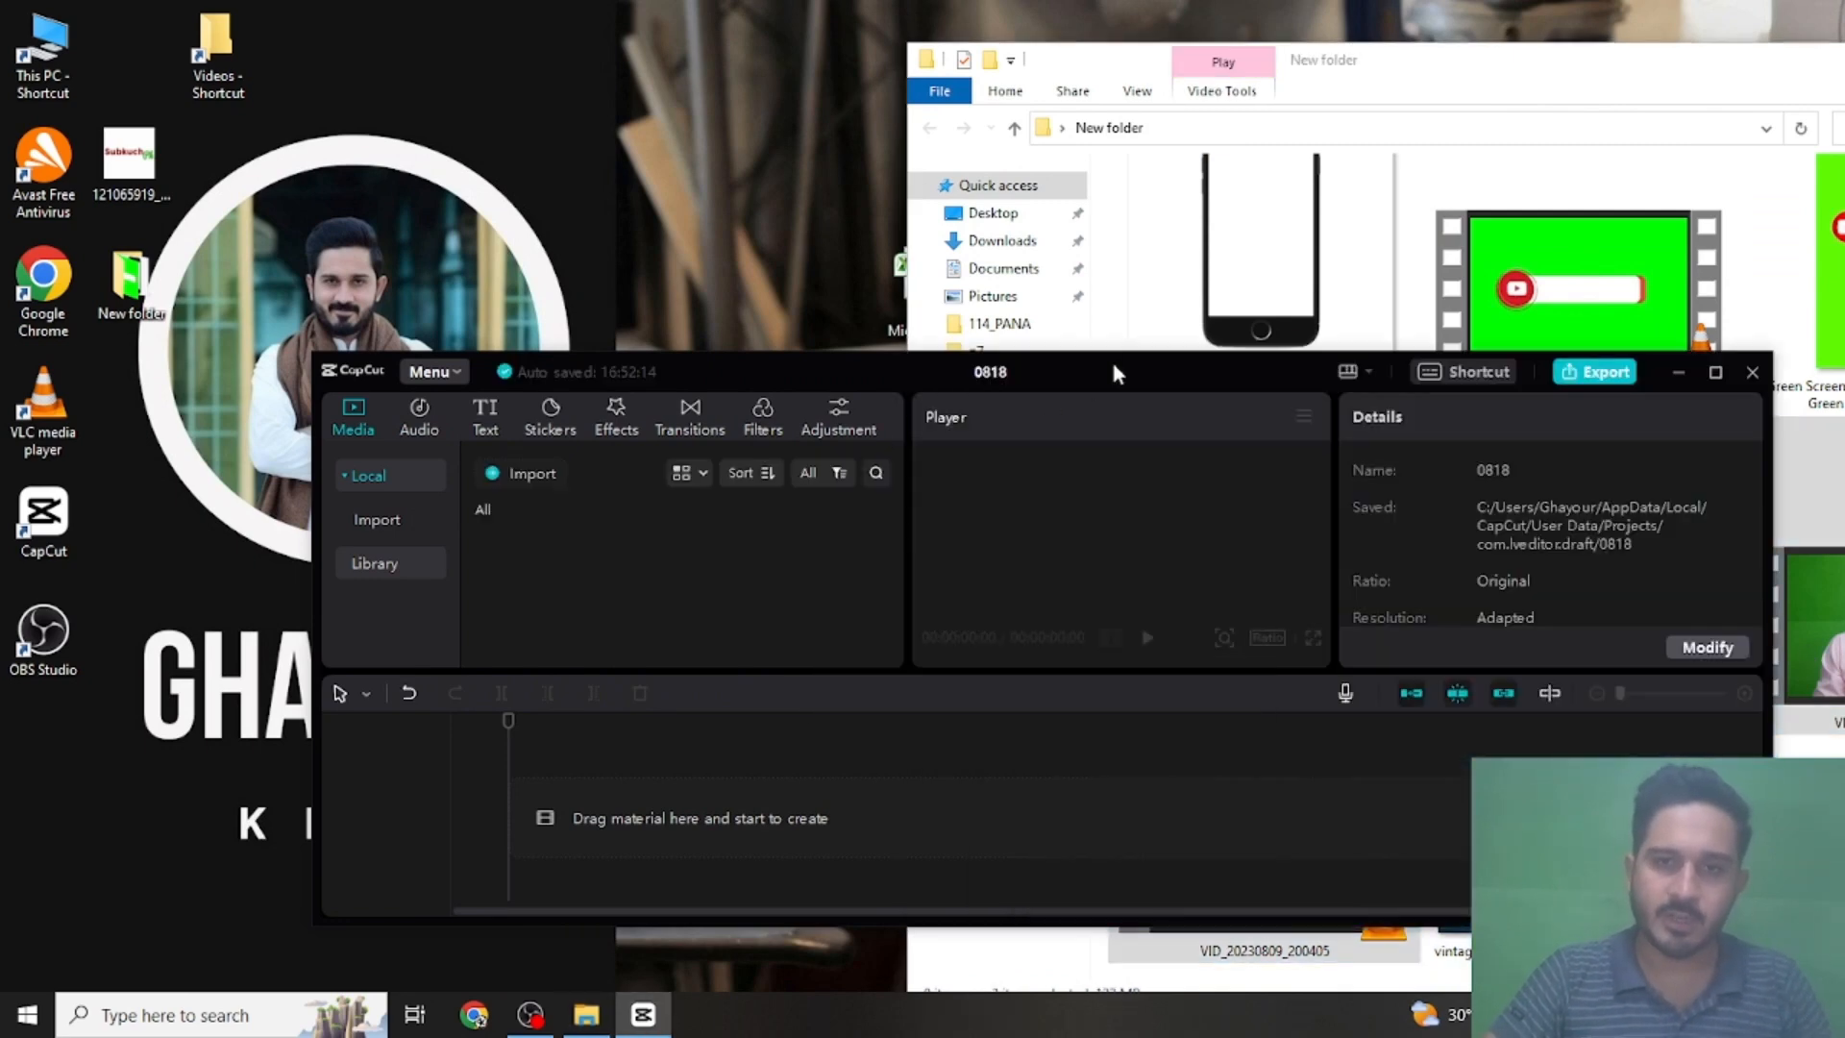
double_click(1112, 364)
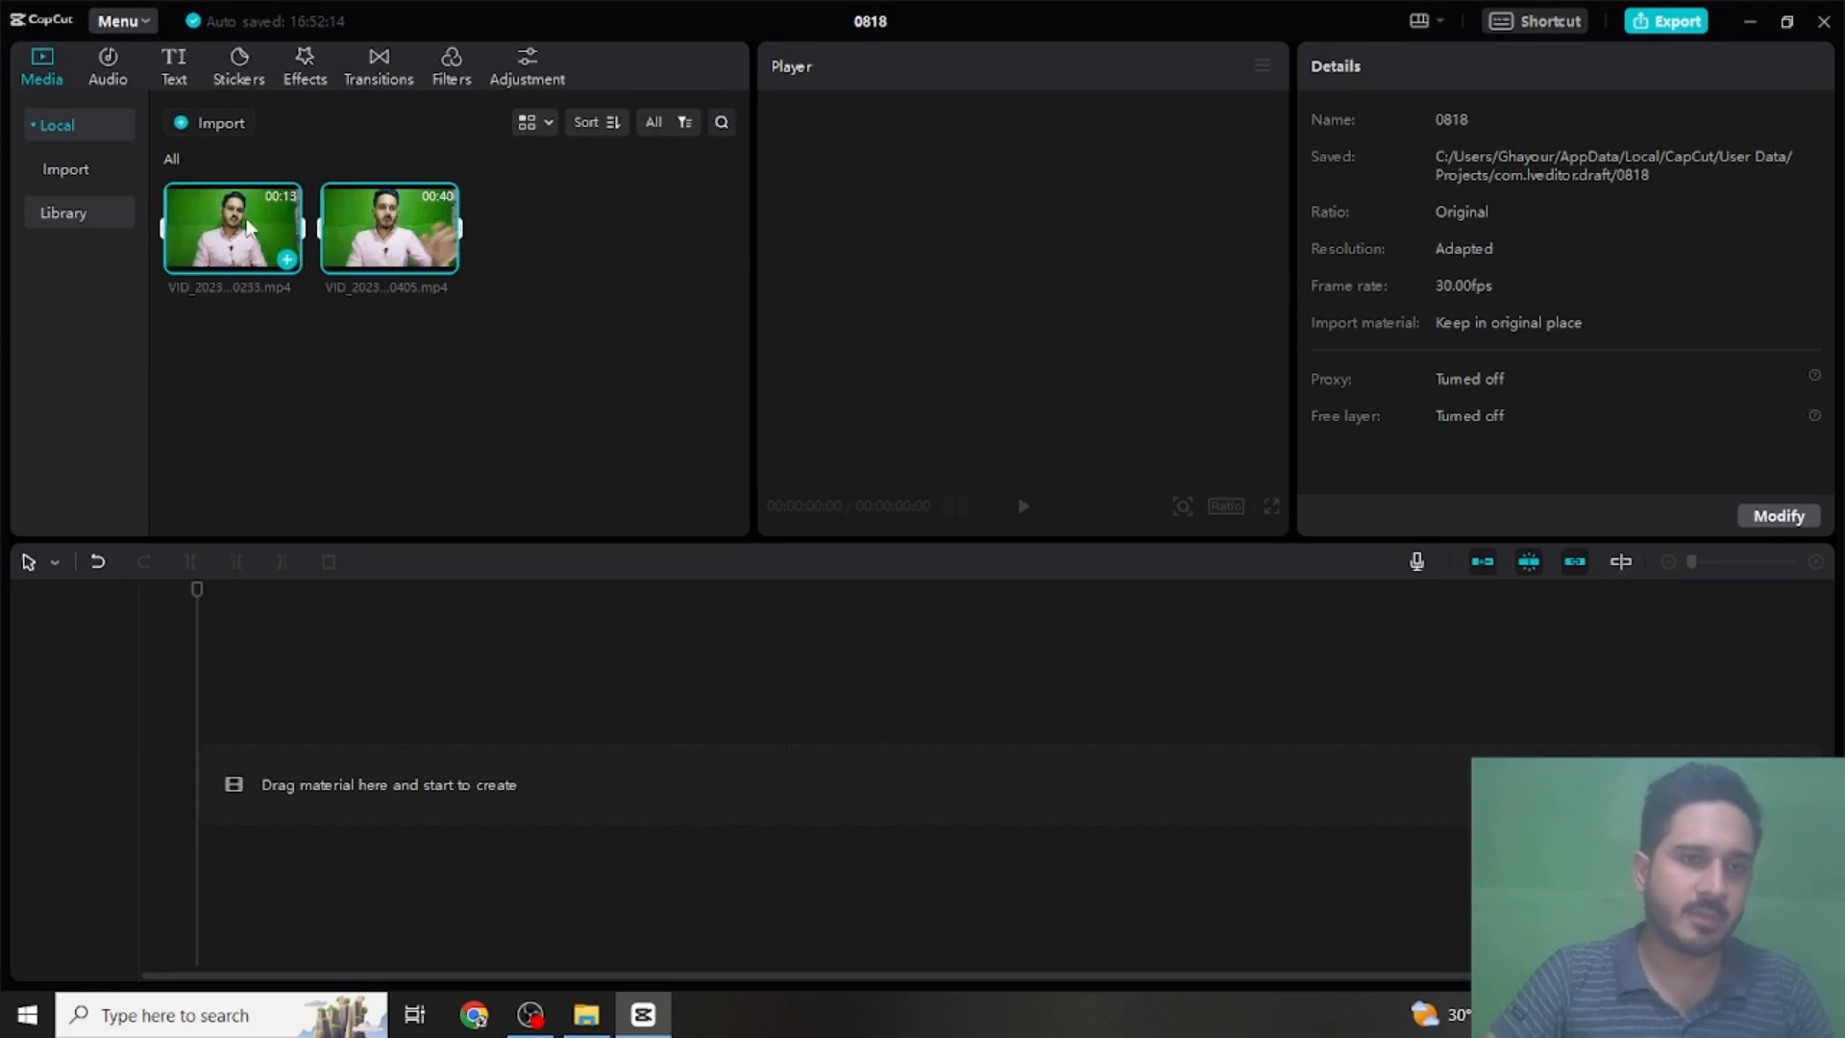
left_click_drag(245, 231, 215, 807)
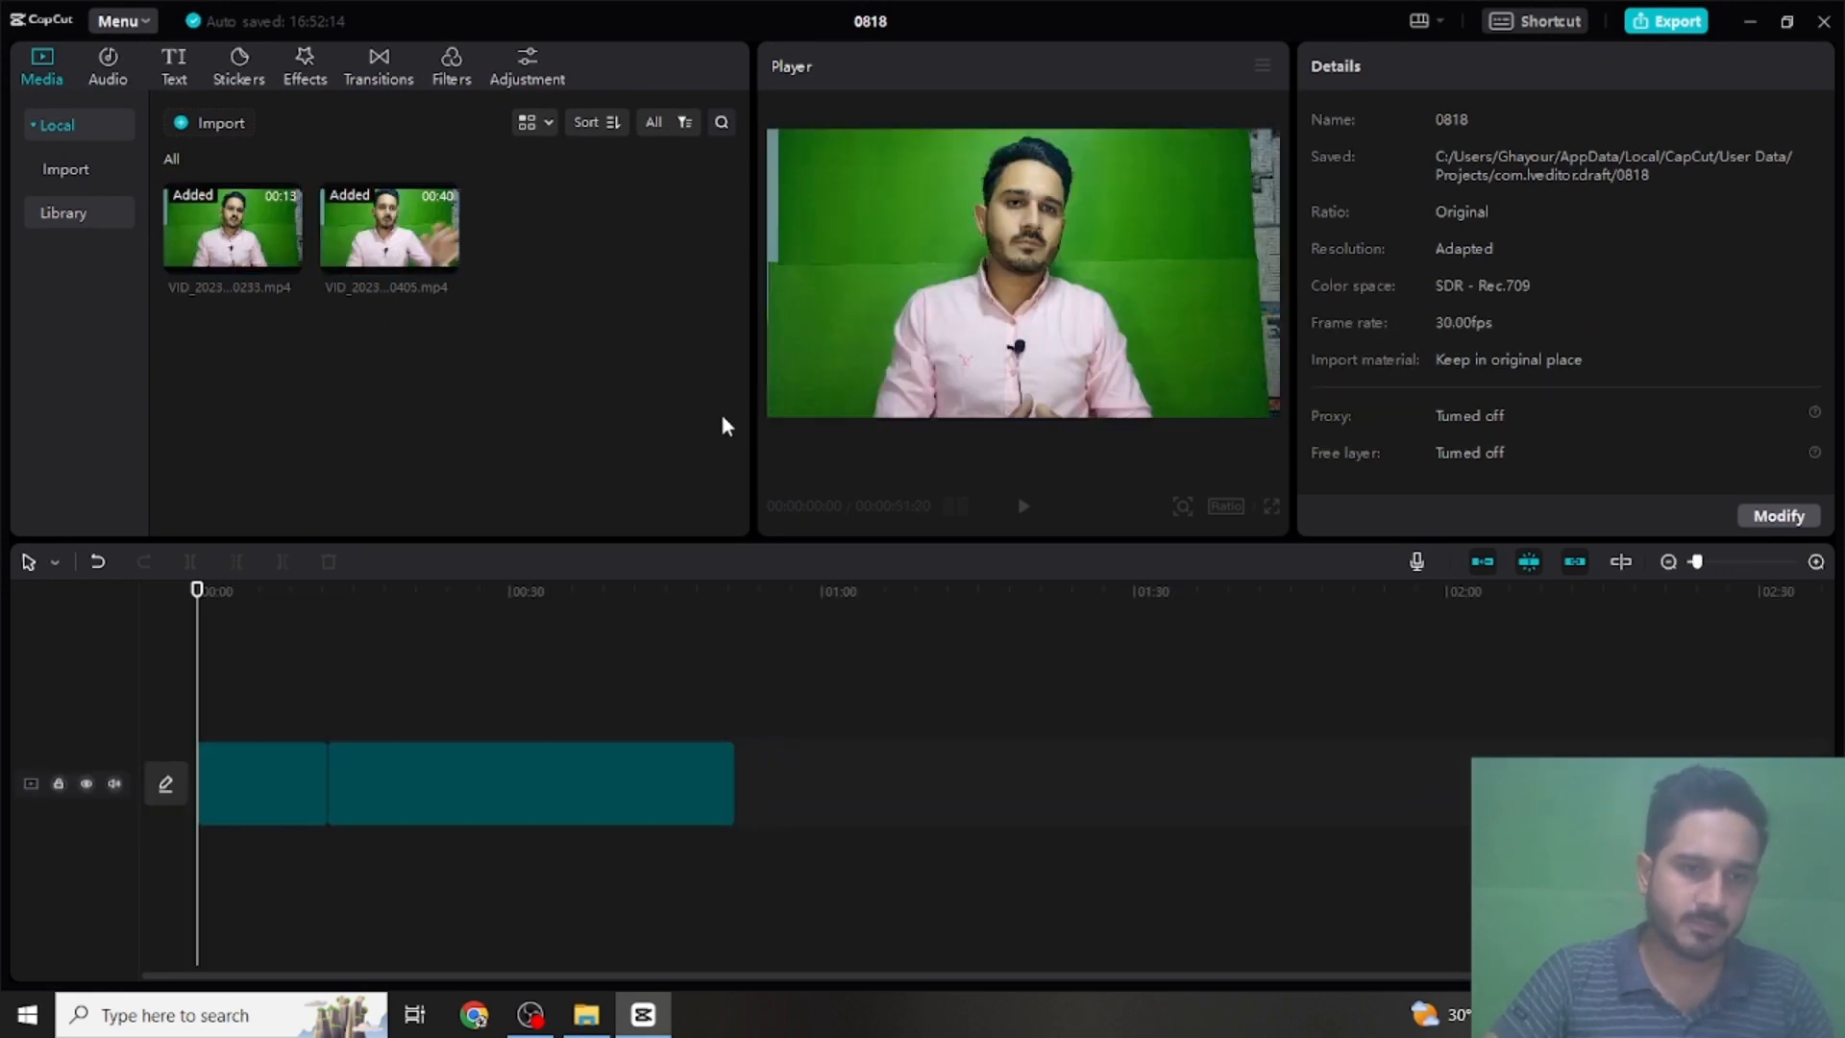
left_click(786, 902)
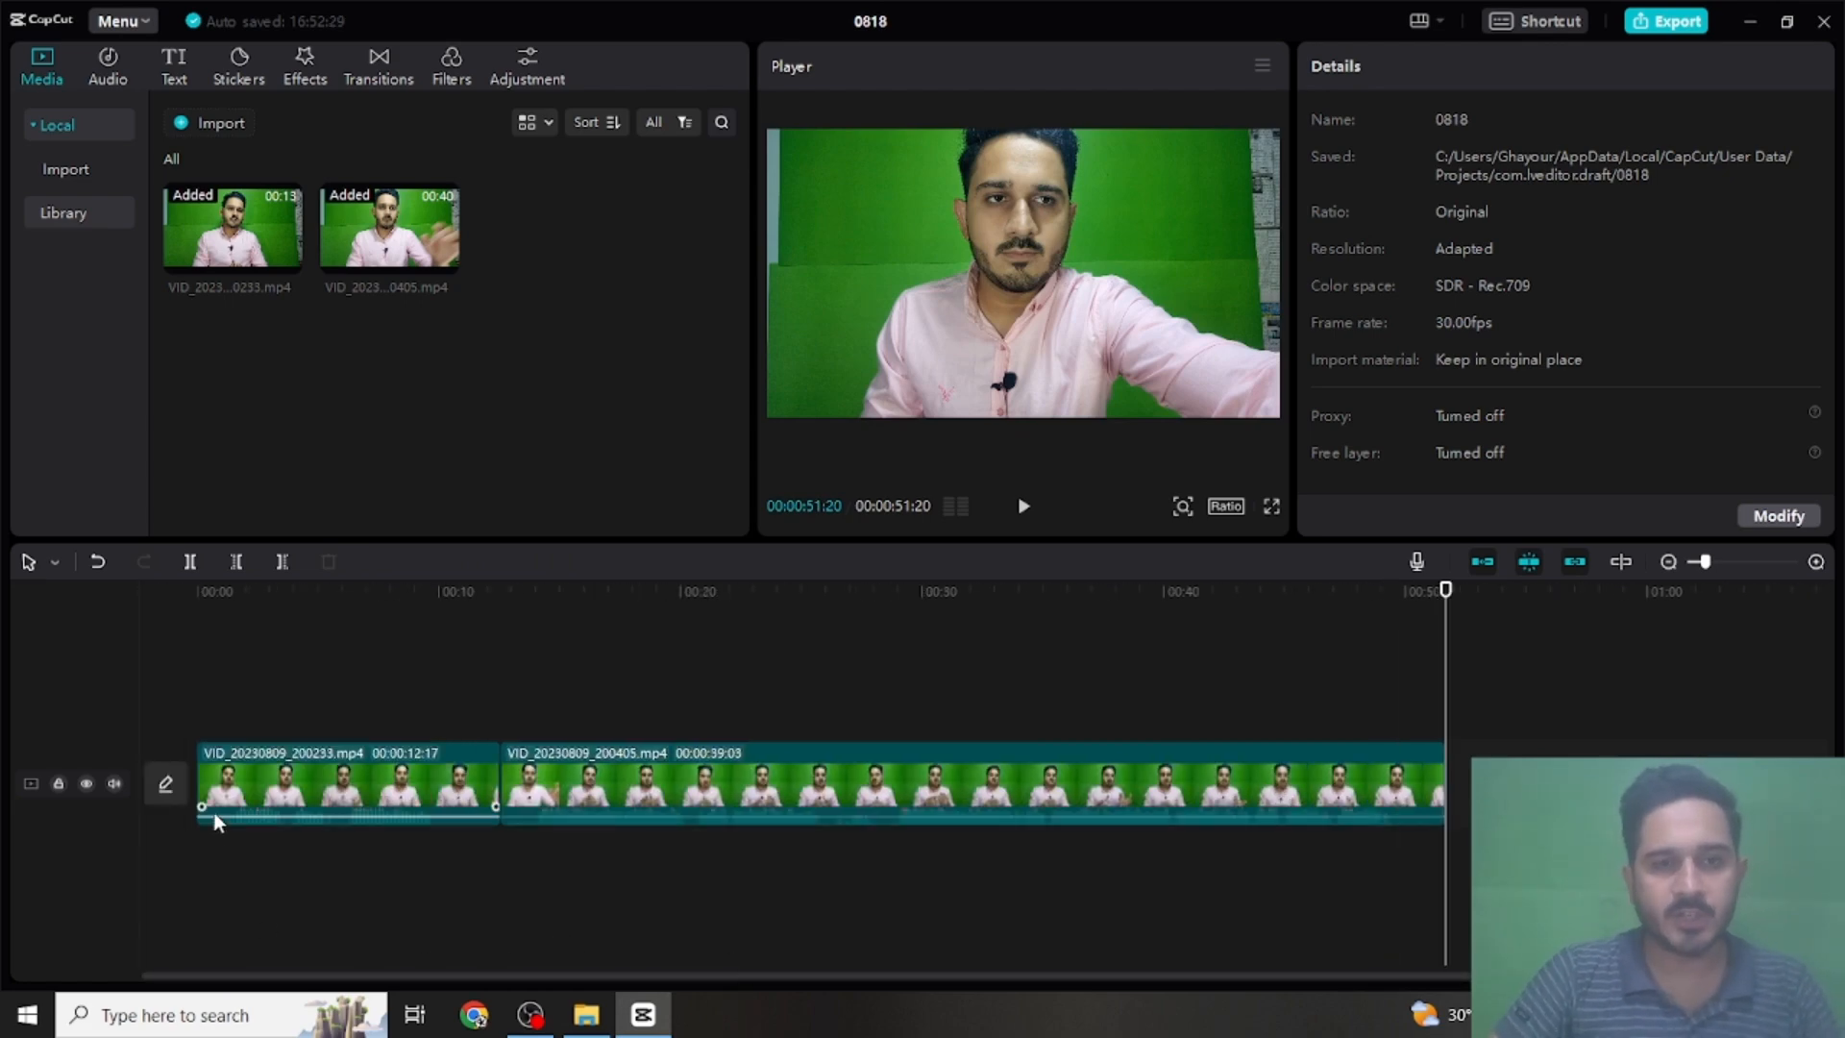
- Import the 0818 (1) green-screen clip from the folder and place it on a track above the first video, about 1 second in
mouse_move(584, 1030)
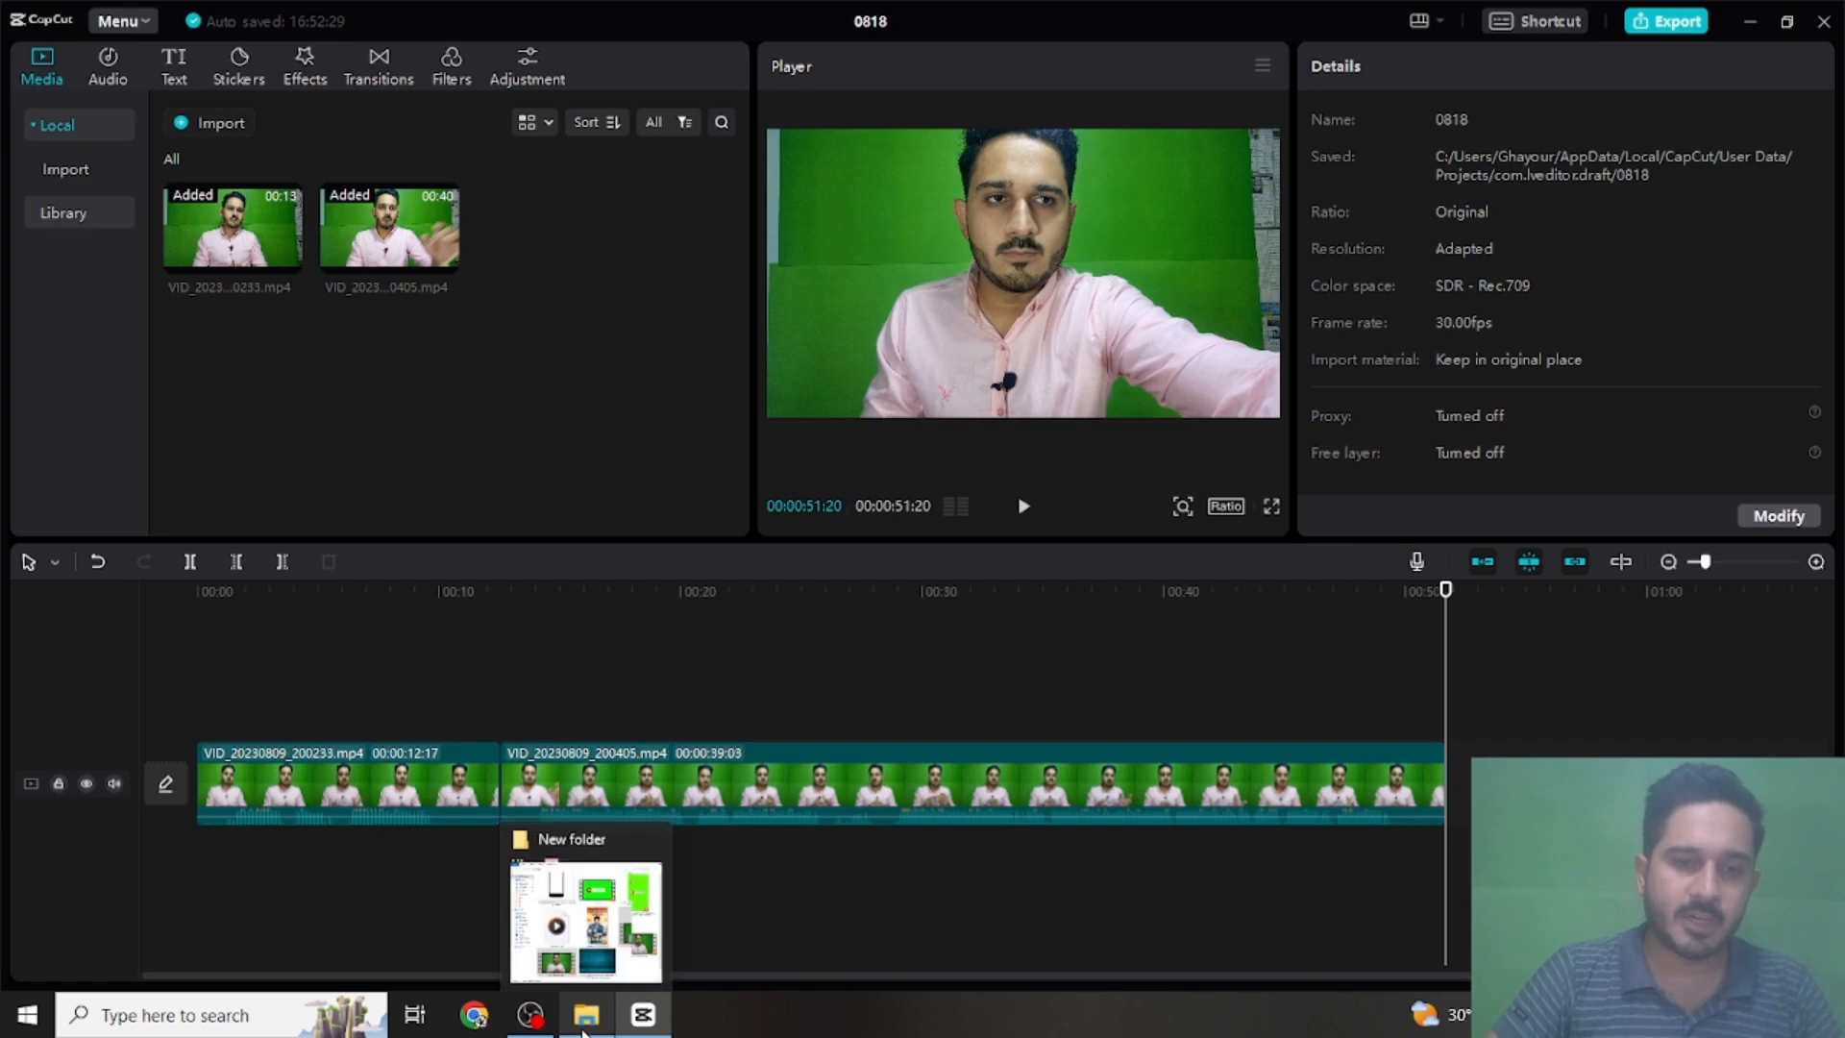
left_click(586, 927)
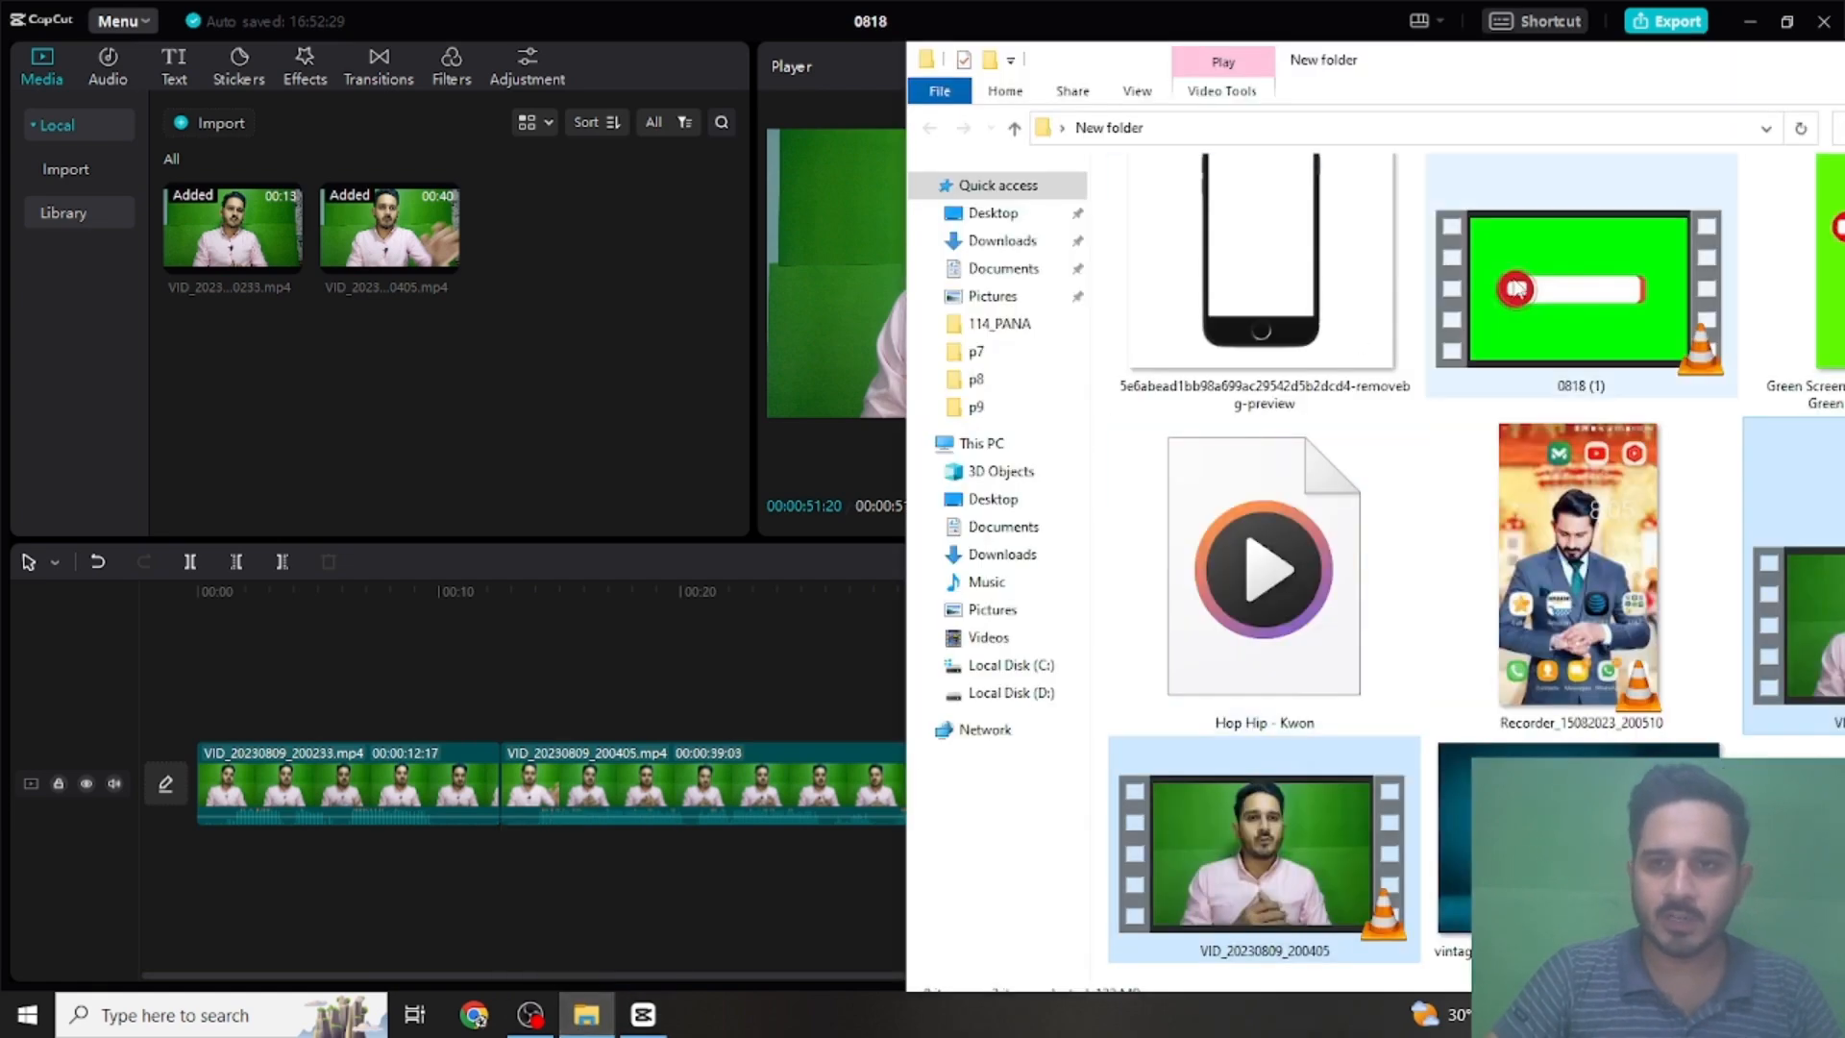
left_click_drag(1537, 289, 437, 321)
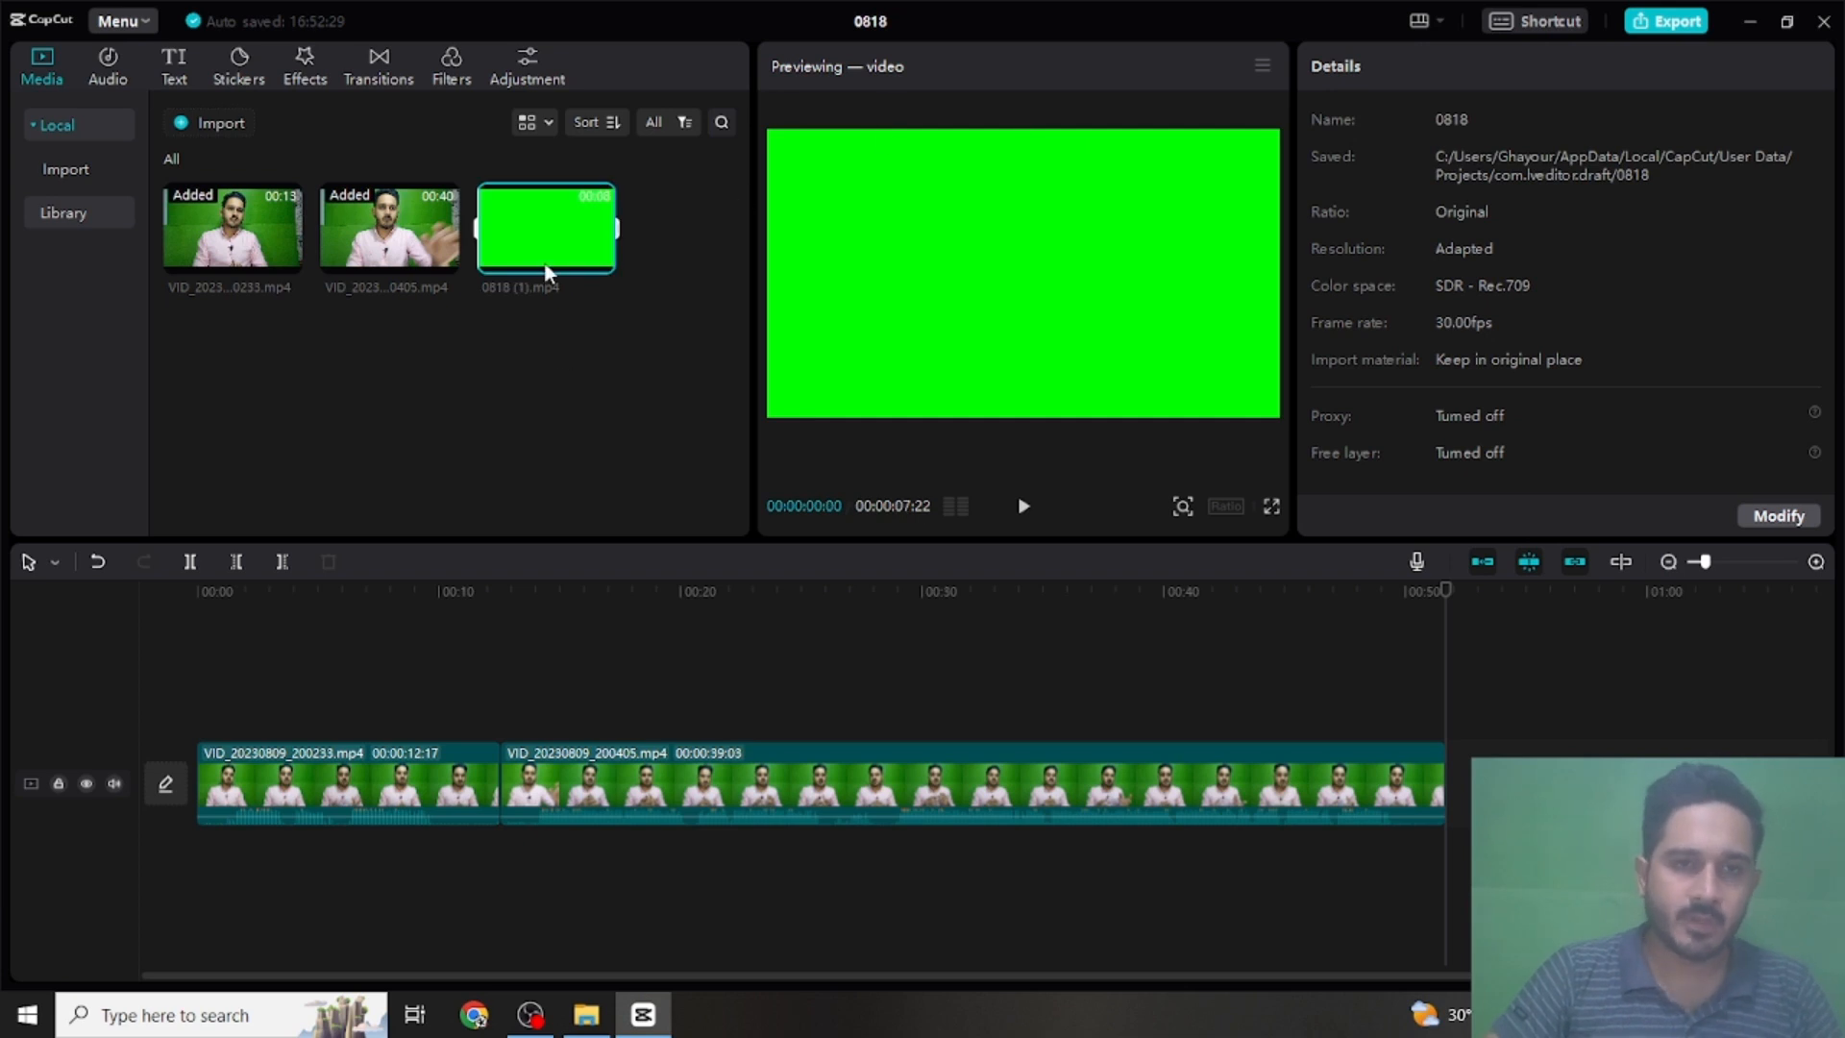
left_click_drag(514, 252, 202, 706)
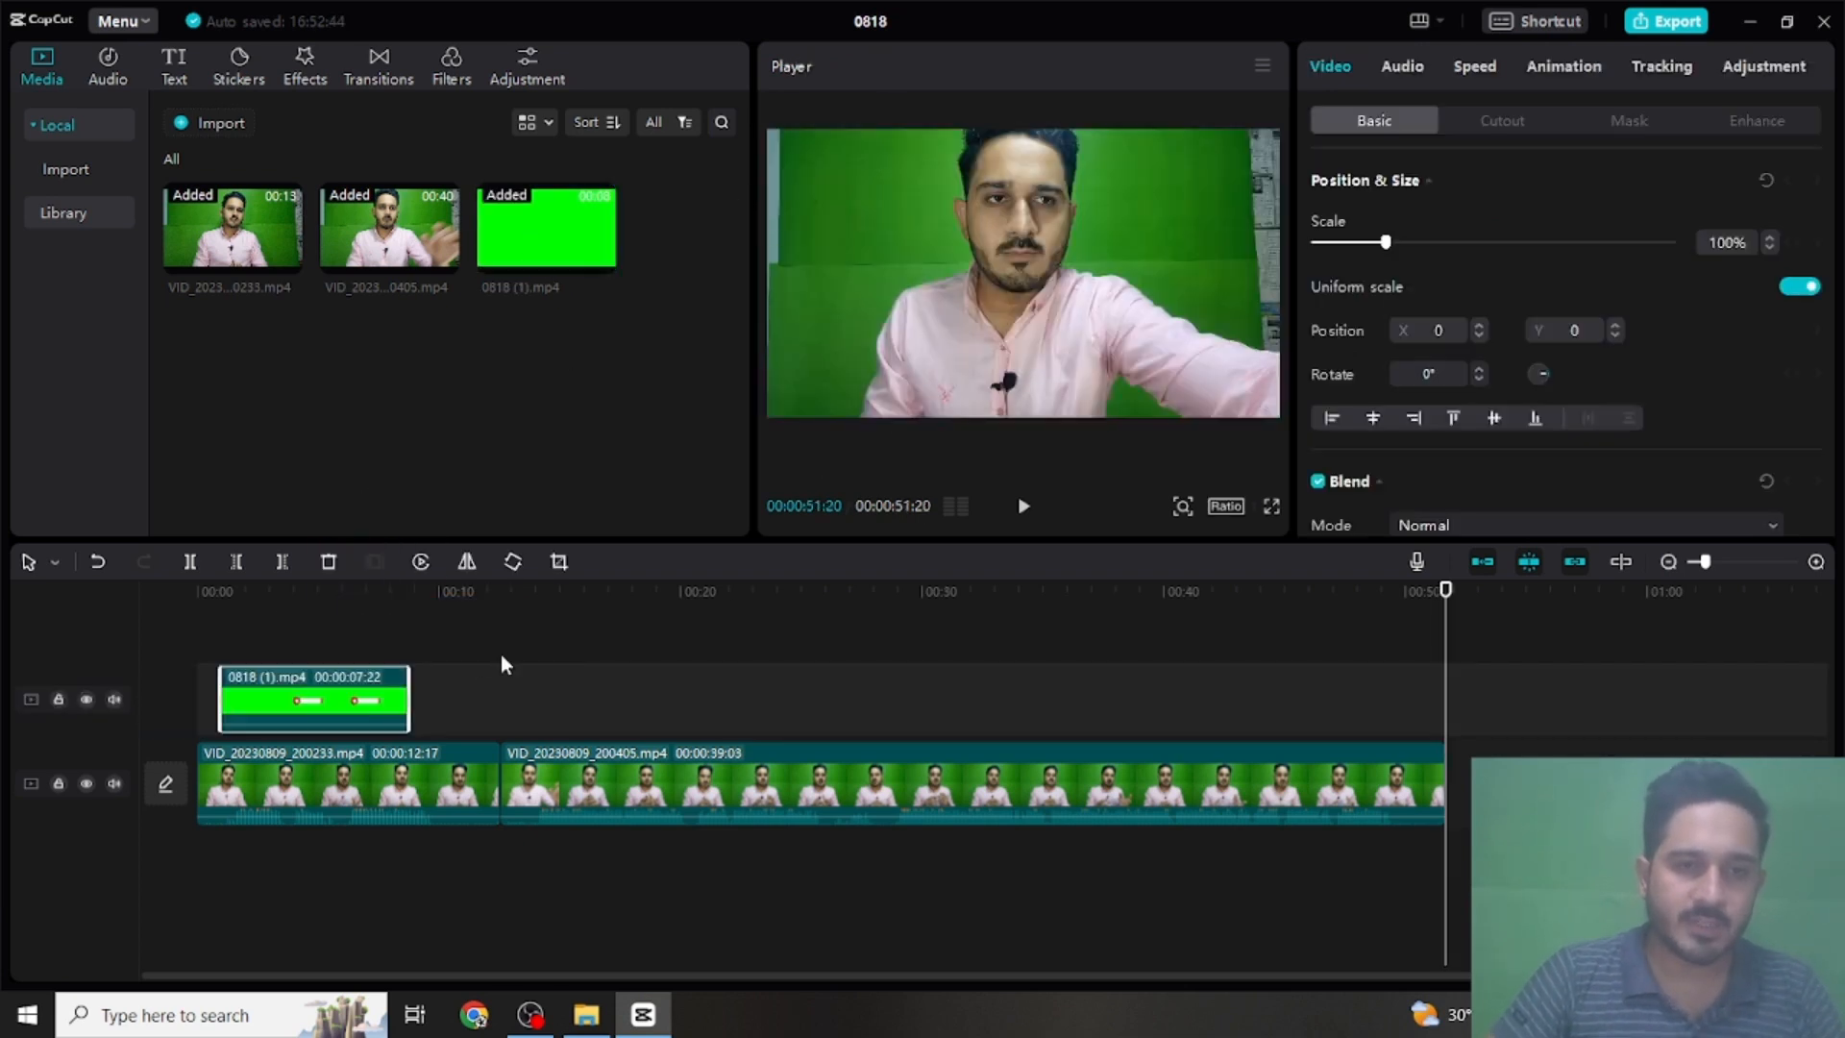
- Enable chroma key on the 0818 (1) overlay clip, pick its green background as the key colour and set the strength to 19
left_click(245, 588)
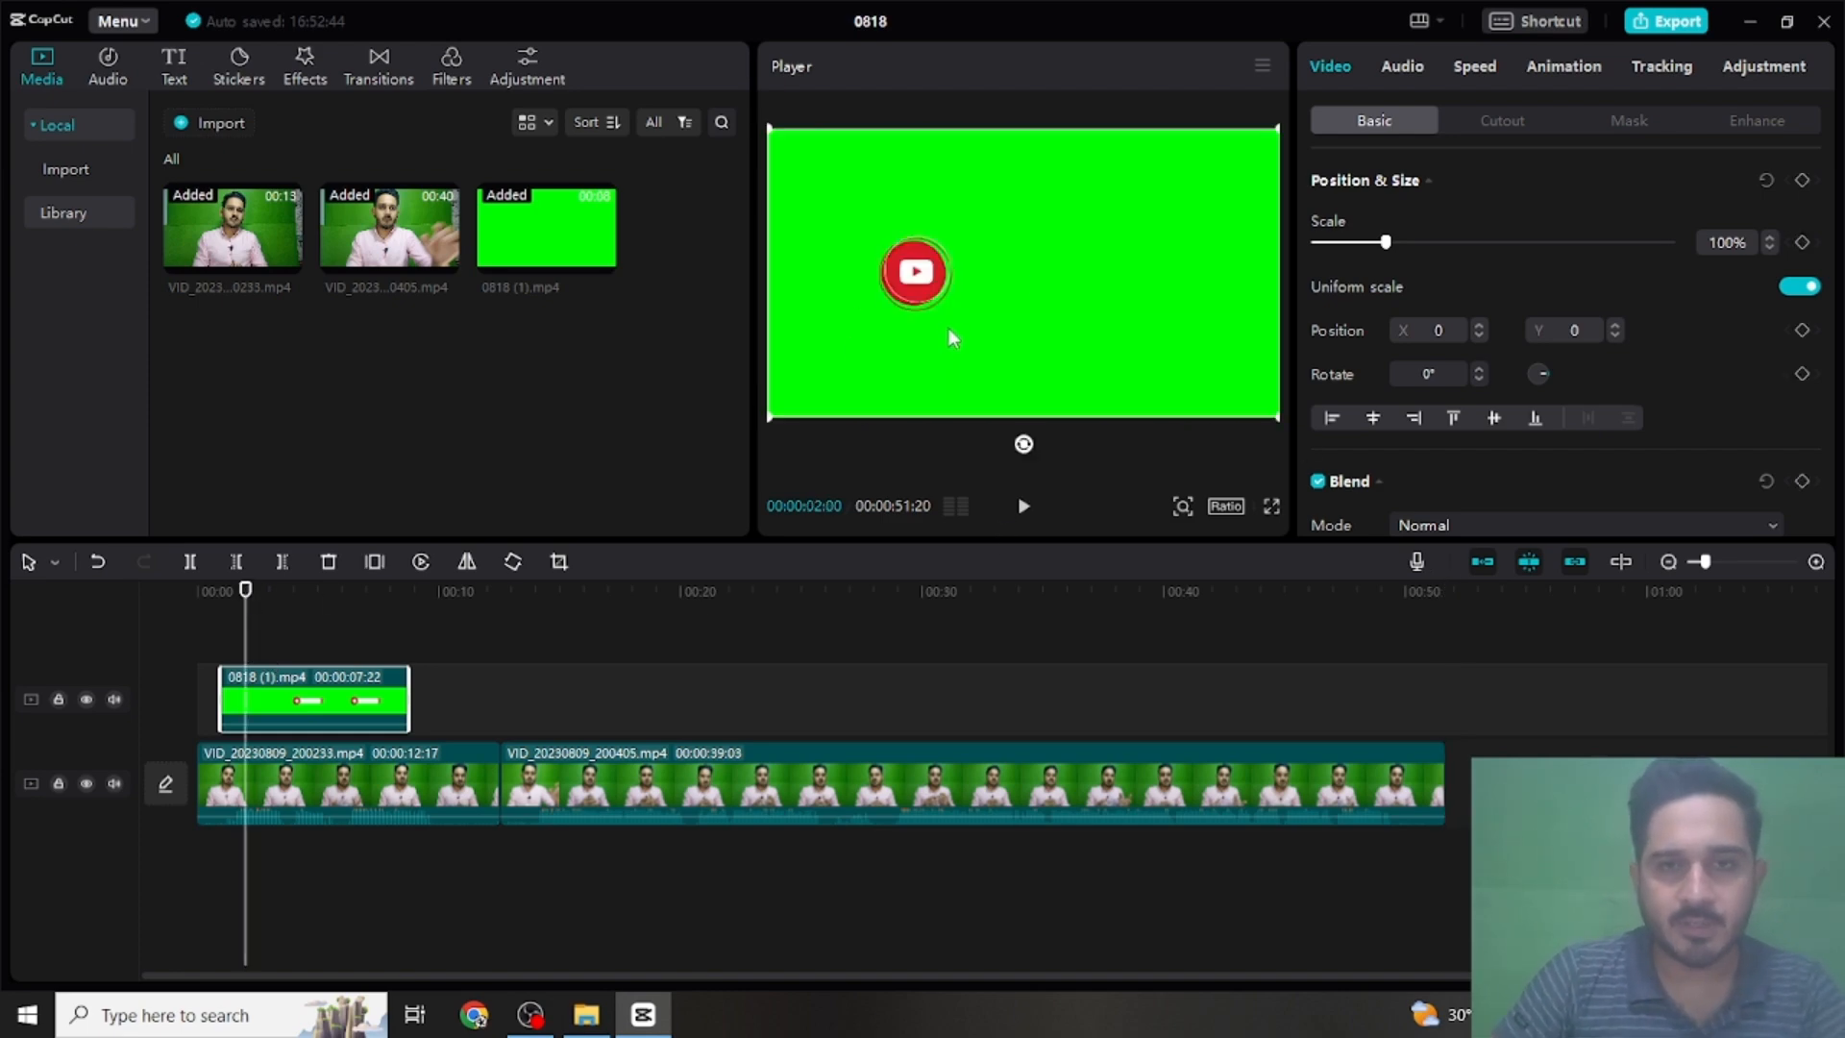
left_click(1508, 121)
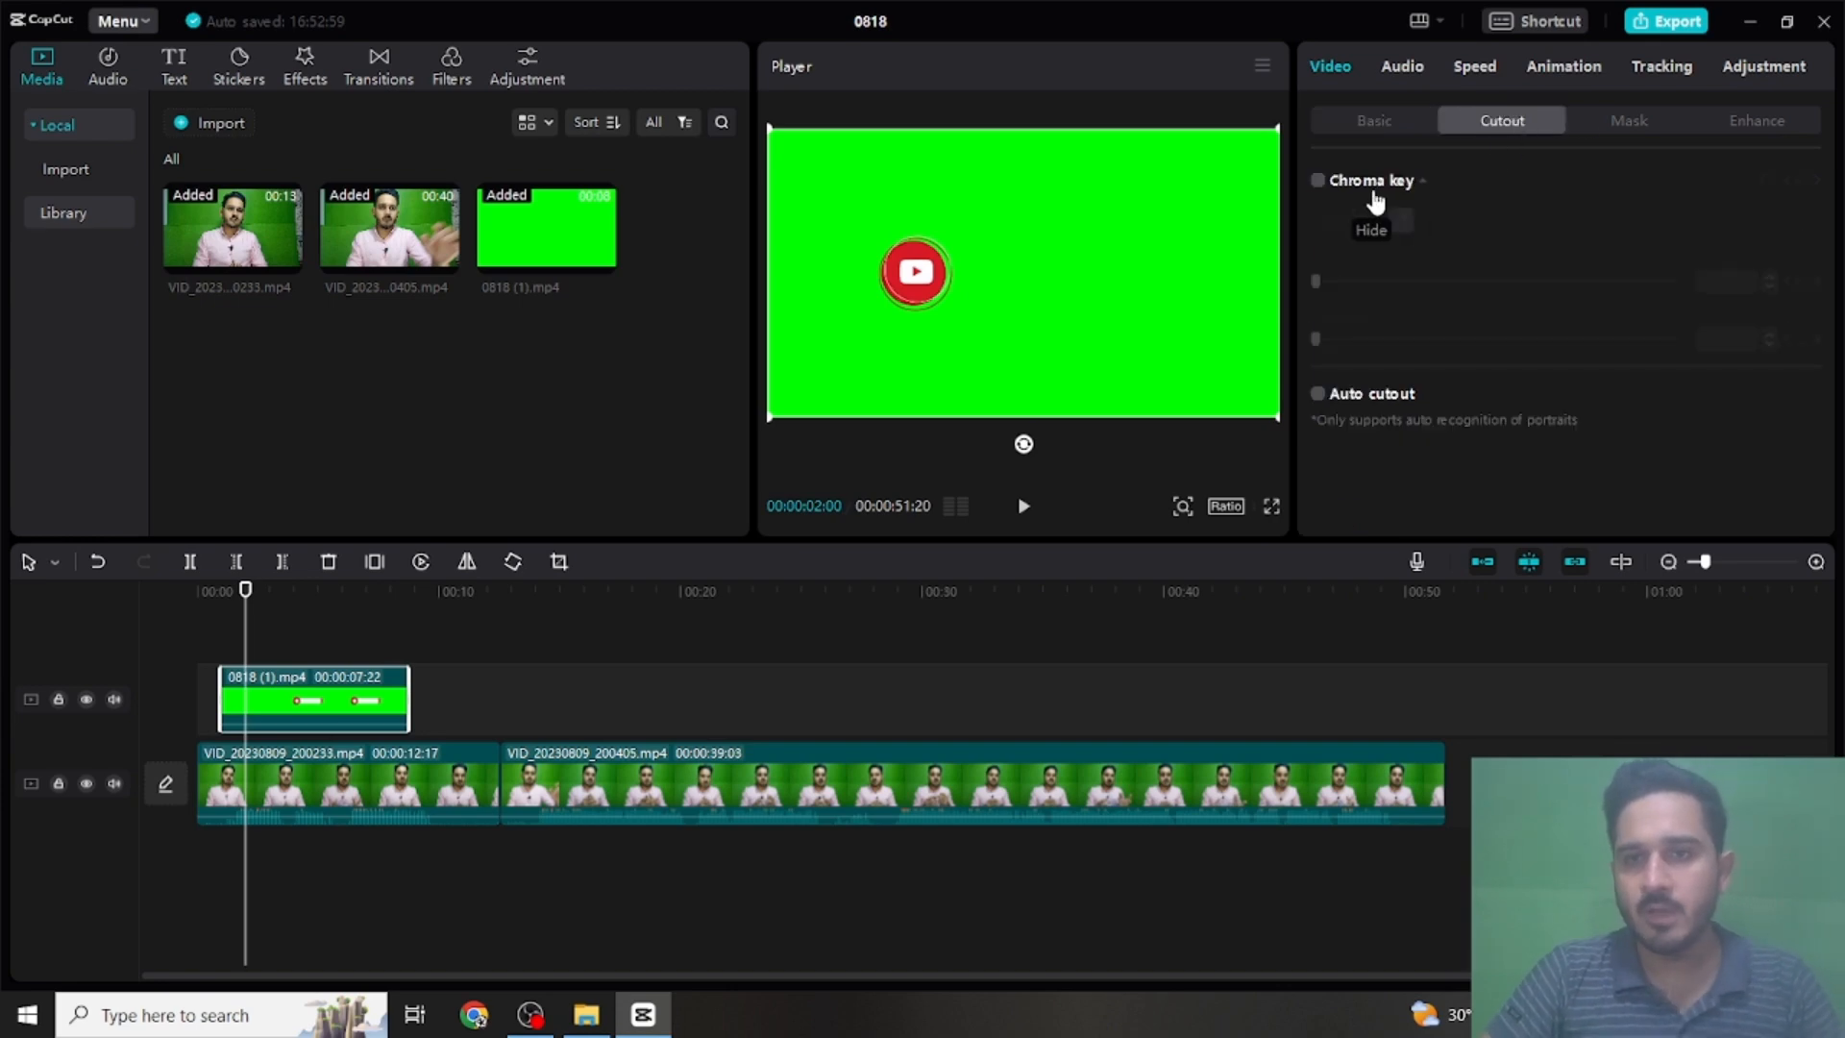
left_click(1409, 188)
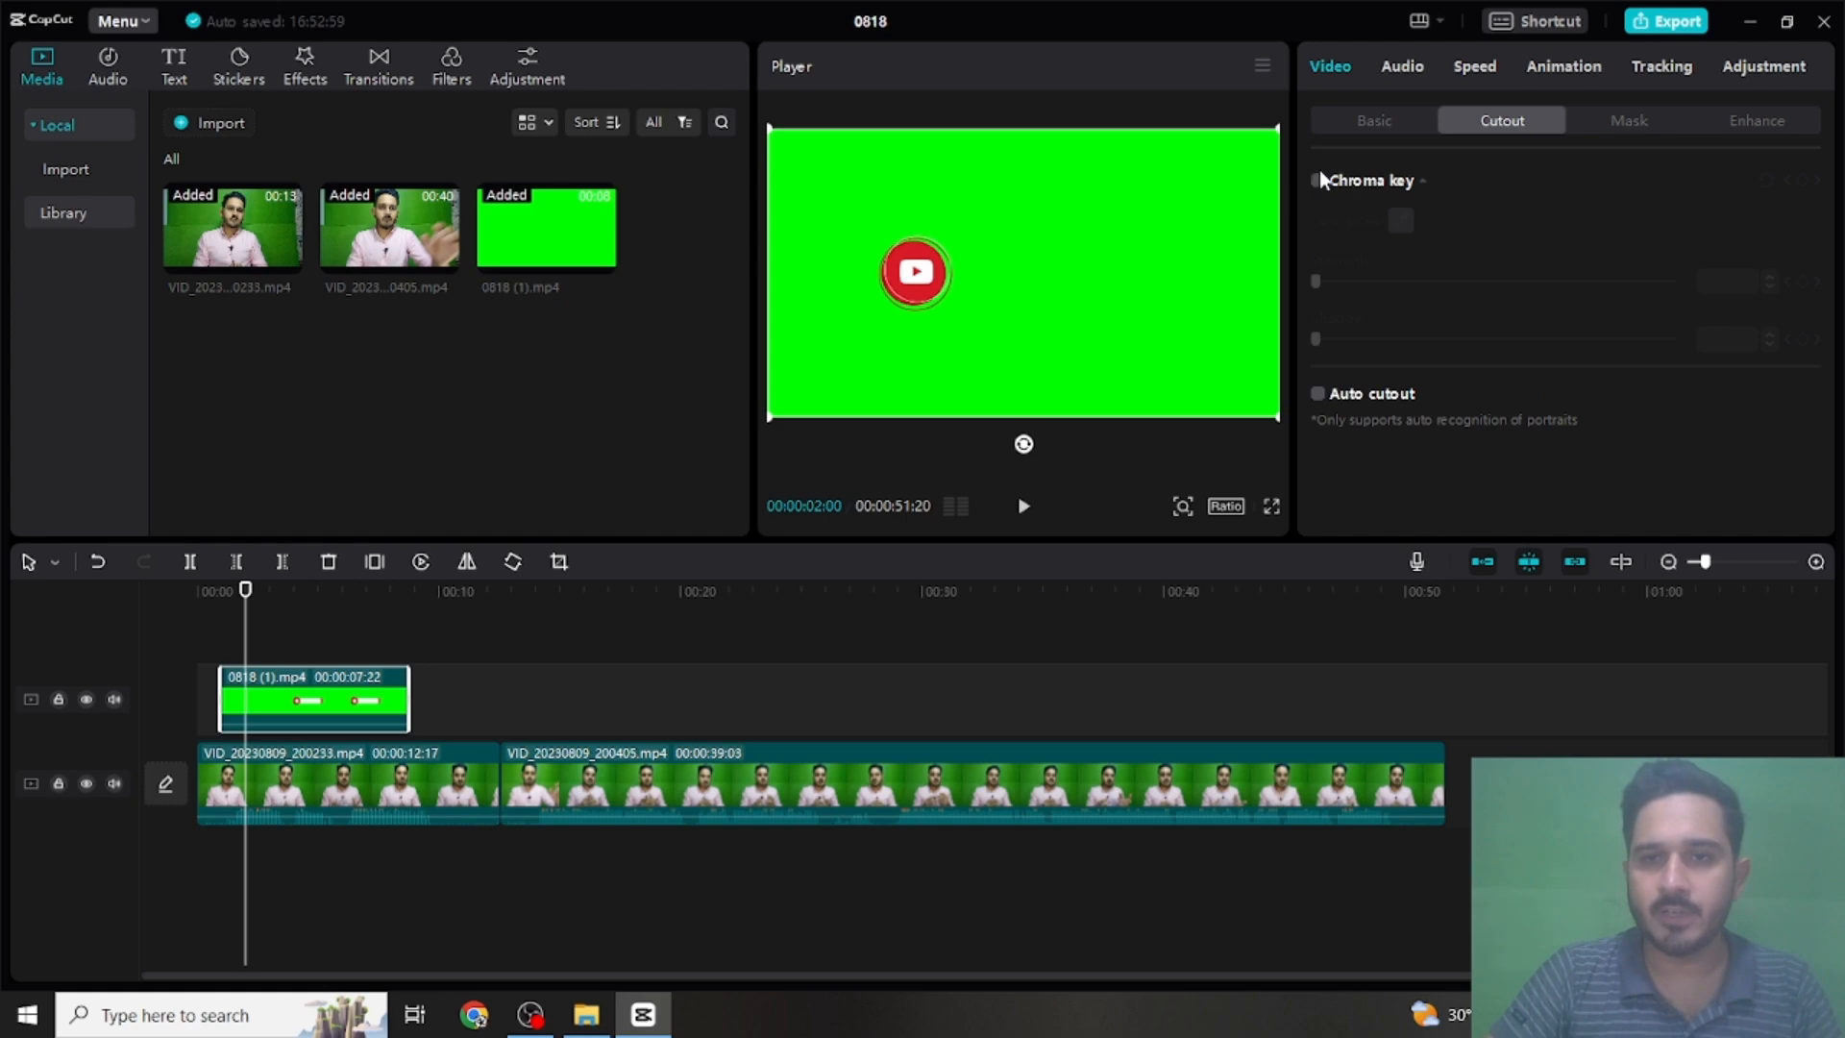
left_click(1317, 182)
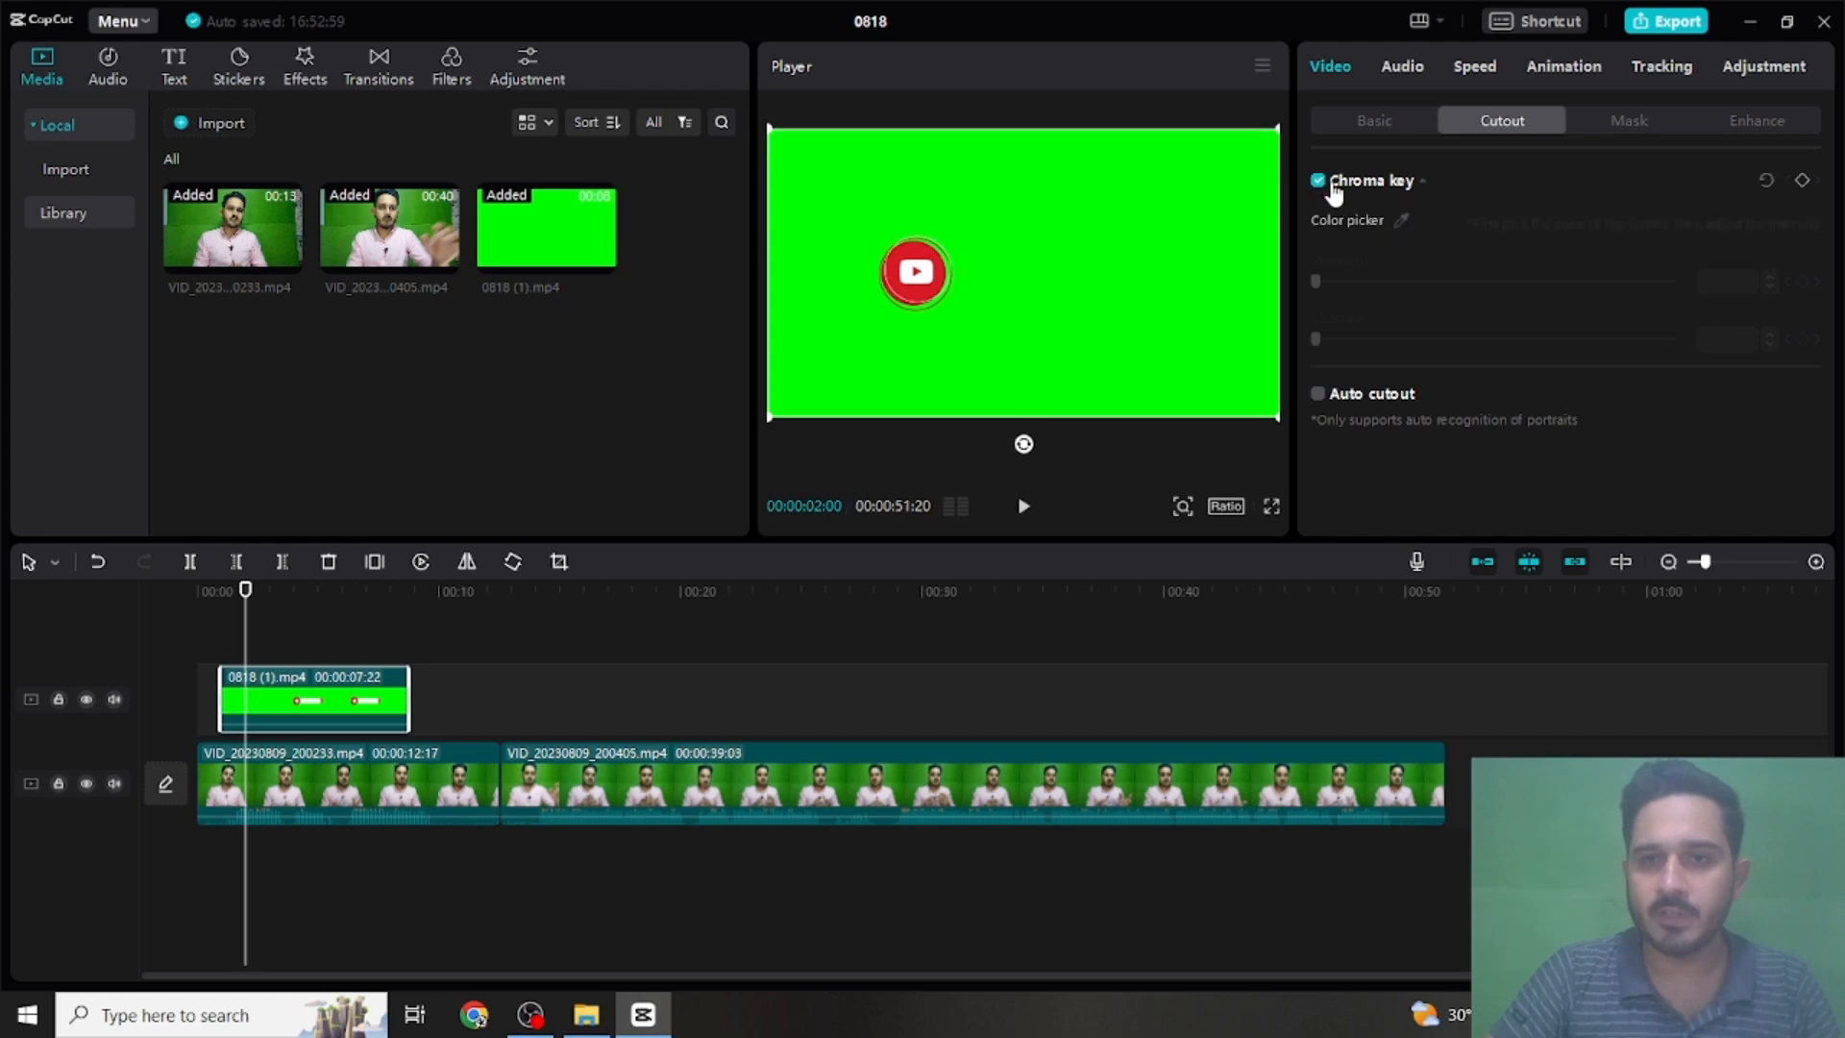
left_click(1400, 222)
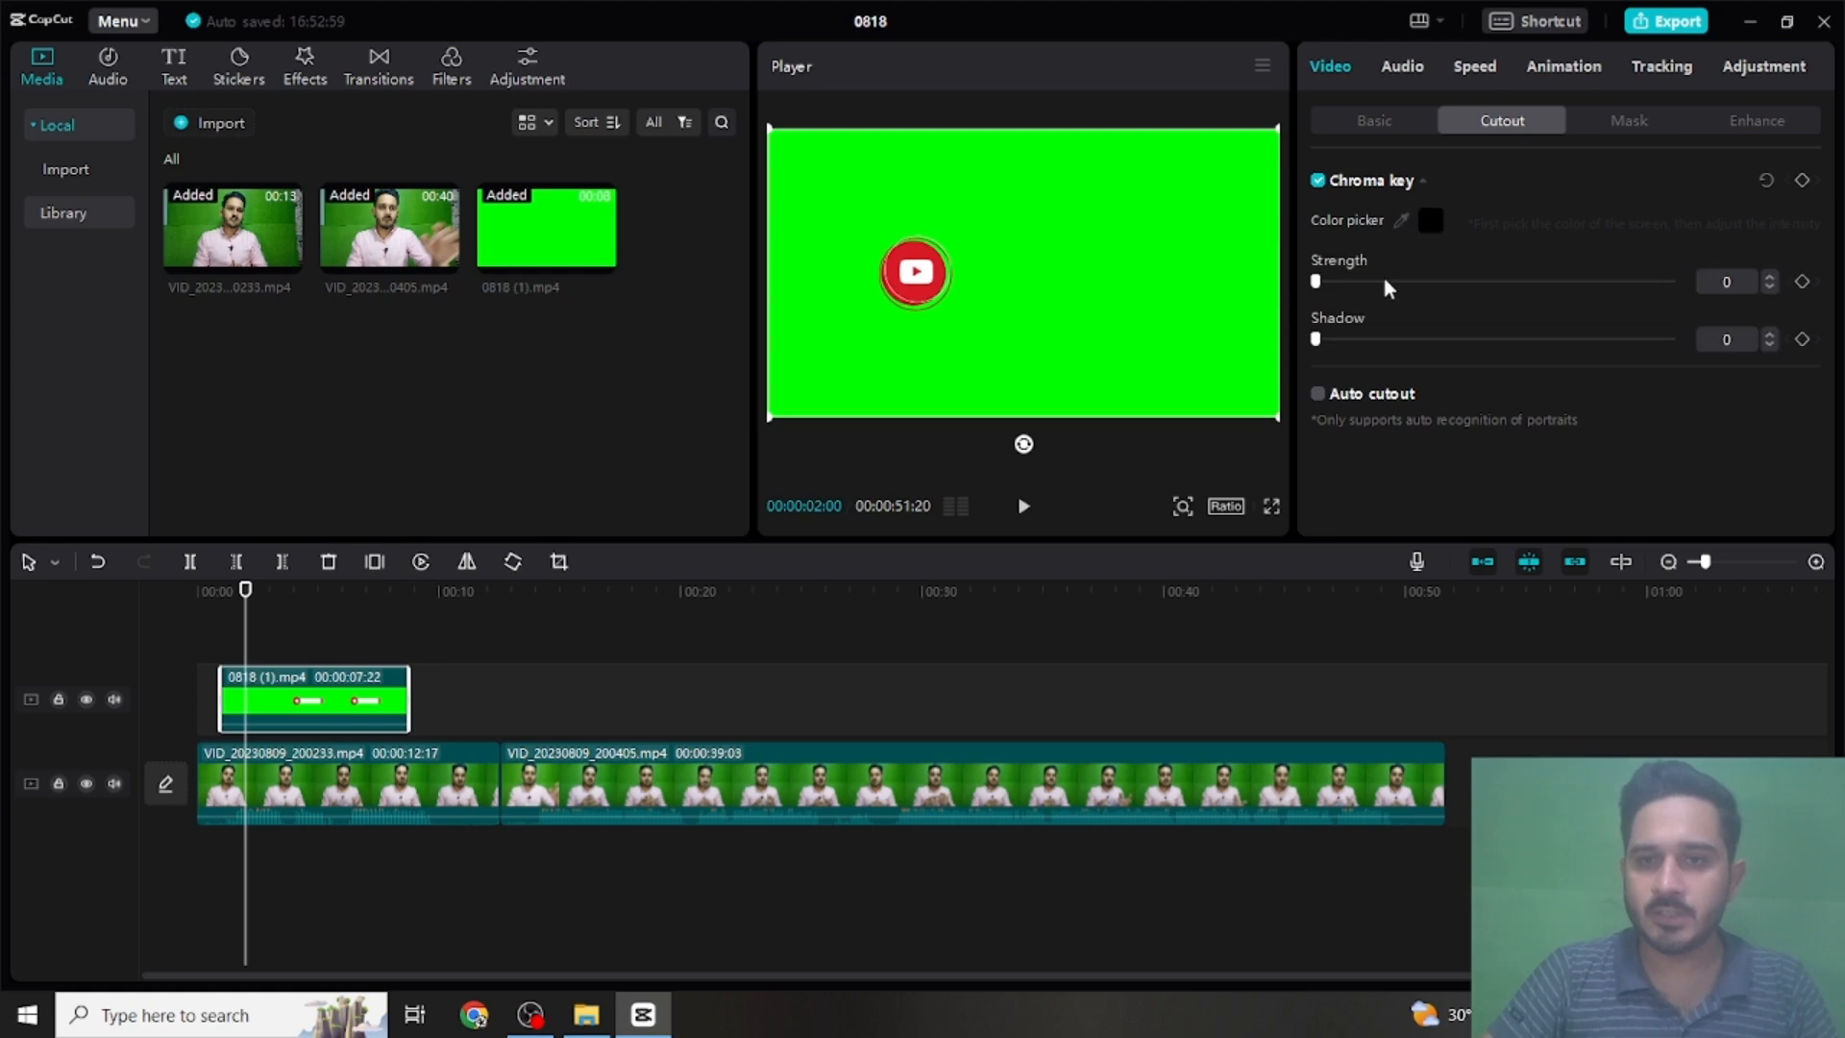
left_click(1384, 282)
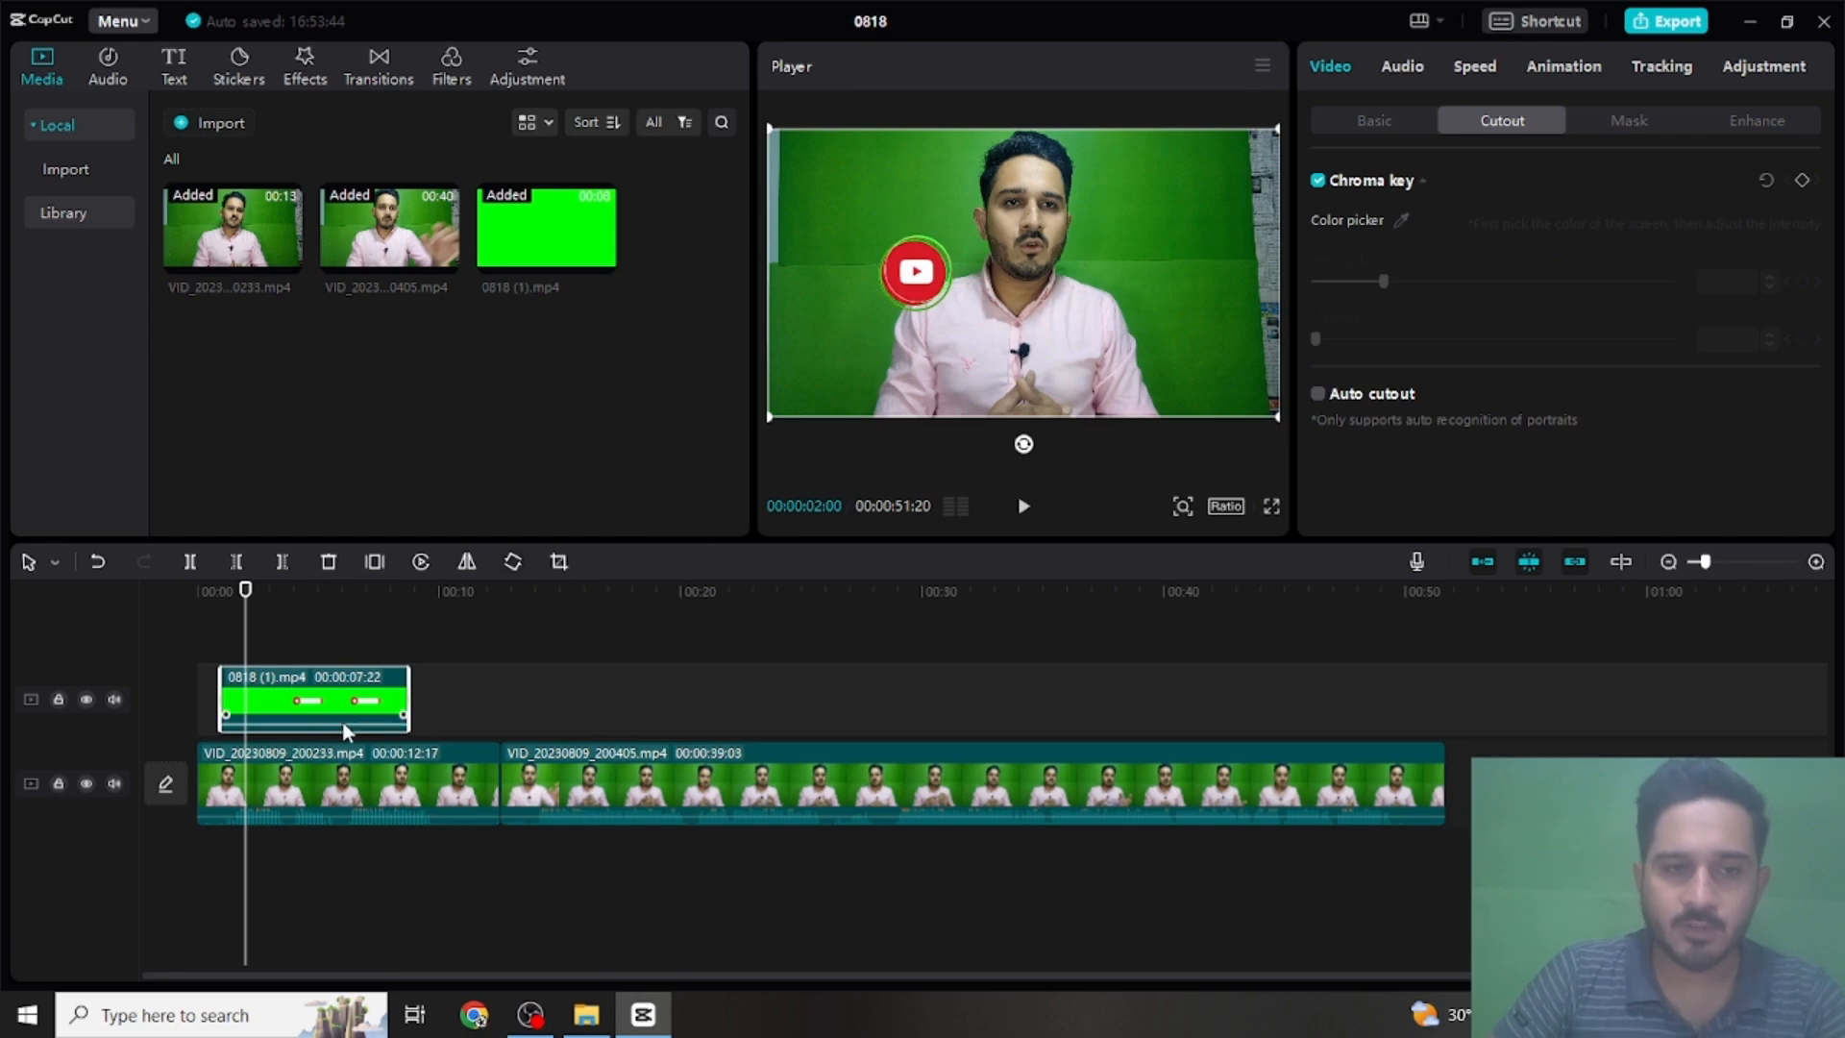
- Move the subscribe overlay toward the lower left of the frame, play it briefly and mute the main video track
left_click(920, 278)
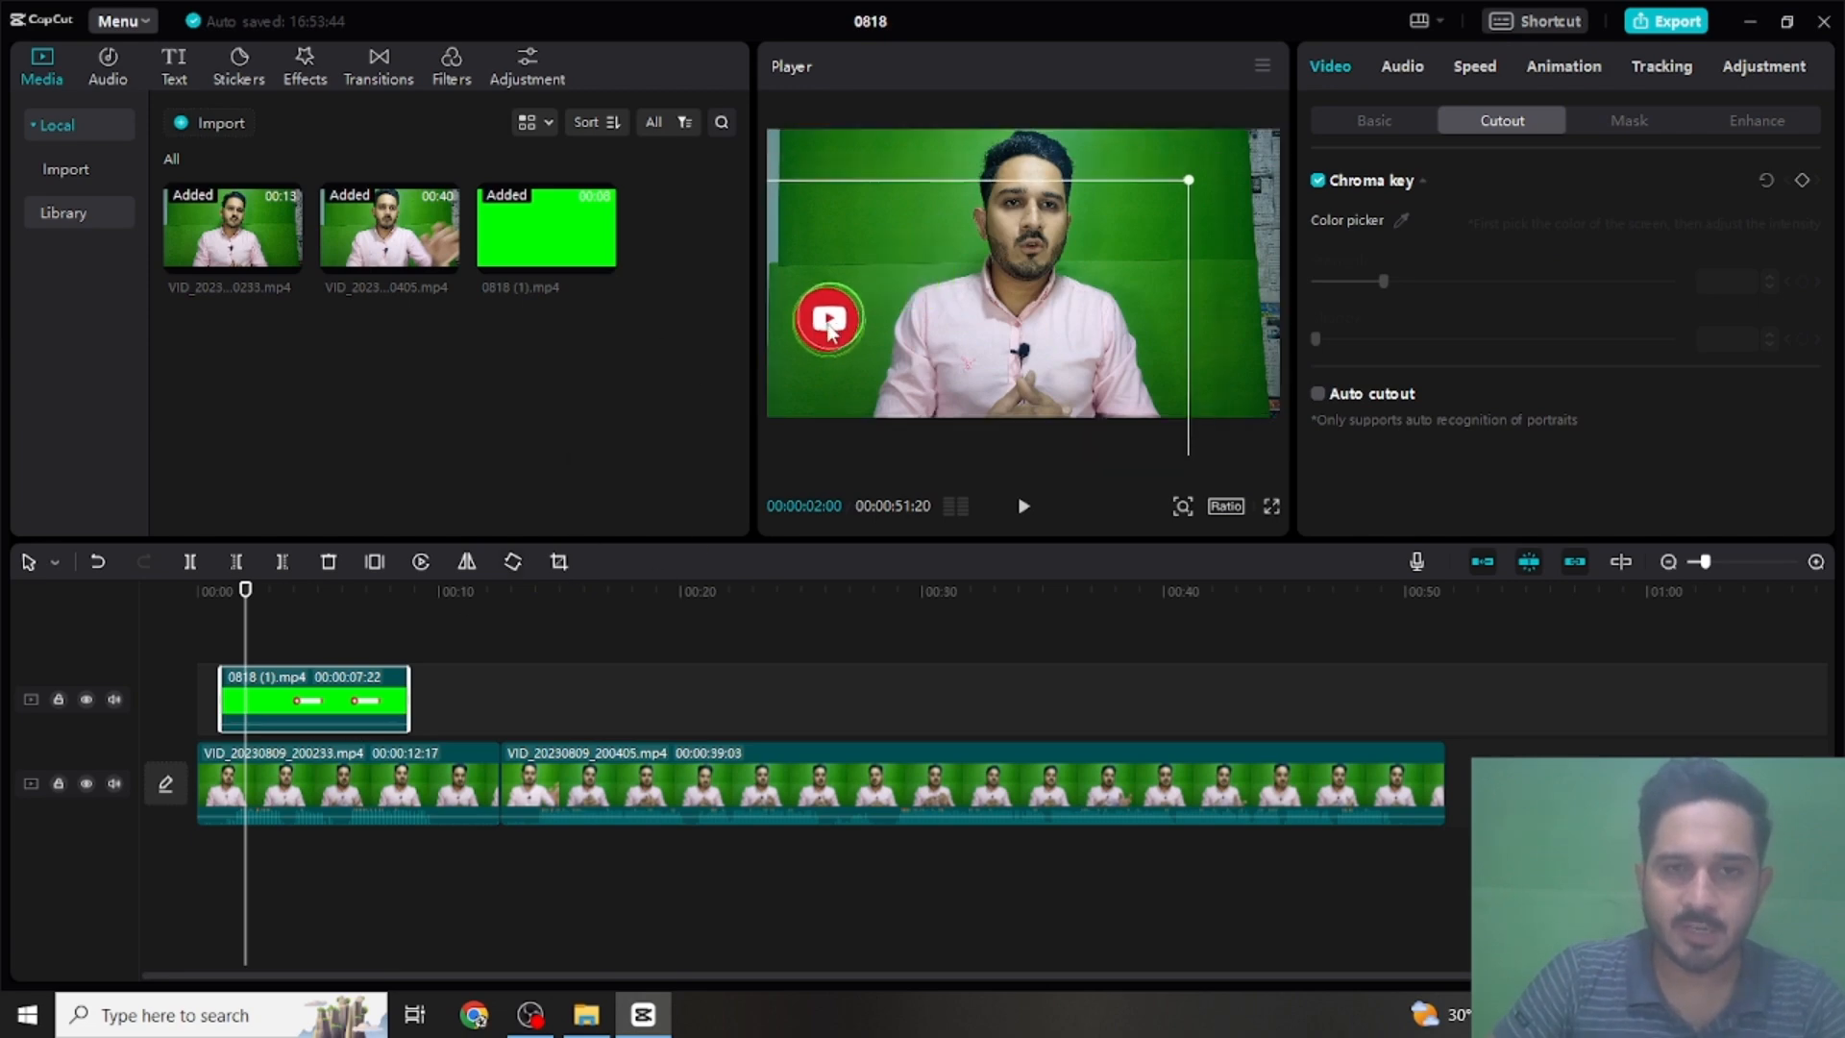
key("space")
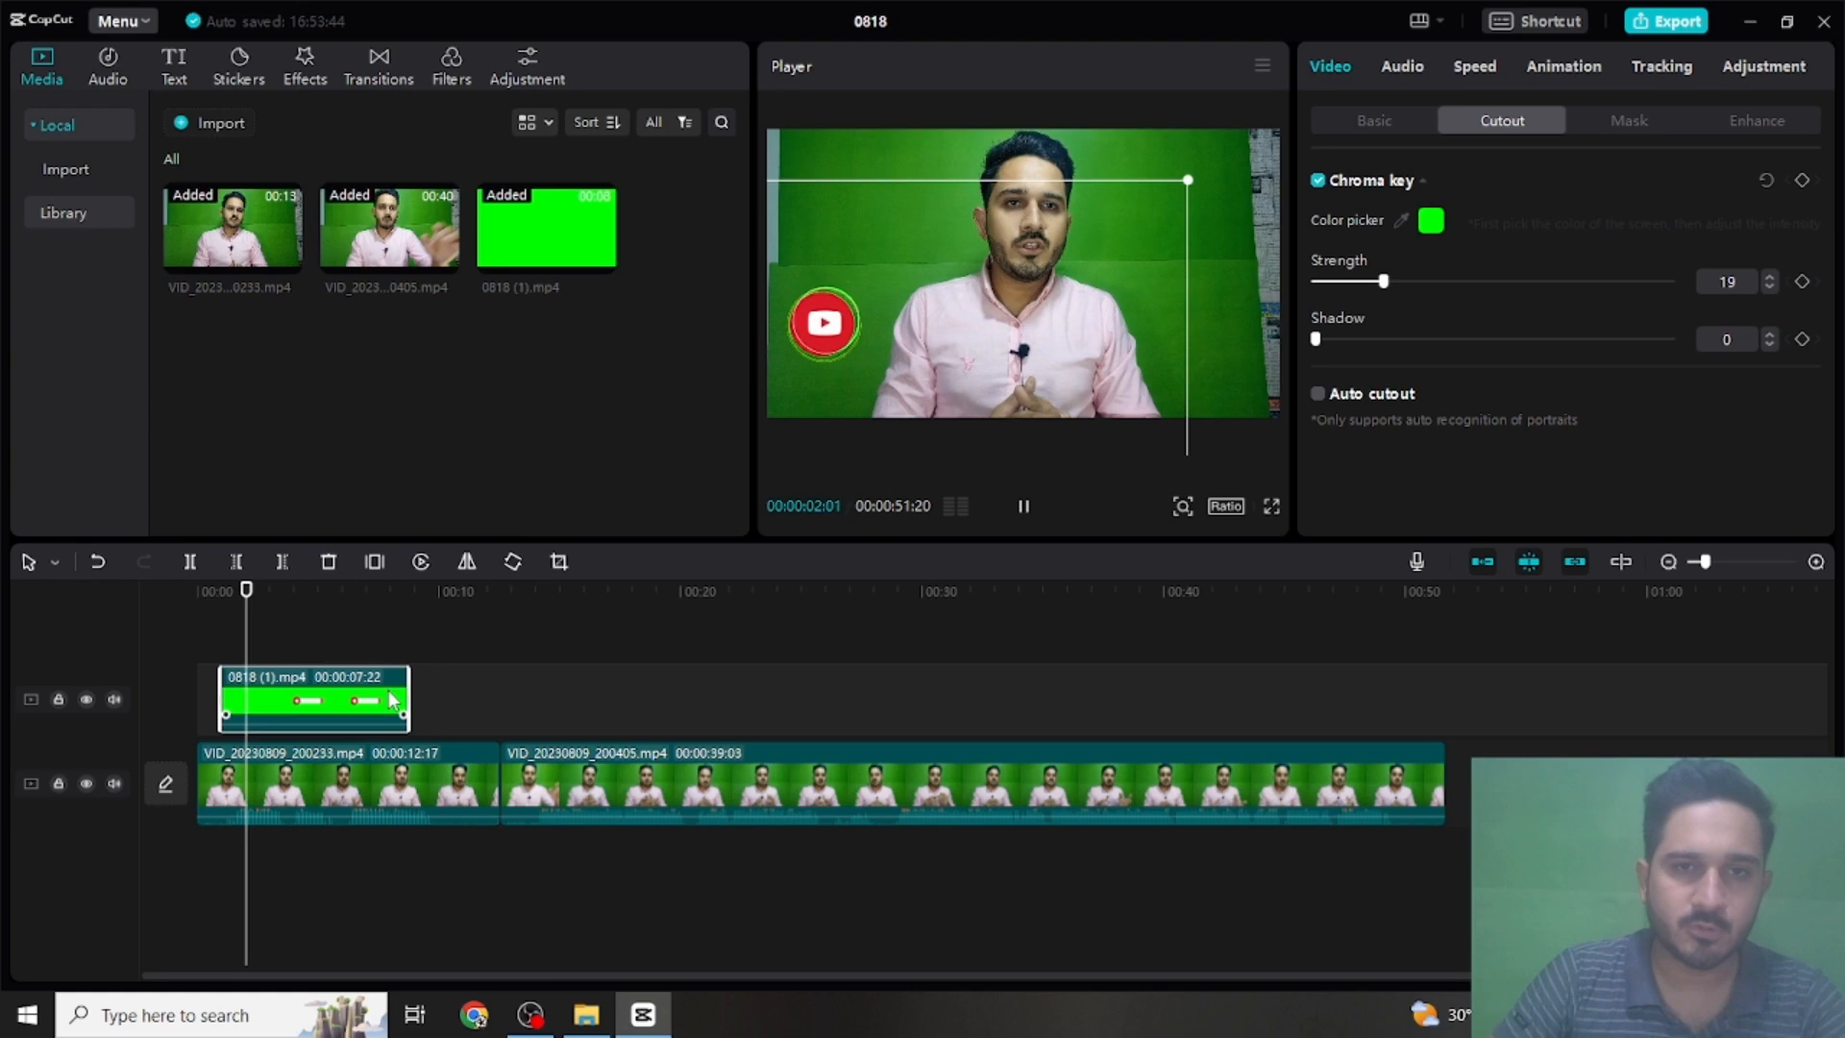
left_click(1026, 507)
left_click(114, 783)
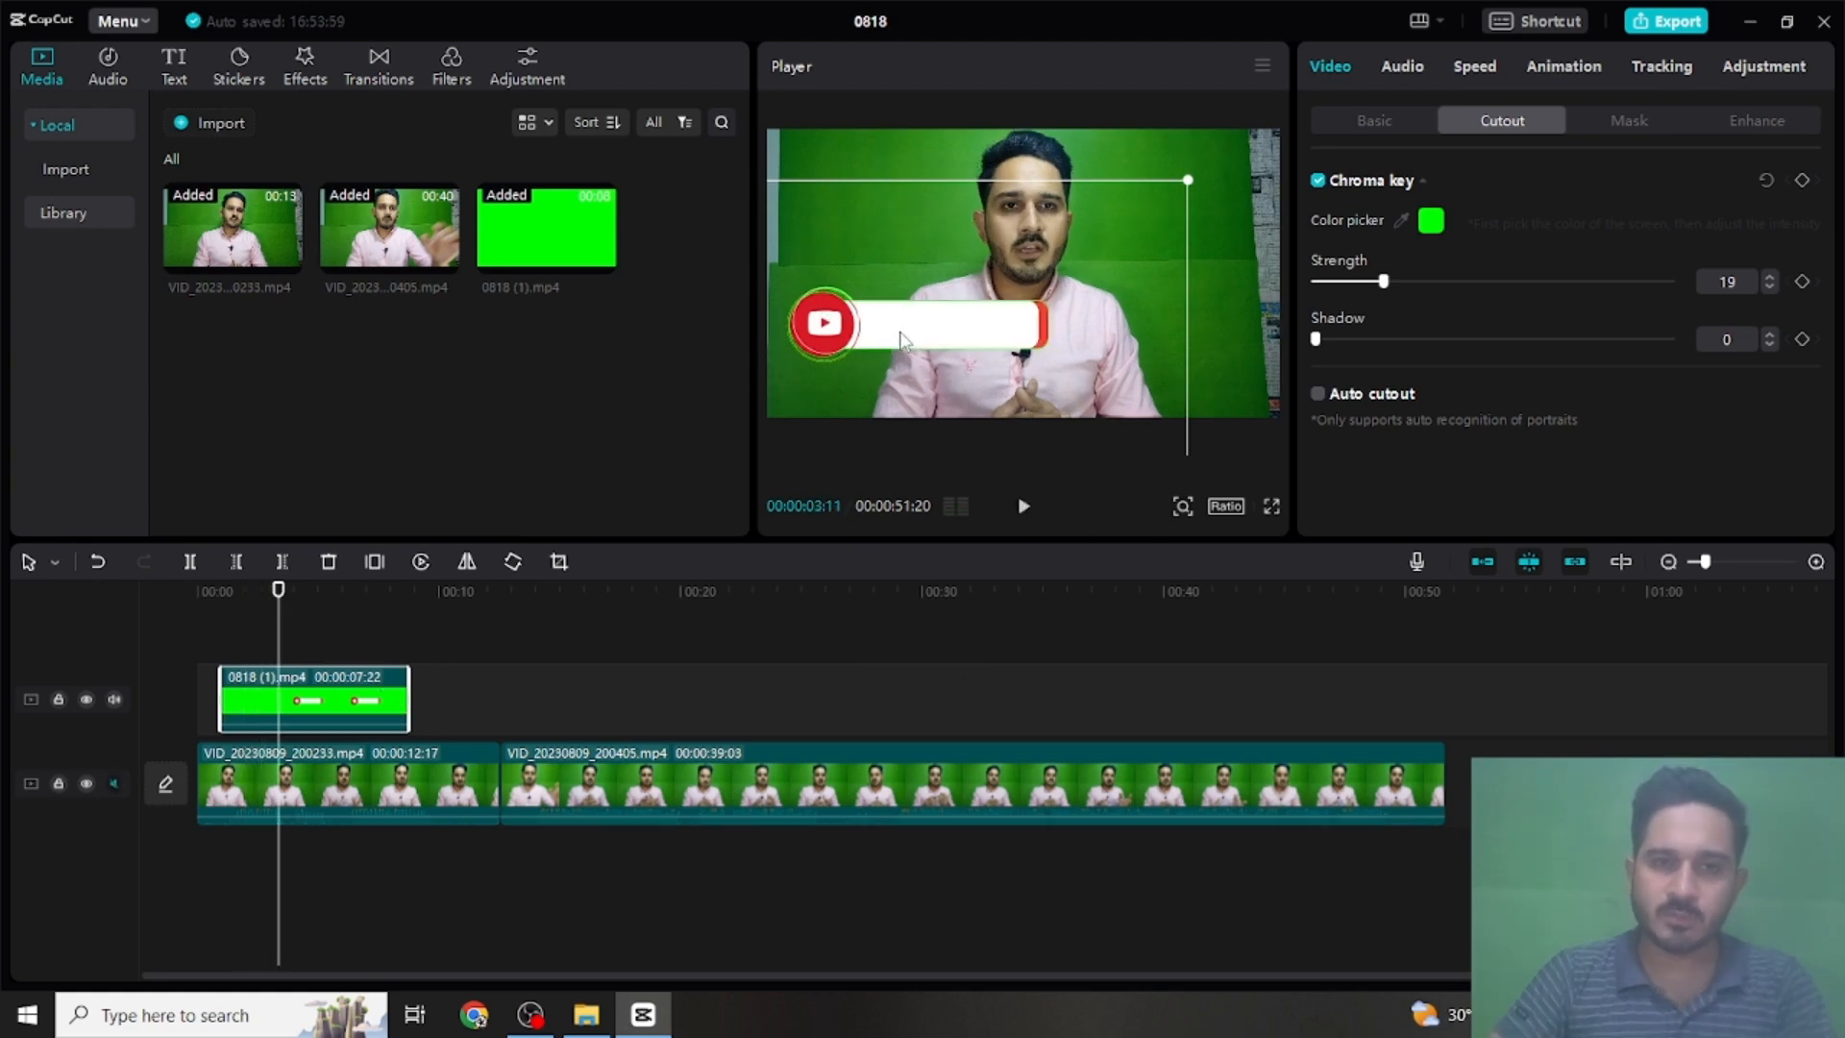
- Shrink the subscribe overlay and place it near the lower-left corner of the video frame
left_click_drag(902, 338, 882, 383)
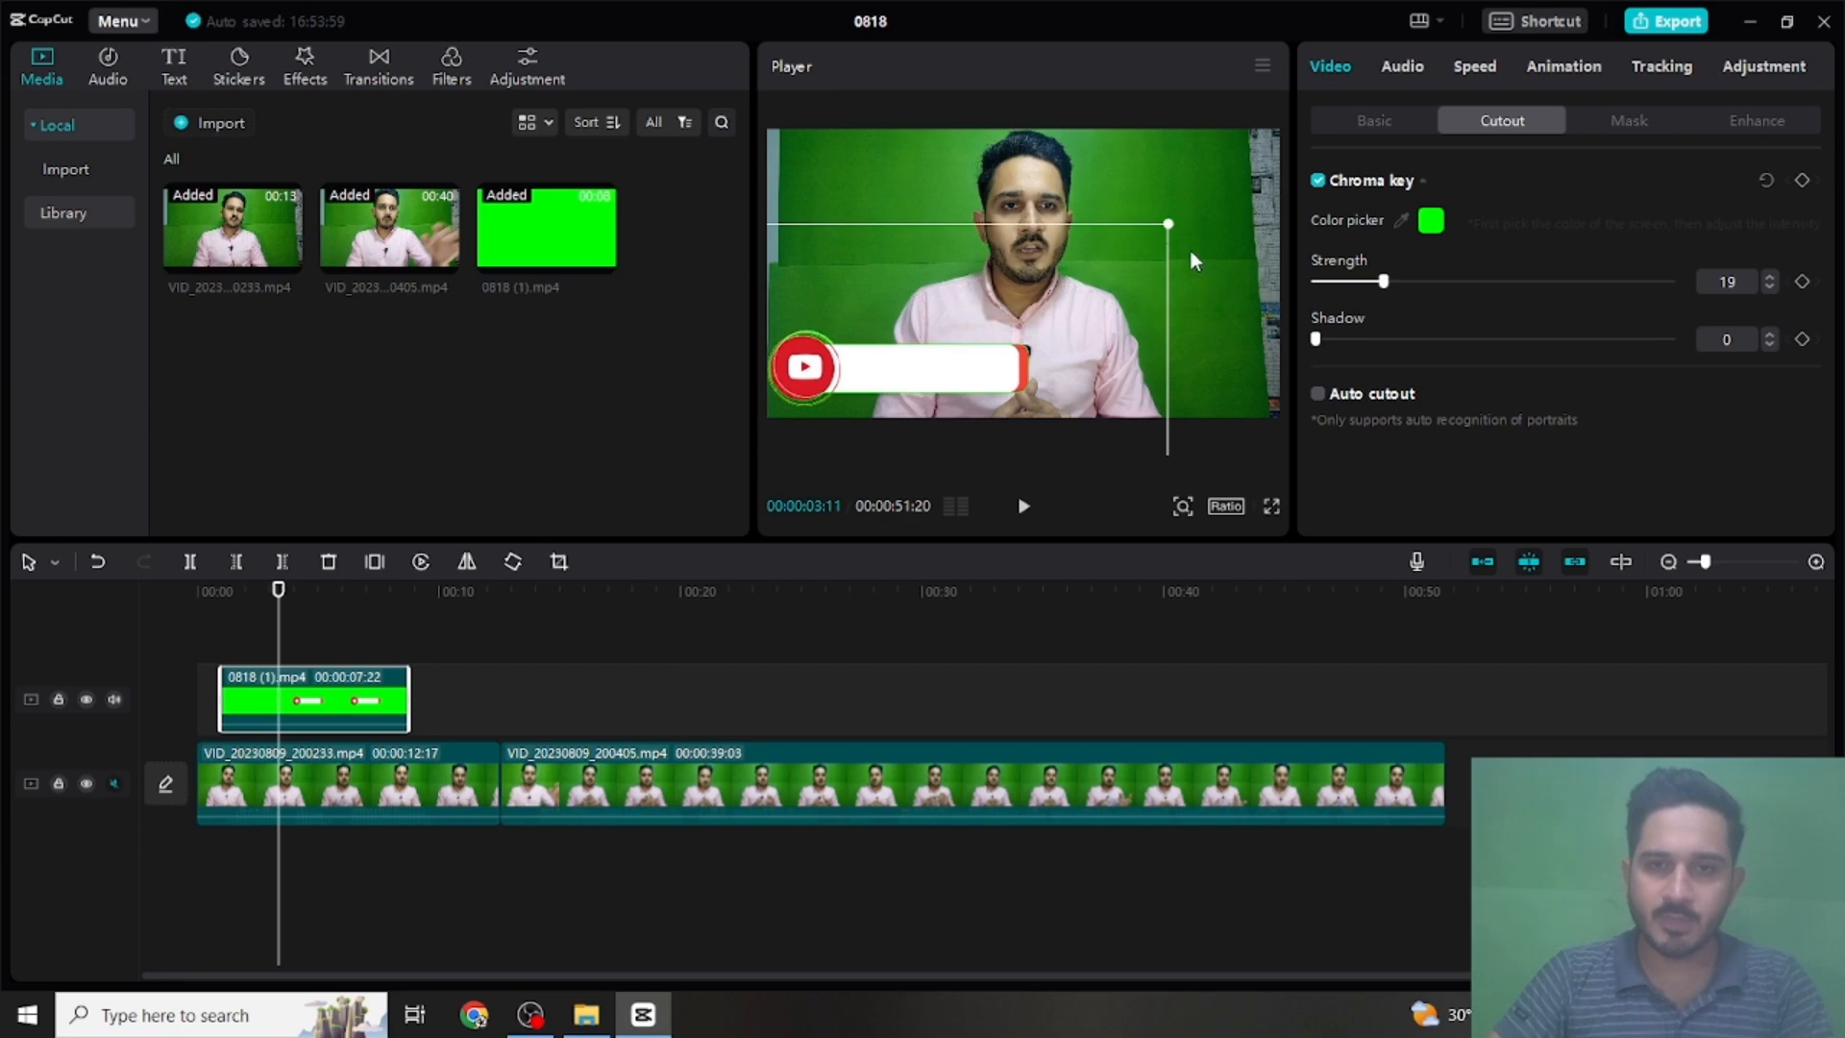
left_click(1153, 224)
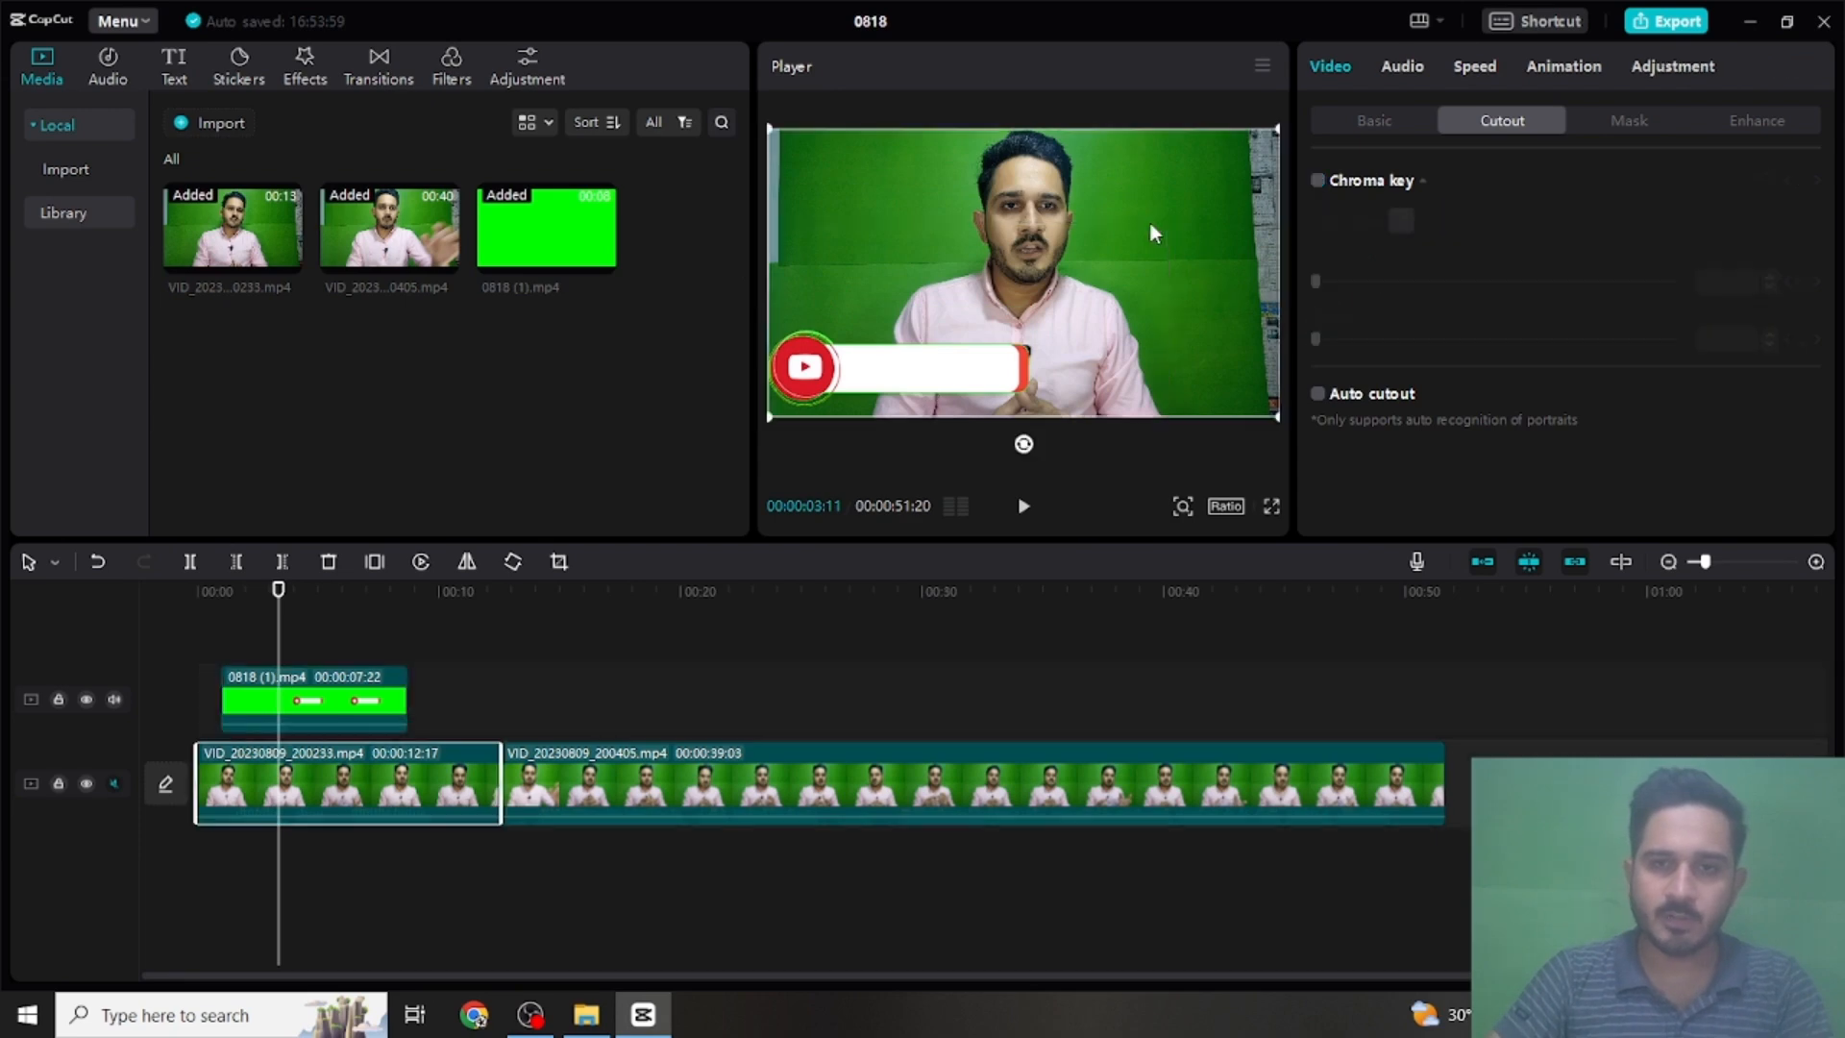
left_click(849, 376)
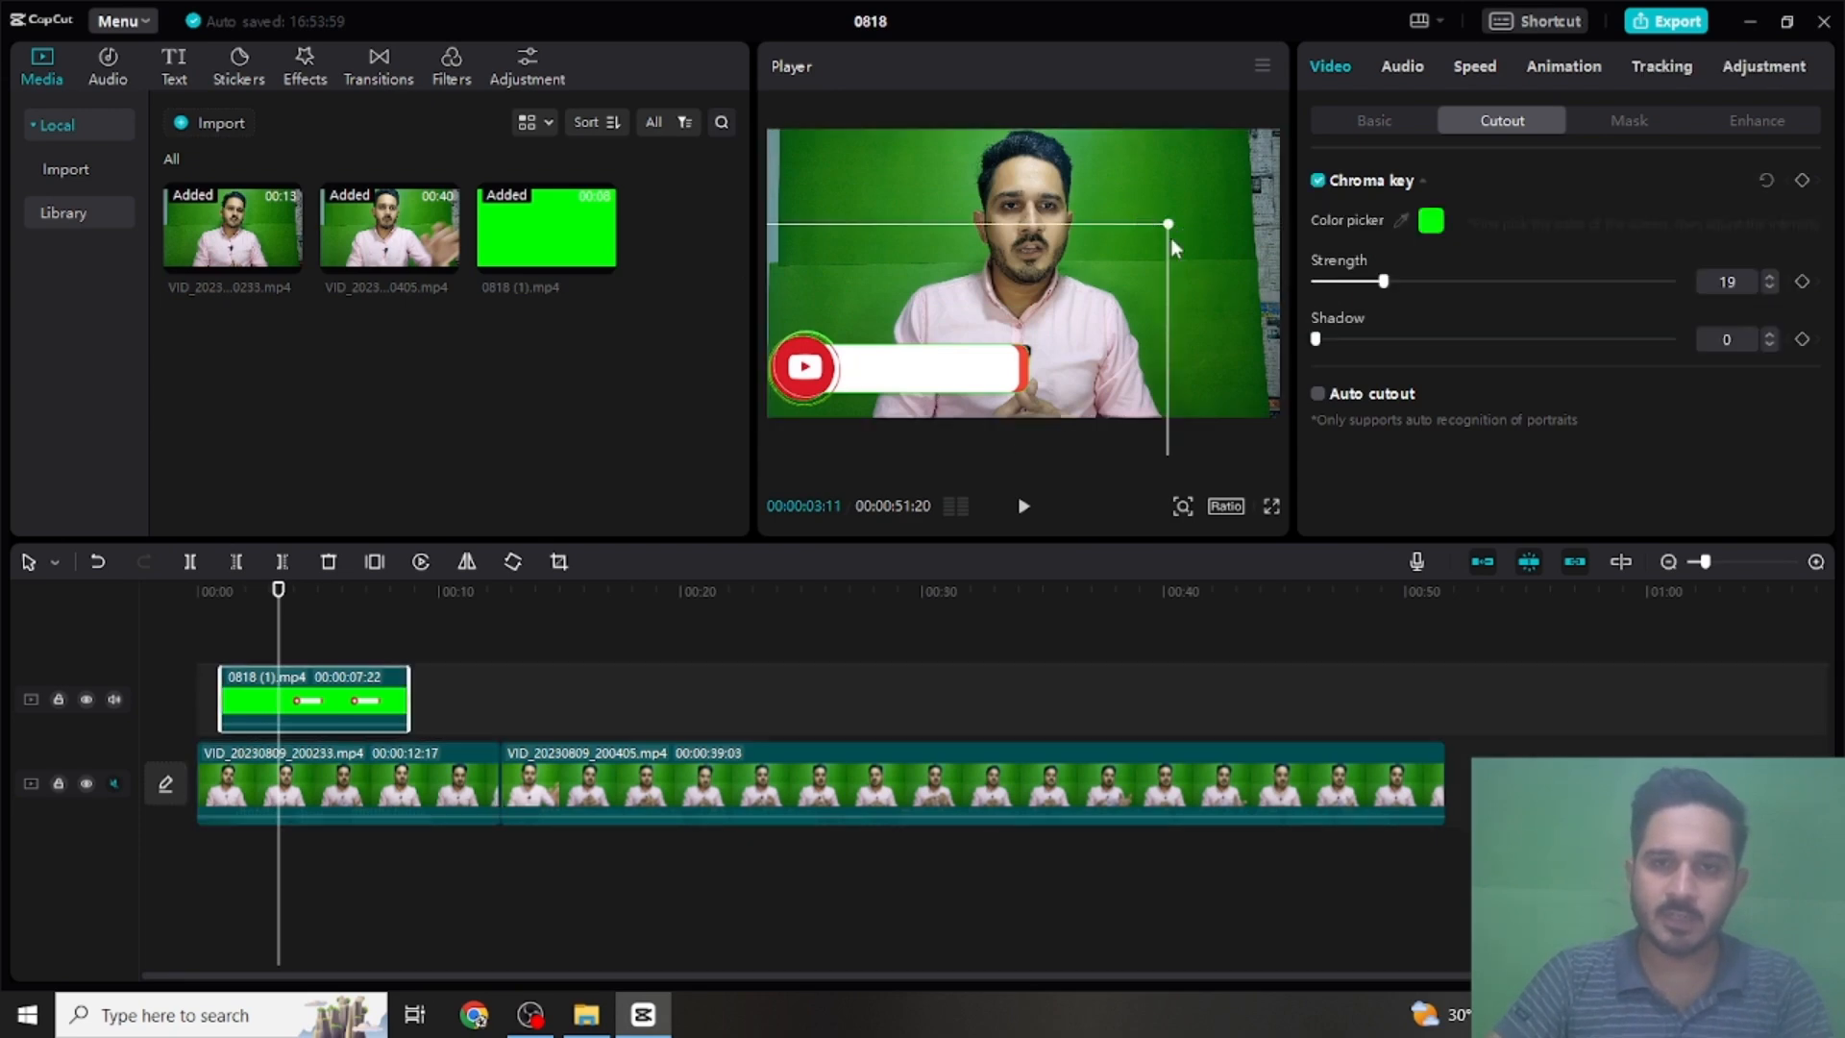
left_click_drag(1168, 225, 1069, 306)
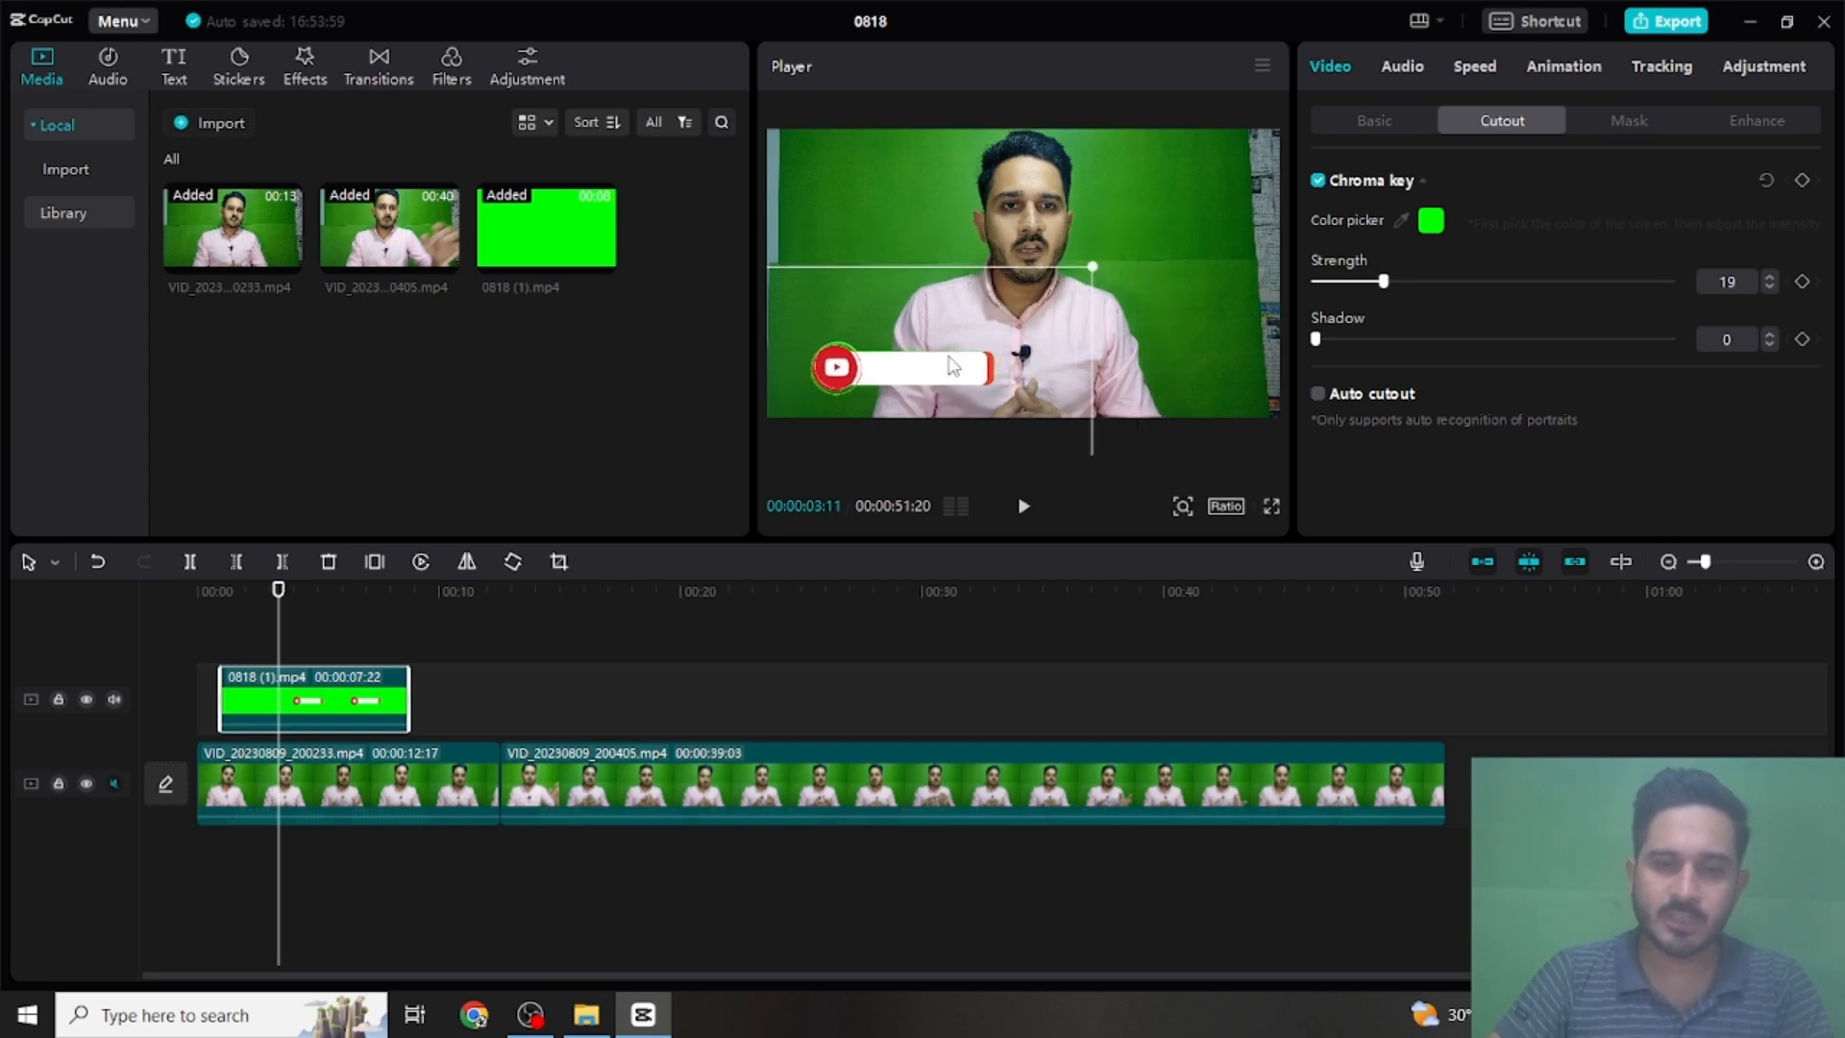
left_click_drag(937, 373, 908, 396)
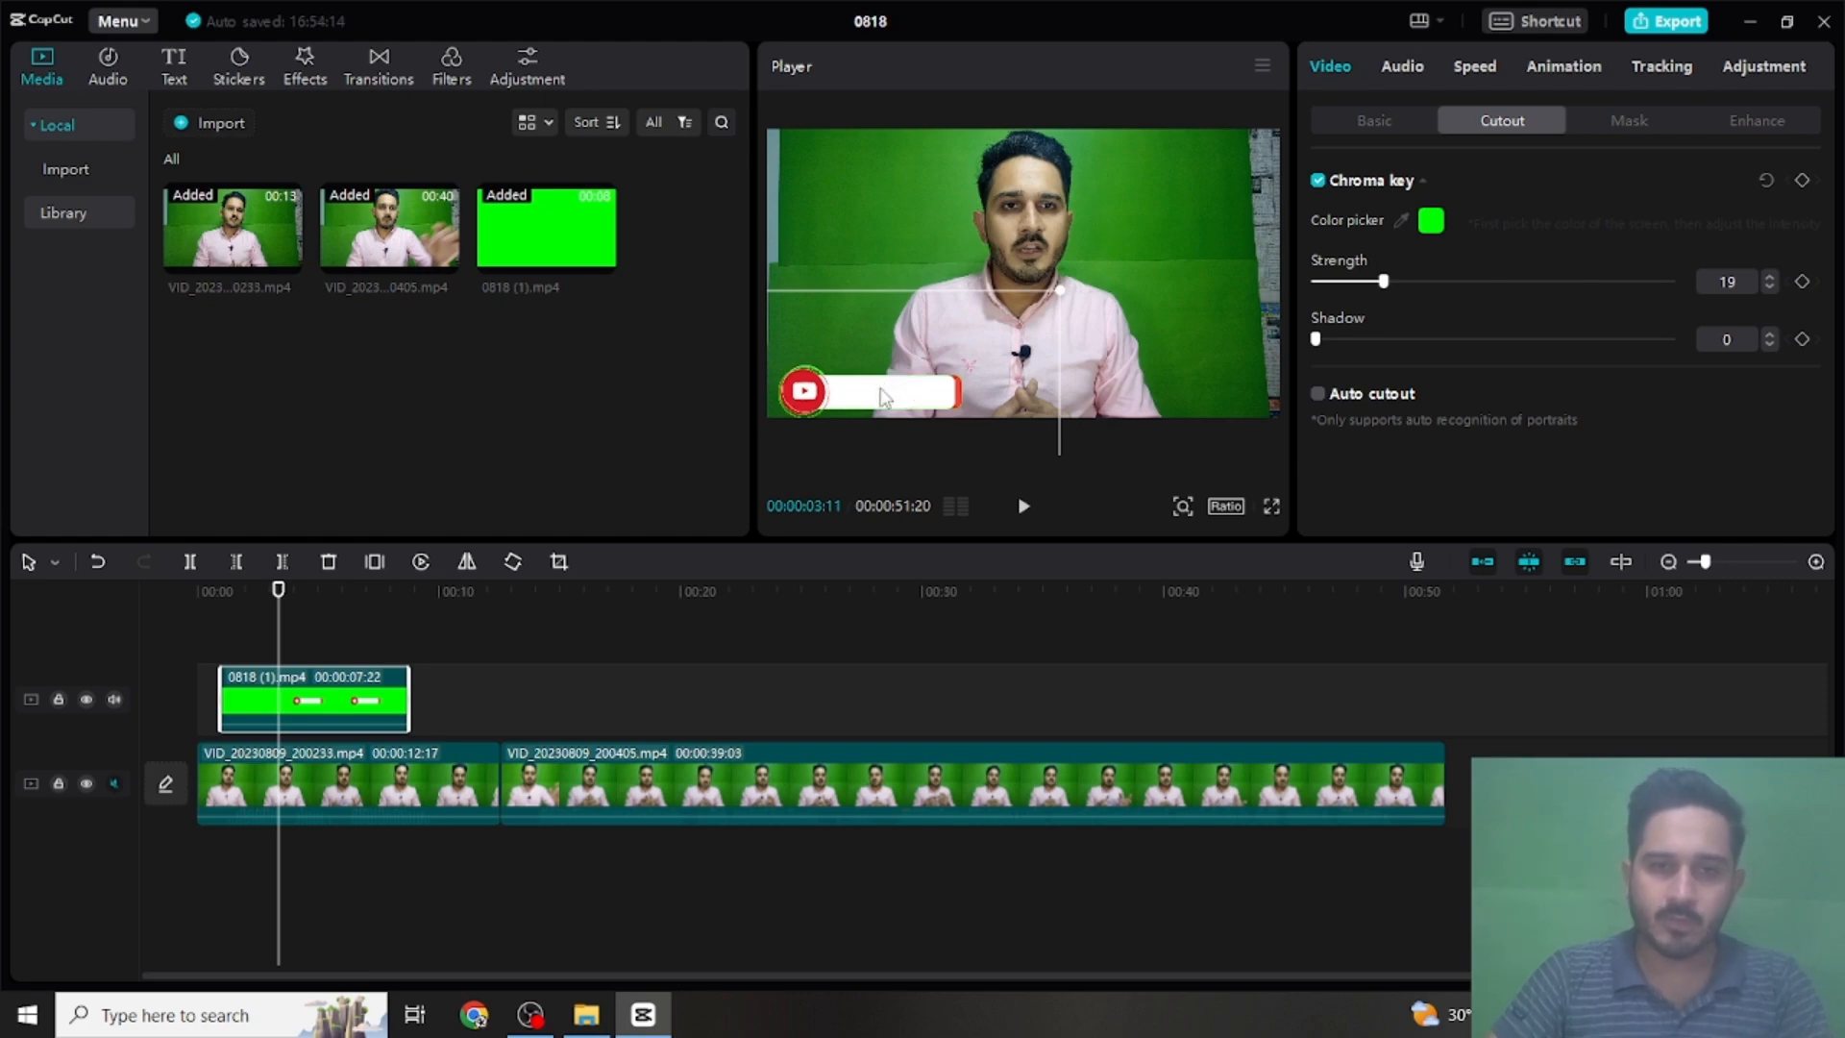
mouse_move(882, 363)
left_mouse_down()
mouse_move(860, 375)
mouse_move(877, 368)
left_mouse_up()
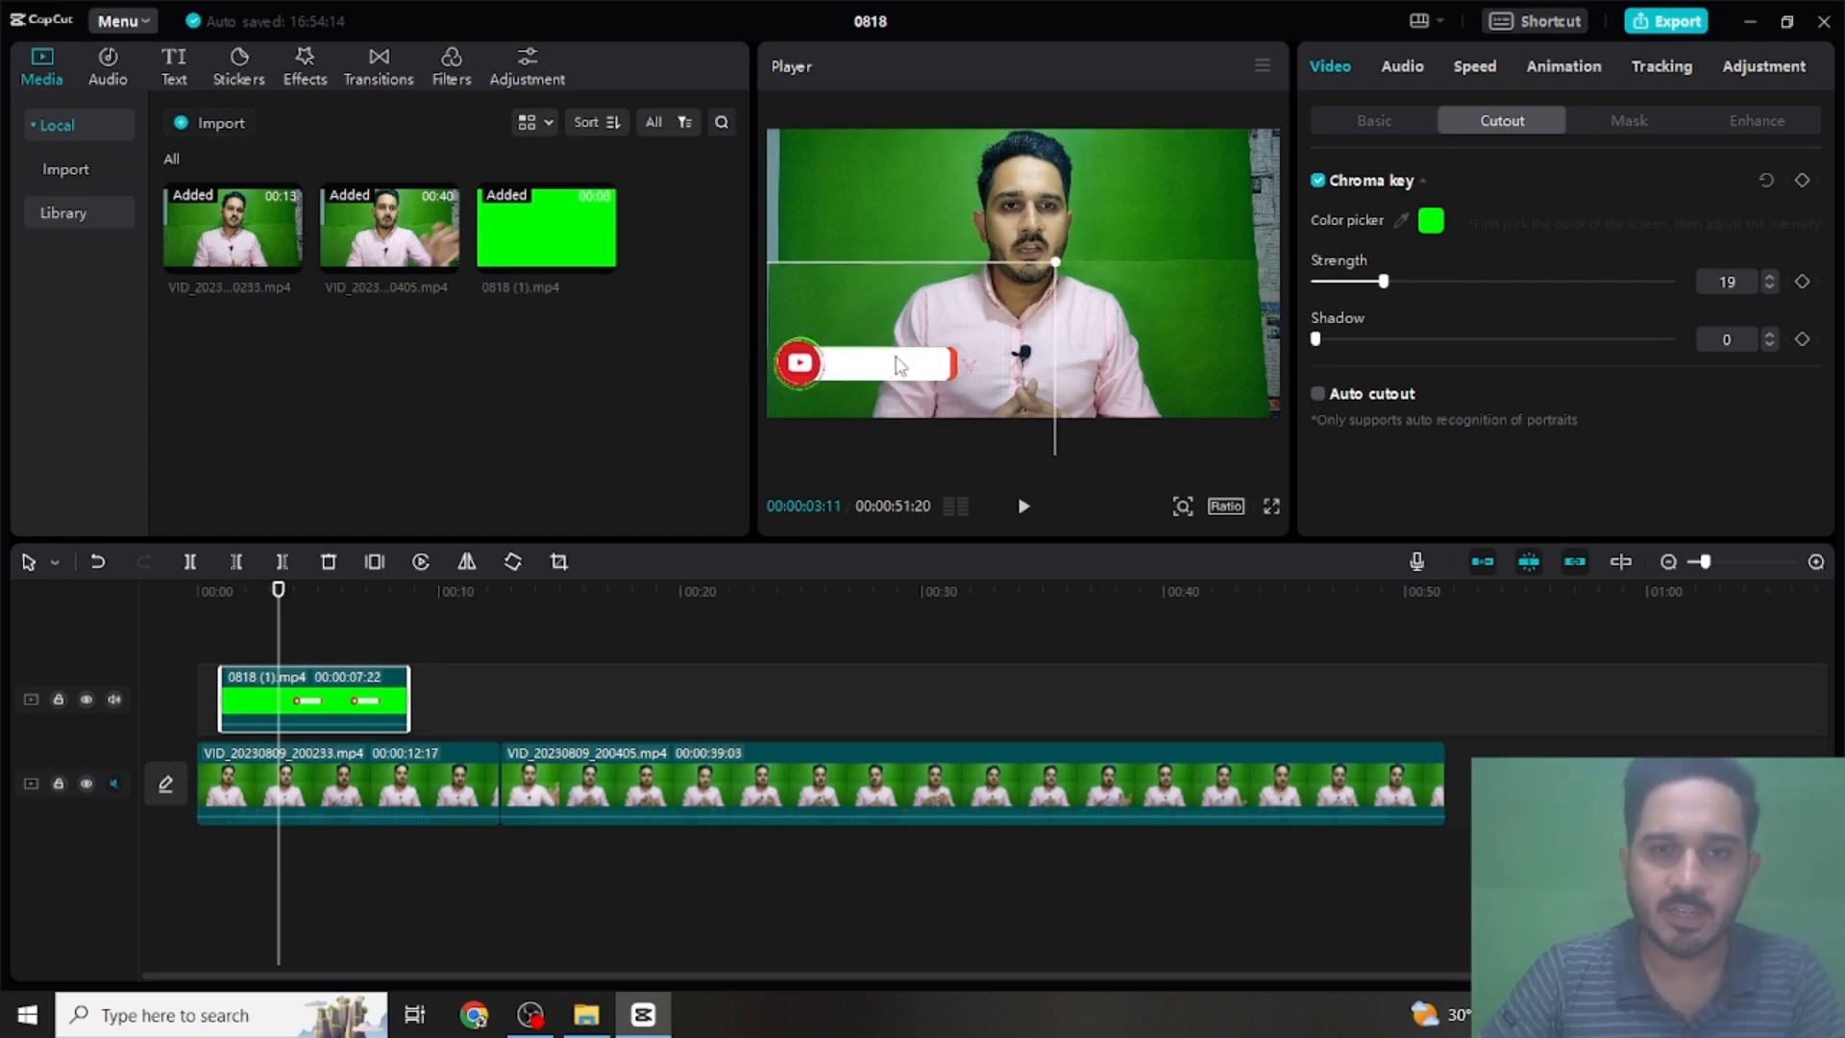
- Add a default text clip at 00:00:03:11 and replace its wording with the presenter's name
left_click(173, 81)
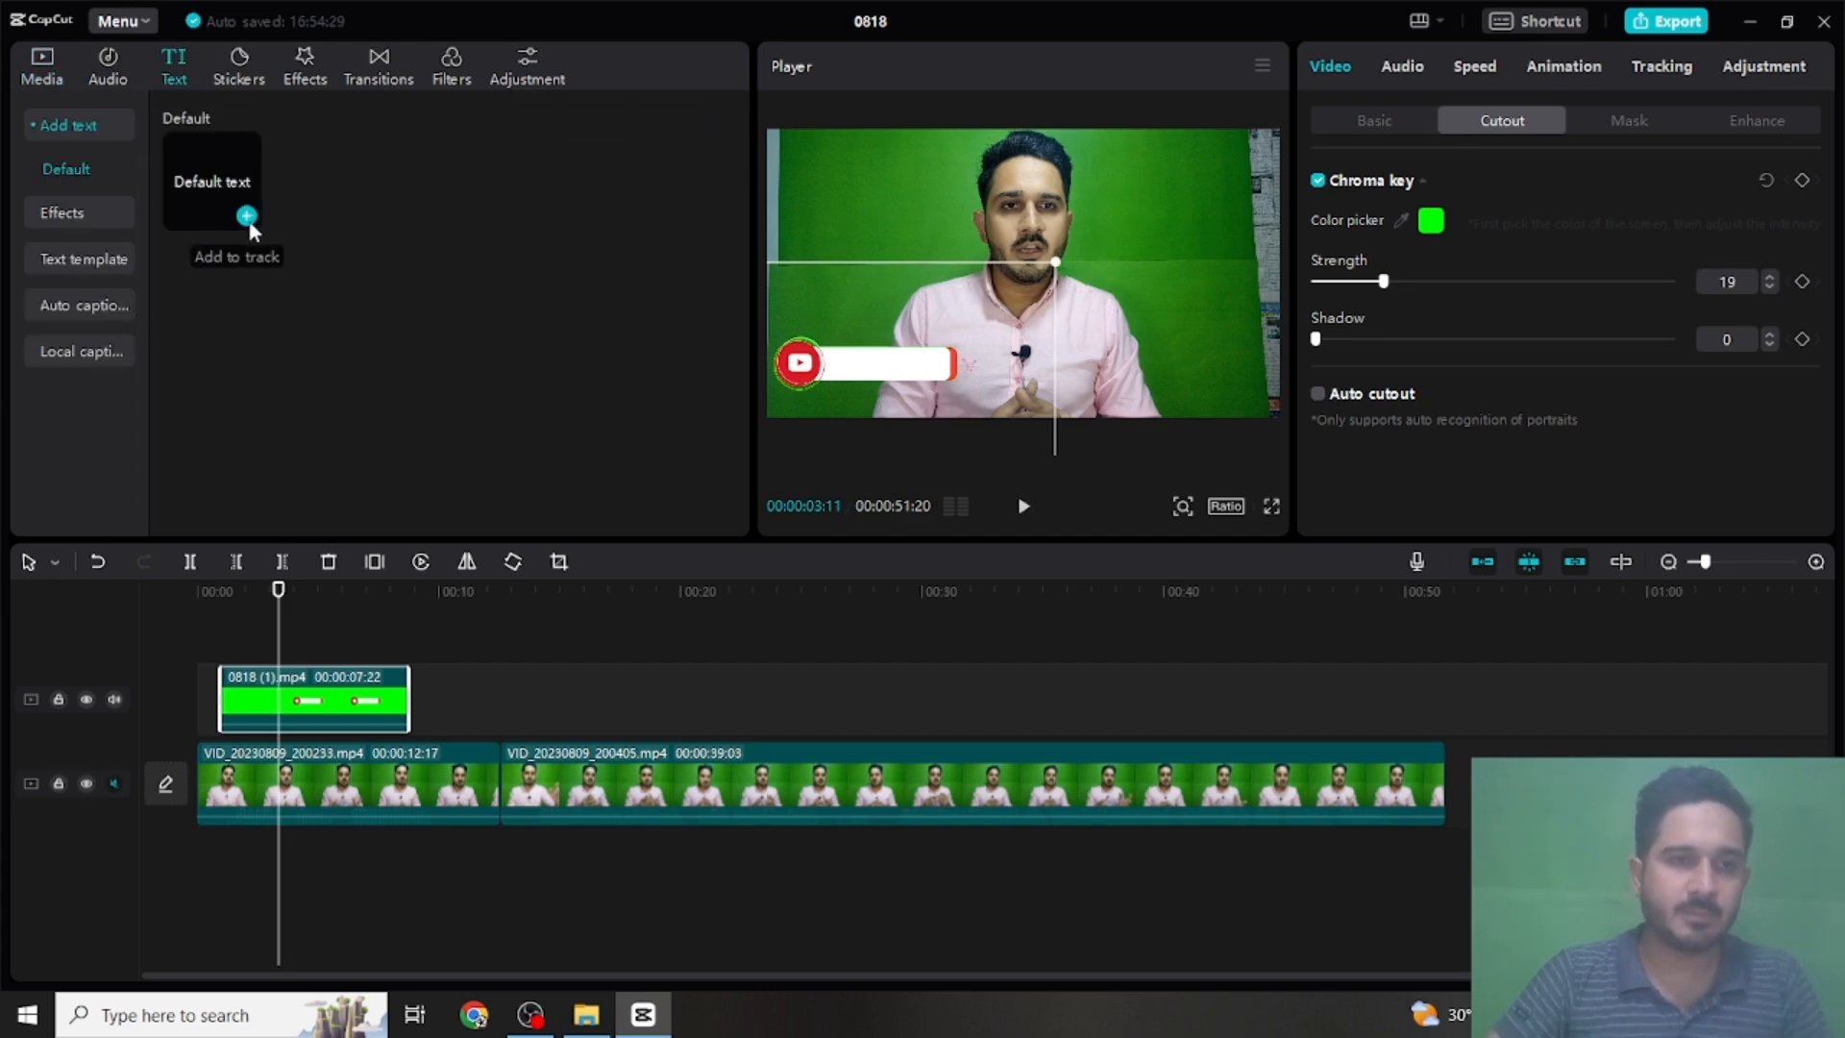
left_click(247, 216)
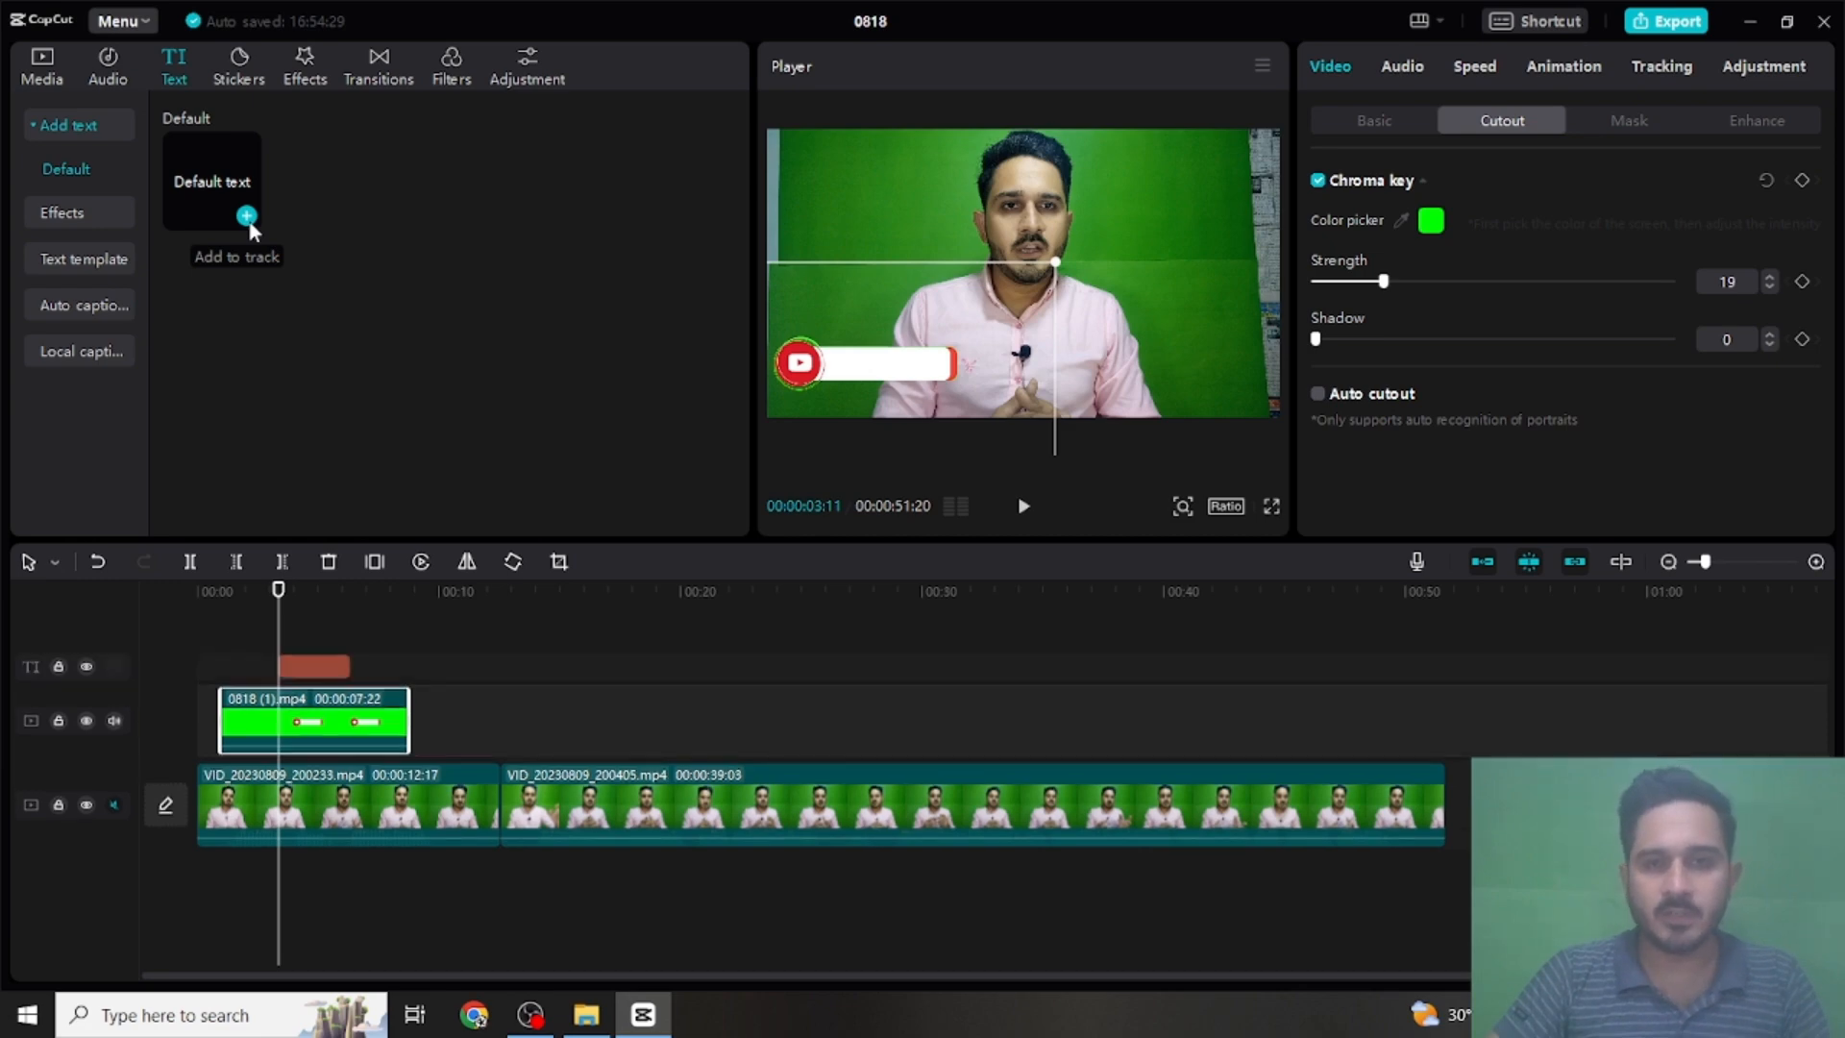
left_click(1089, 284)
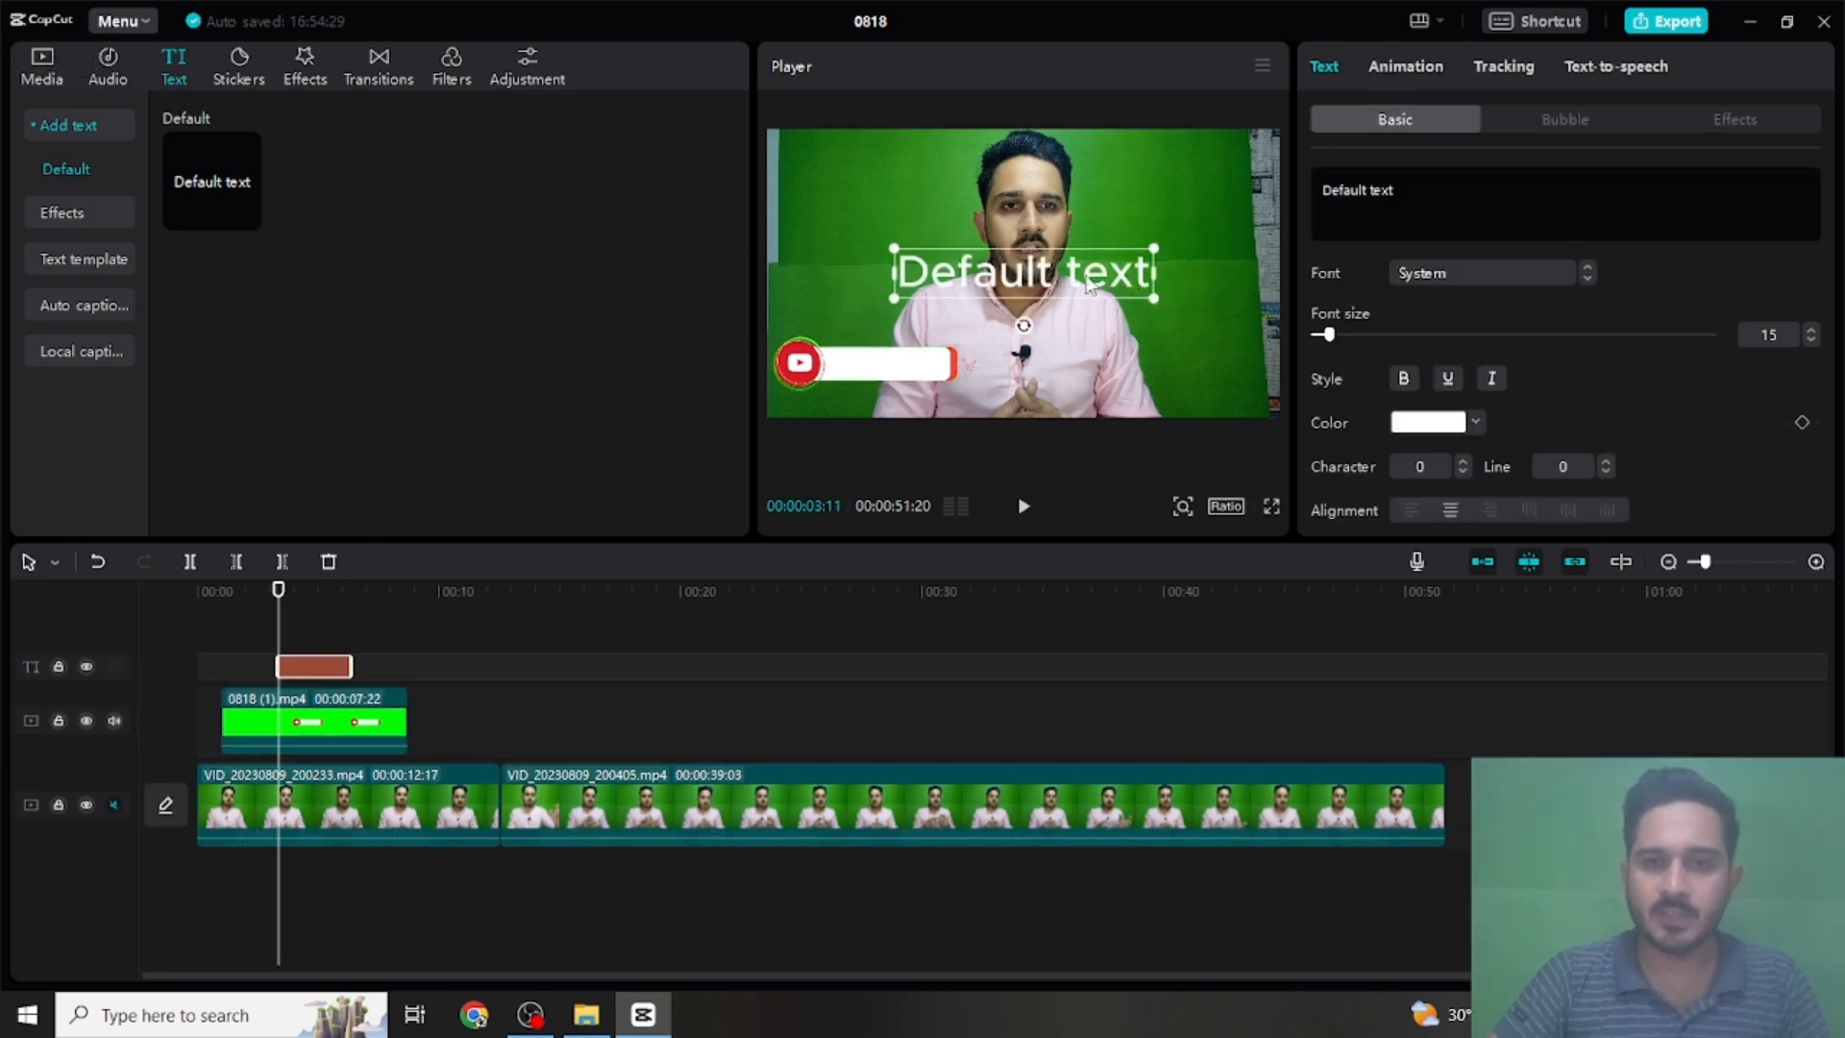
left_click(1087, 273)
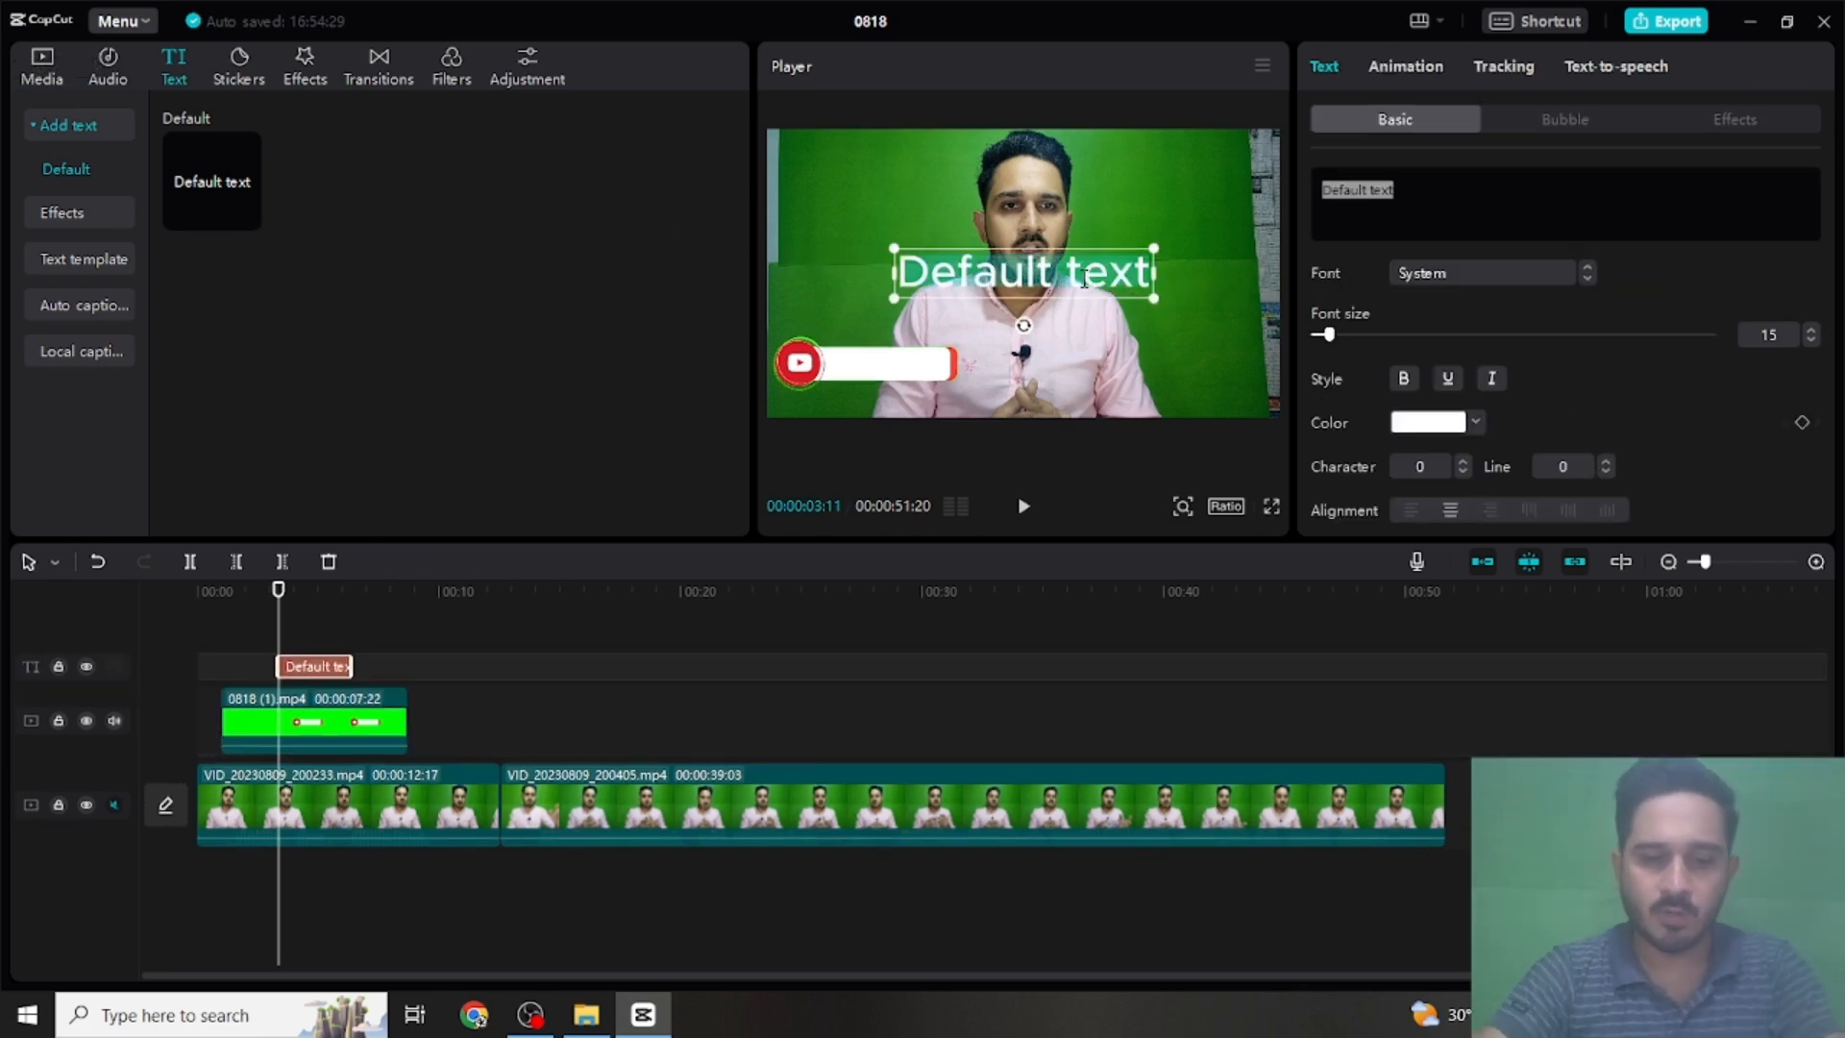
type("Ghayour")
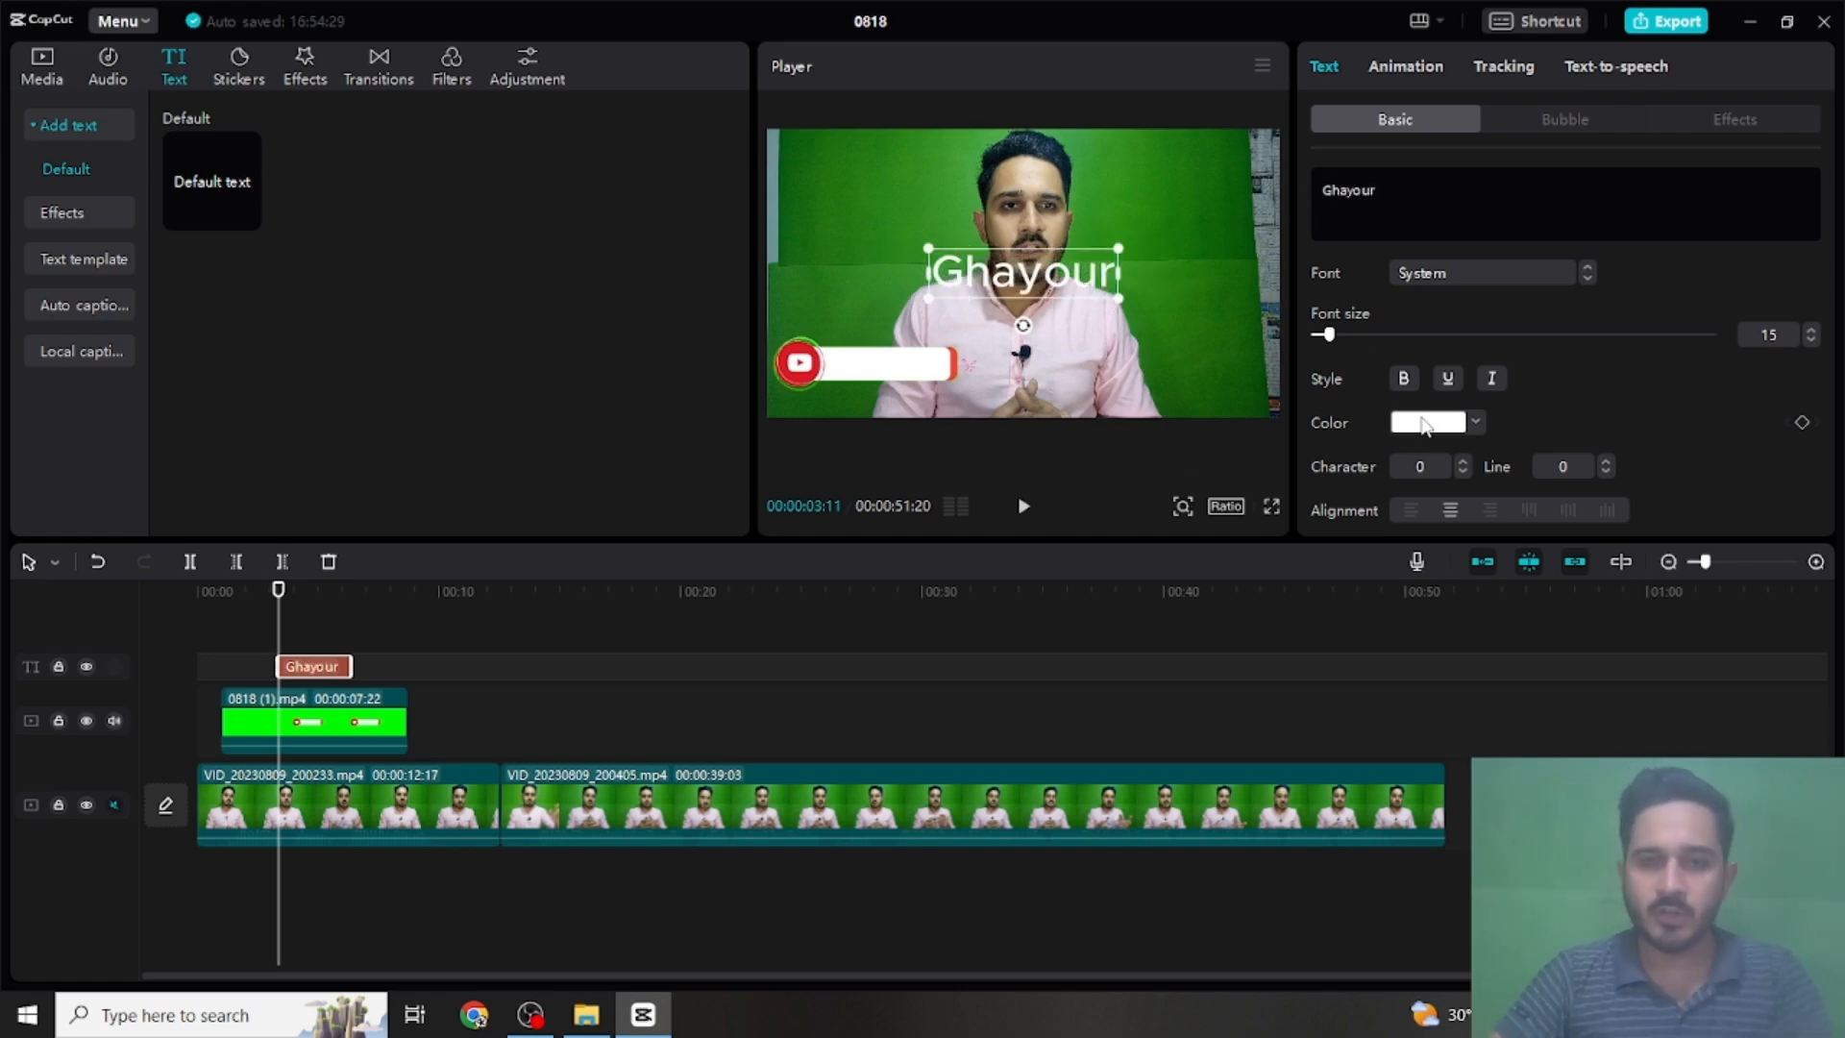
- Colour the name text red (DD0E0E) and scale it down to about two-thirds of its size in the preview
left_click(1447, 426)
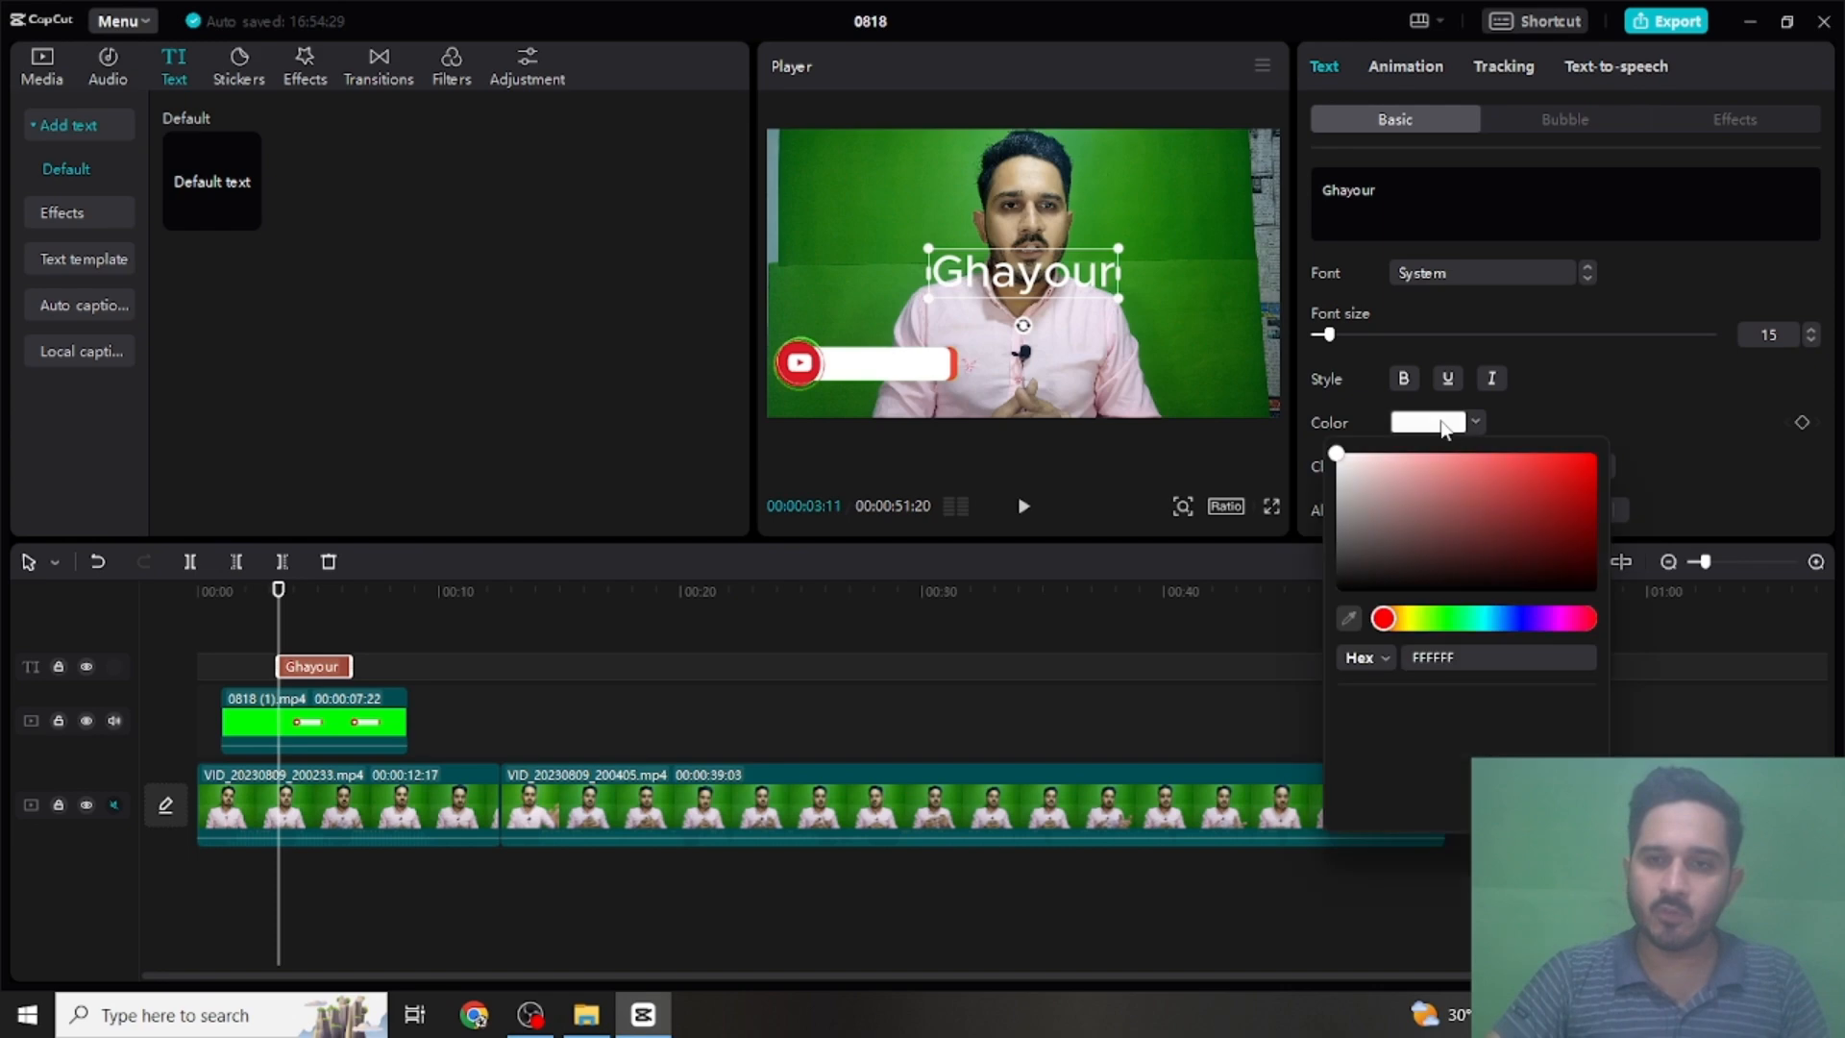
left_click(1581, 473)
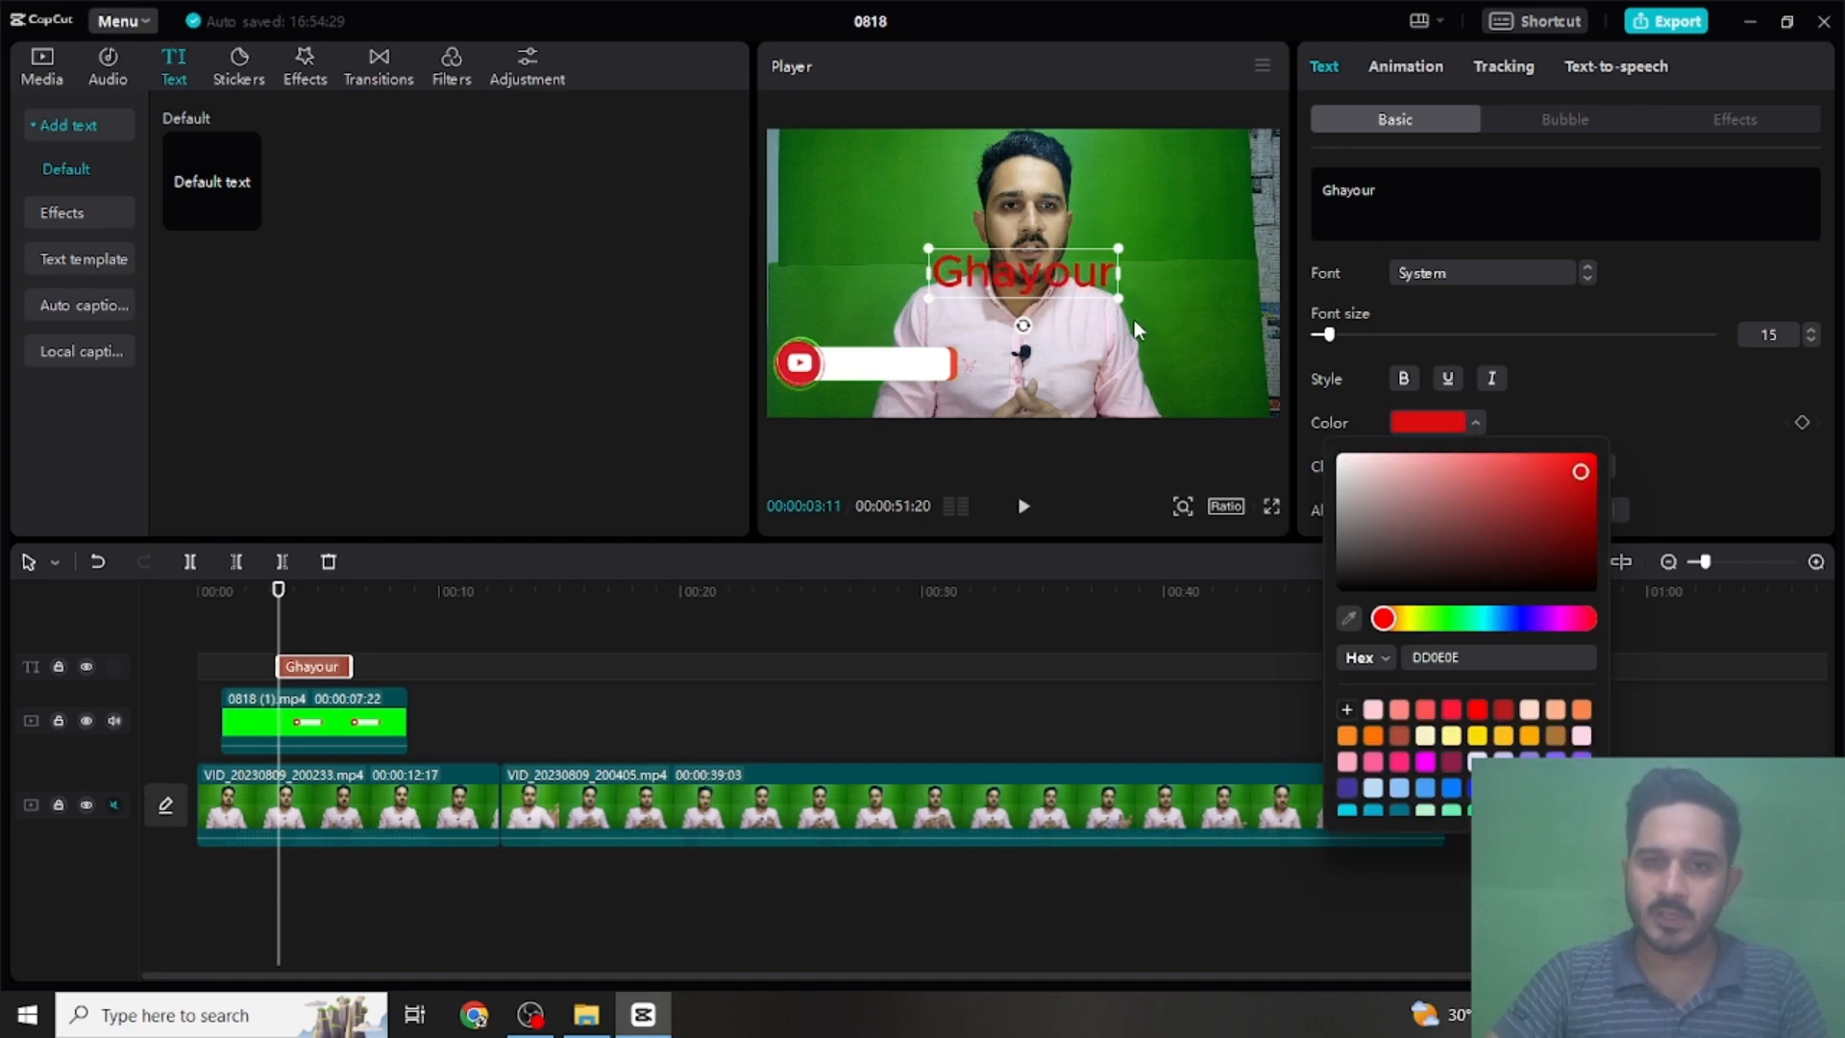
left_click_drag(1118, 298, 1087, 288)
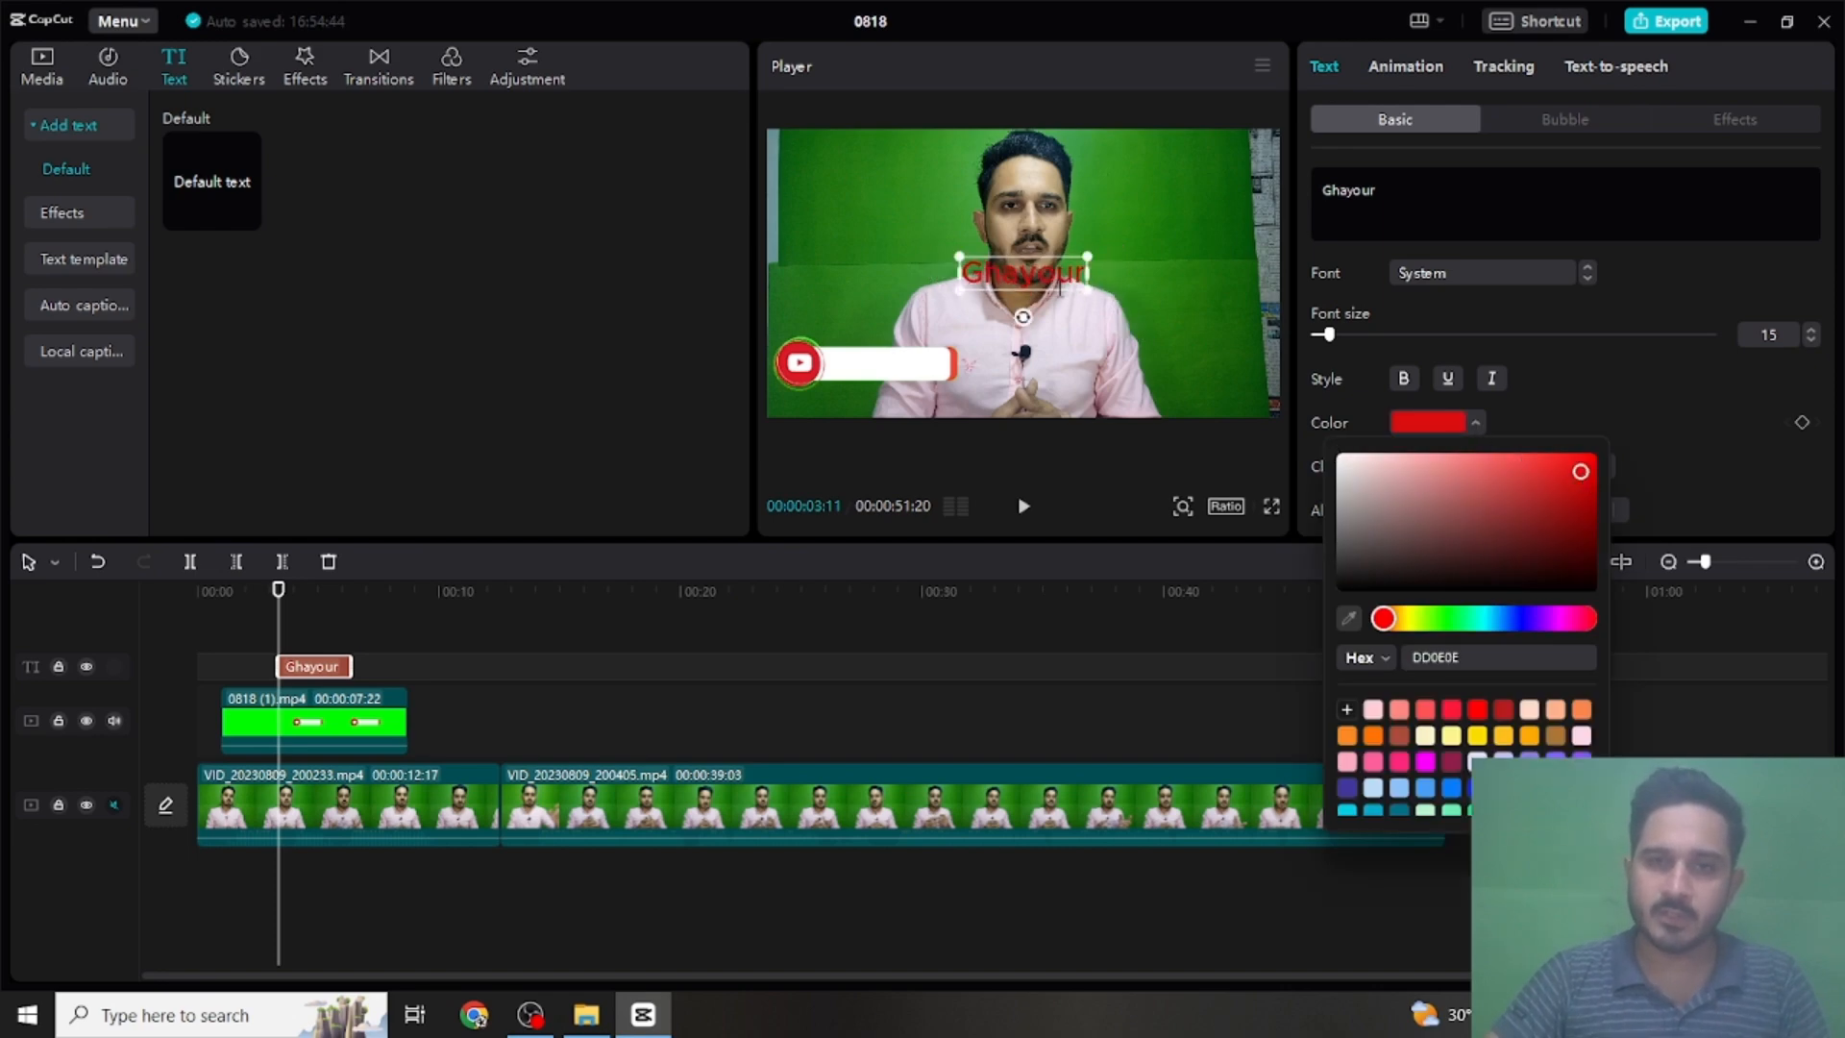
- Place the red name text on the white bar of the subscribe overlay
left_click(1157, 175)
left_click(1028, 249)
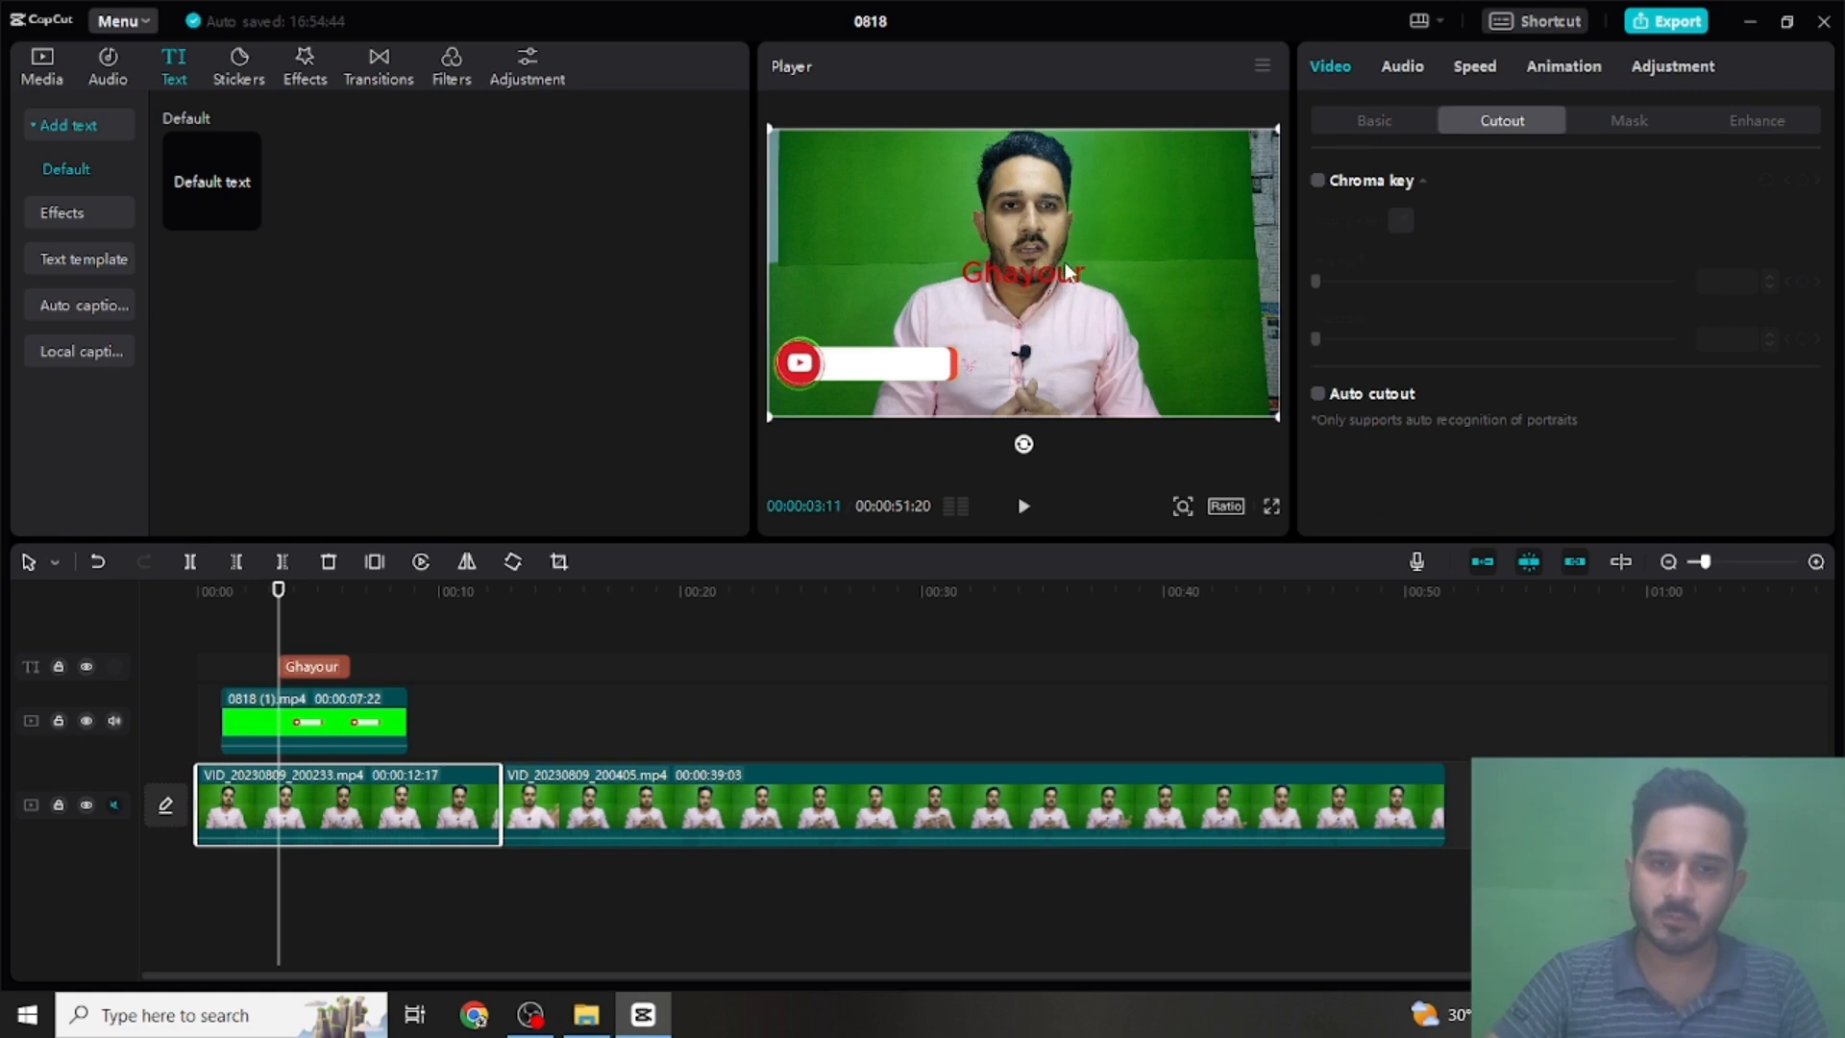
mouse_move(1057, 269)
left_mouse_down()
mouse_move(1065, 320)
mouse_move(1050, 255)
left_mouse_up()
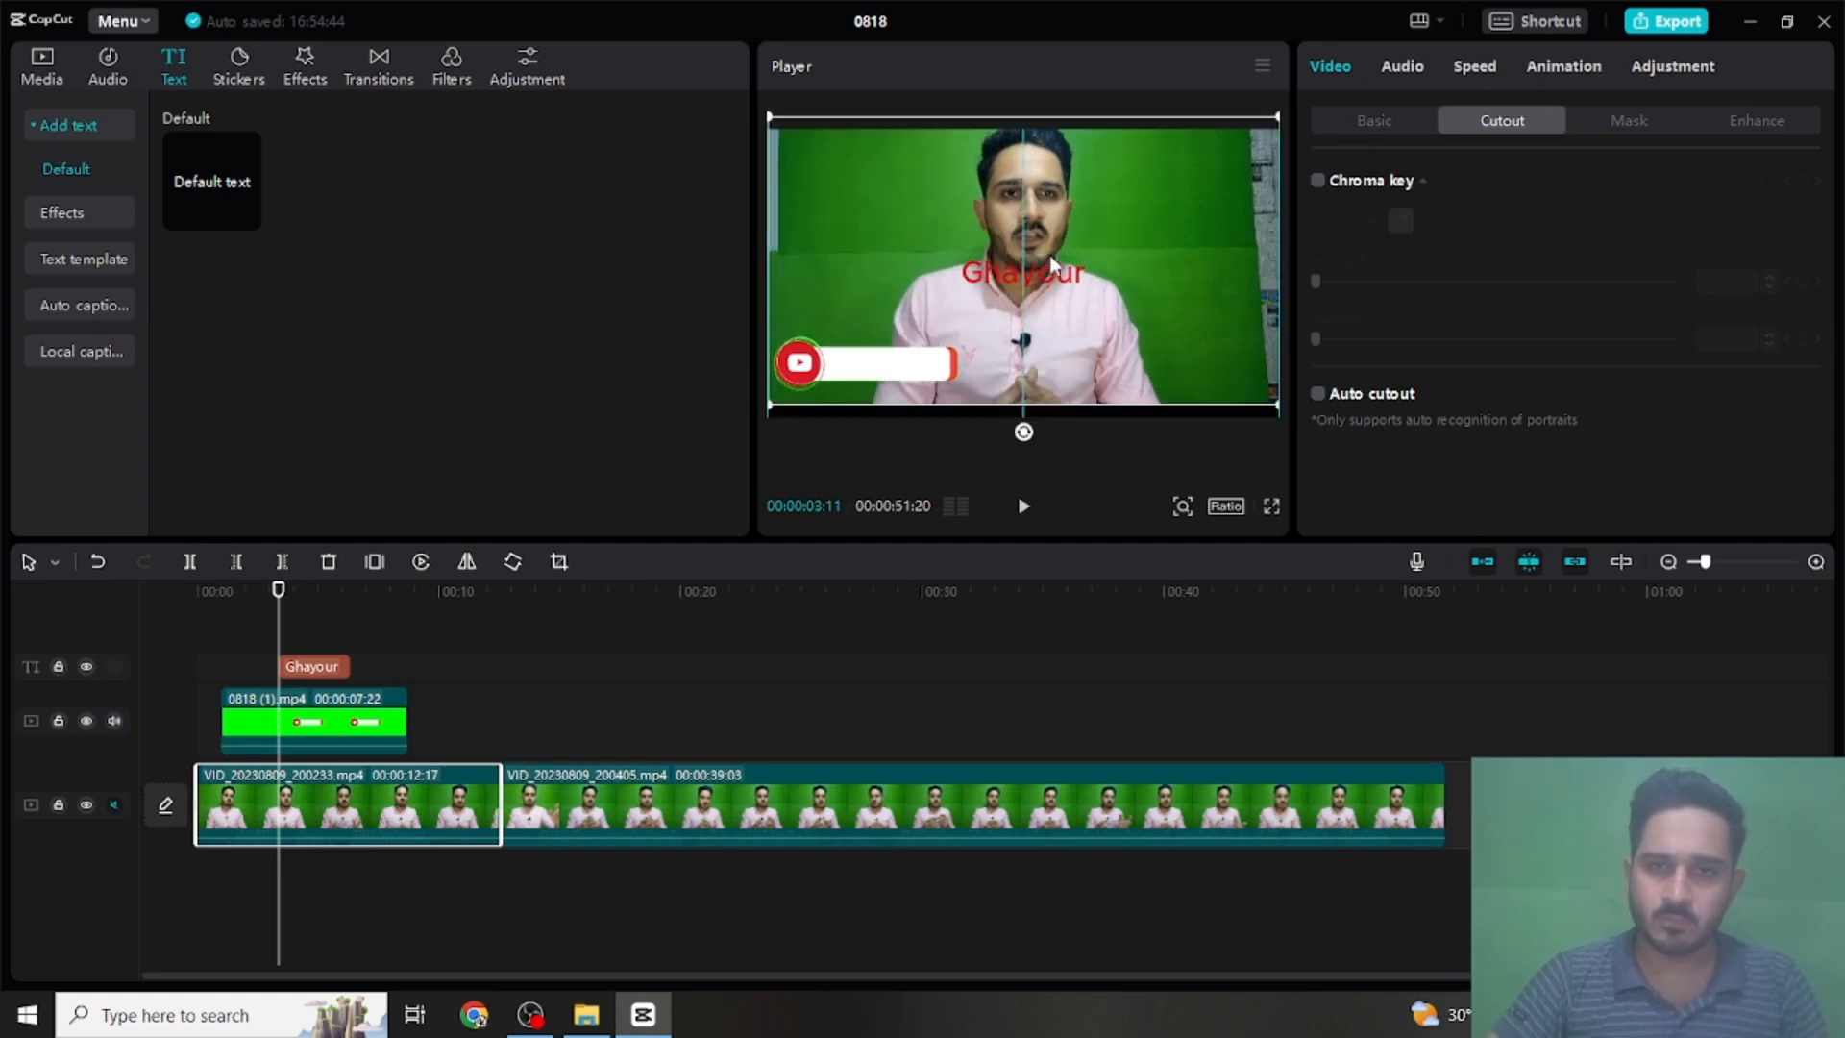
left_click(1064, 277)
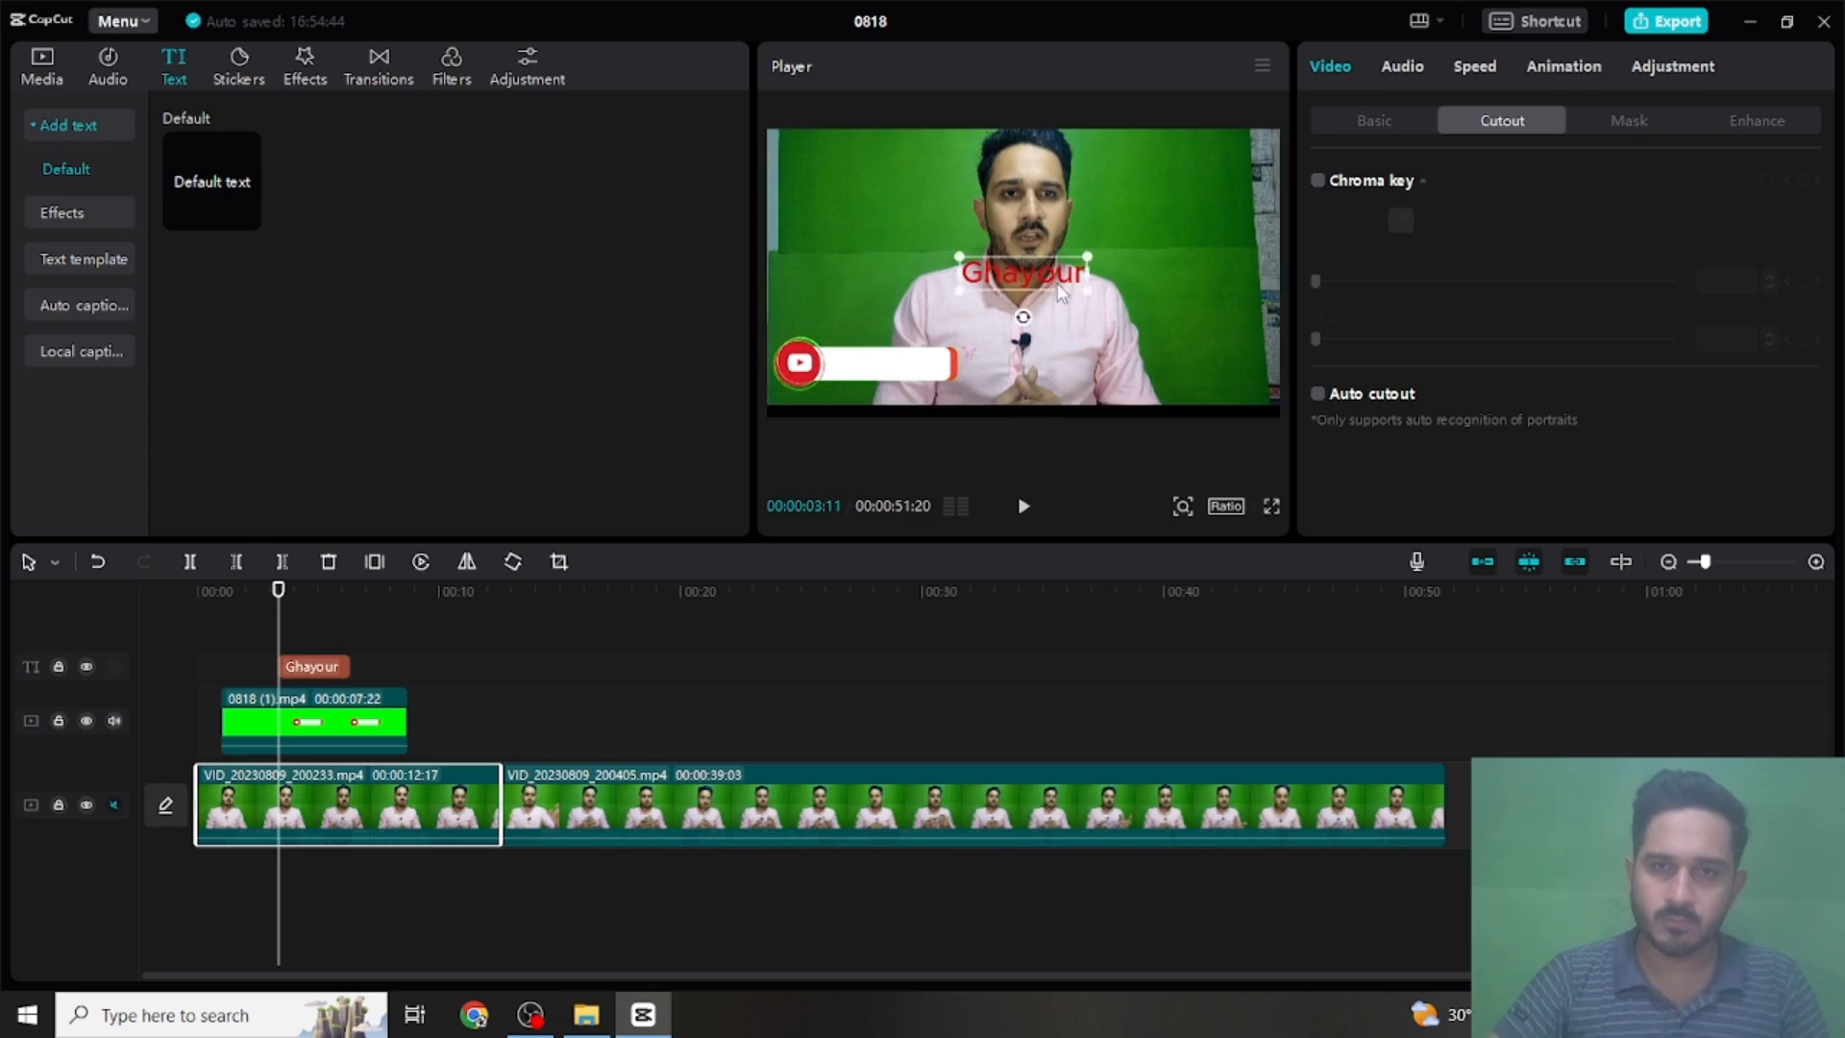
left_click_drag(1029, 266, 939, 352)
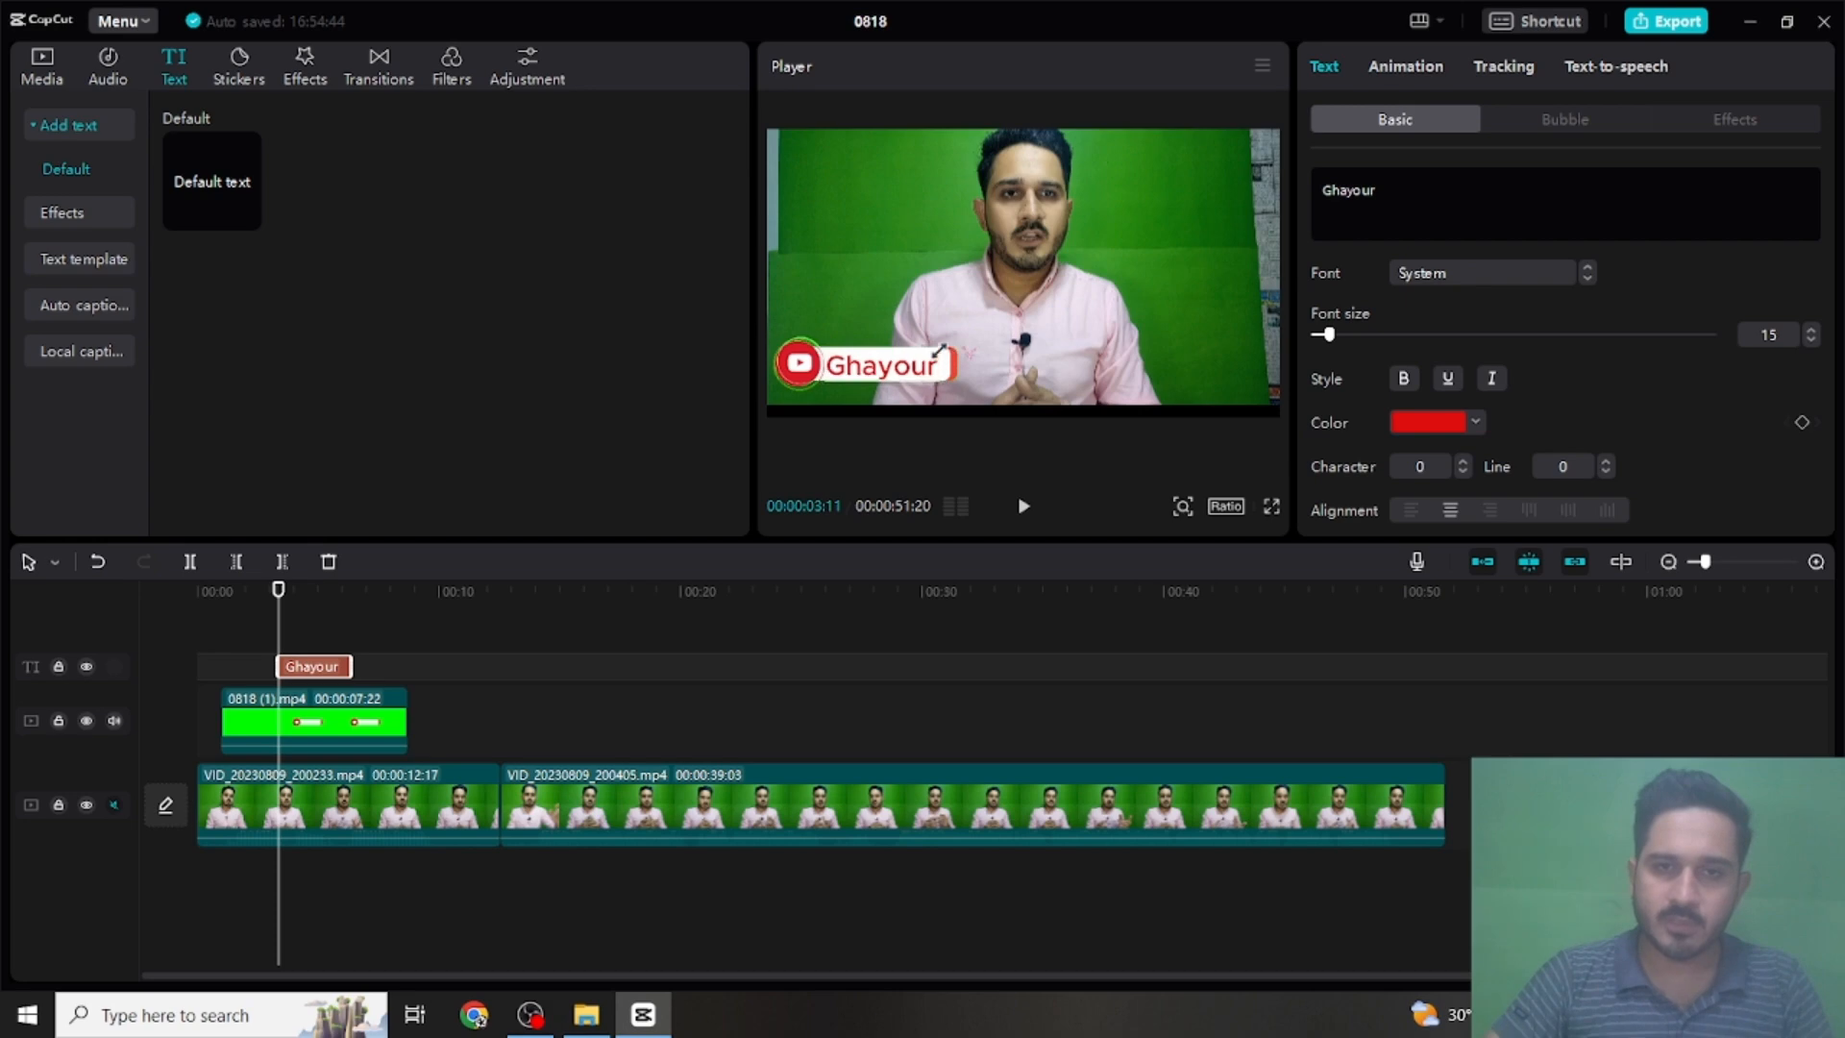
- Play through the overlay to where its white bar starts closing and extend the name text clip's end to 00:00:07:07
left_click(996, 300)
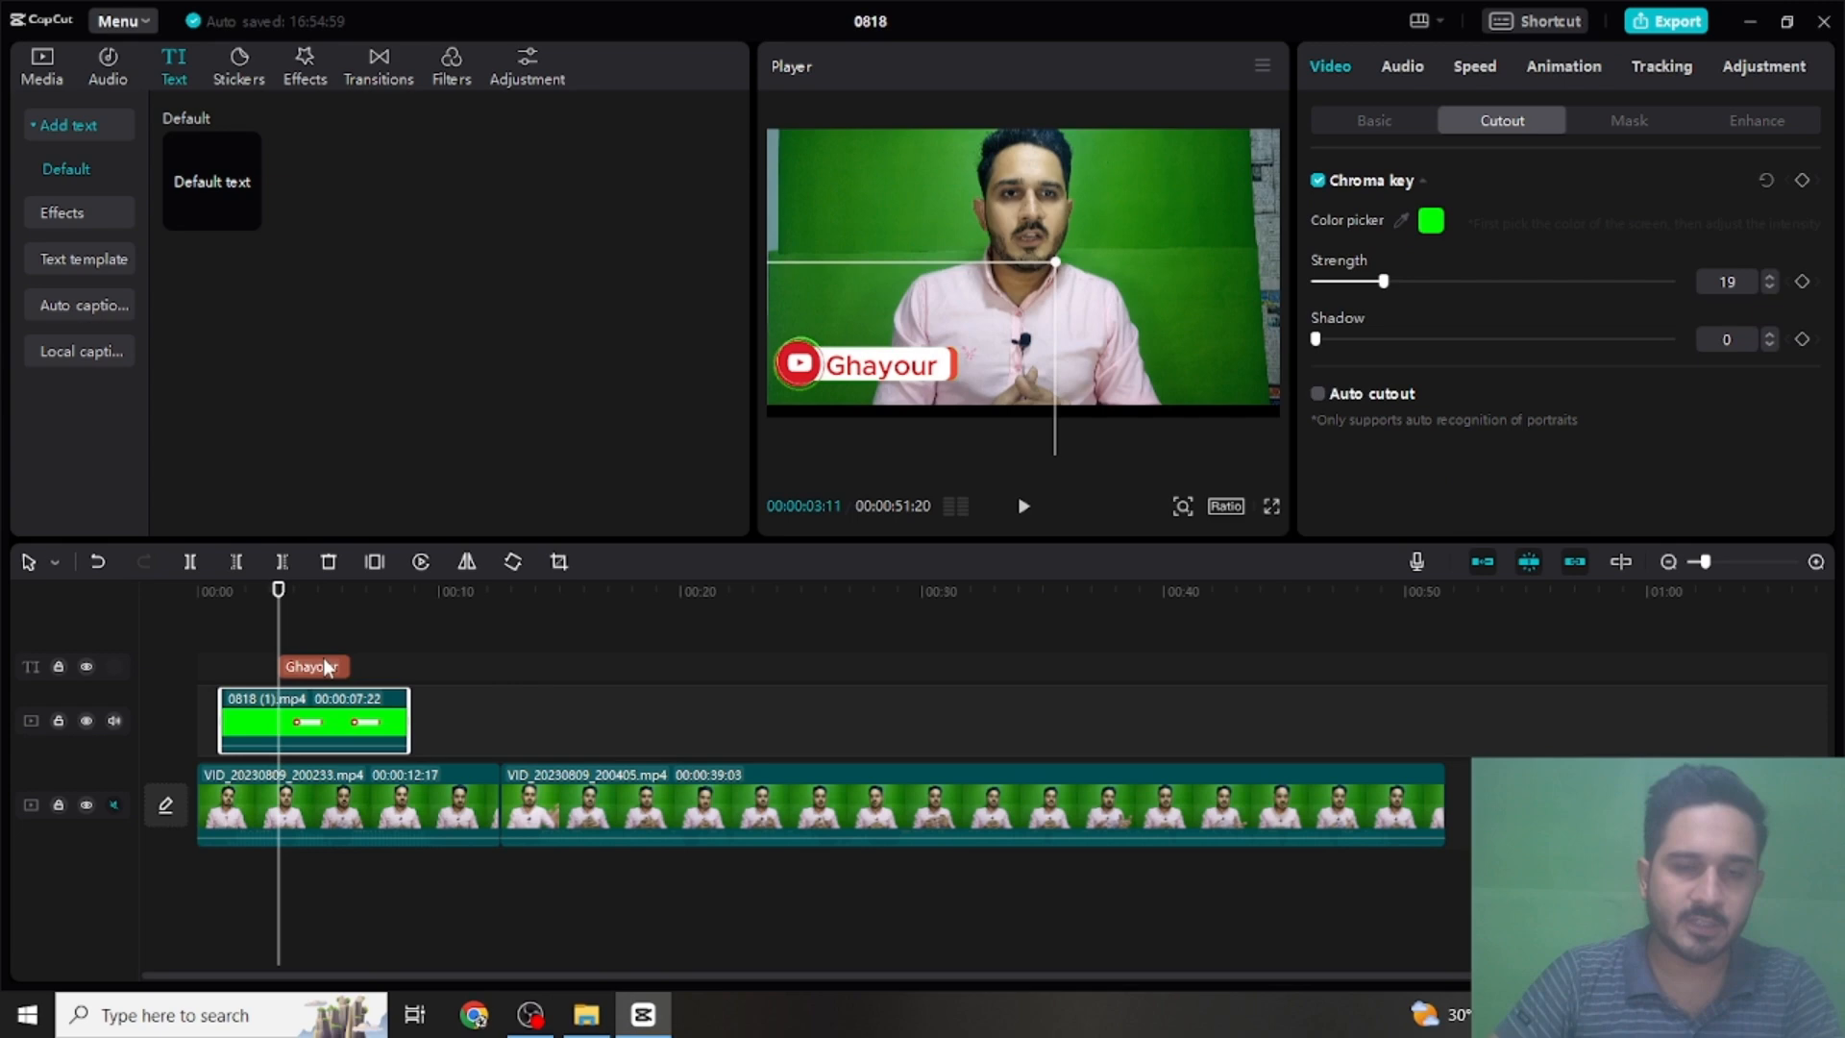
key("space")
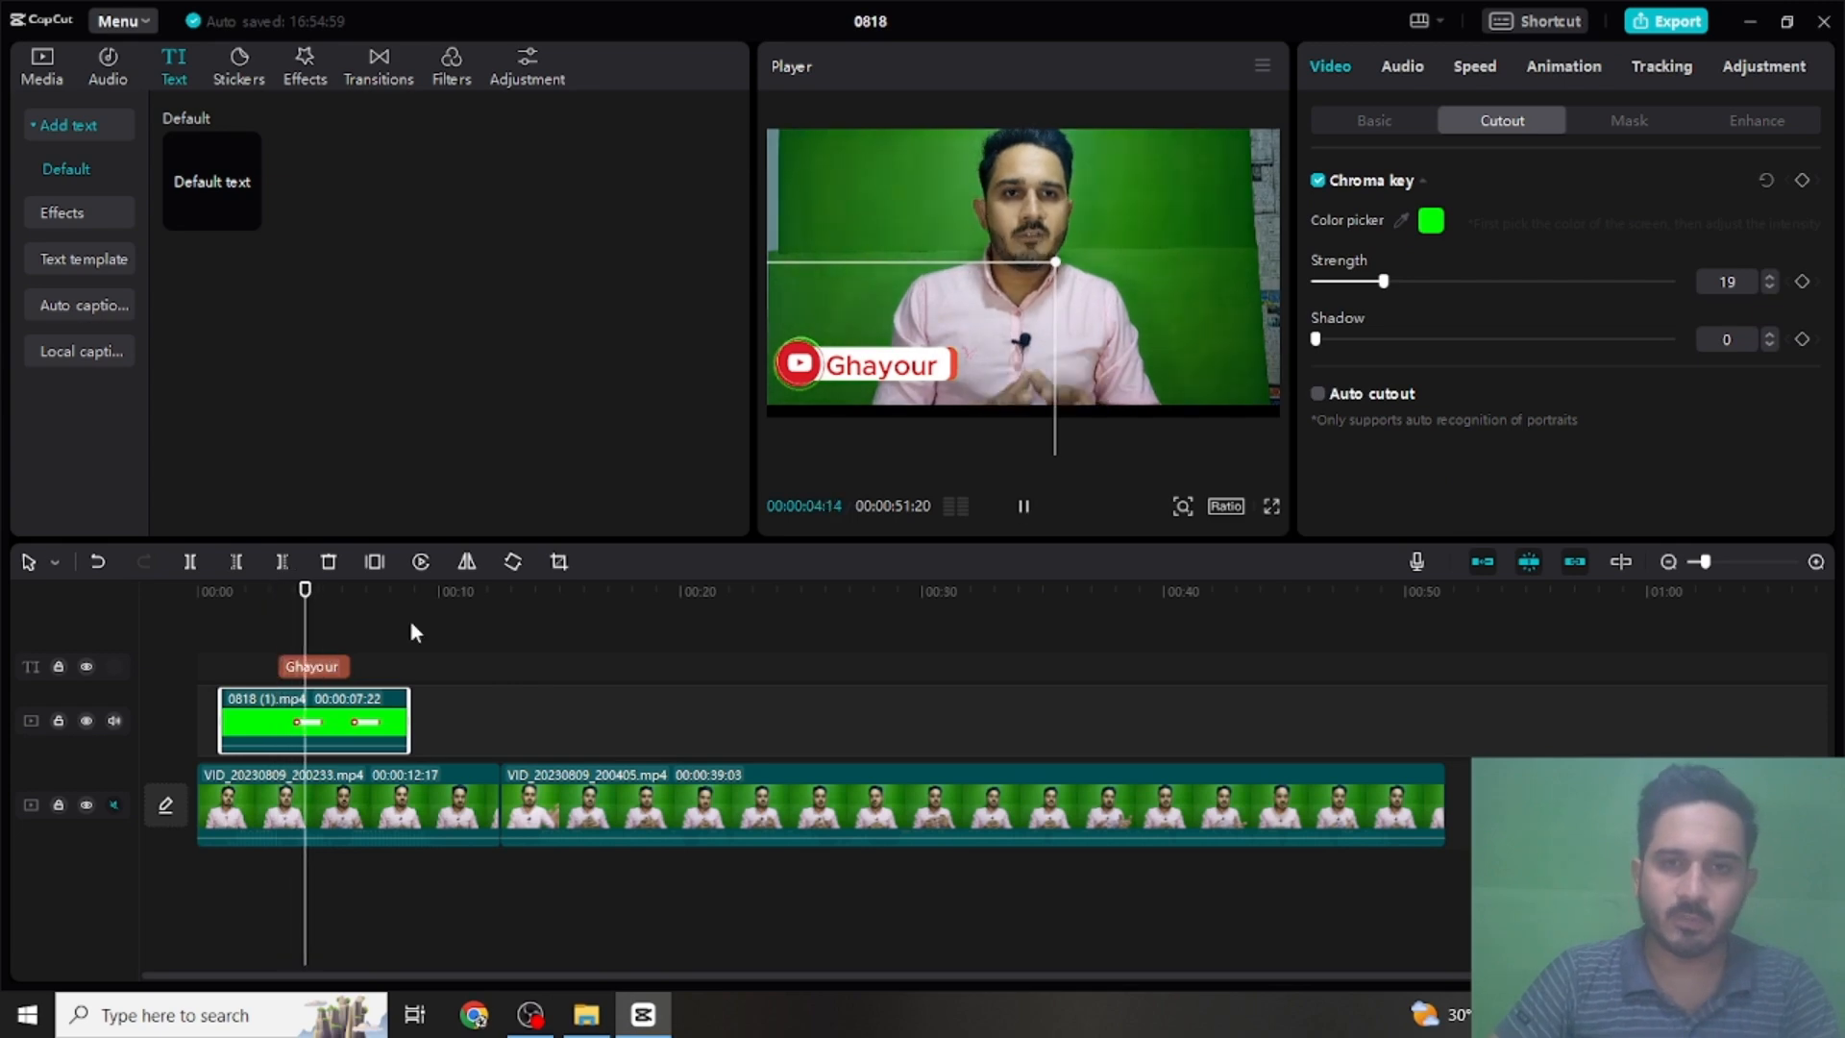
key("space")
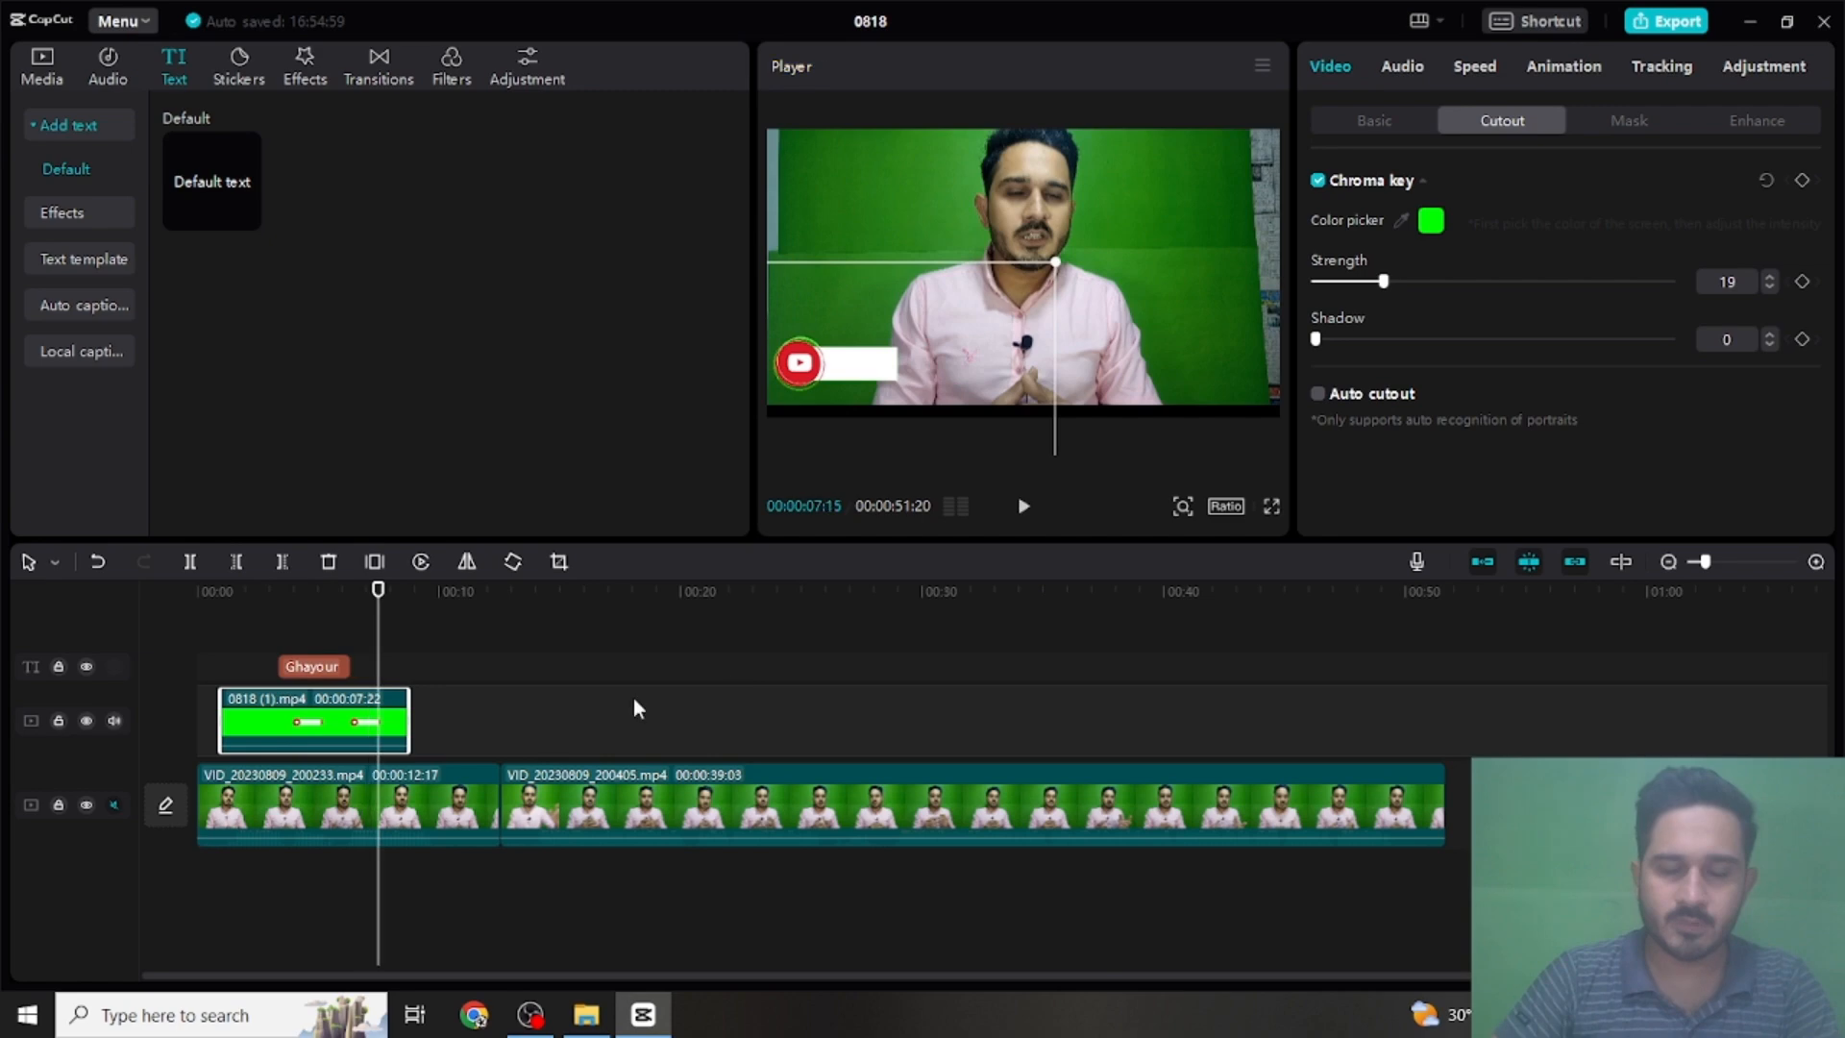
key("Left")
key("Left")
key("Left")
key("Left")
key("Left")
key("Left")
key("Left")
key("Left")
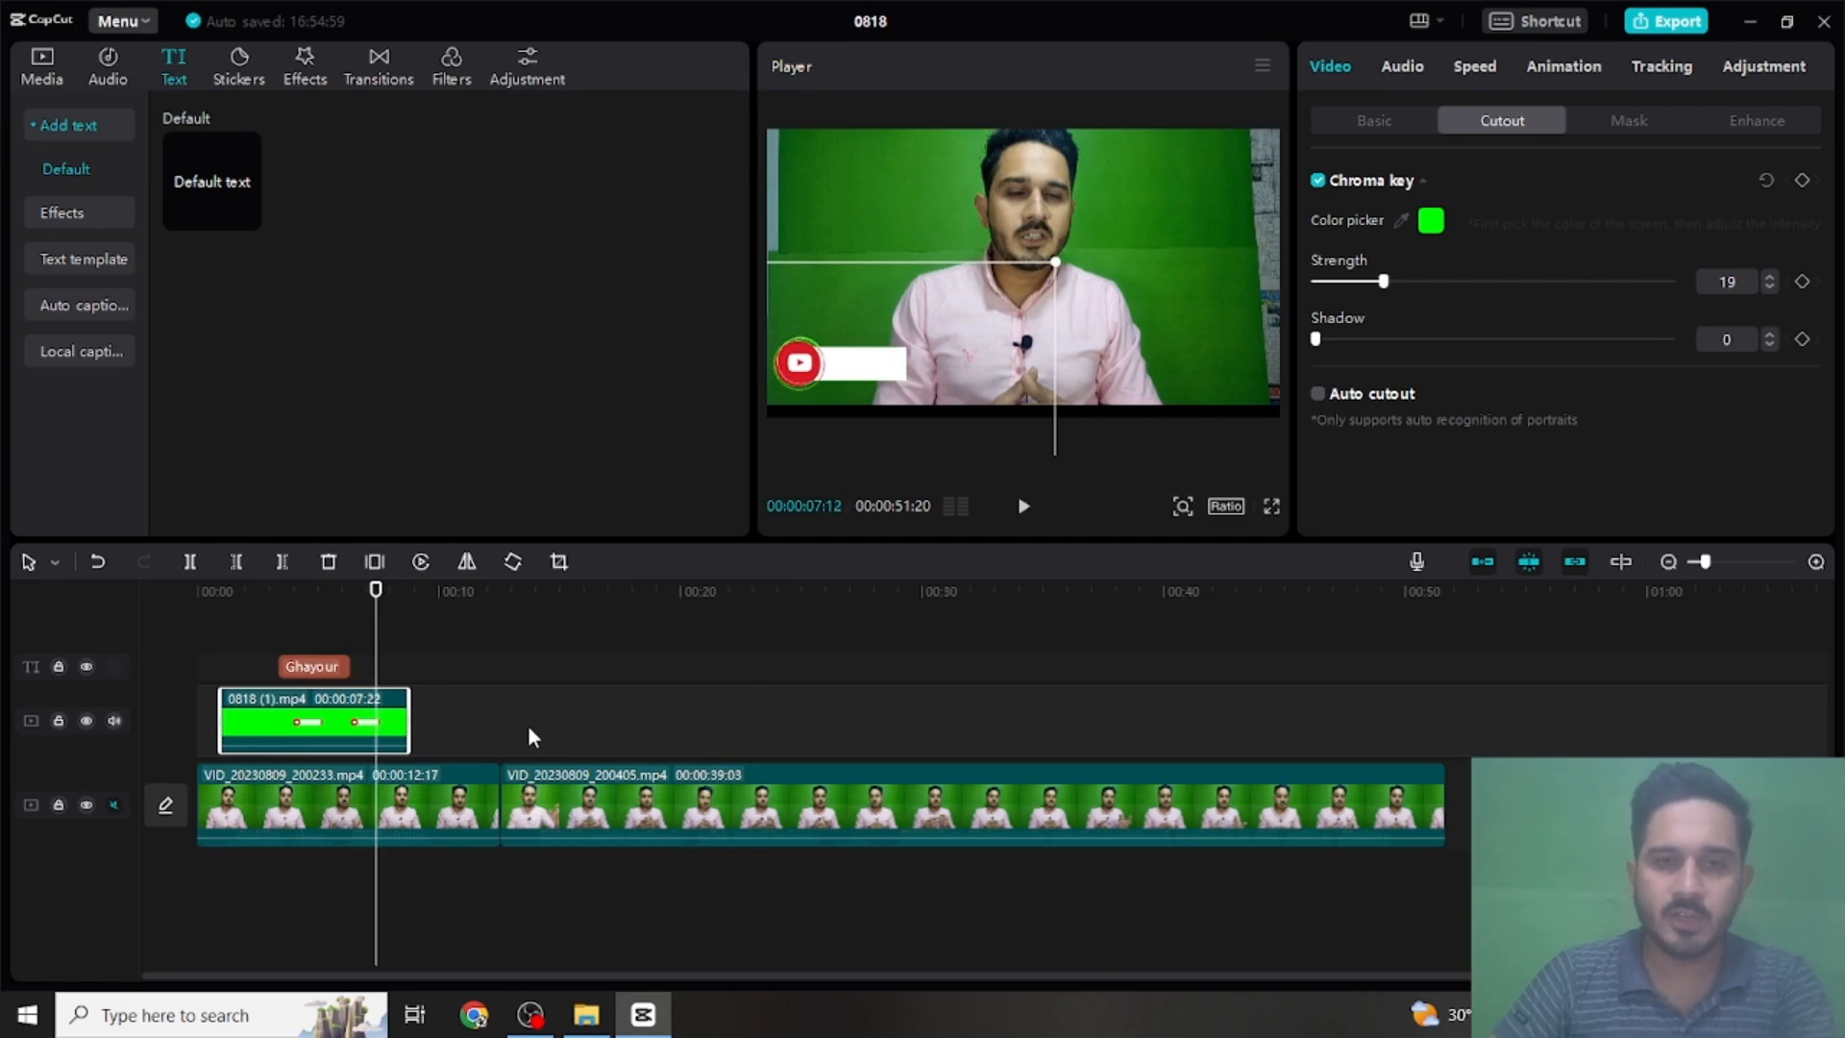
left_click(309, 667)
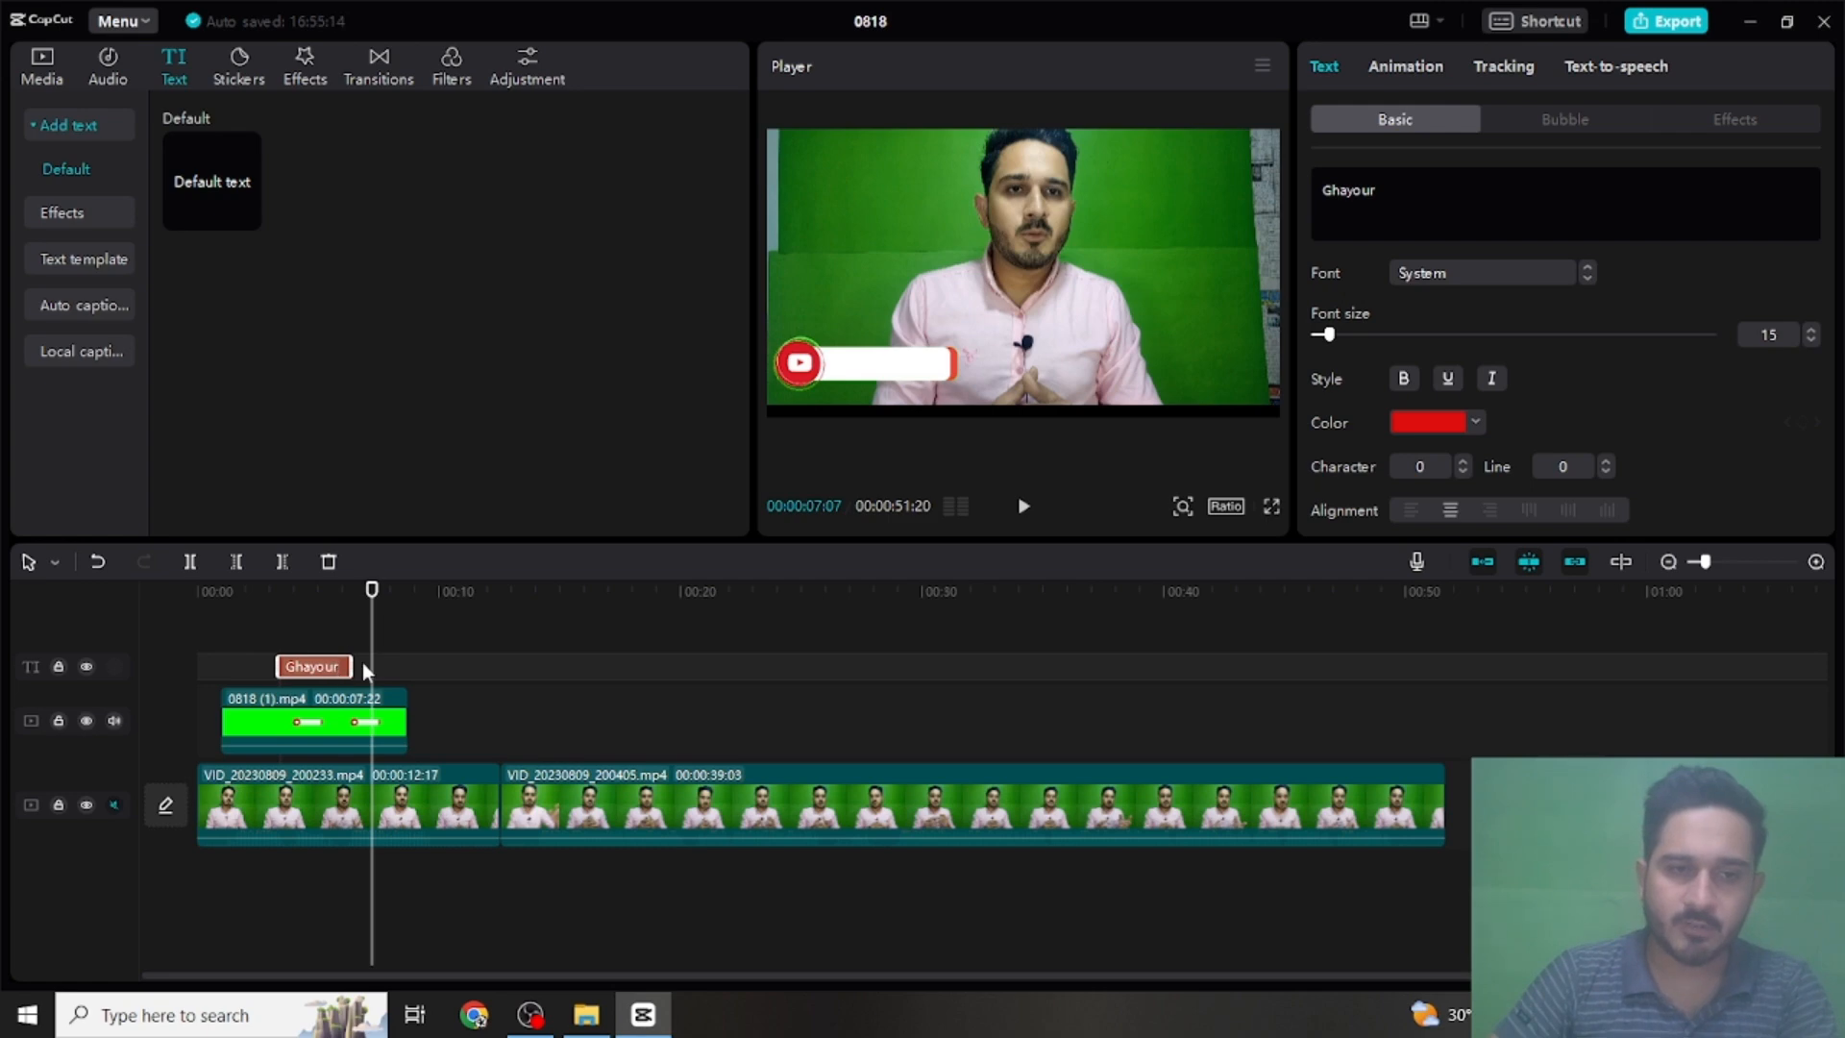
left_click_drag(351, 666, 376, 669)
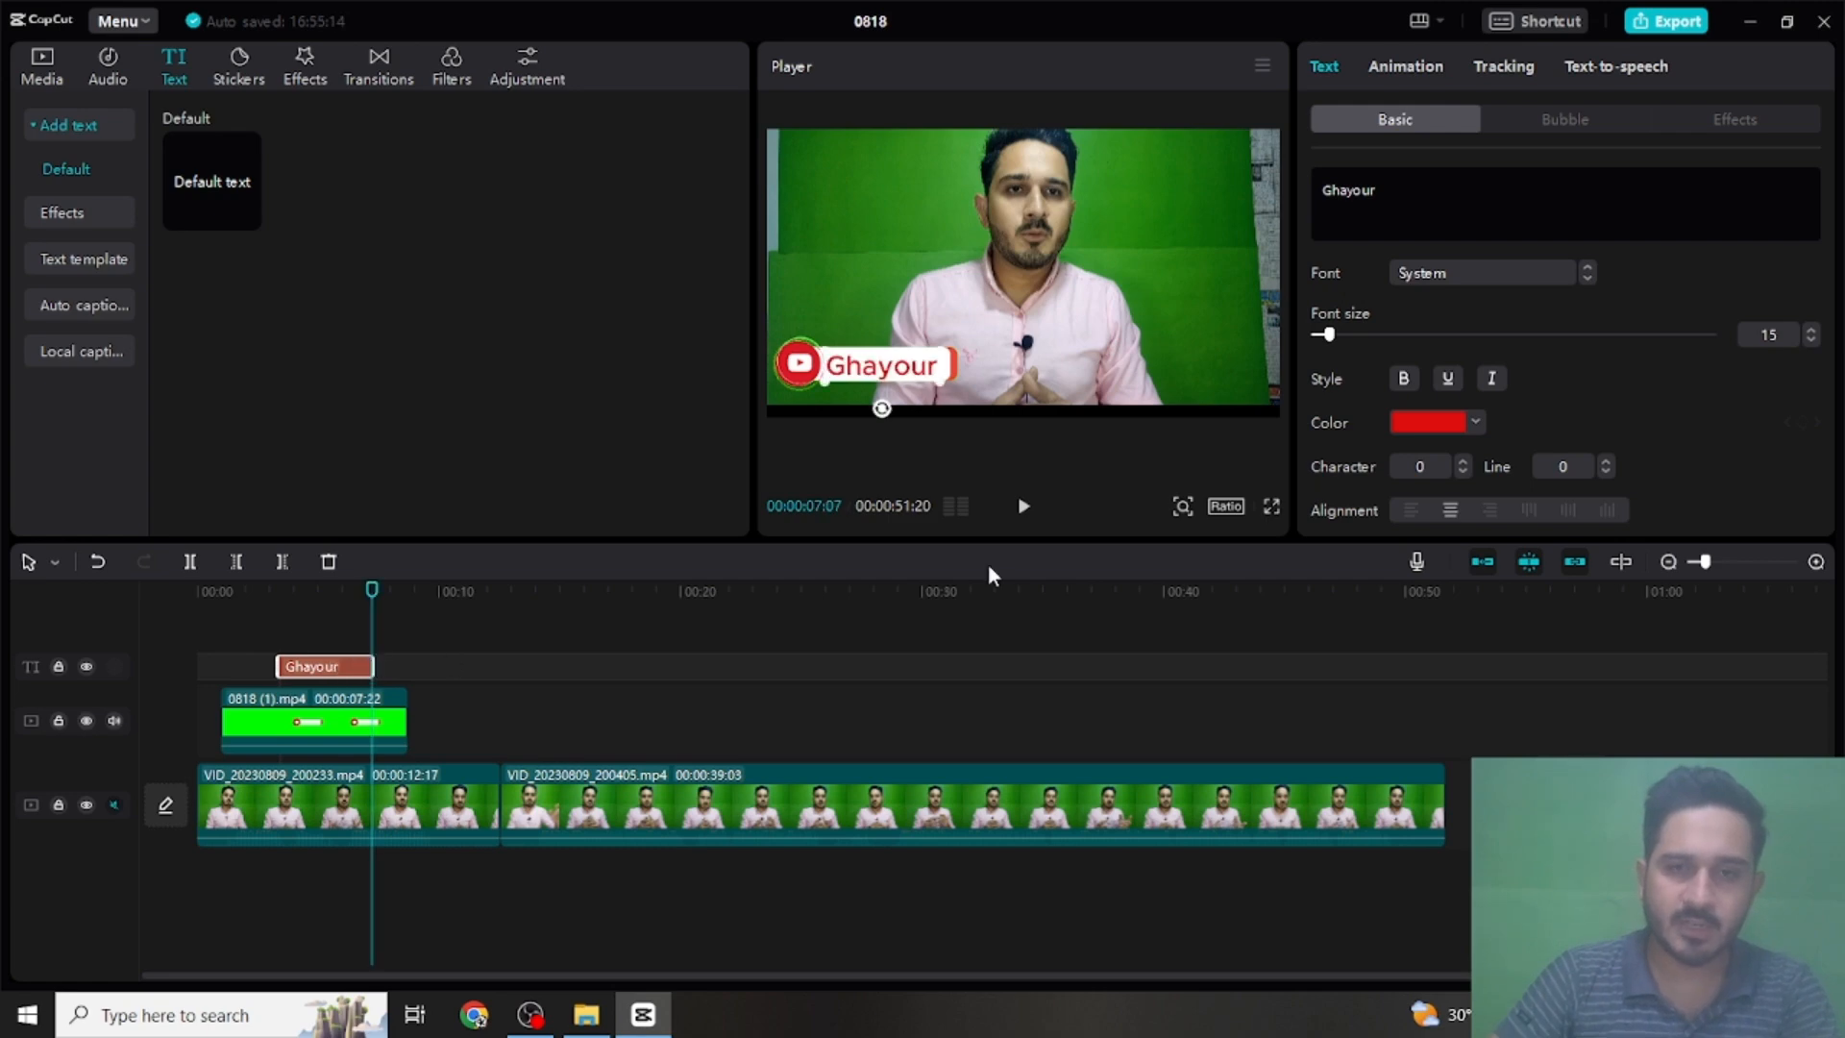
- Play the opening full screen from 00:00:01:04 to check the name text against the subscribe overlay
left_click(1265, 506)
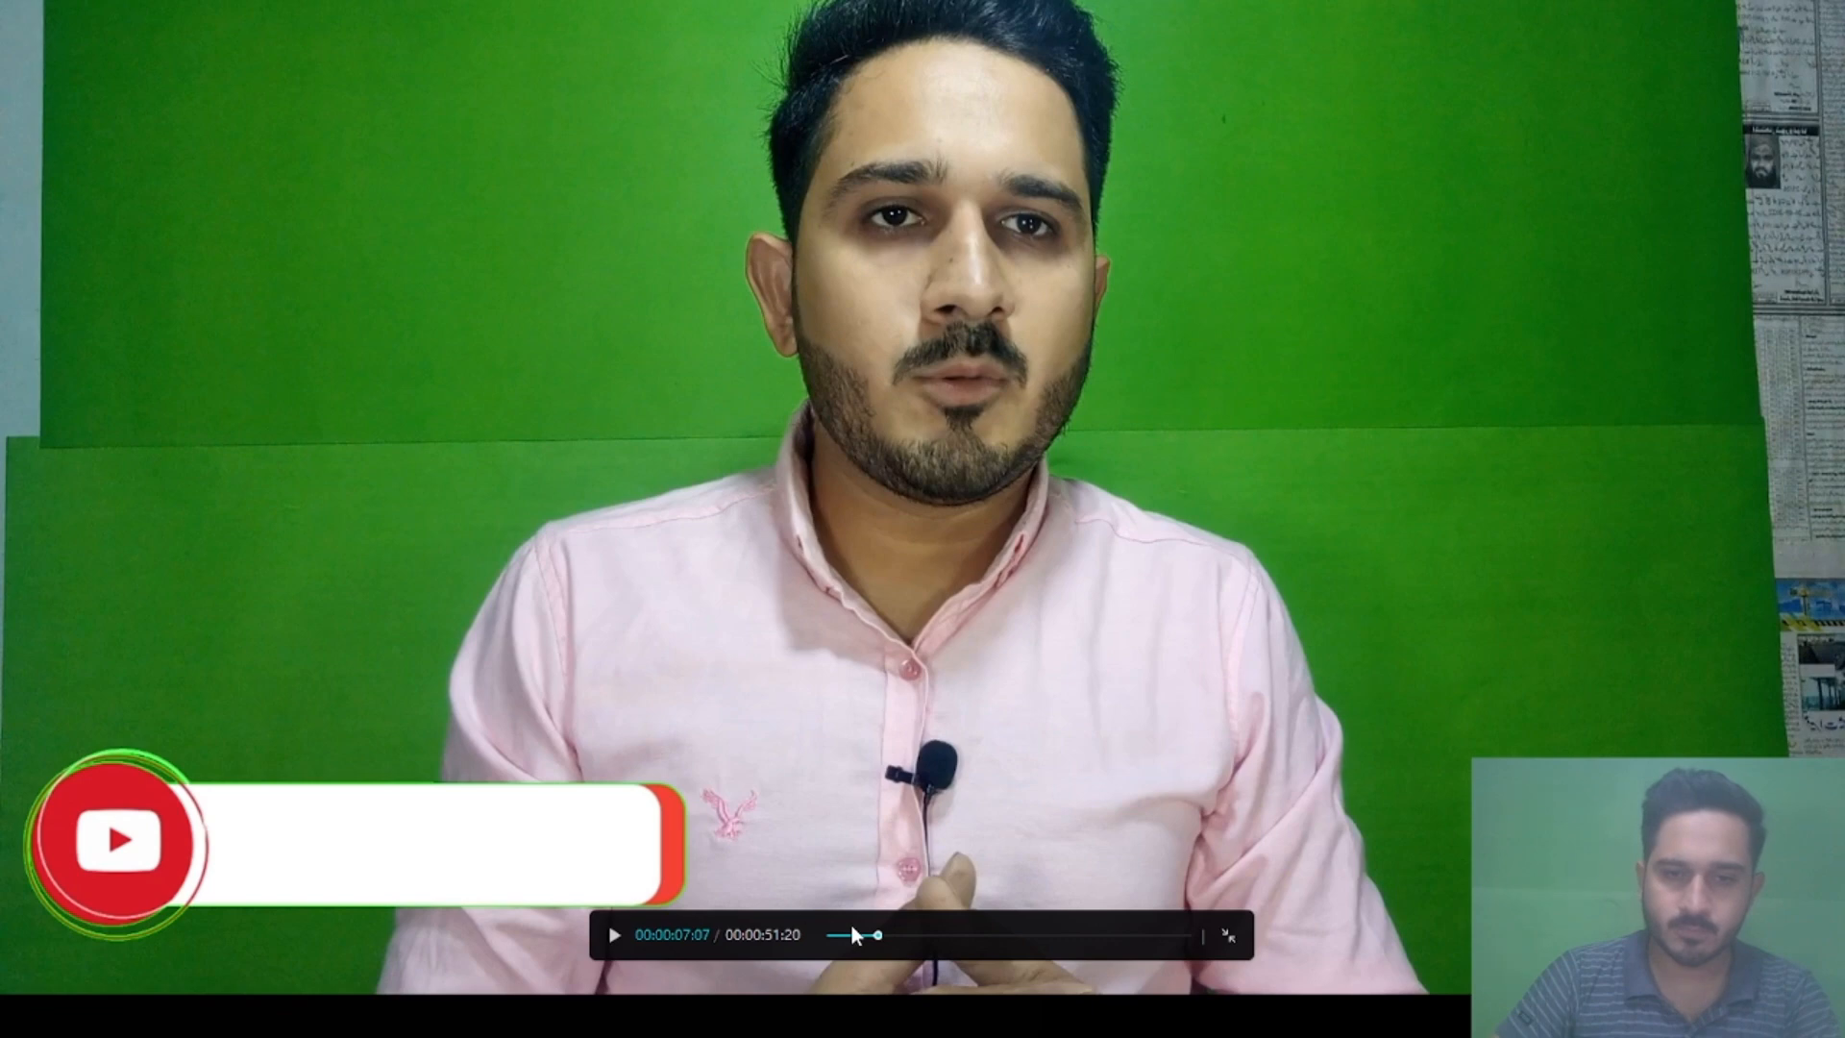
left_click(860, 935)
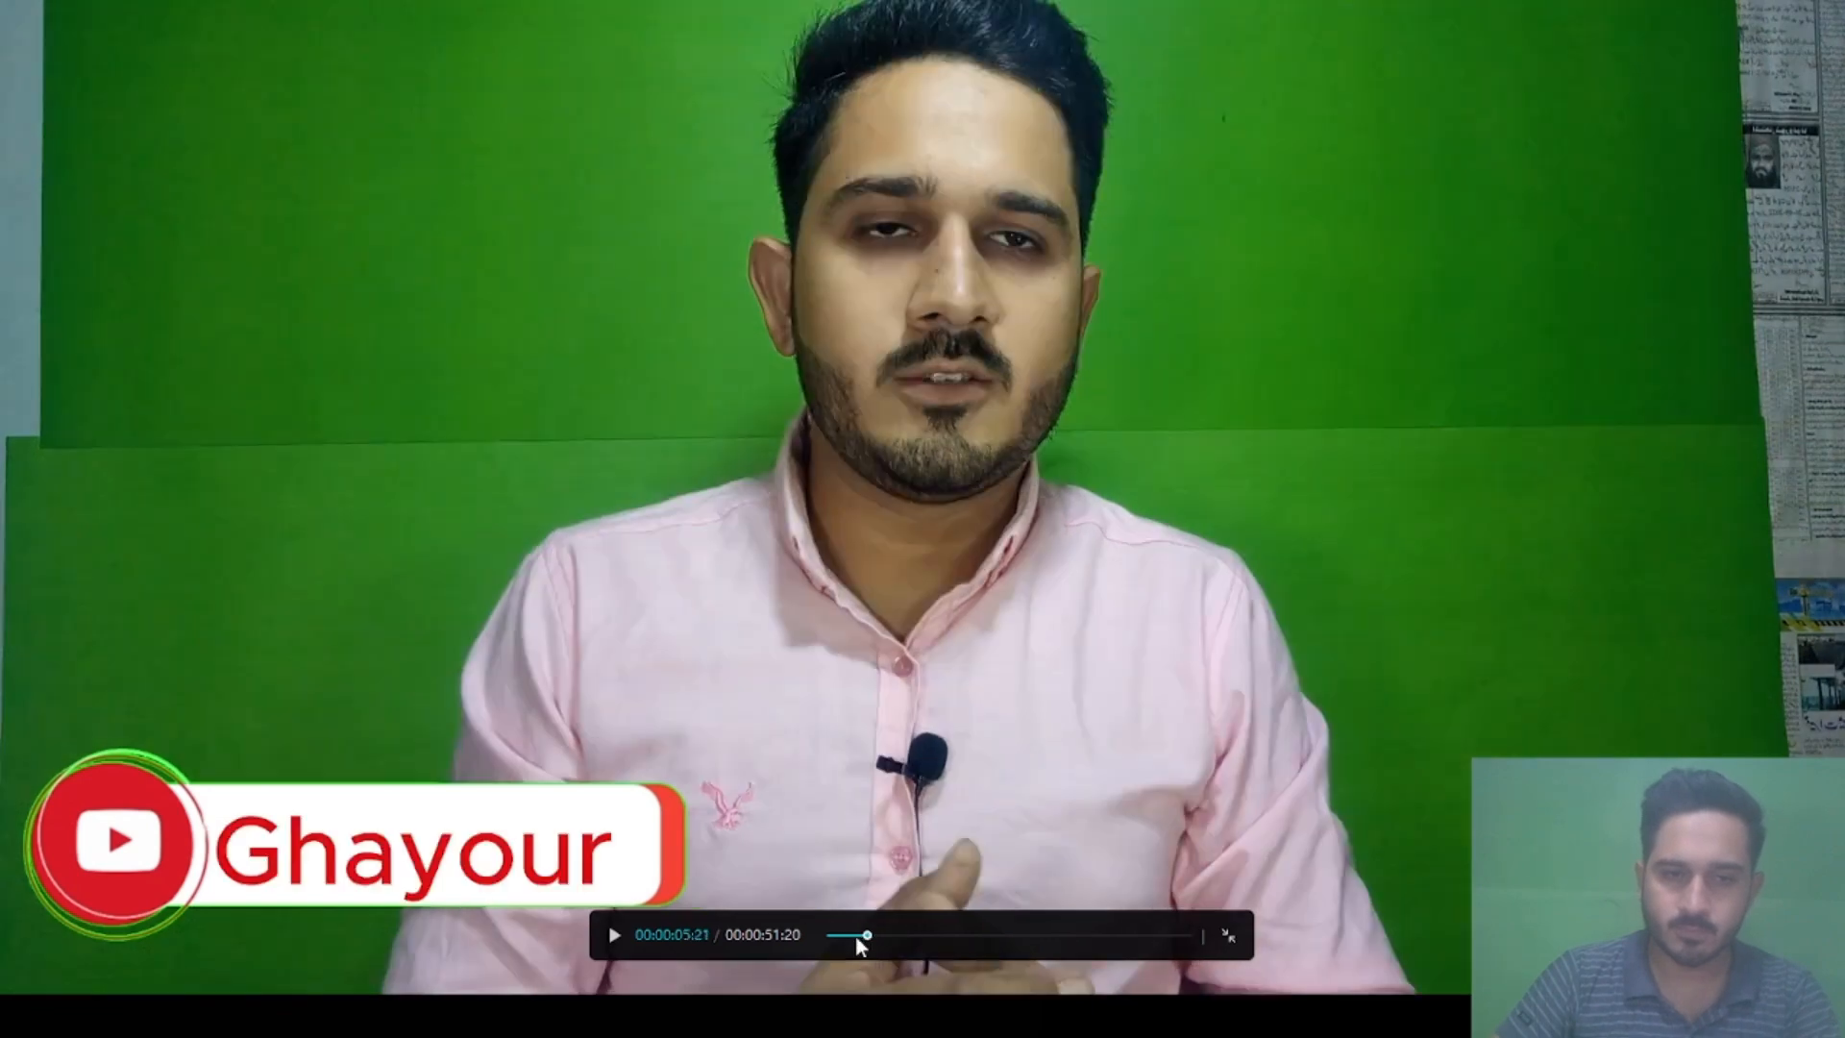
left_click(835, 935)
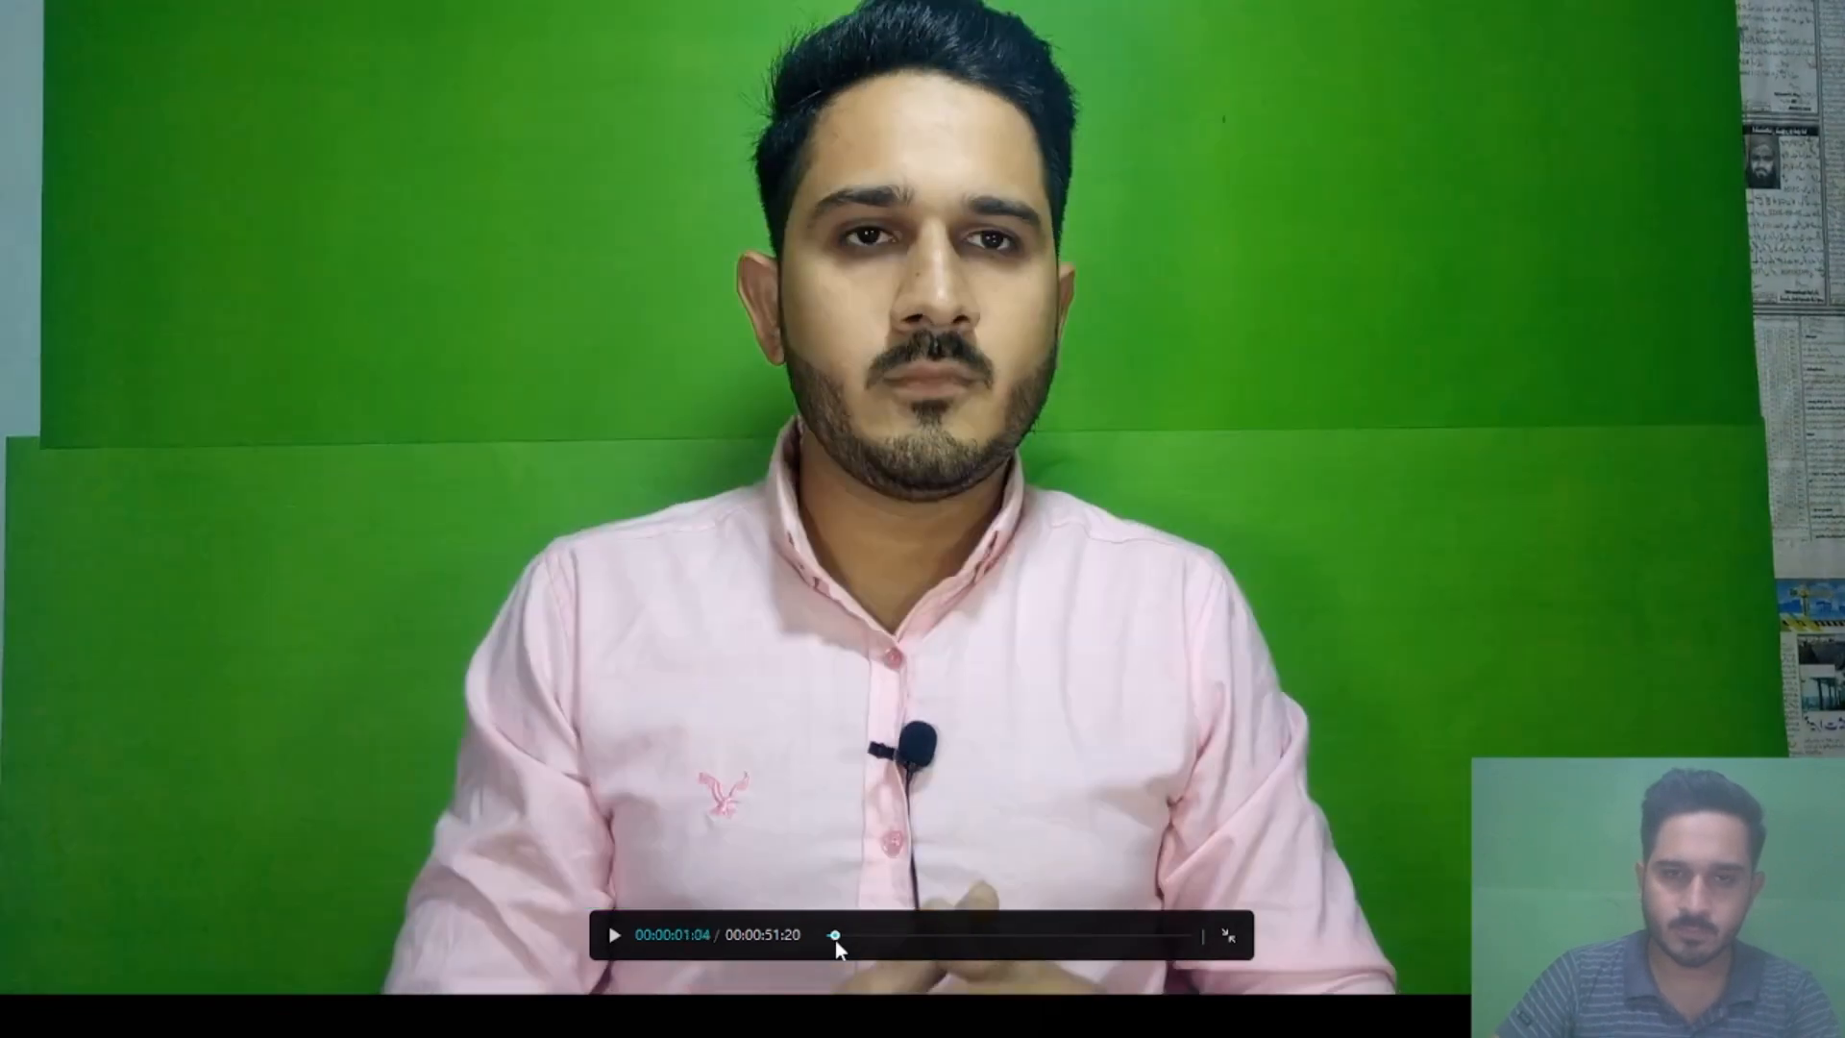
key("space")
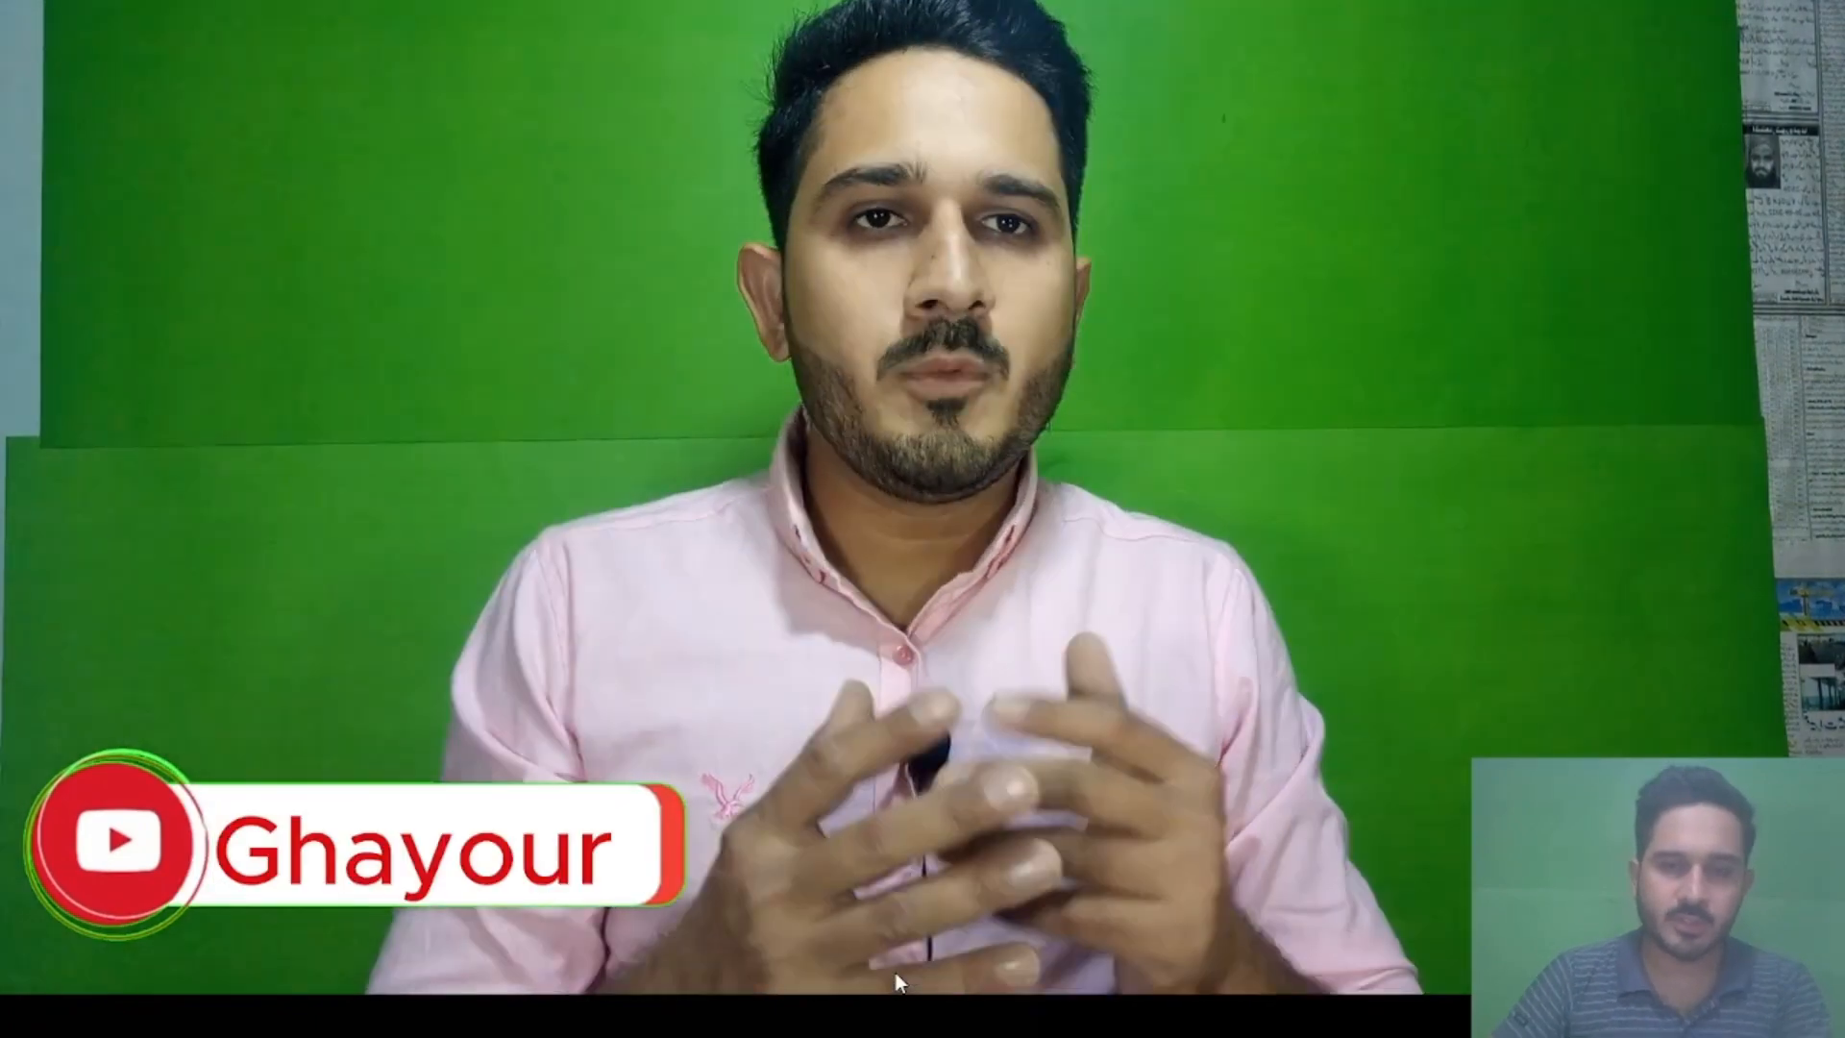
key("Escape")
- Add scale keyframes to the first main-track clip: 100% at 00:00:09:21 and 114% at 00:00:10:08
left_click(432, 804)
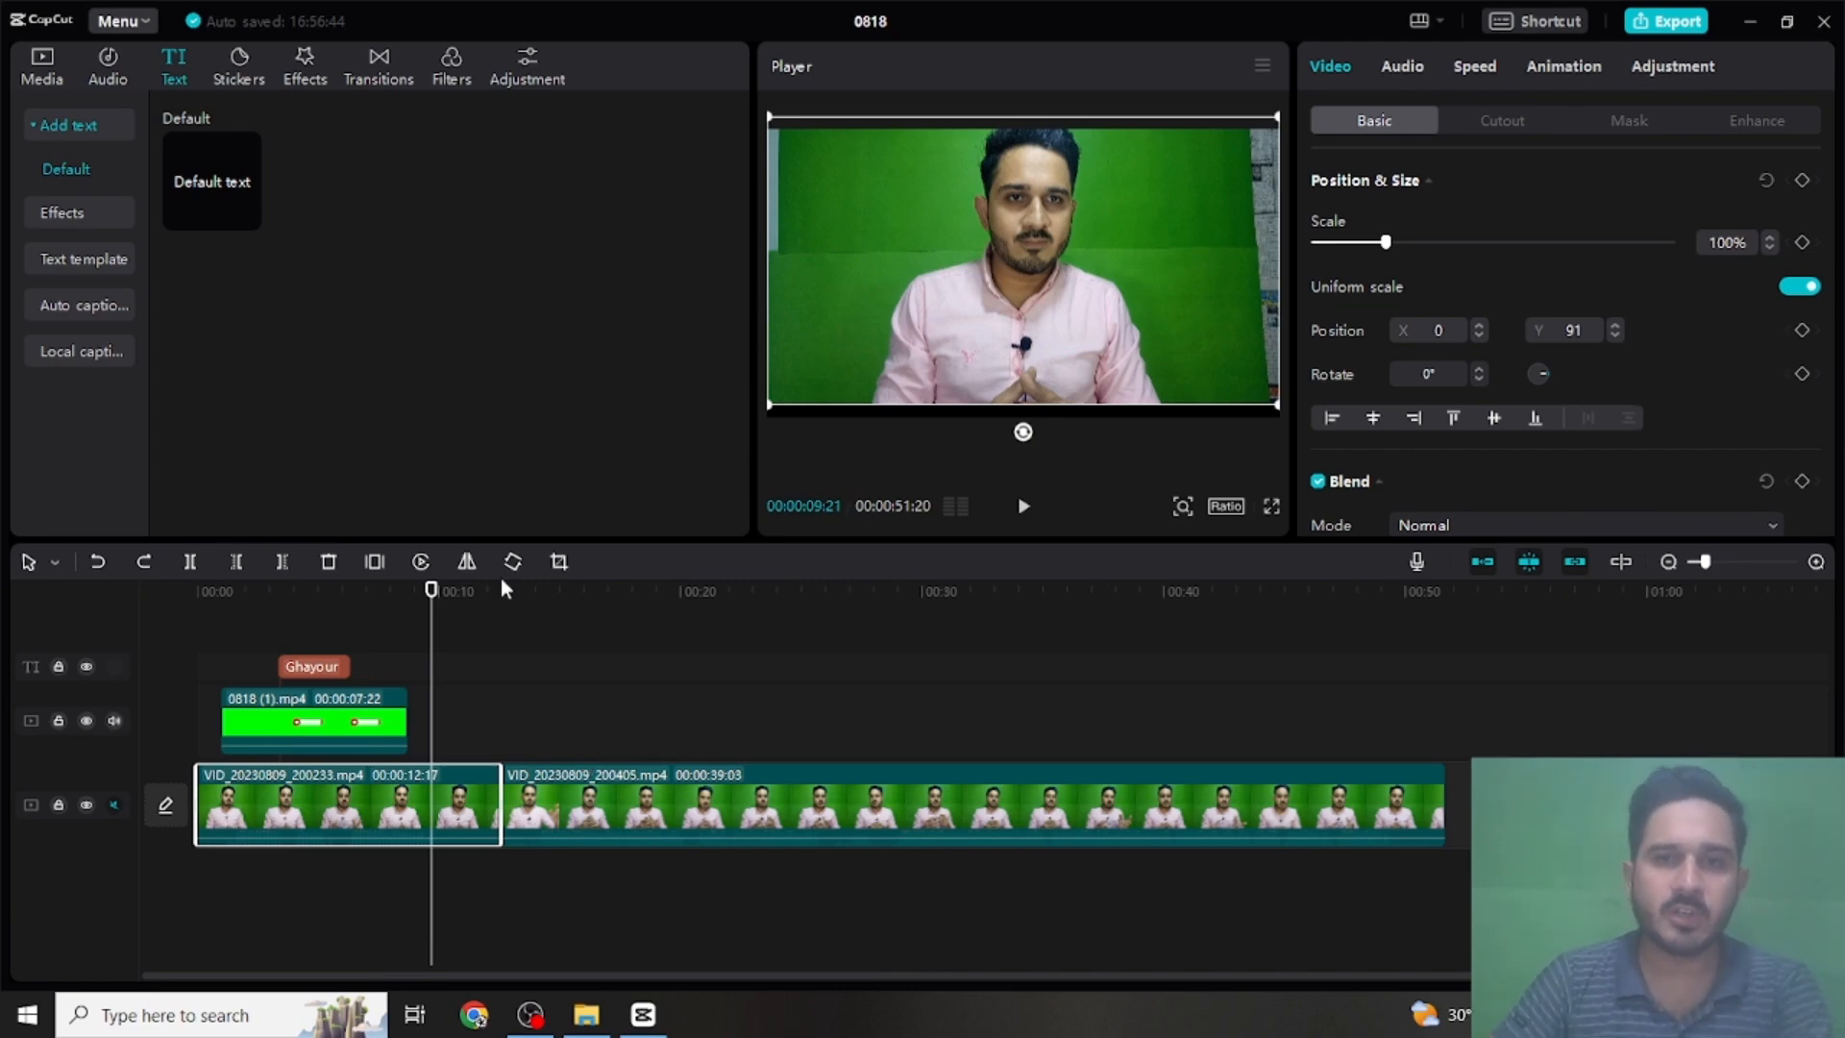
left_click(1803, 243)
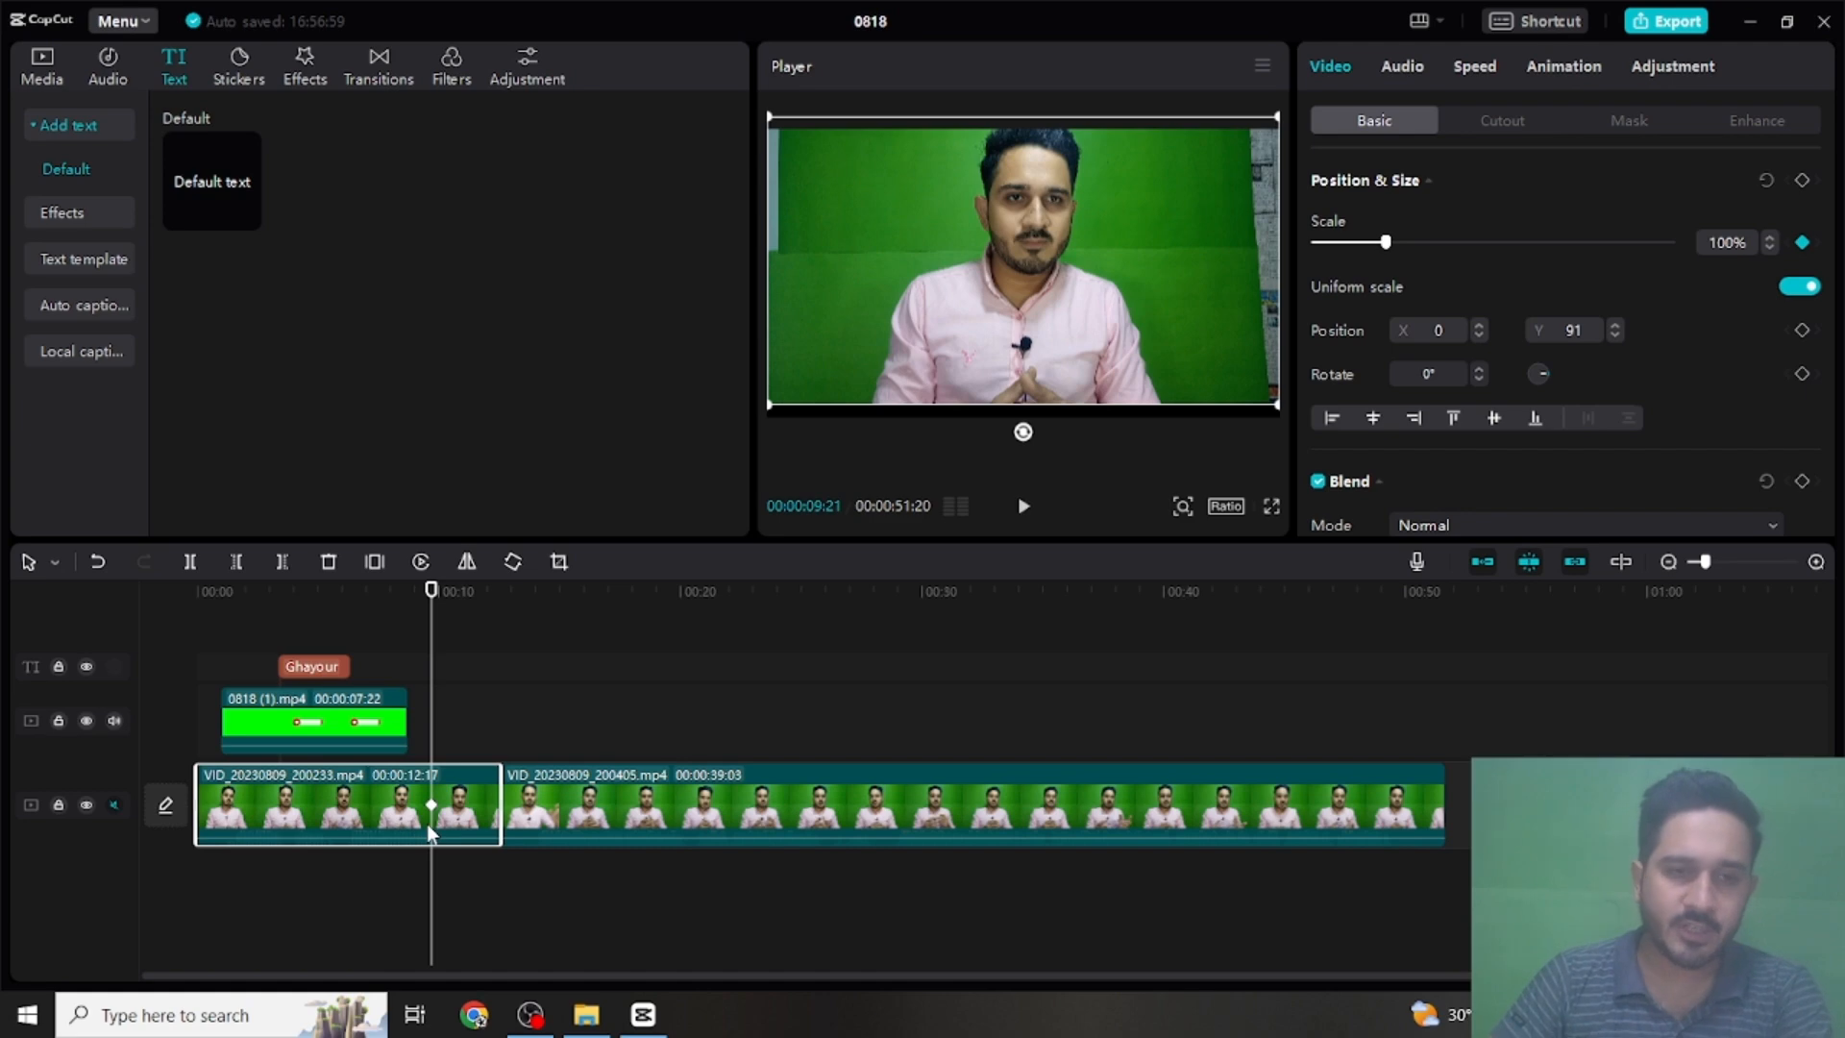
key("Right")
key("Right")
key("Right")
key("Right")
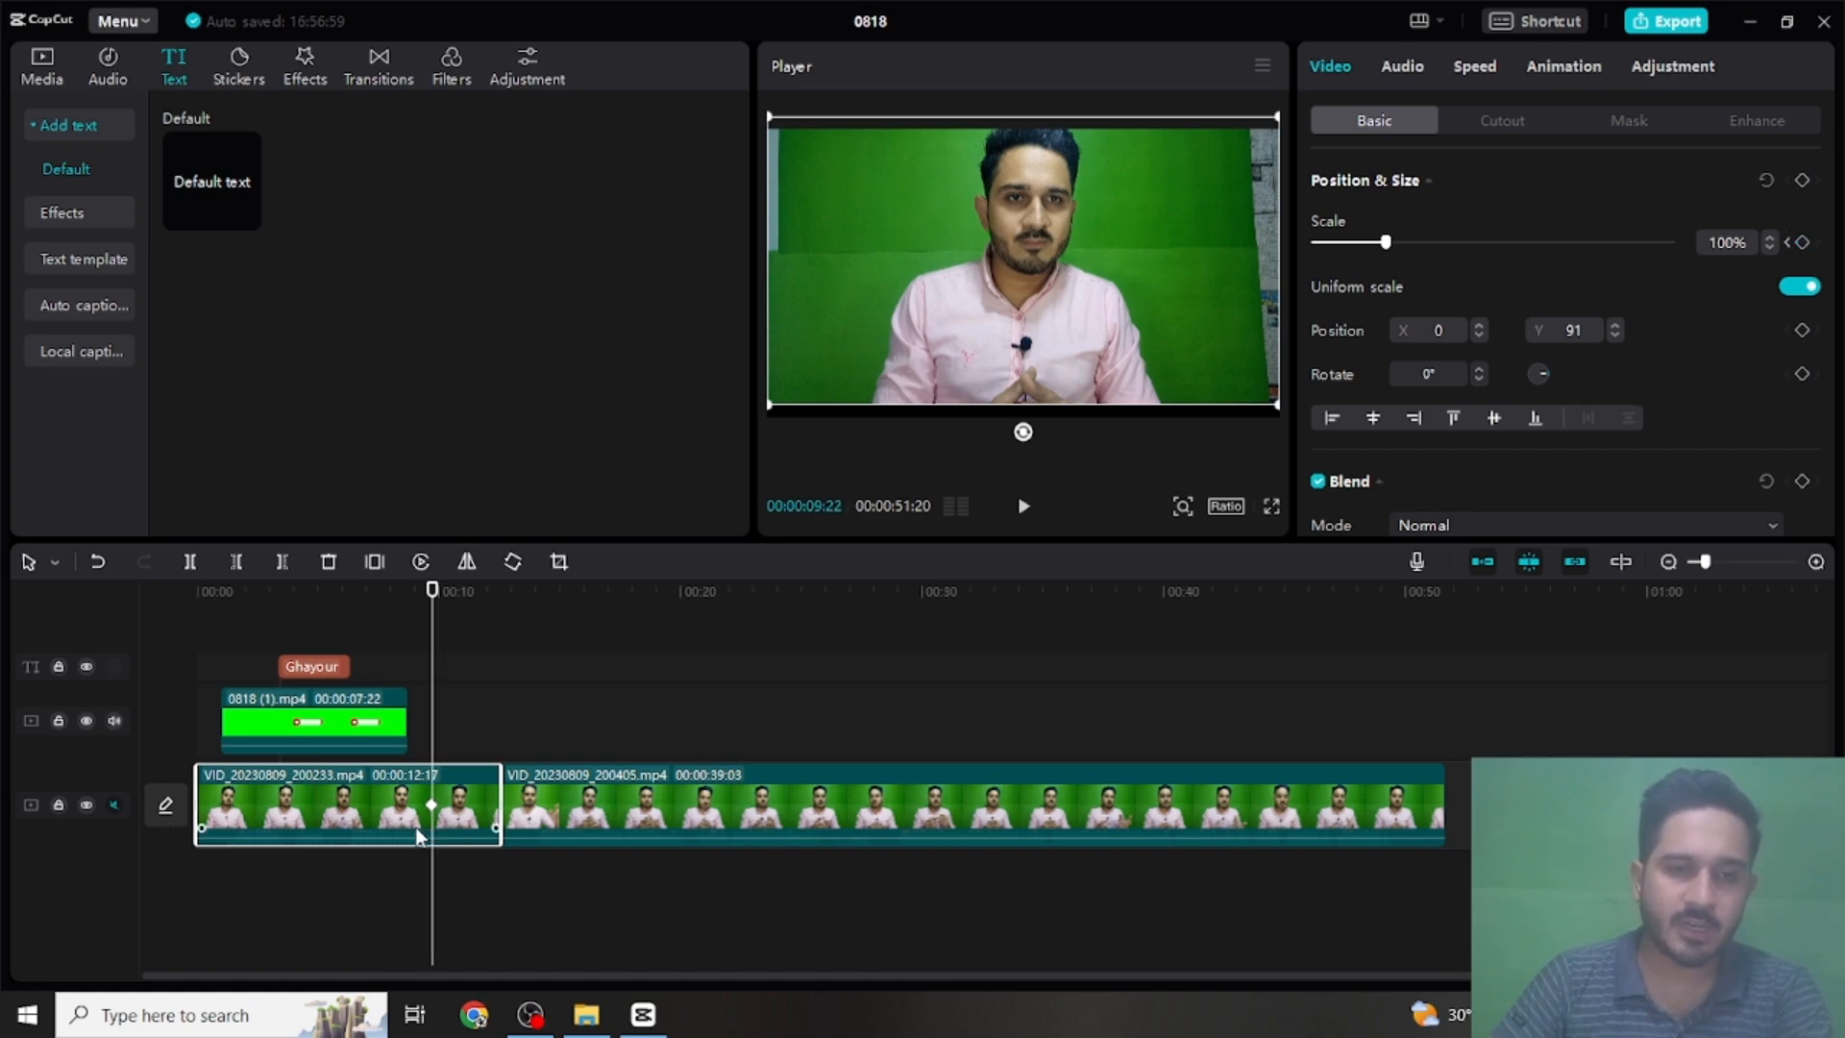
key("Right")
key("Right")
key("Right")
key("Right")
key("Right")
key("Right")
key("Right")
key("Right")
key("Right")
key("Right")
key("Right")
key("Right")
key("Right")
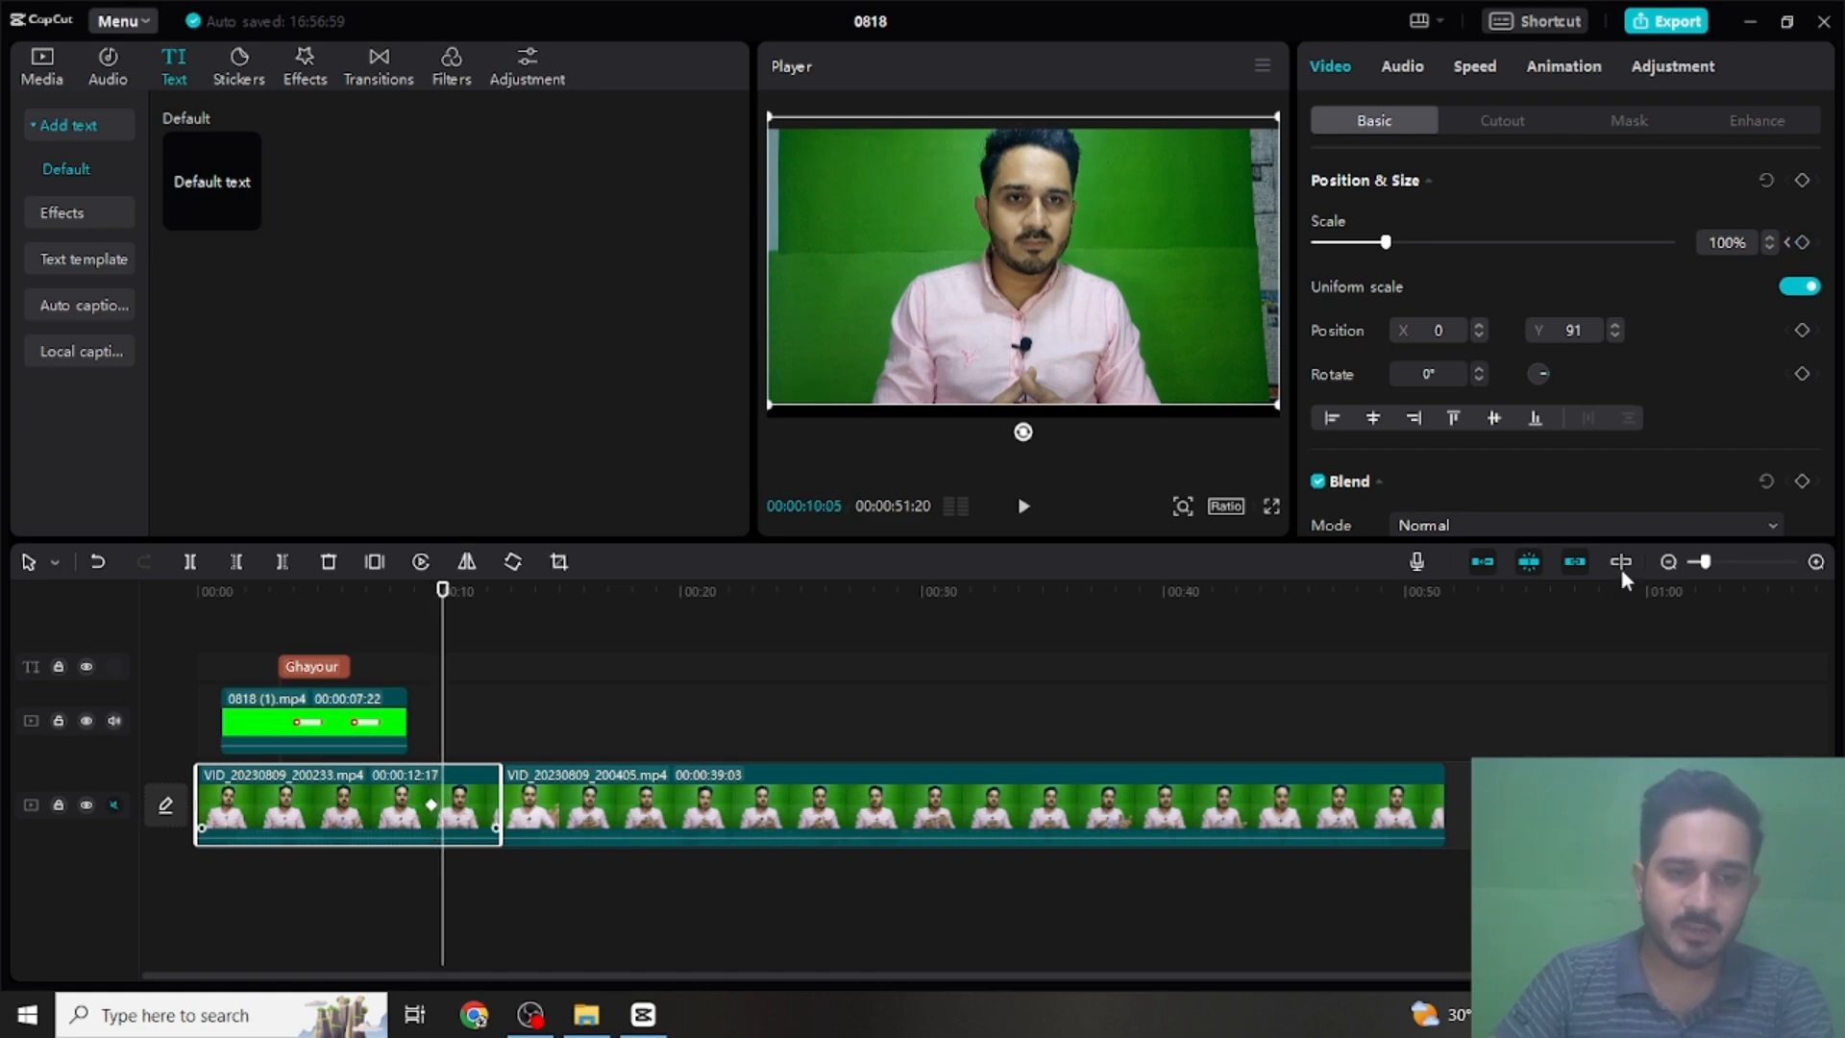
left_click(1801, 244)
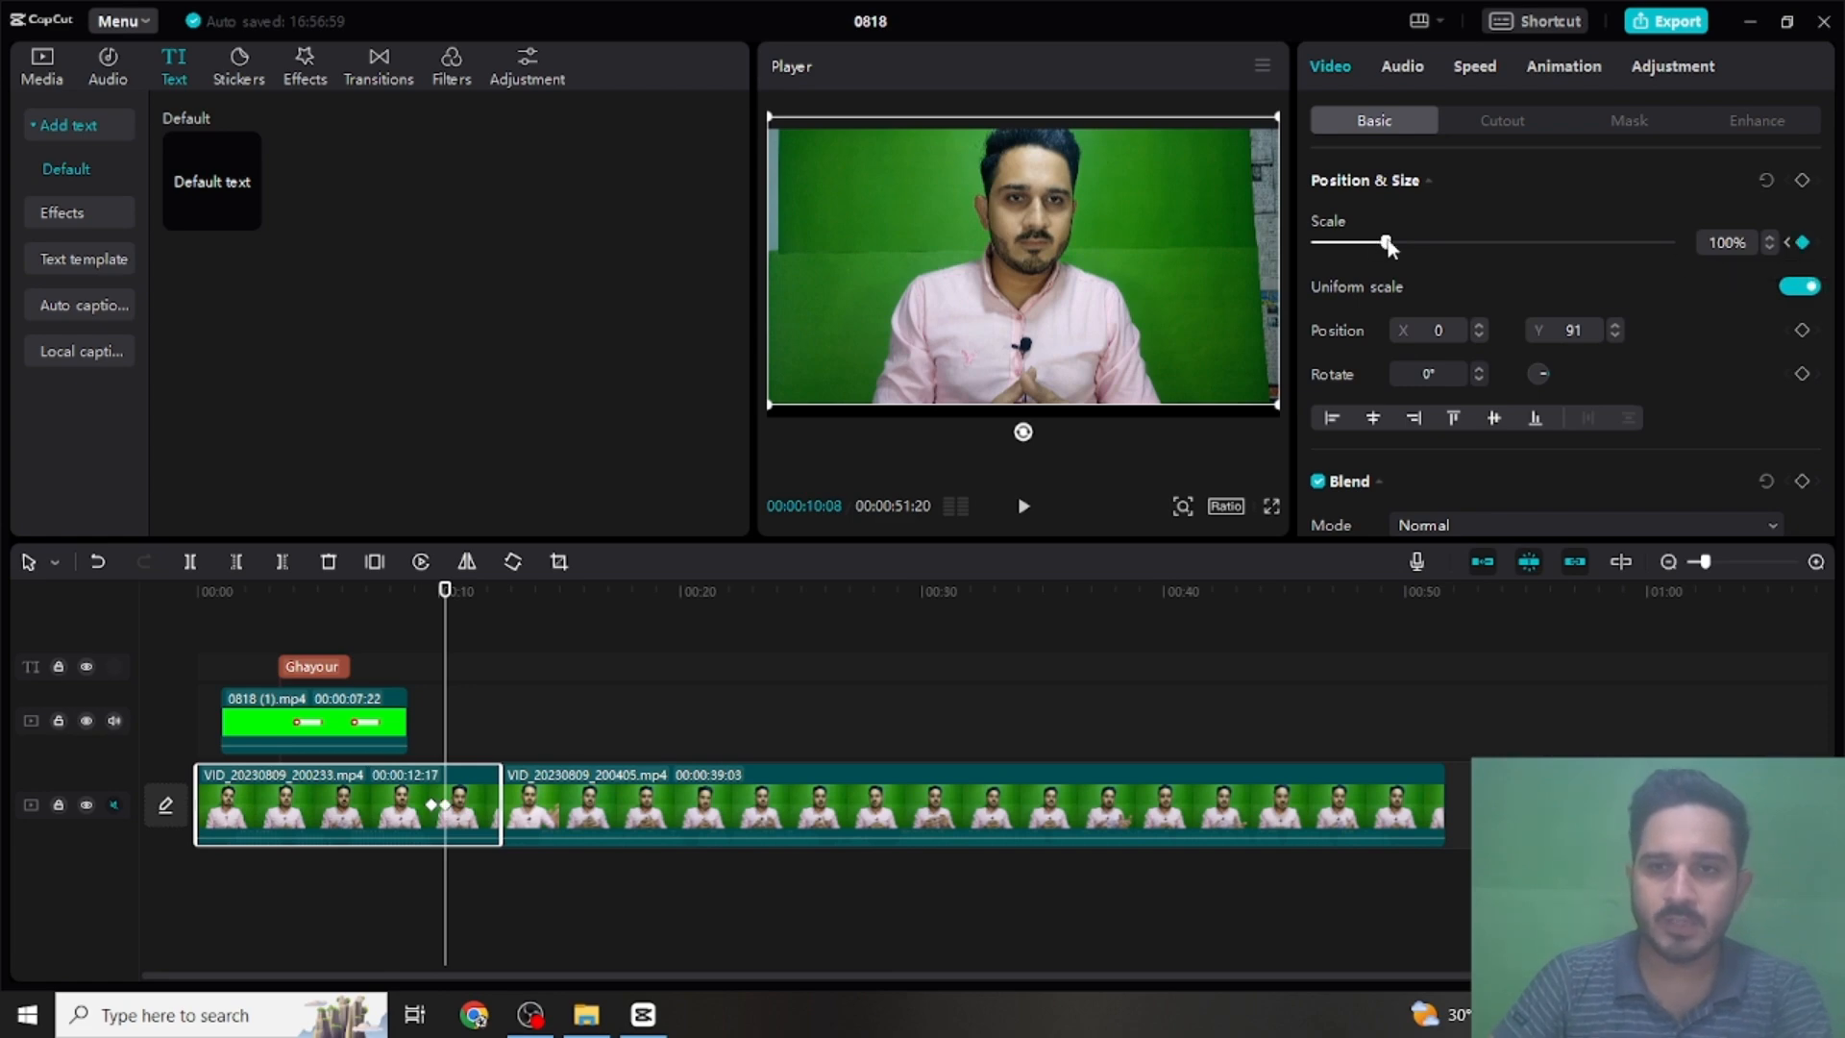
left_click_drag(1386, 242, 1396, 252)
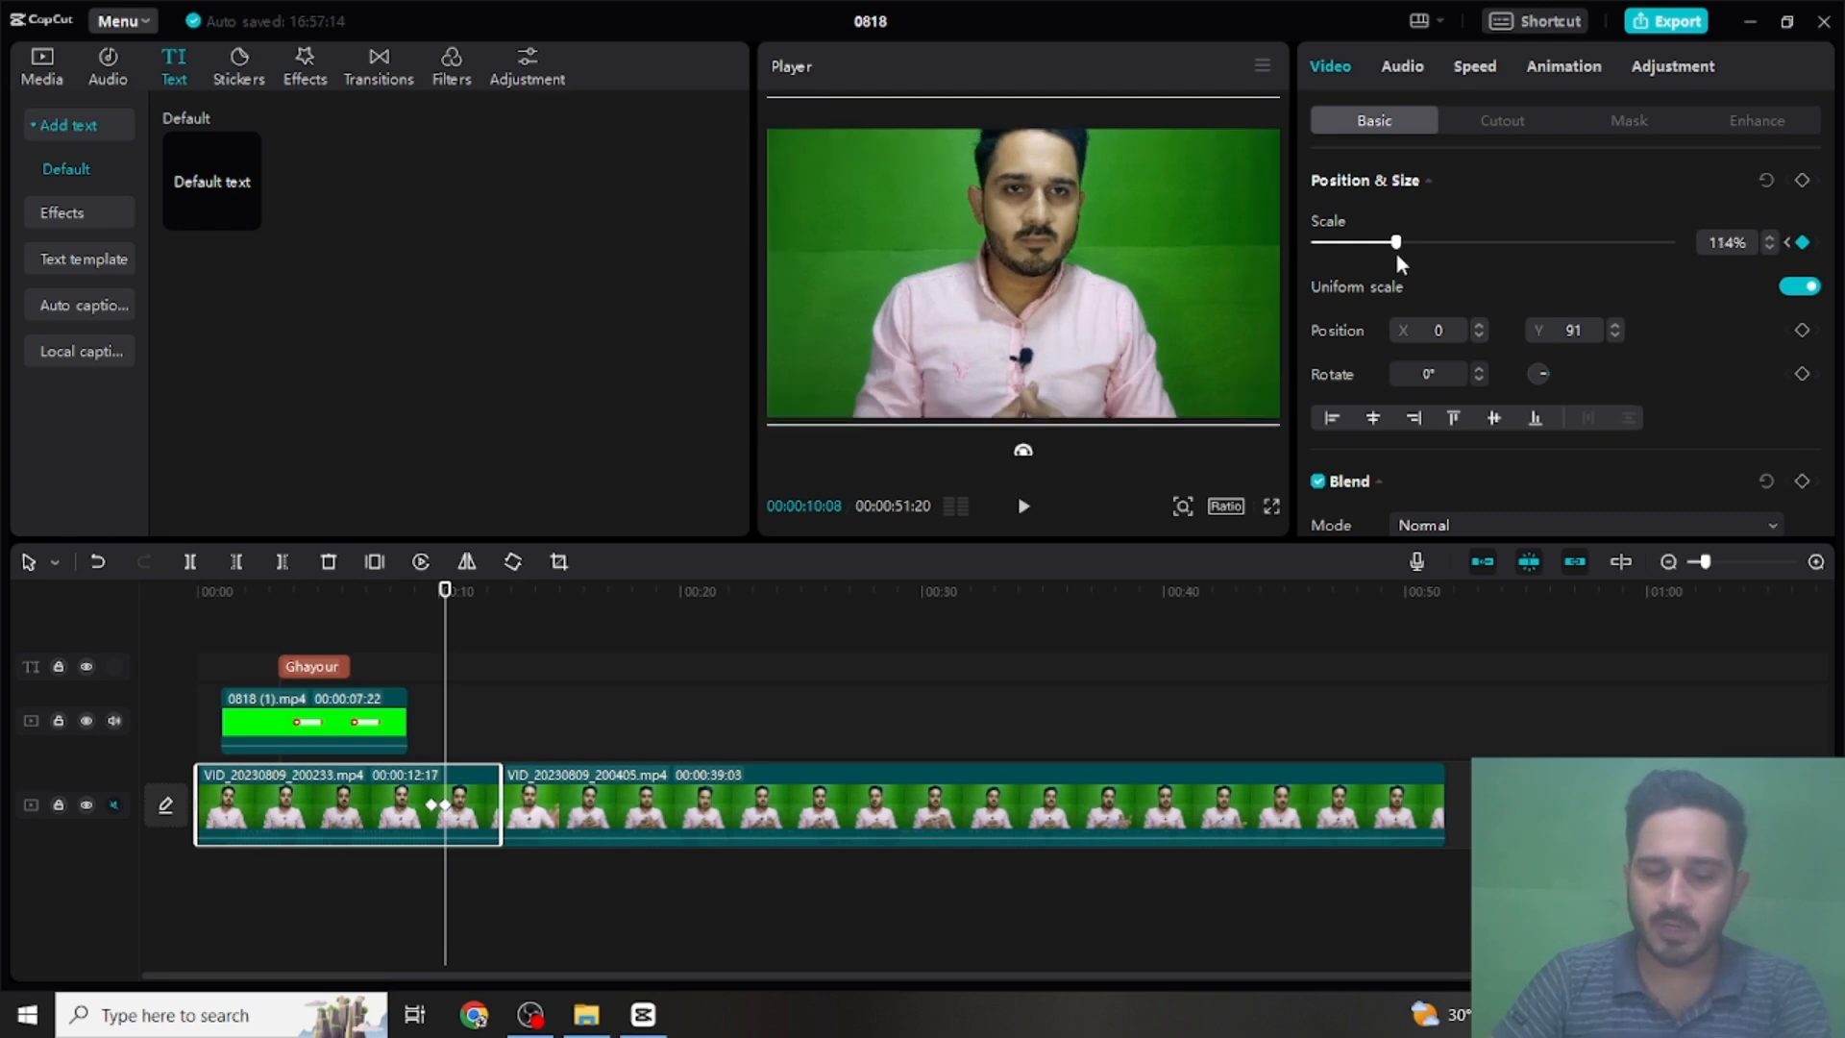
- Add a third scale keyframe at 00:00:11:08 on the first main-track clip, returning the scale to 100%
key("Right")
key("Right")
key("Right")
key("Right")
key("Right")
key("Right")
key("Right")
key("Right")
key("Right")
key("Right")
key("Right")
key("Right")
key("Right")
key("Right")
key("Right")
key("Right")
key("Right")
key("Right")
key("Right")
key("Right")
key("Right")
key("Right")
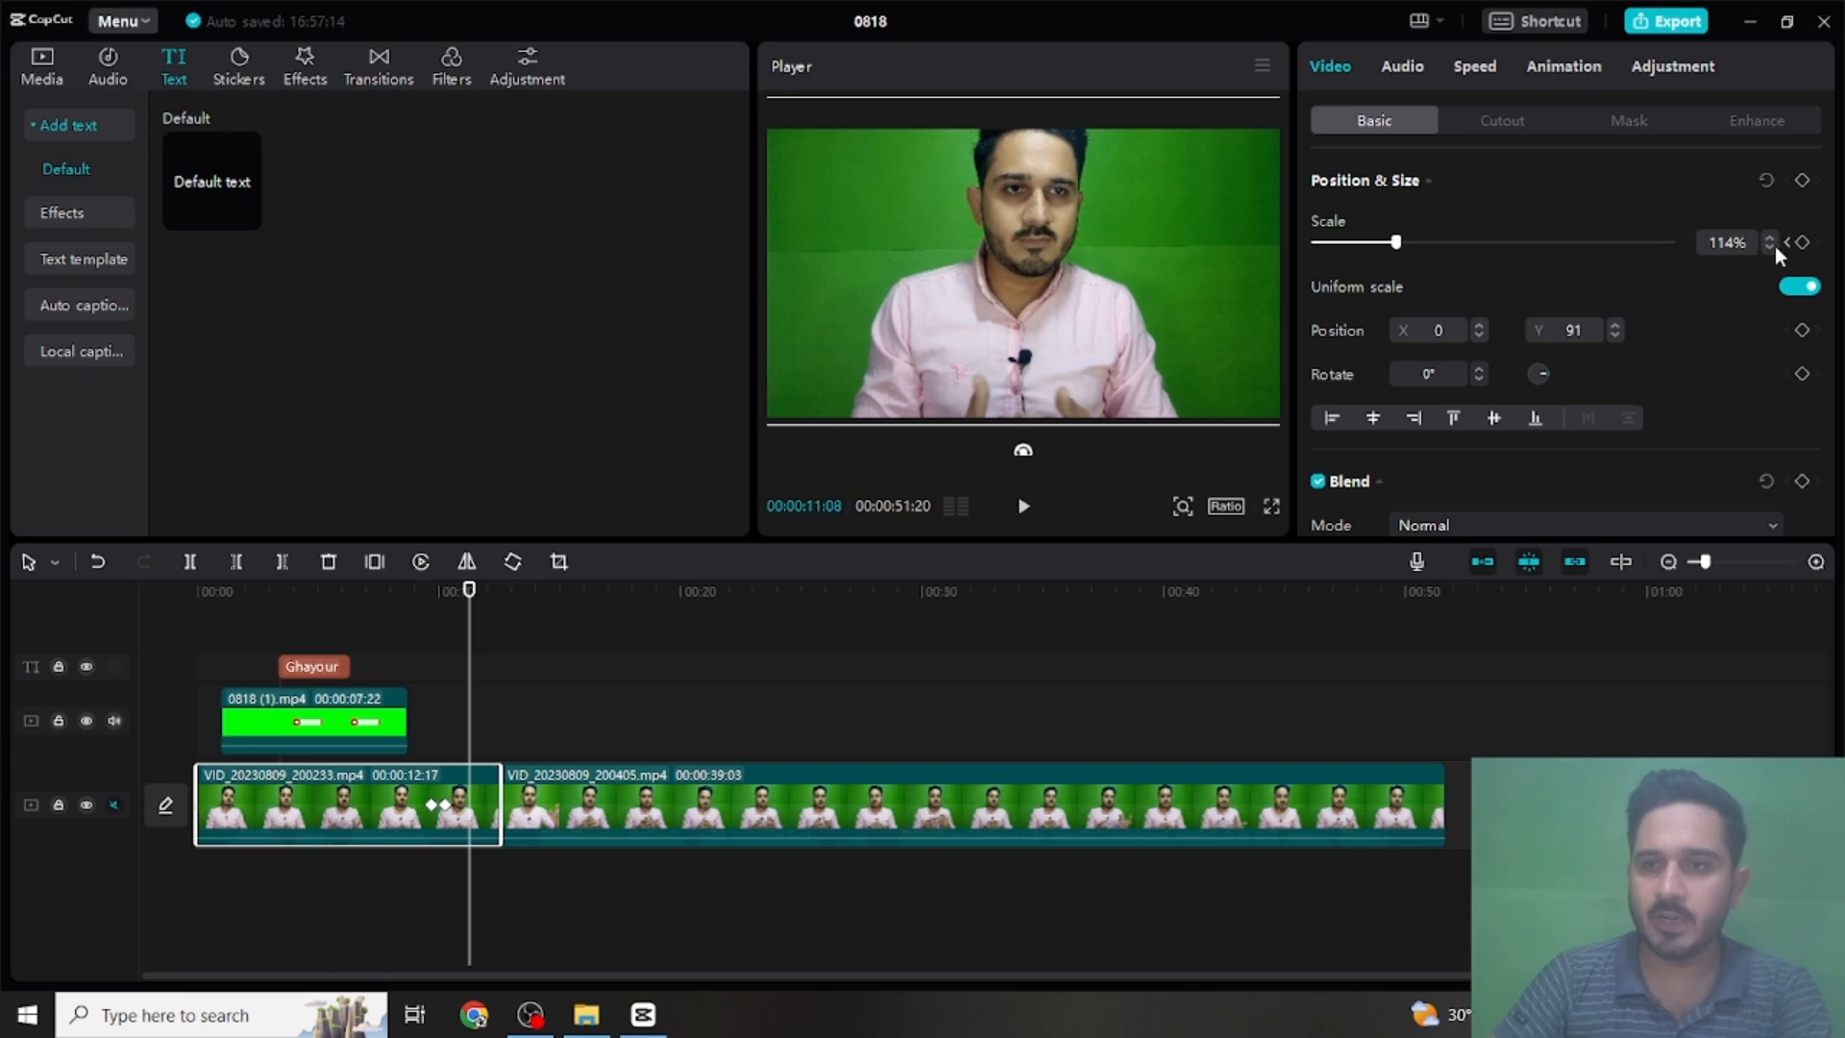
left_click(1771, 247)
left_click(1771, 247)
left_click(1771, 247)
left_click(1770, 247)
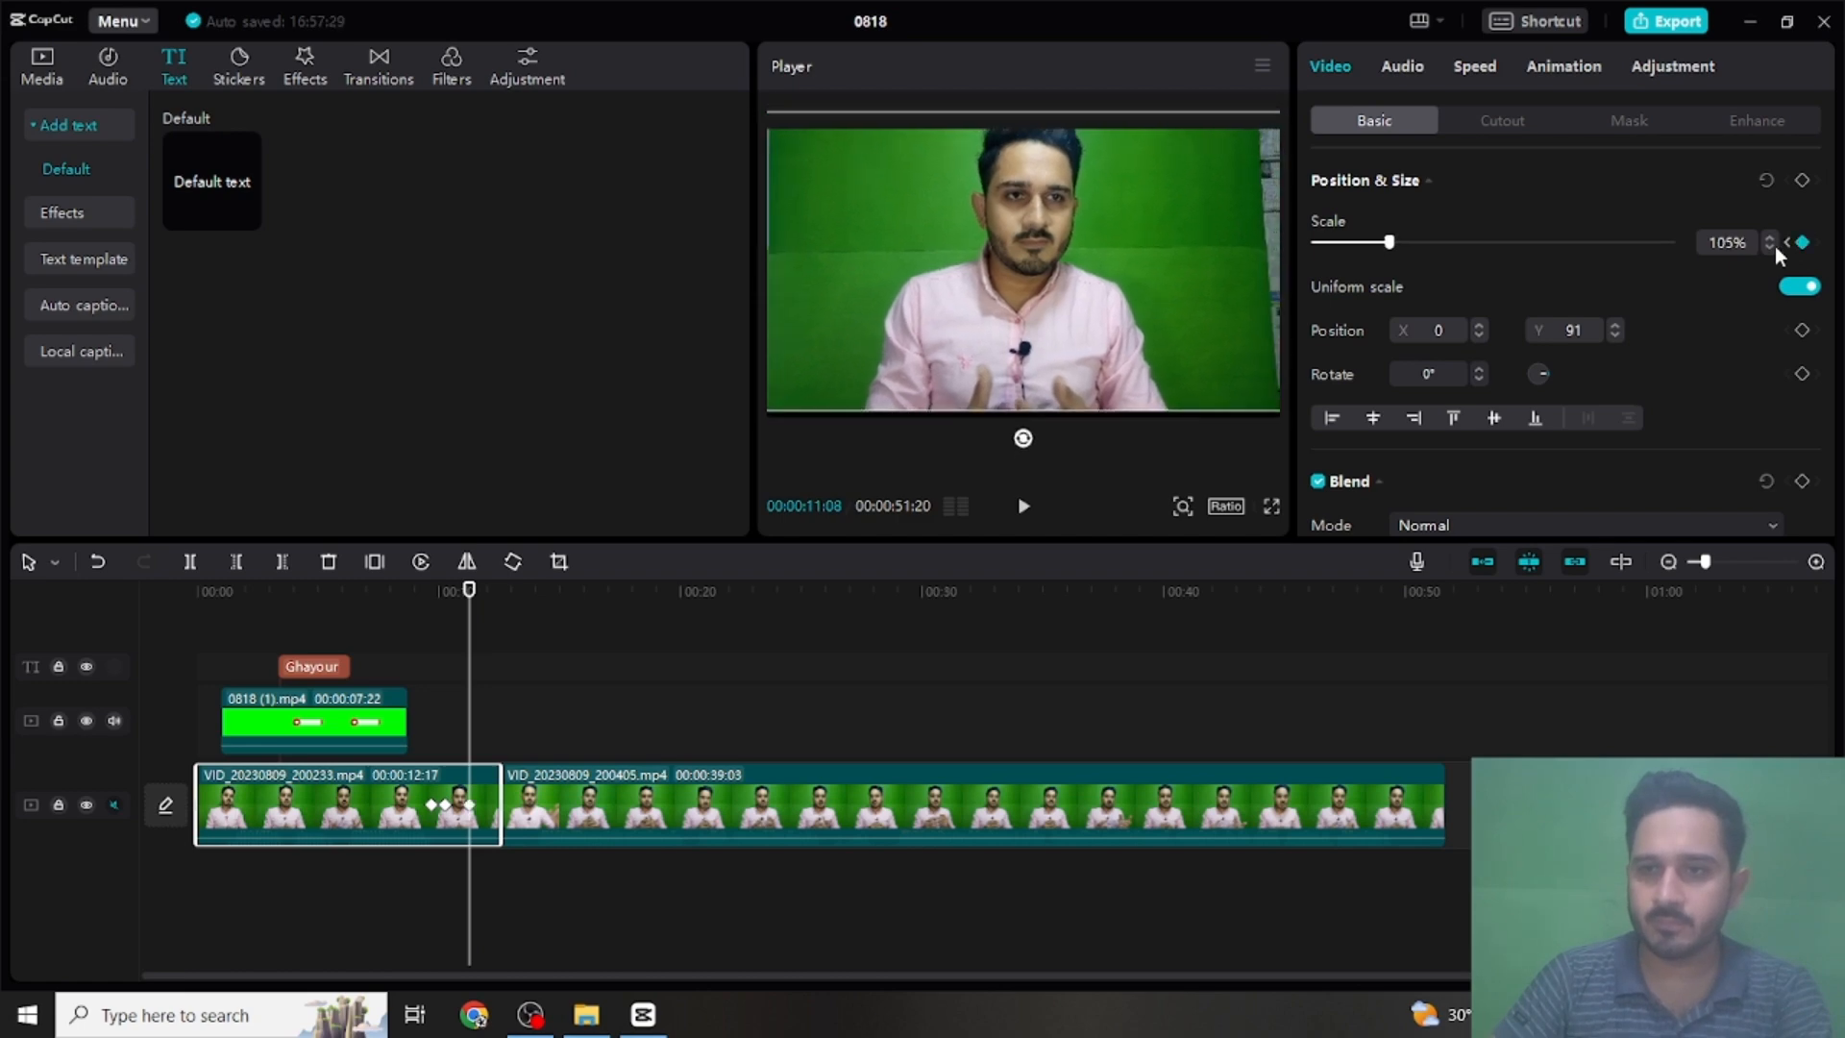
left_click(1774, 246)
left_click(1774, 246)
left_click(1774, 246)
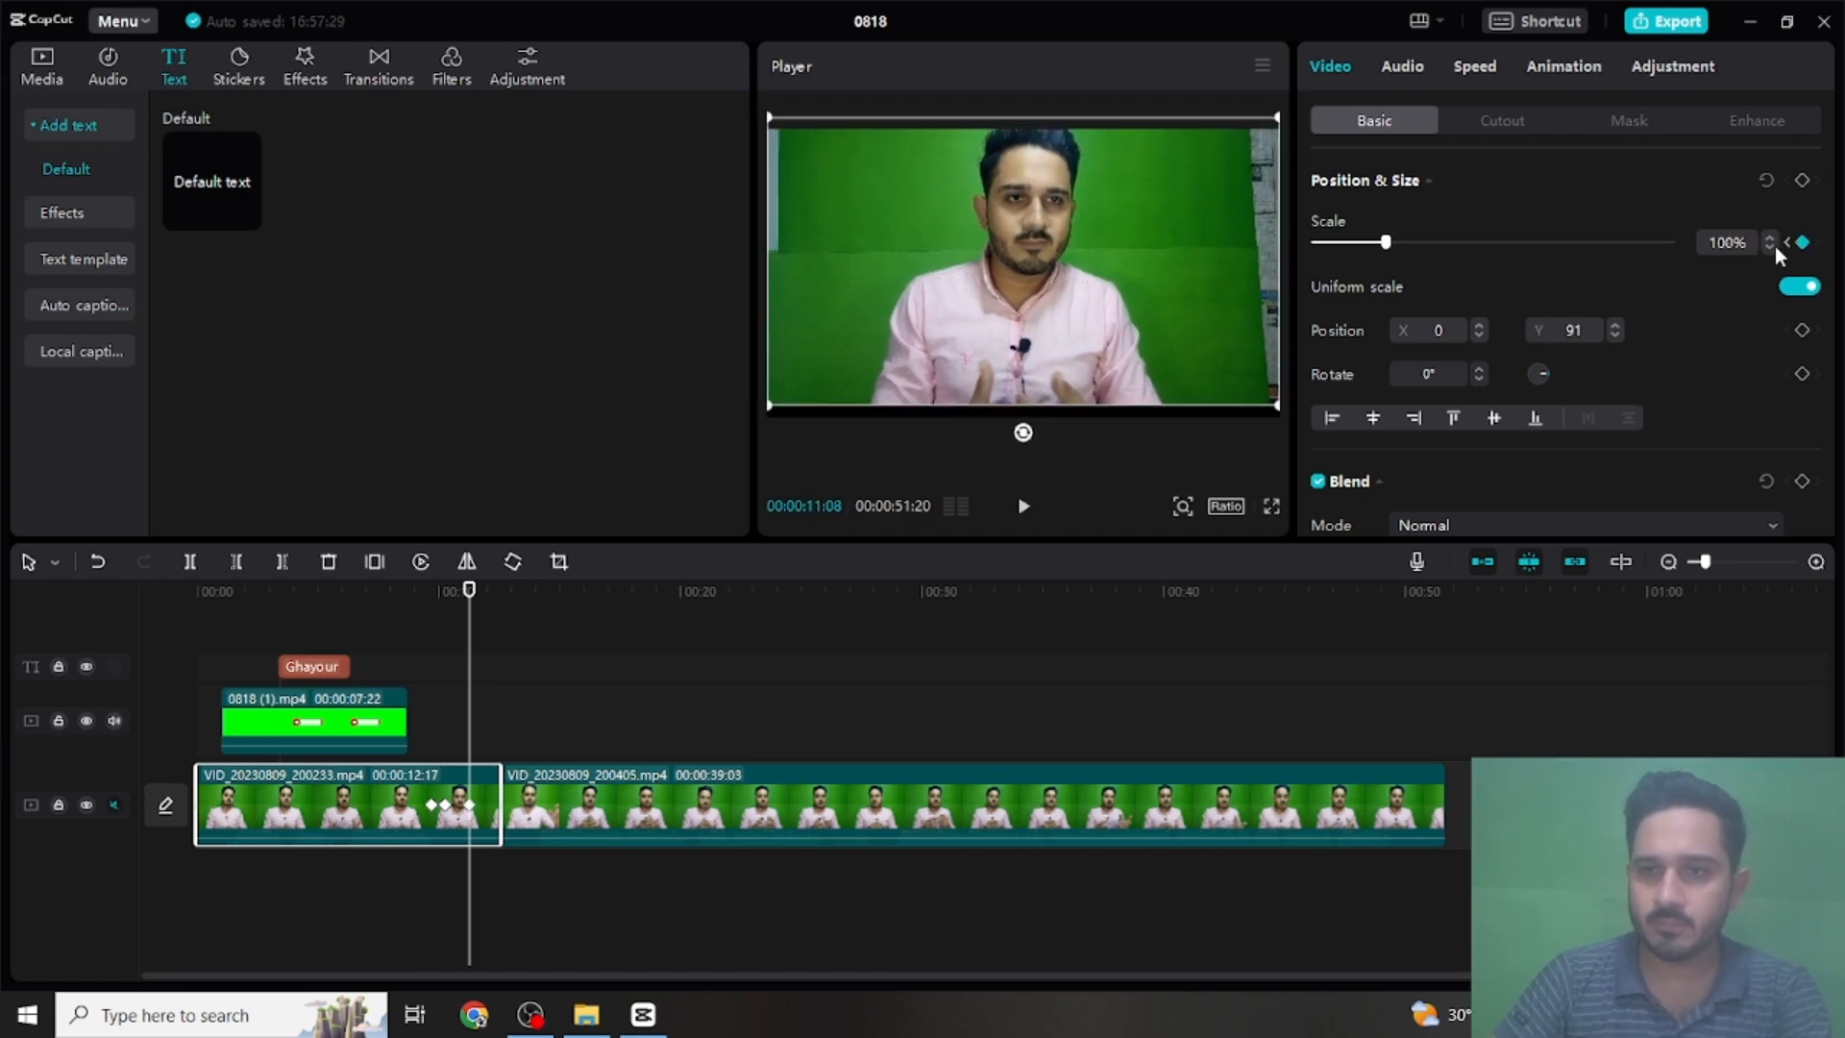
- Play the keyframed zoom on the first clip full screen from just before 00:00:10:08
left_click(1270, 511)
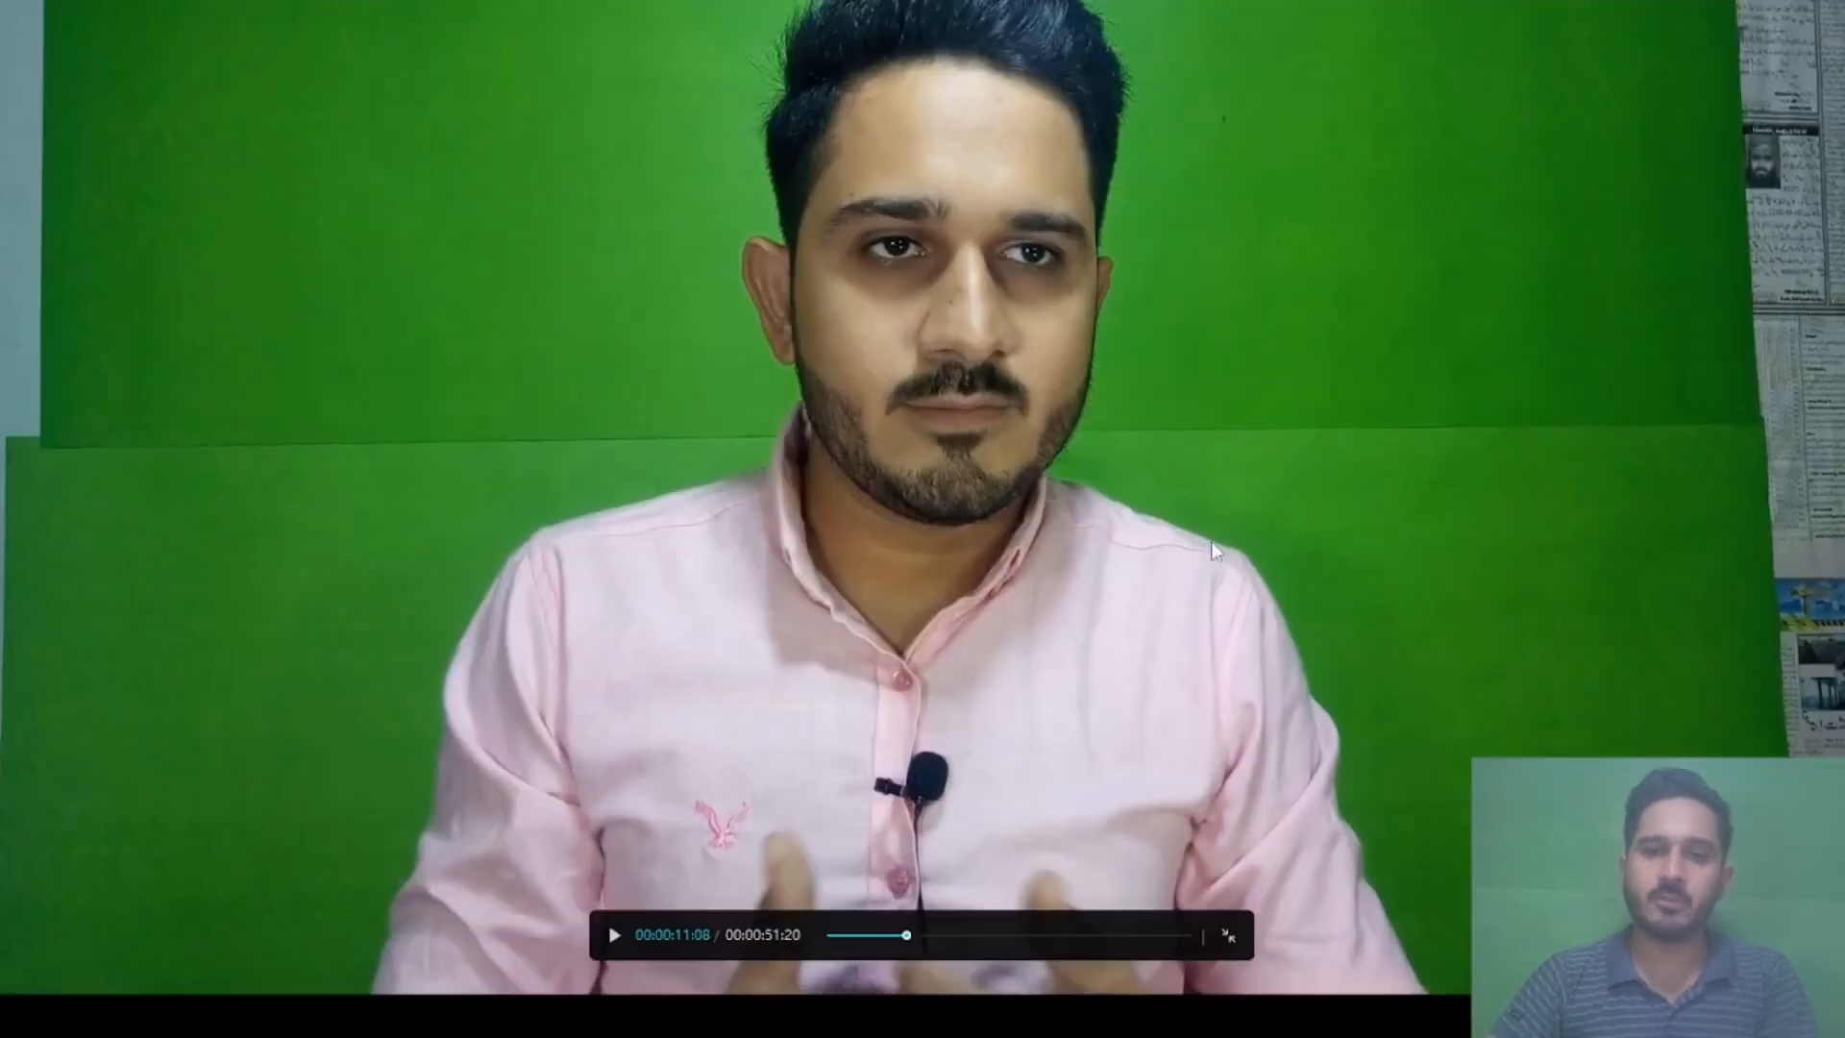
left_click(900, 936)
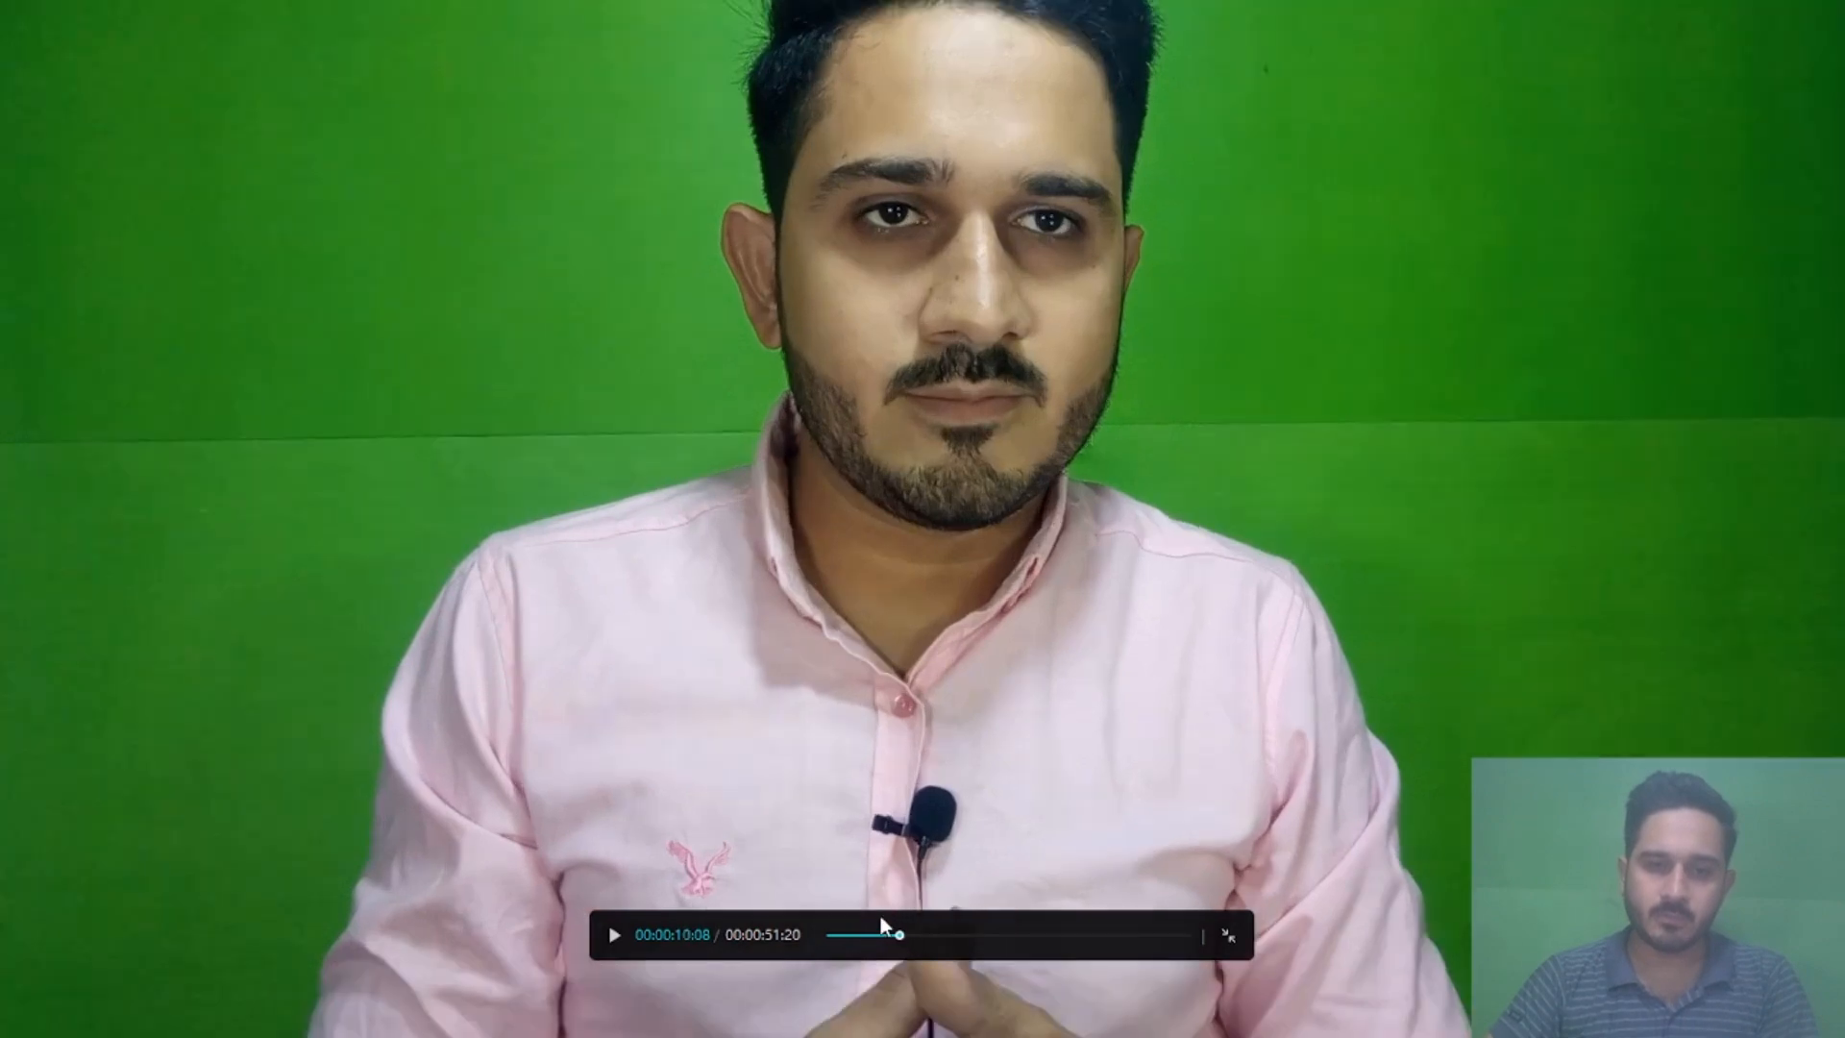
left_click(892, 935)
key("space")
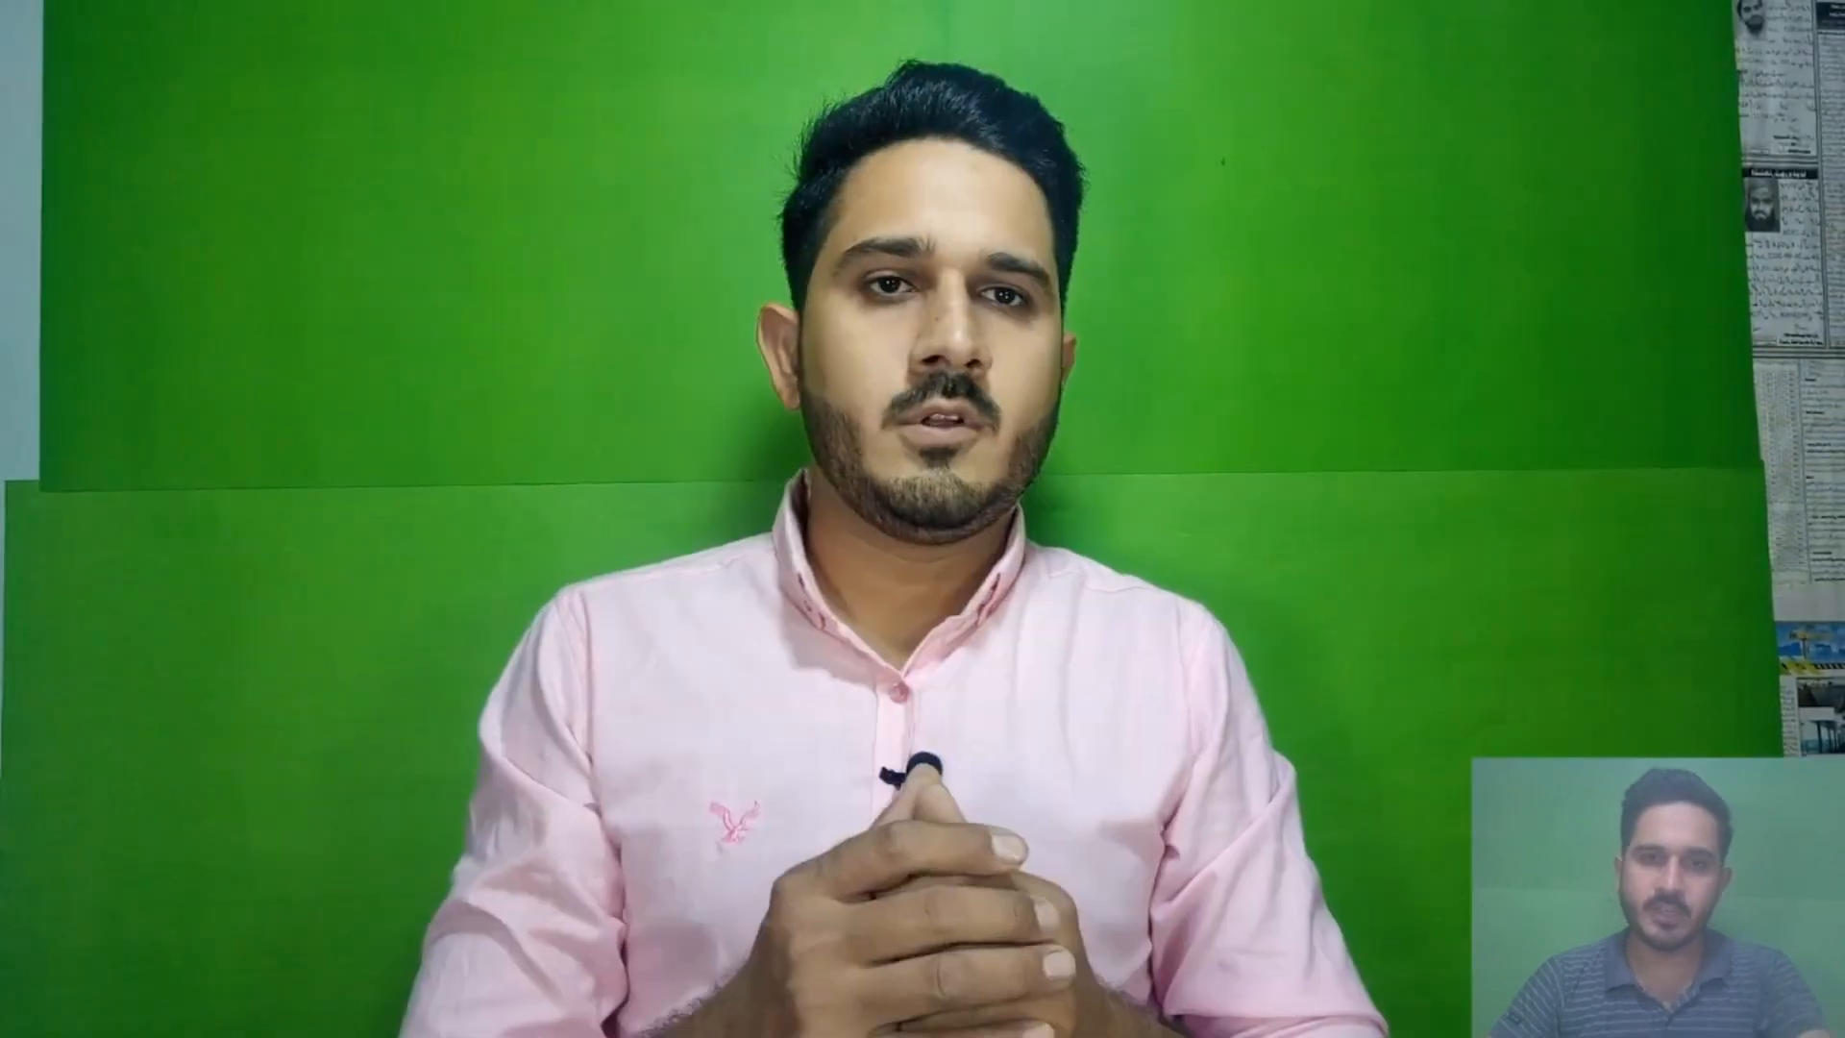
key("Escape")
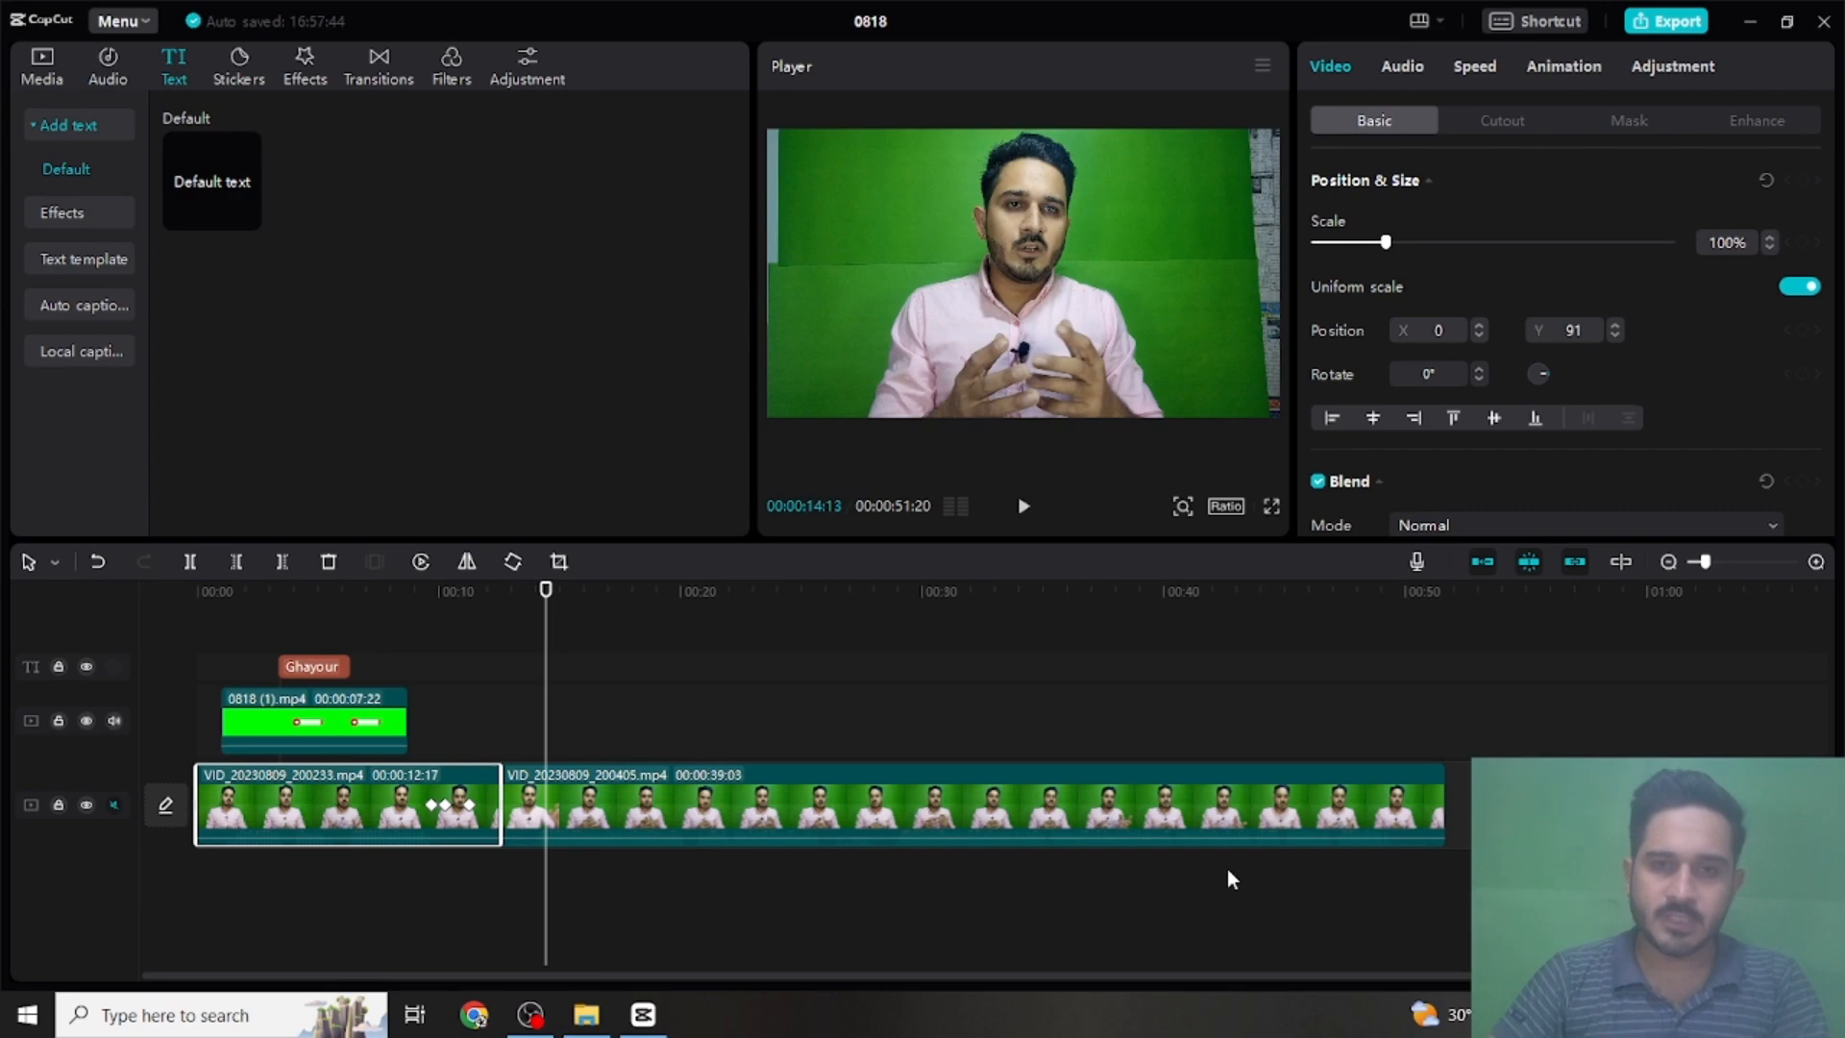
- Set the playhead to 00:00:13:16 and import the Green Screen Subscribe Button animation from the File Explorer folder into the project media
key("Left")
key("Left")
key("Left")
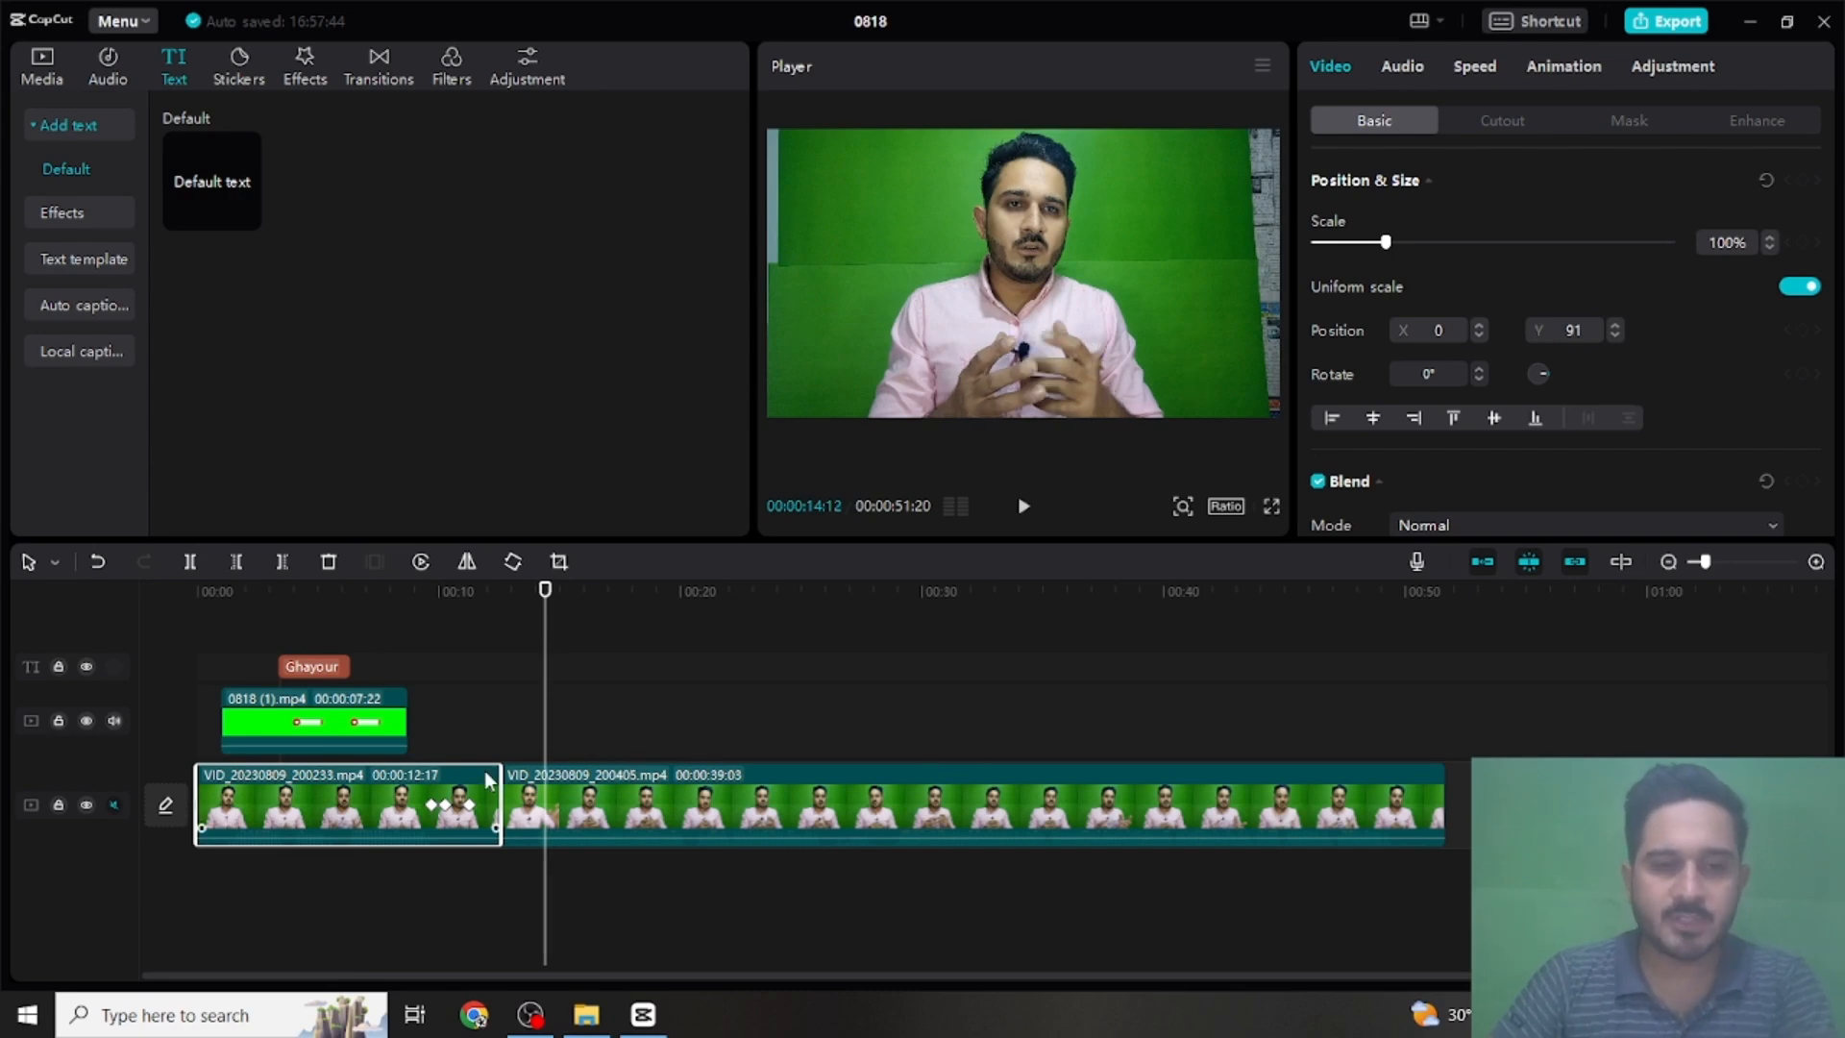
key("Left")
key("Left")
key("Left")
key("Left")
key("Left")
key("Left")
key("Left")
key("Left")
key("Left")
key("Left")
key("Left")
key("Left")
key("Left")
key("Left")
key("Left")
key("Left")
key("Left")
key("Left")
key("Left")
key("Left")
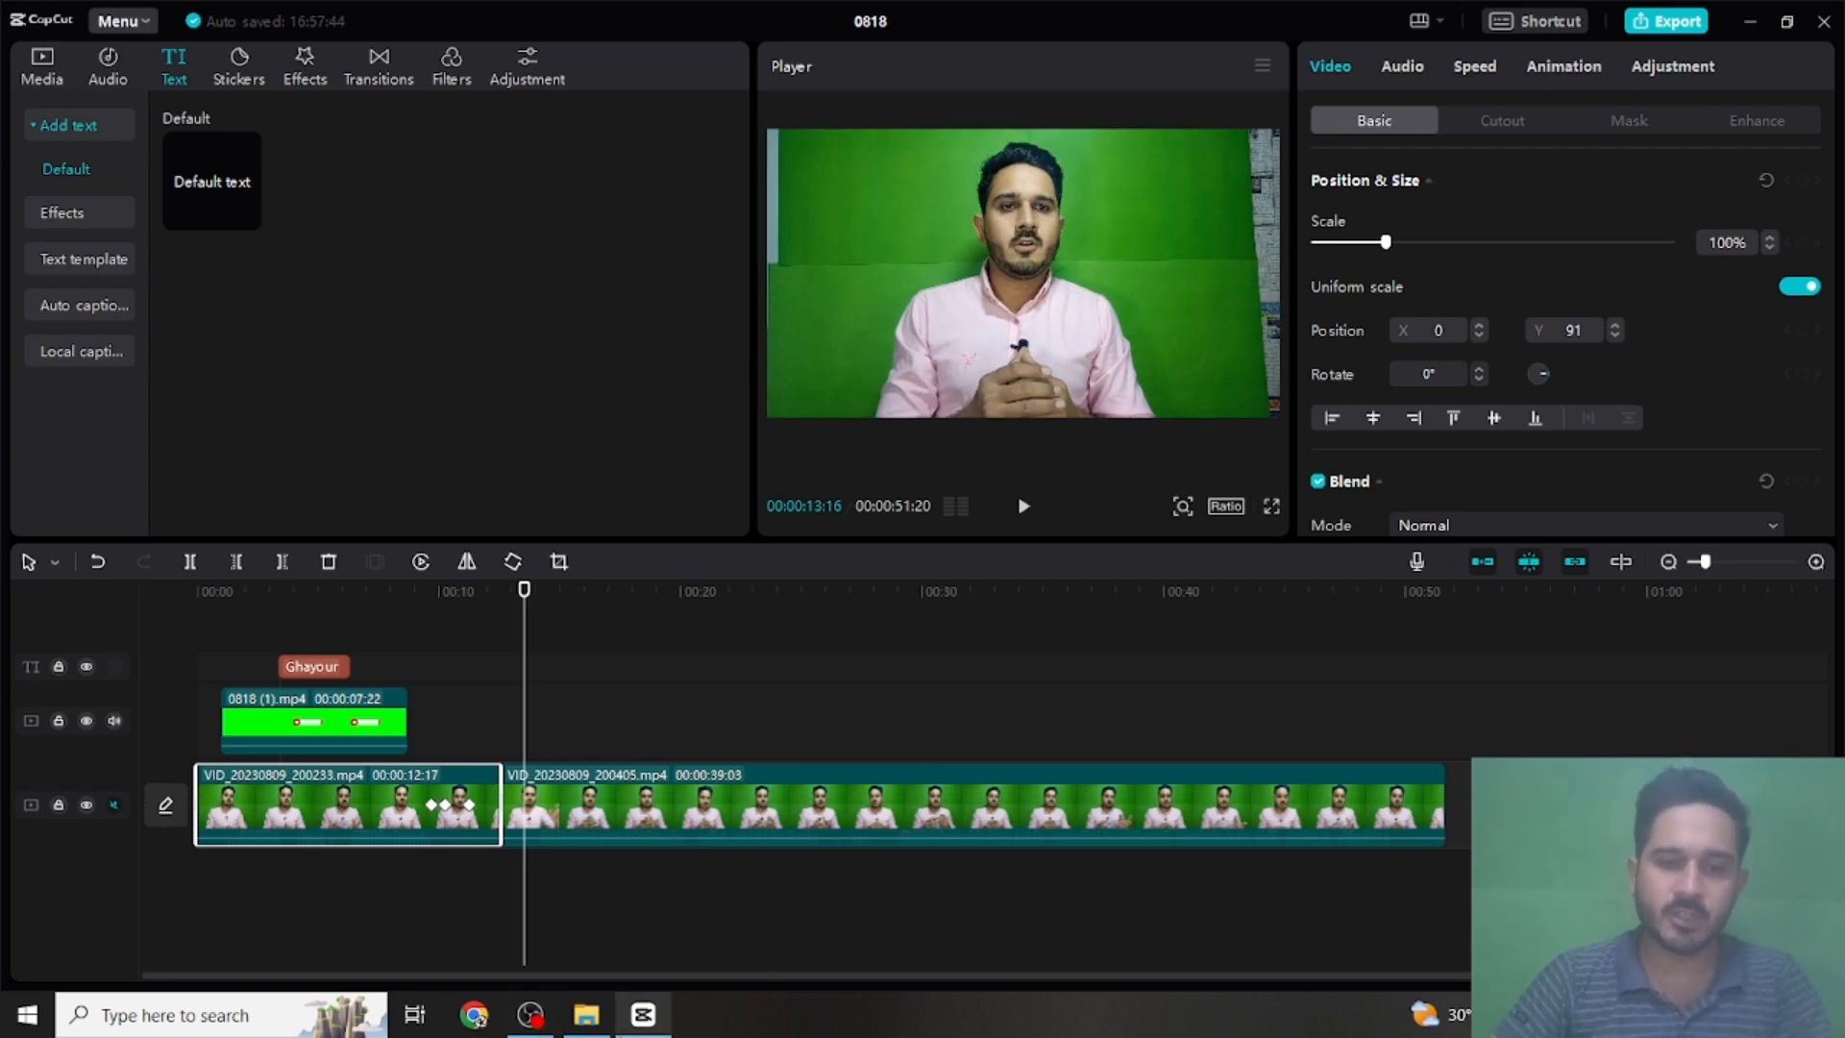
mouse_move(643, 1014)
left_click(586, 1015)
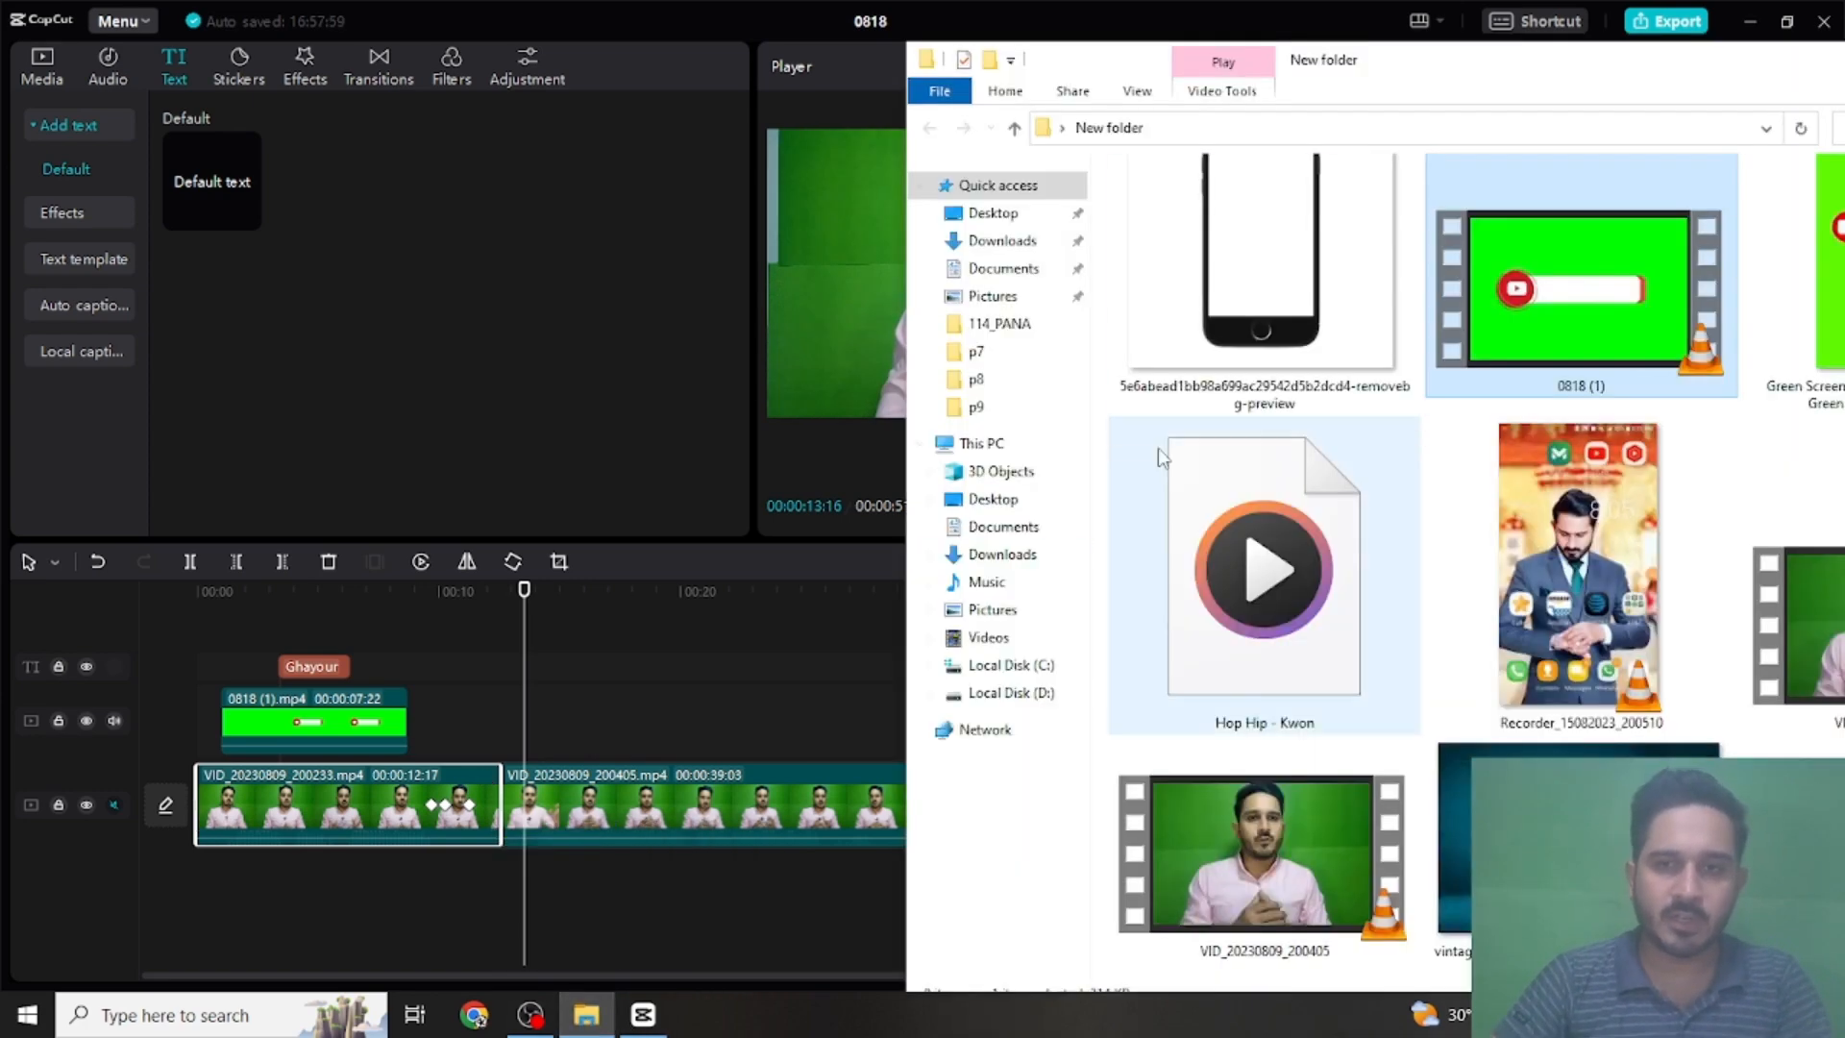
left_click_drag(1804, 293, 77, 118)
left_click(42, 63)
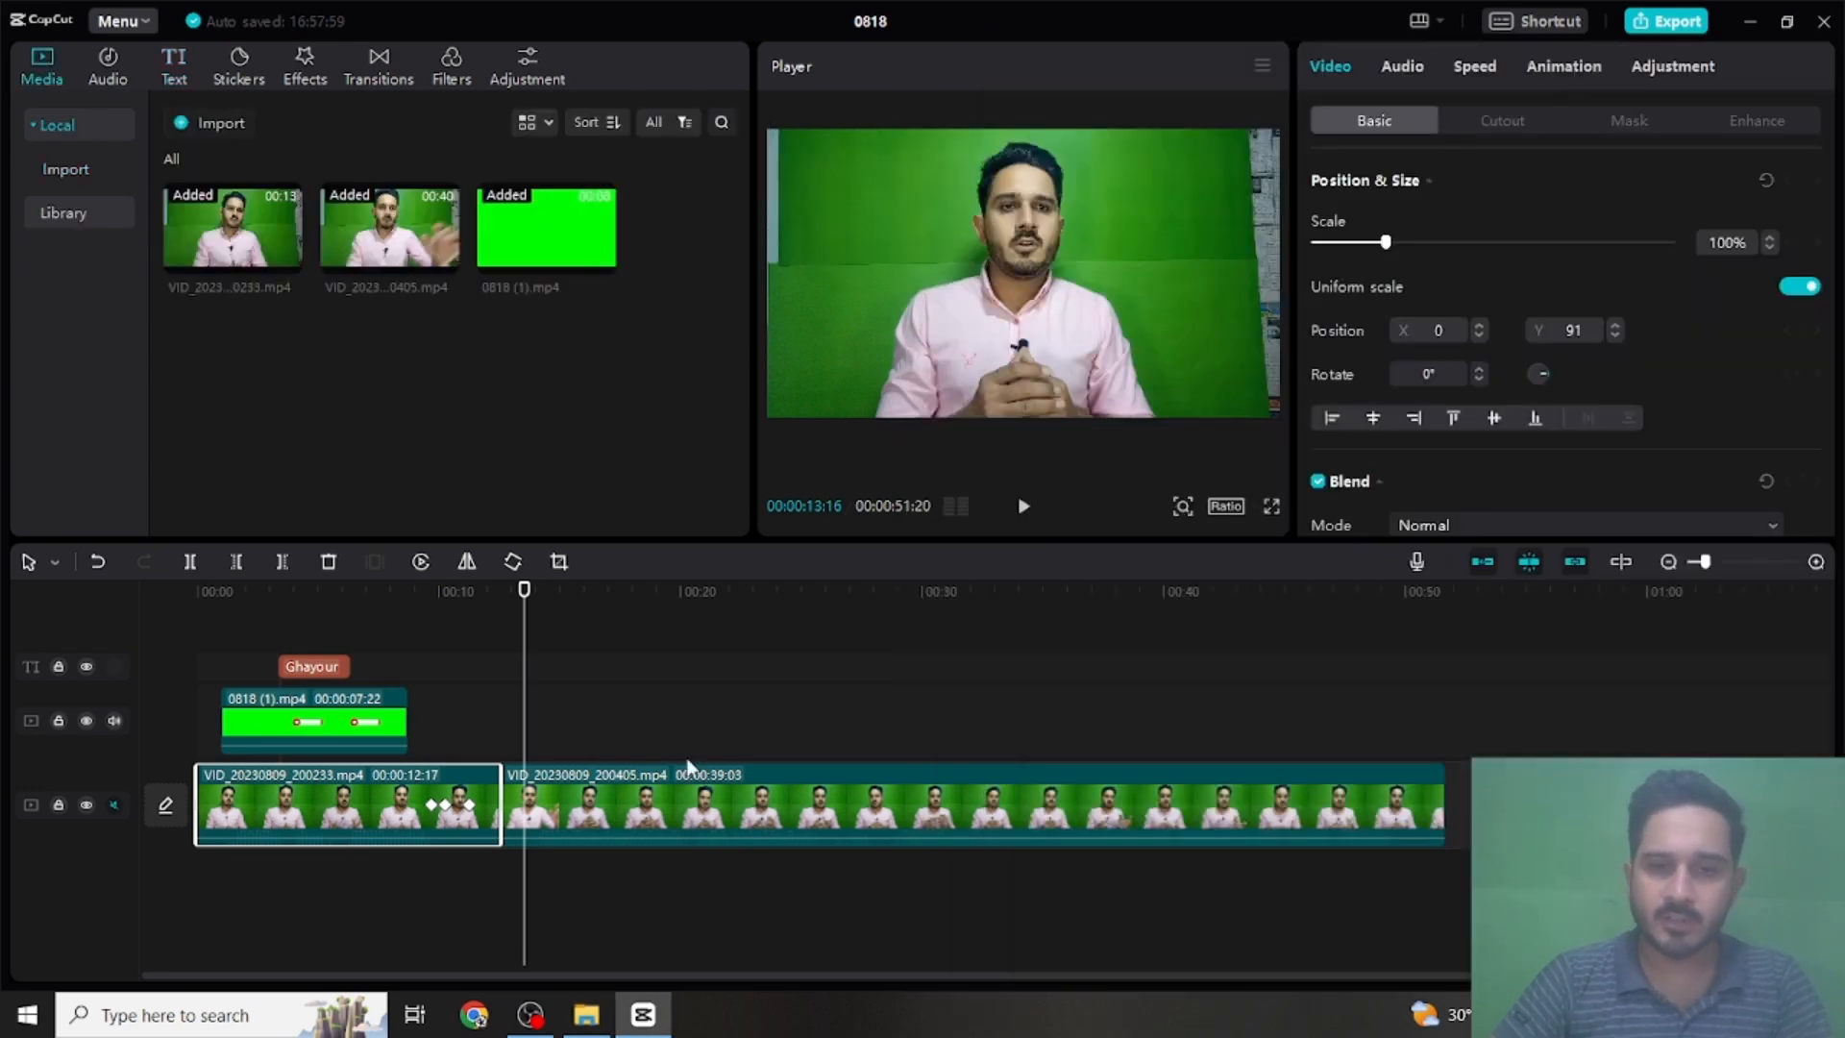
left_click(587, 1014)
left_click_drag(1828, 327, 565, 269)
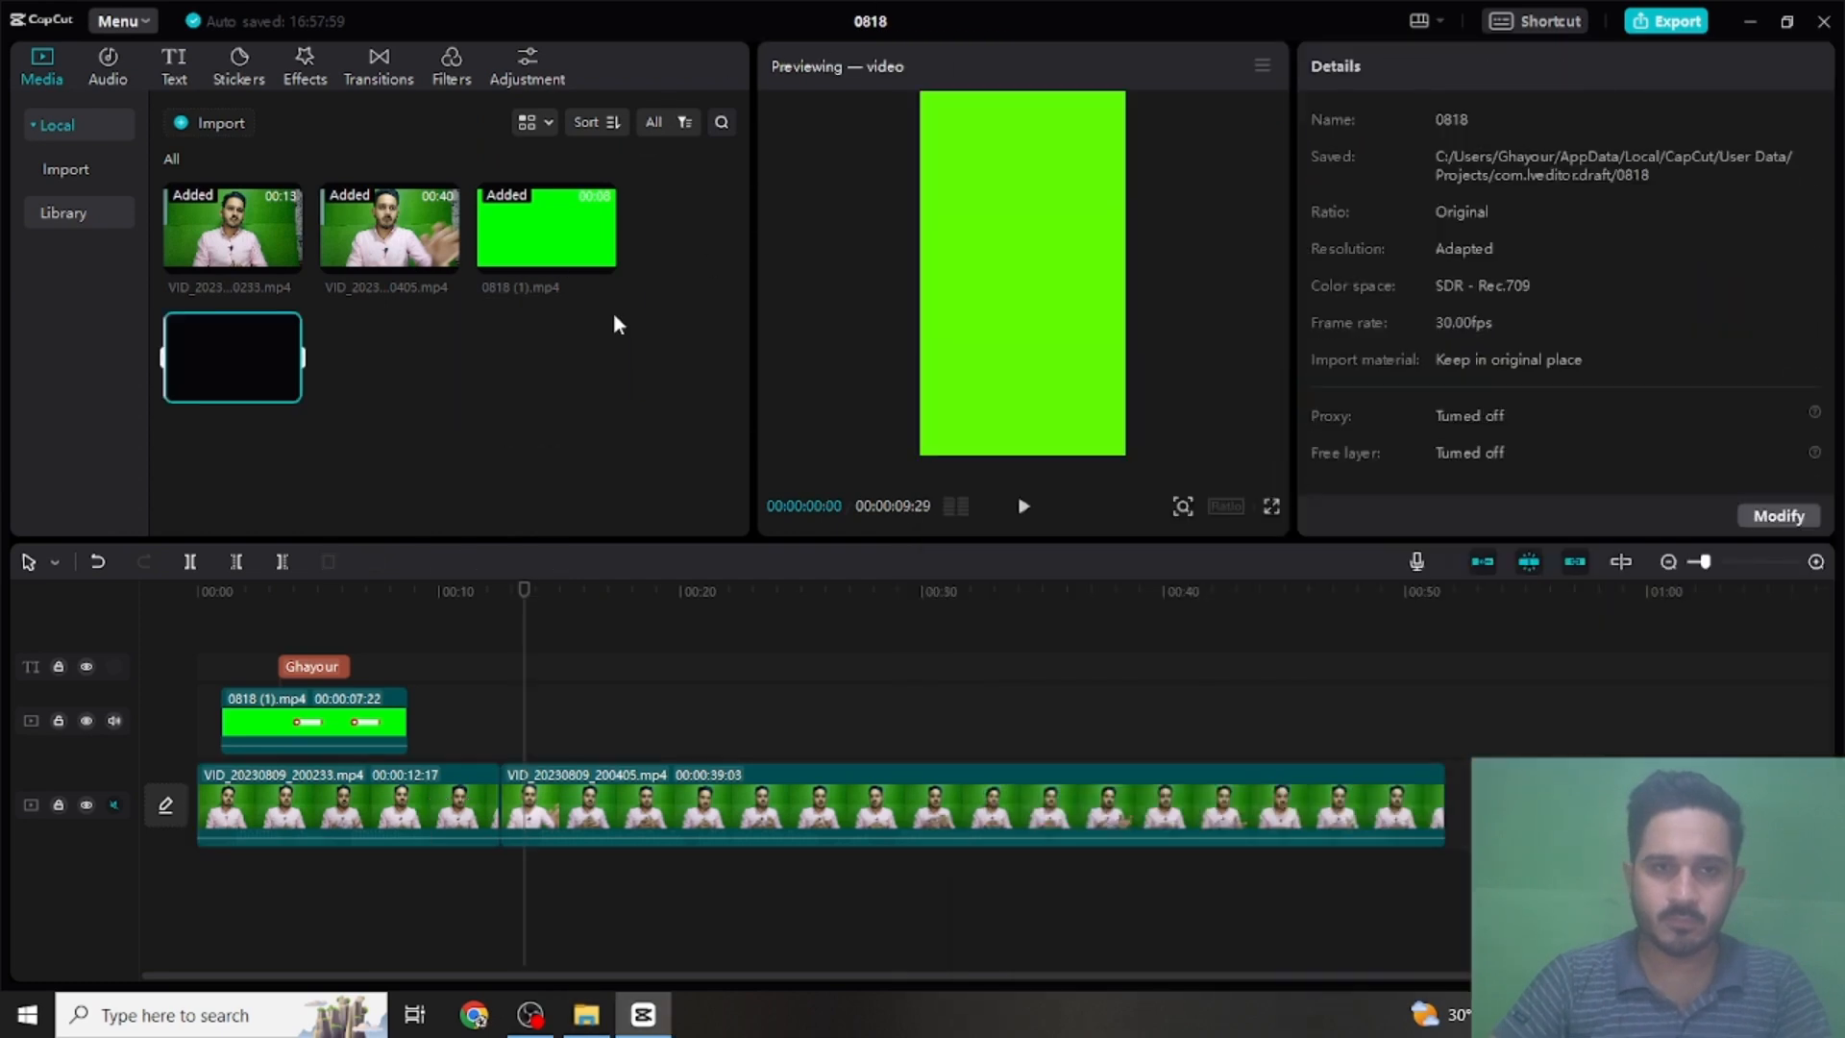
- Place the Green Screen Subscribe Button animation on the overlay track, starting at about 00:00:13:00 above the second main clip
left_click_drag(222, 374, 534, 736)
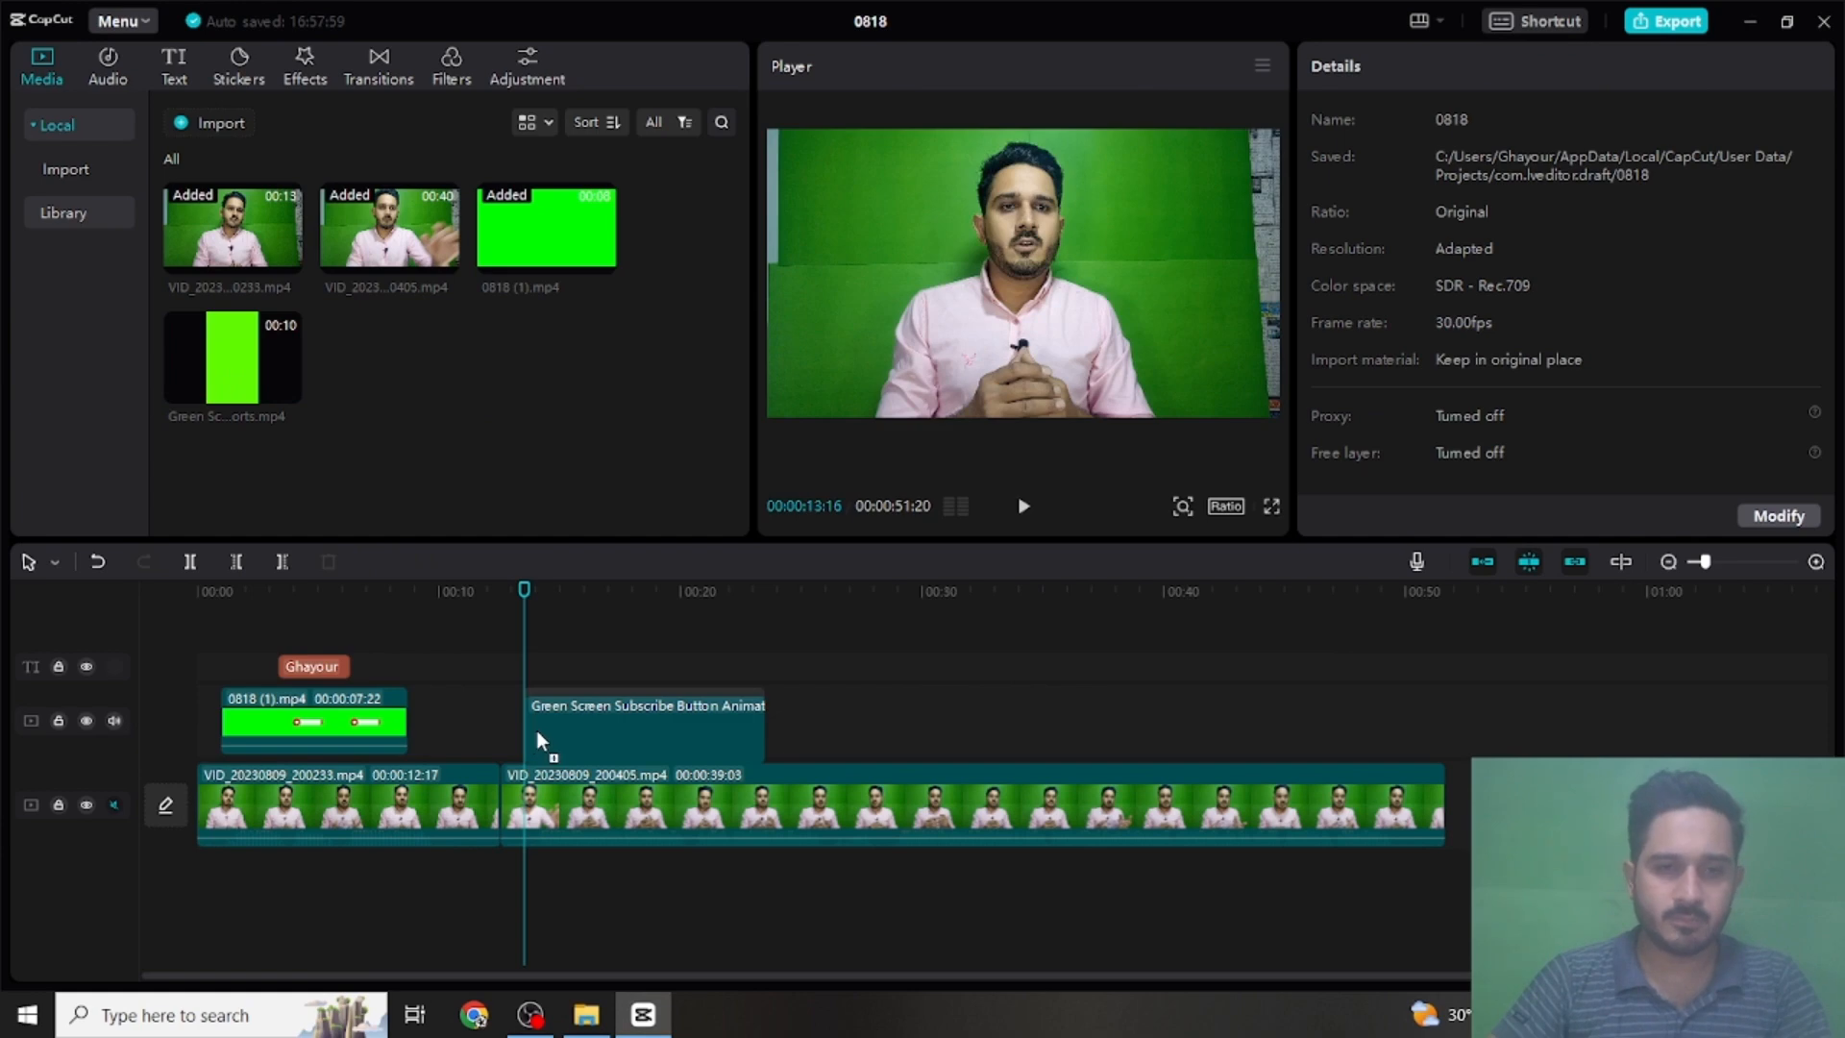
left_click(569, 706)
left_click_drag(566, 704, 580, 719)
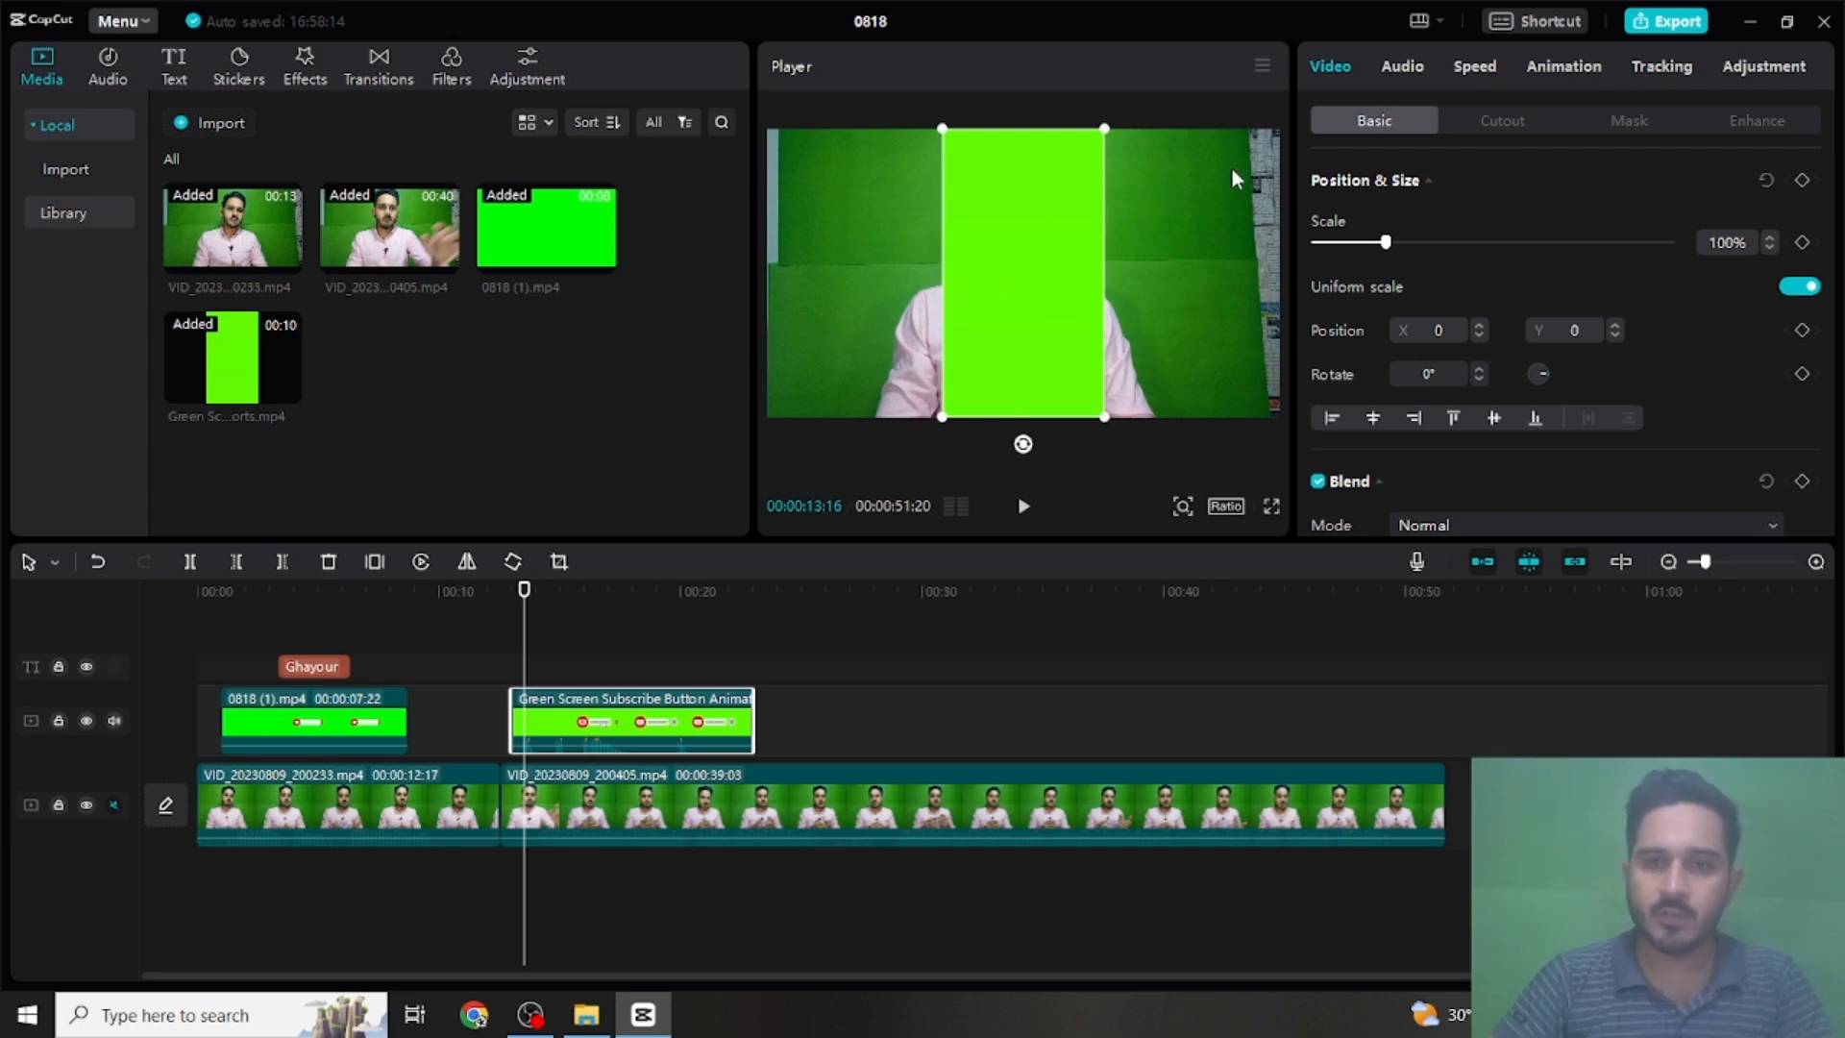
- Chroma-key the new subscribe overlay by sampling its bright green background, with strength 18 and shadow 5
left_click(615, 589)
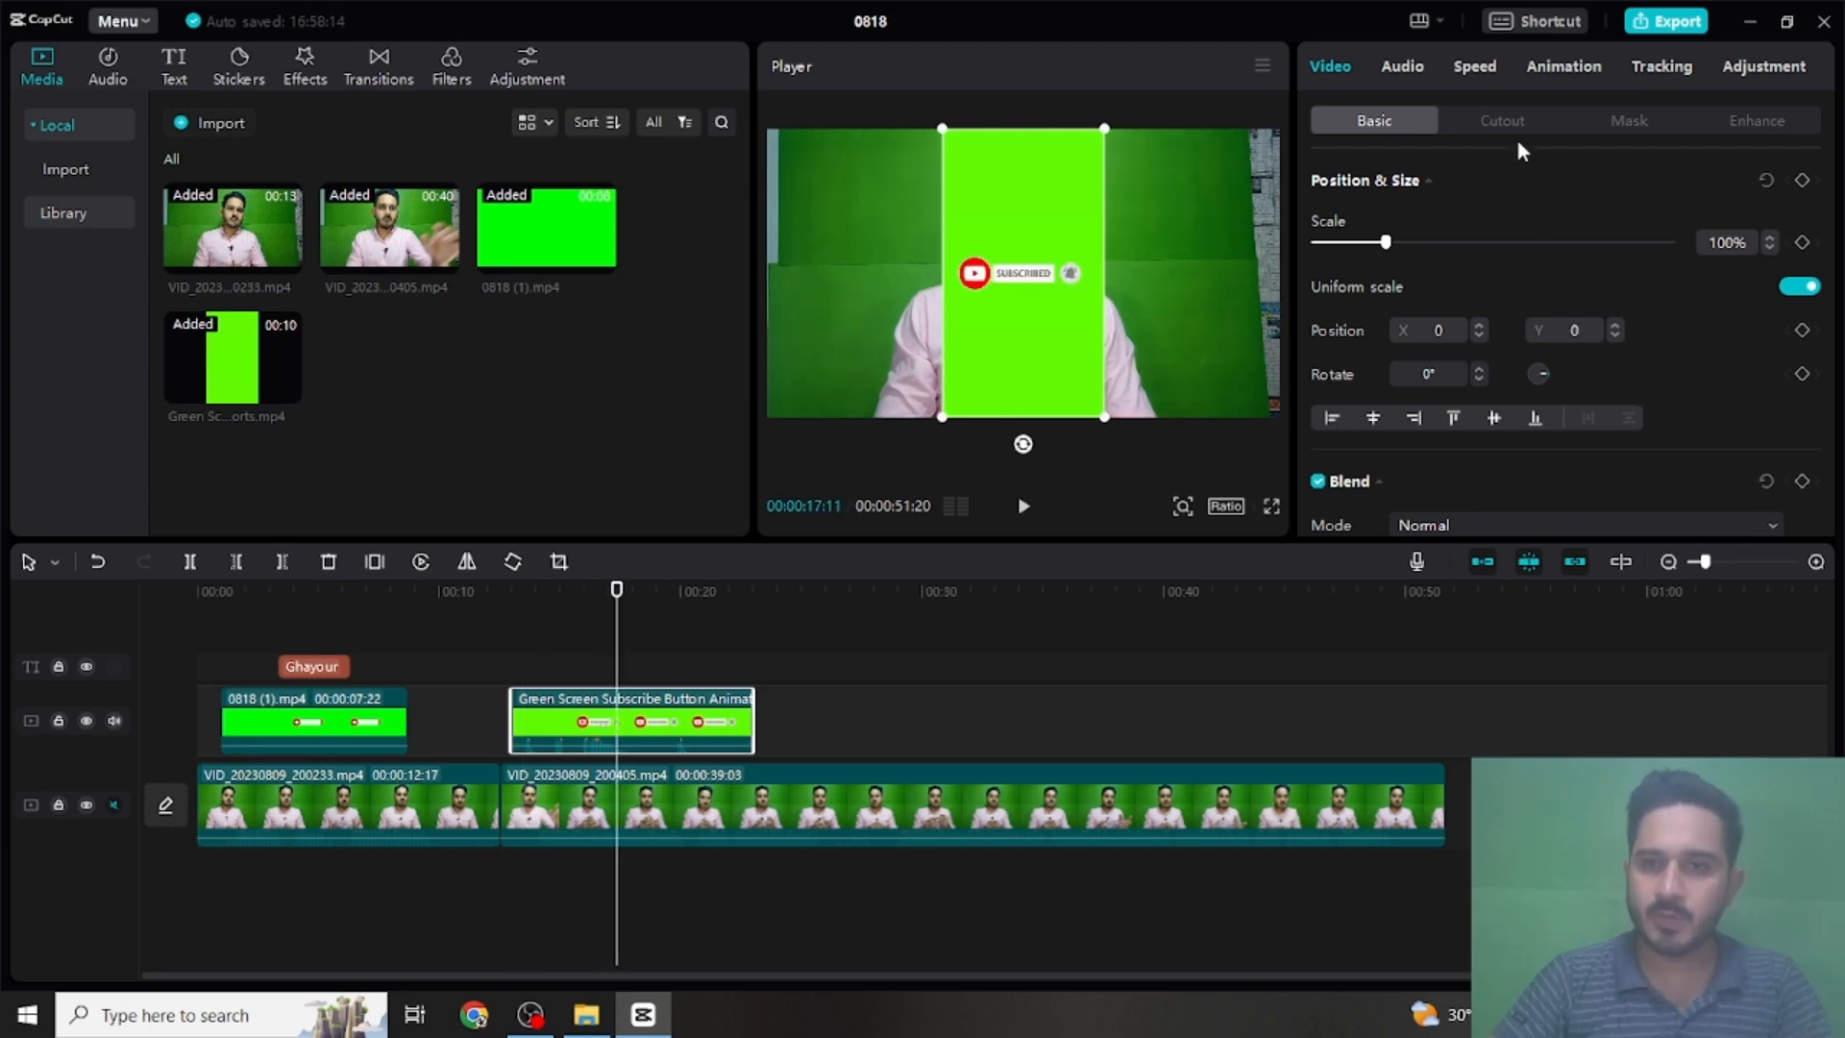
left_click(1491, 132)
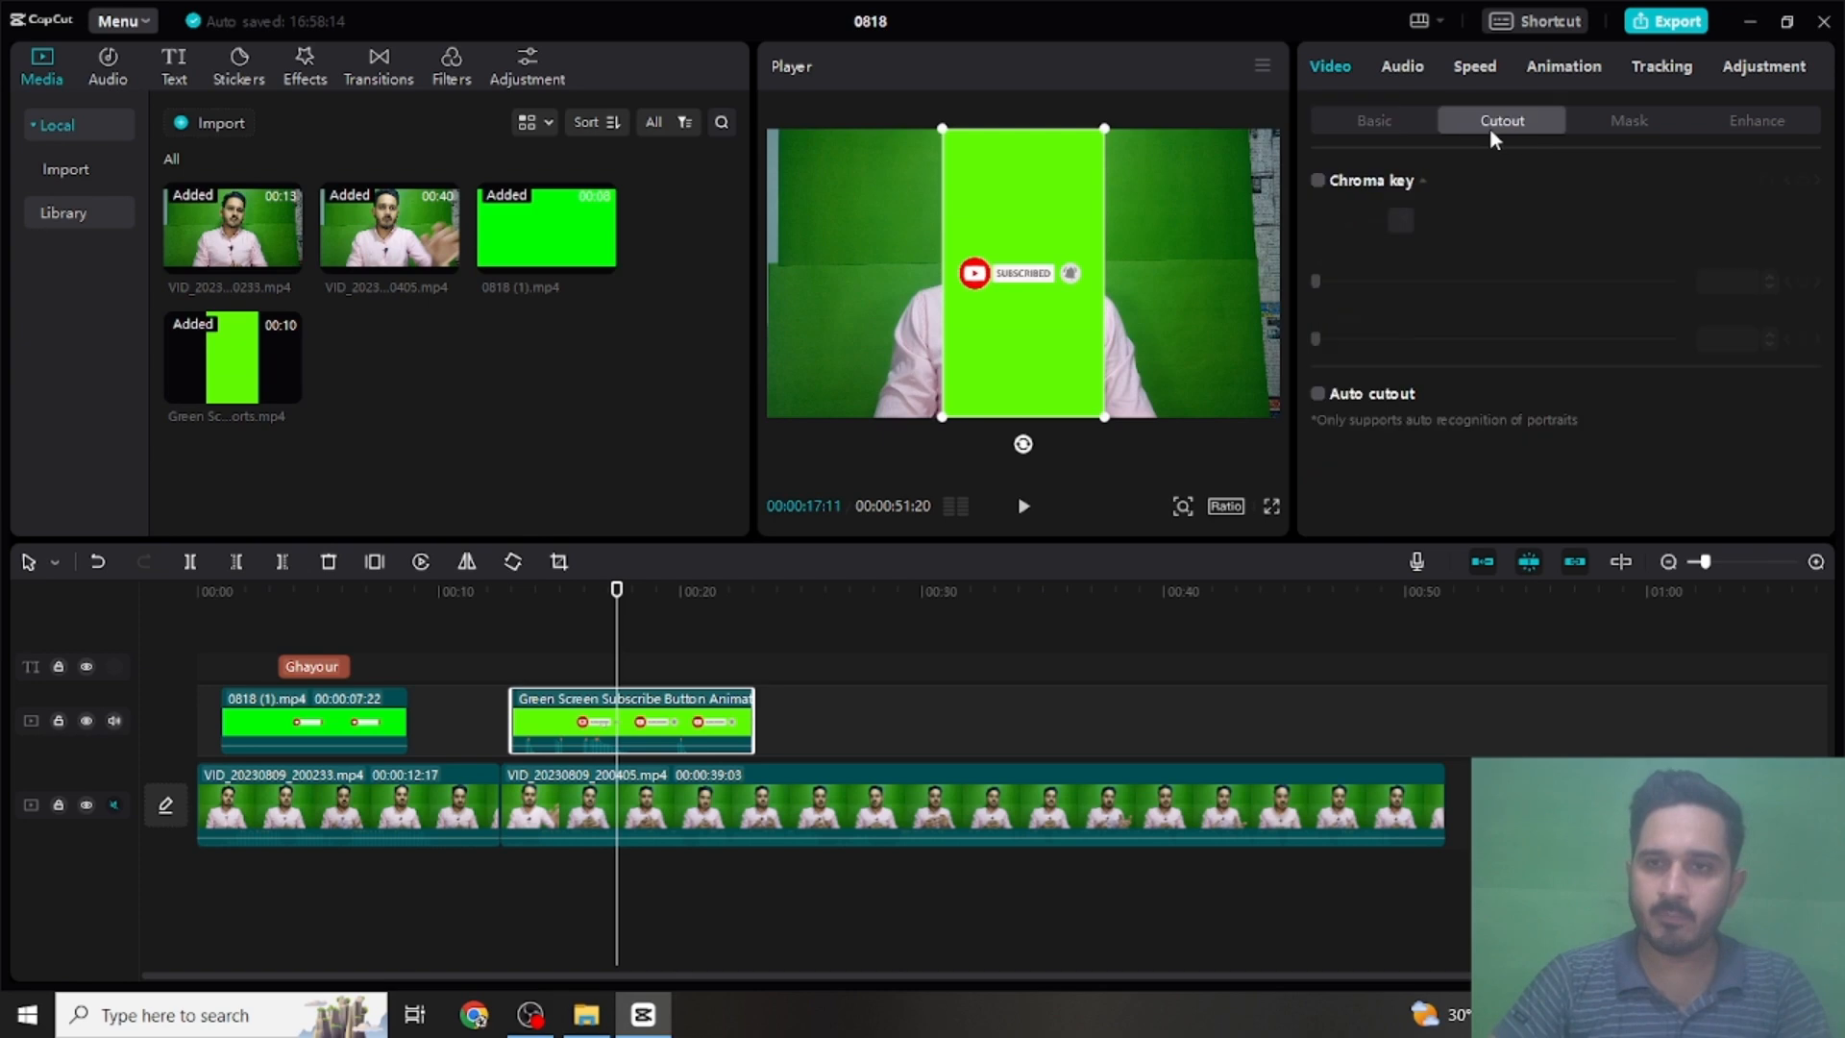
left_click(1318, 181)
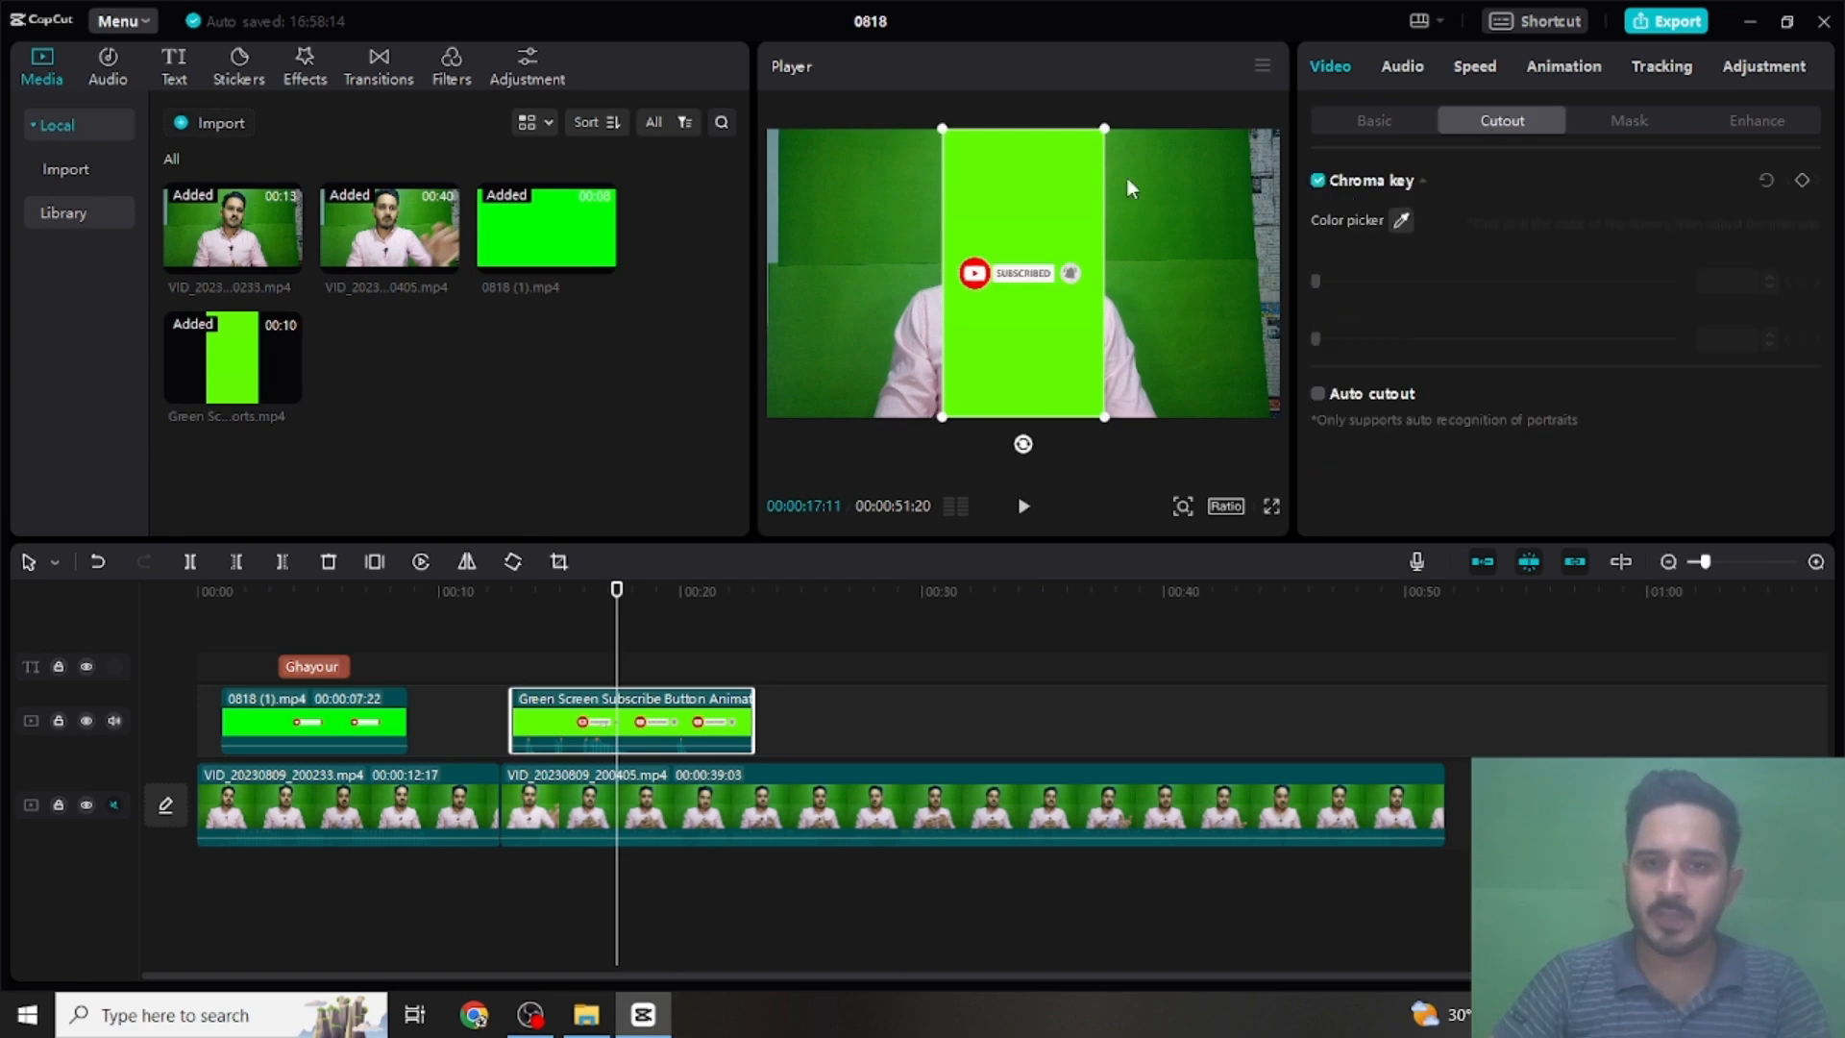
left_click(1065, 162)
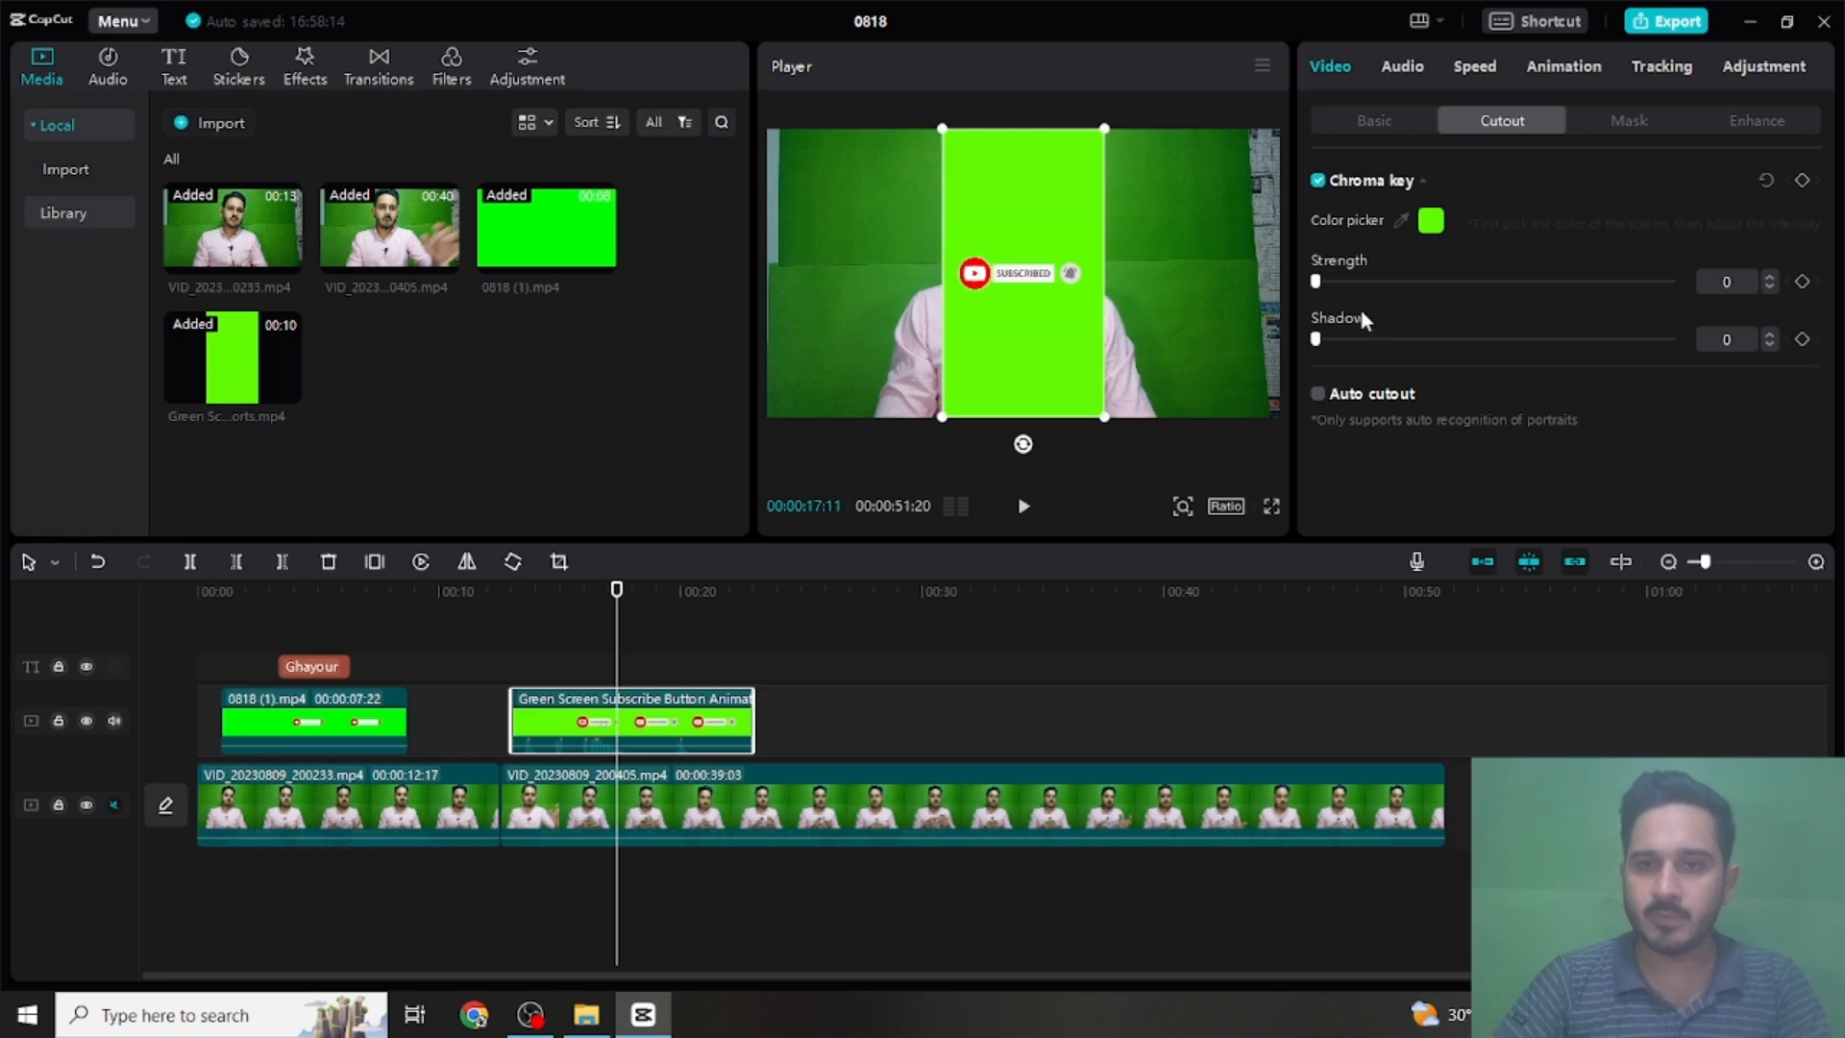
left_click(1373, 282)
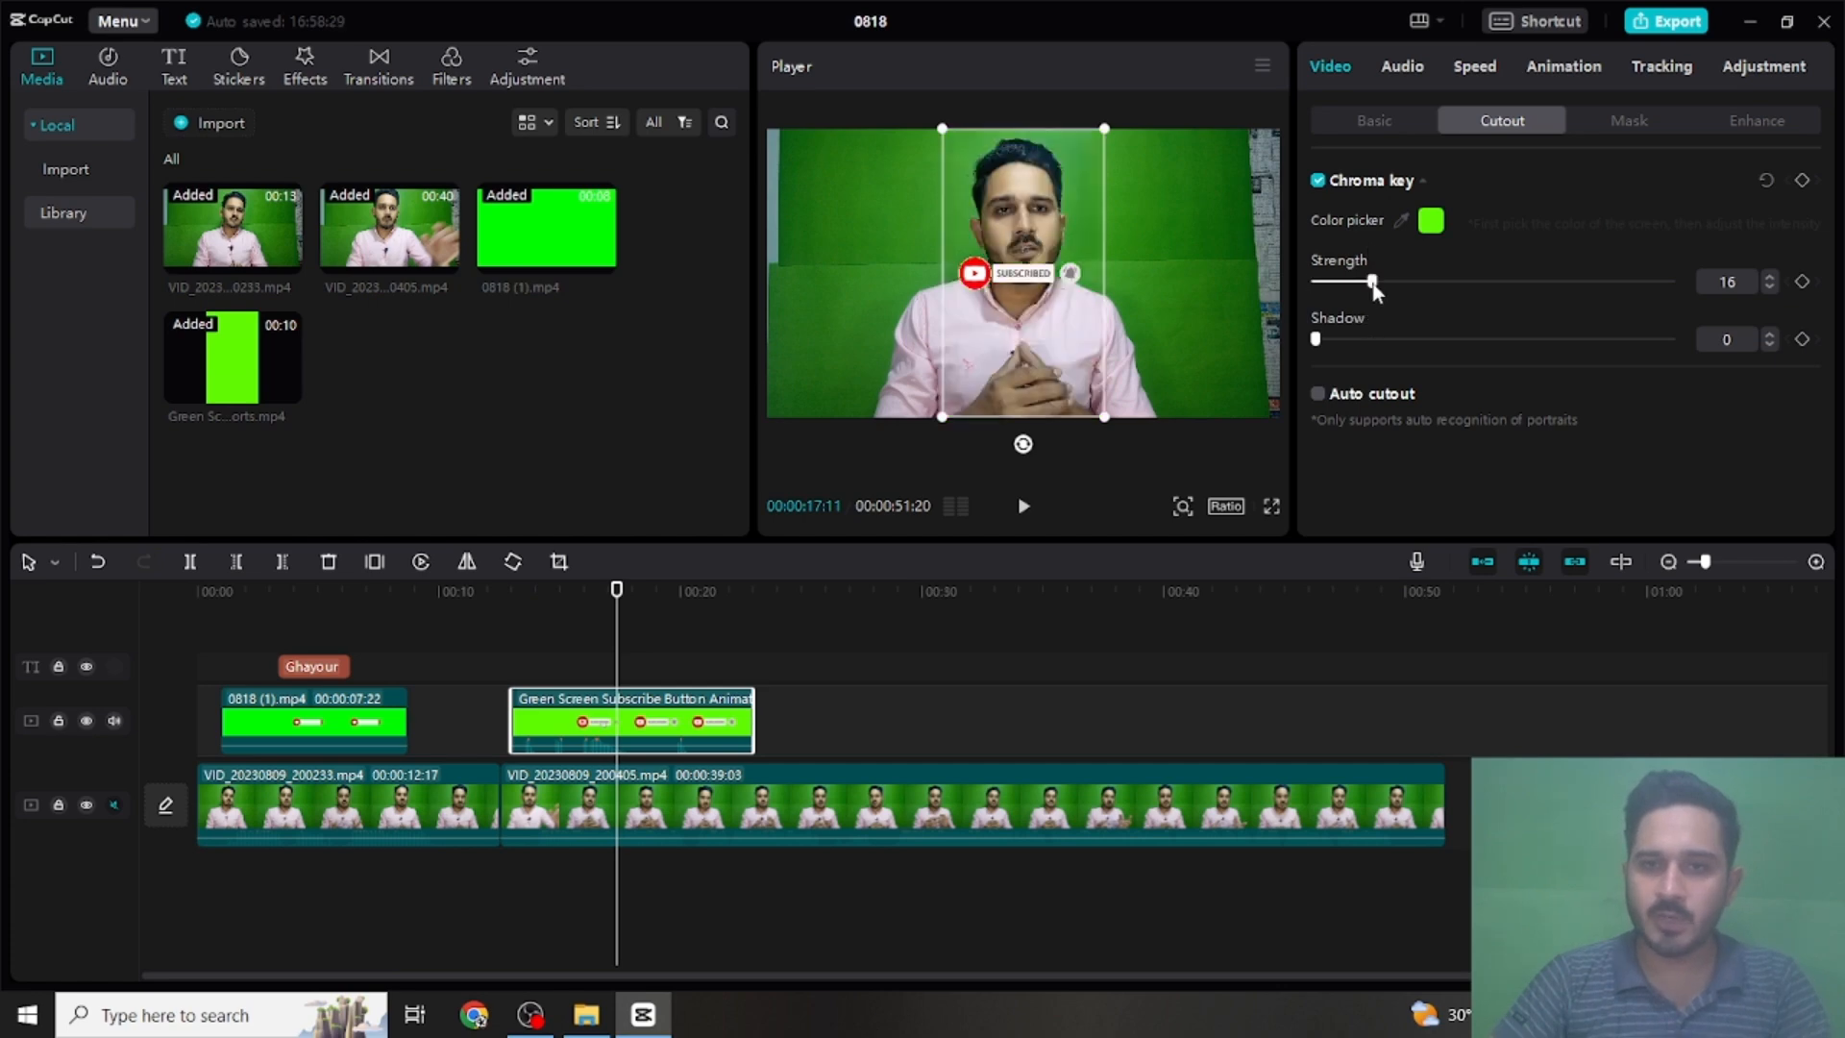
left_click_drag(1374, 286, 1336, 342)
- Move the subscribe button overlay to the bottom centre of the frame and enlarge it to about 150%
left_click_drag(1037, 280, 1046, 403)
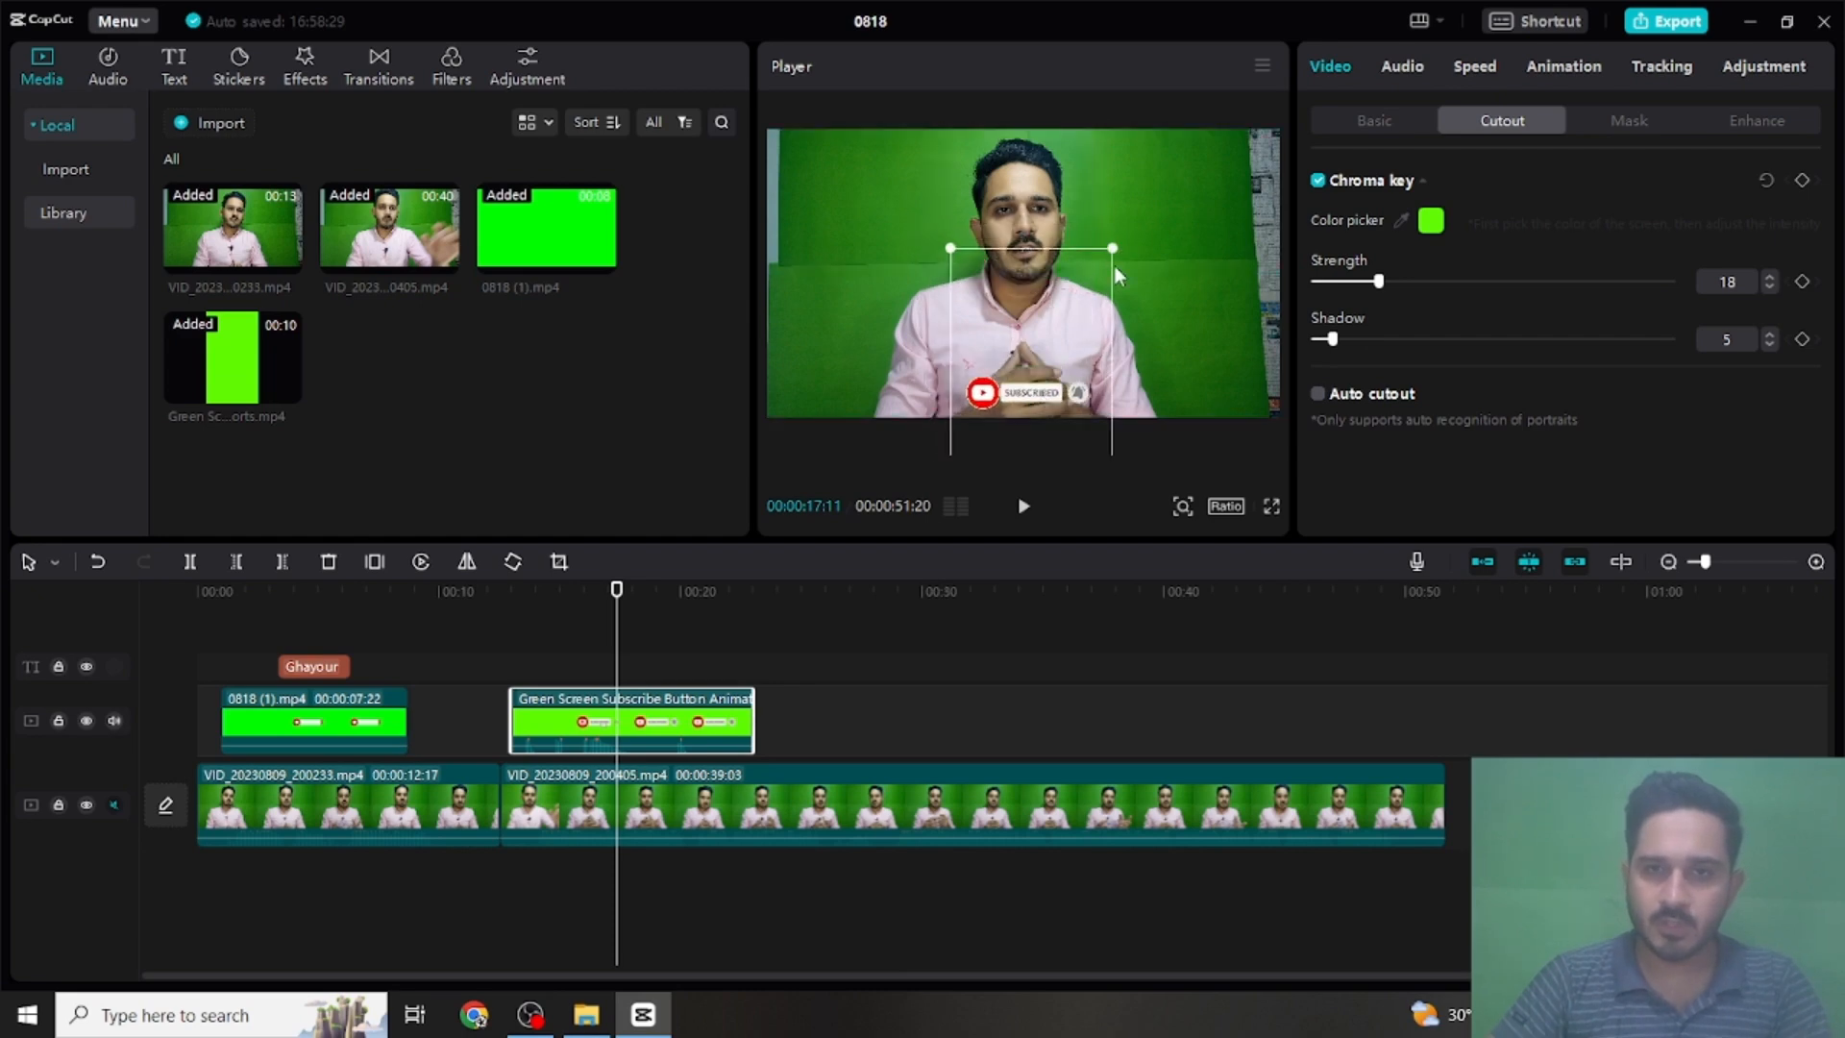
left_click_drag(1110, 251, 1155, 177)
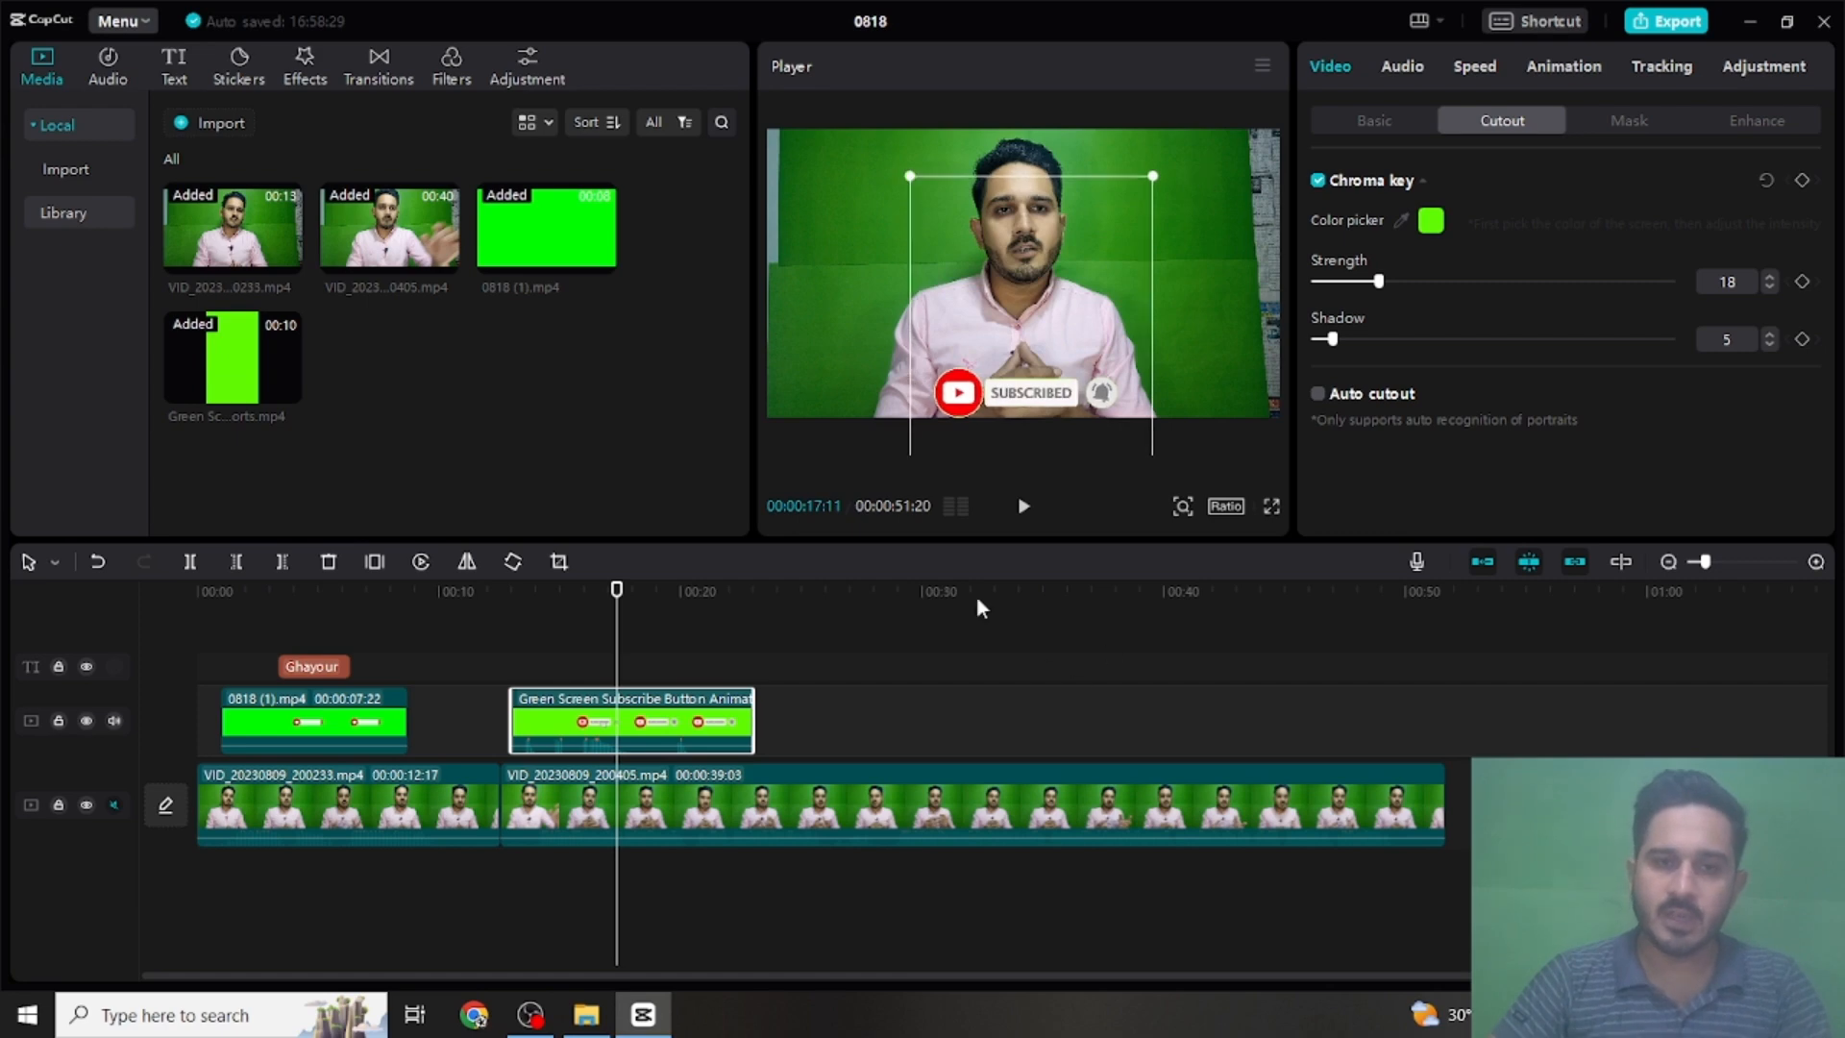
- Play the second subscribe overlay full screen from 00:00:13:01 to review its keying and placement
left_click(511, 596)
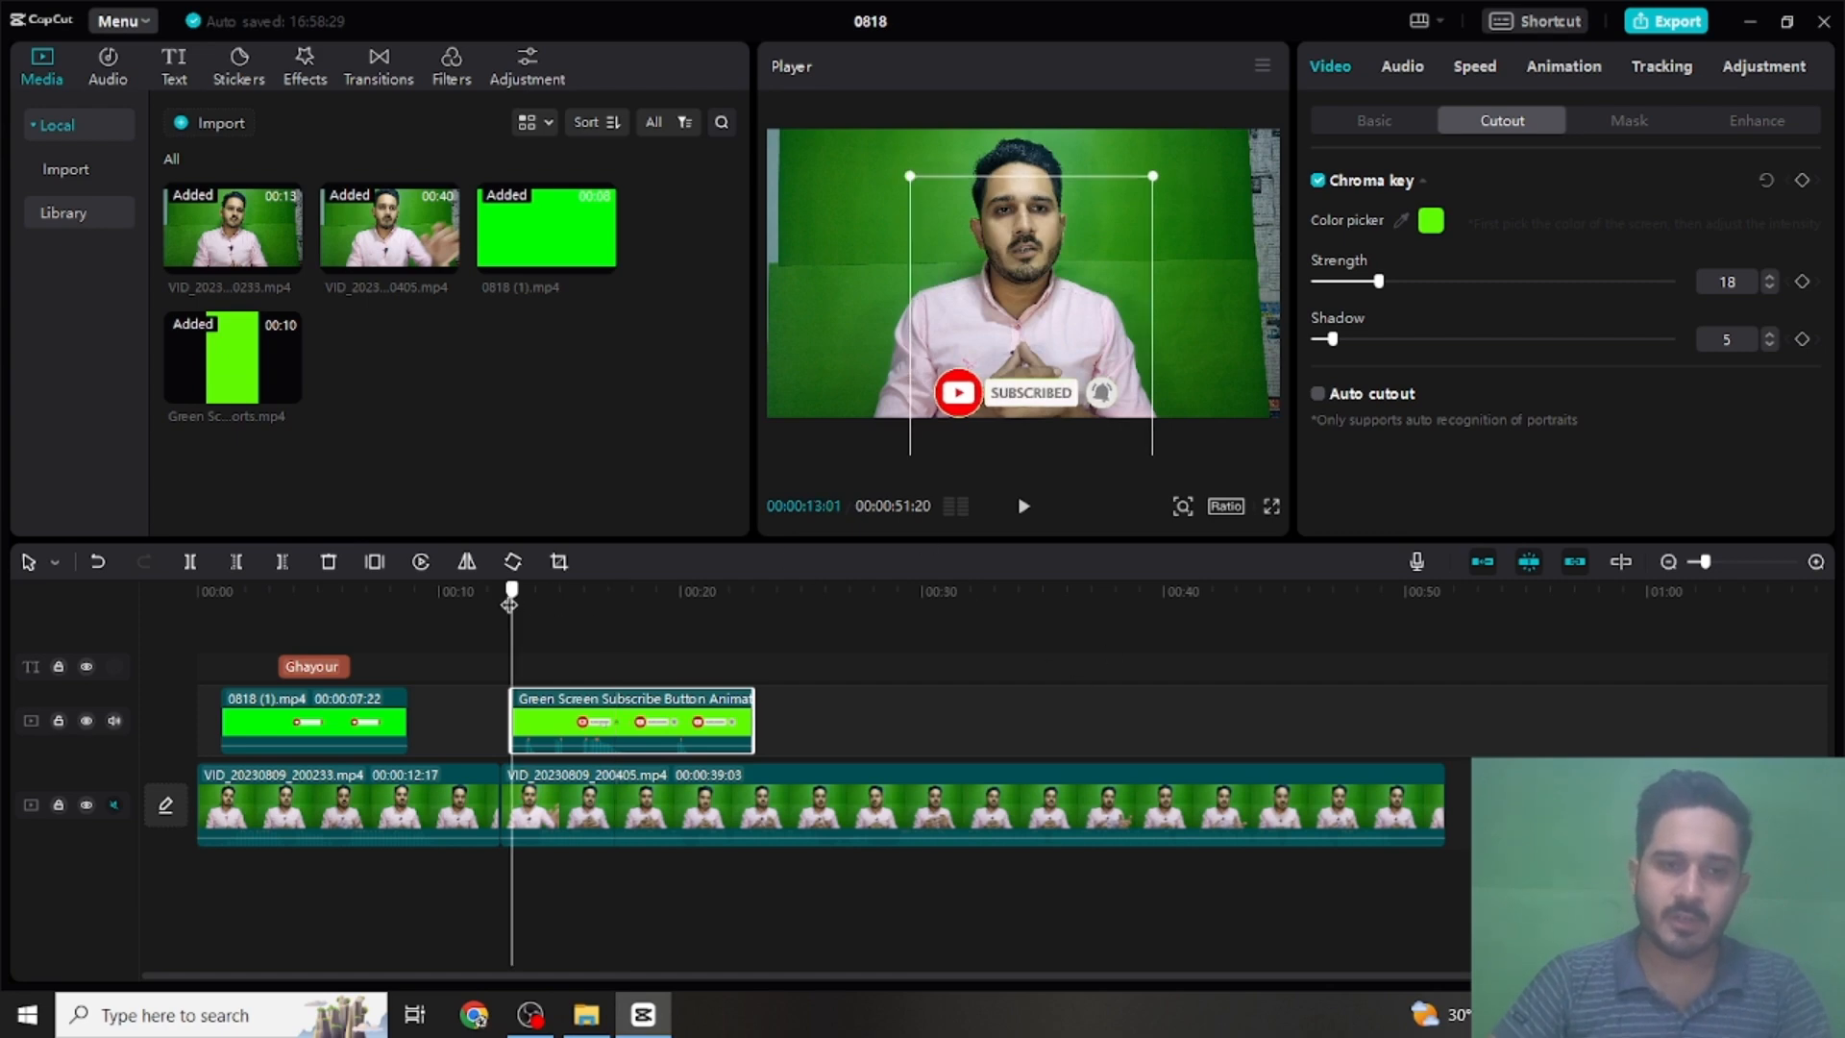
left_click(1271, 510)
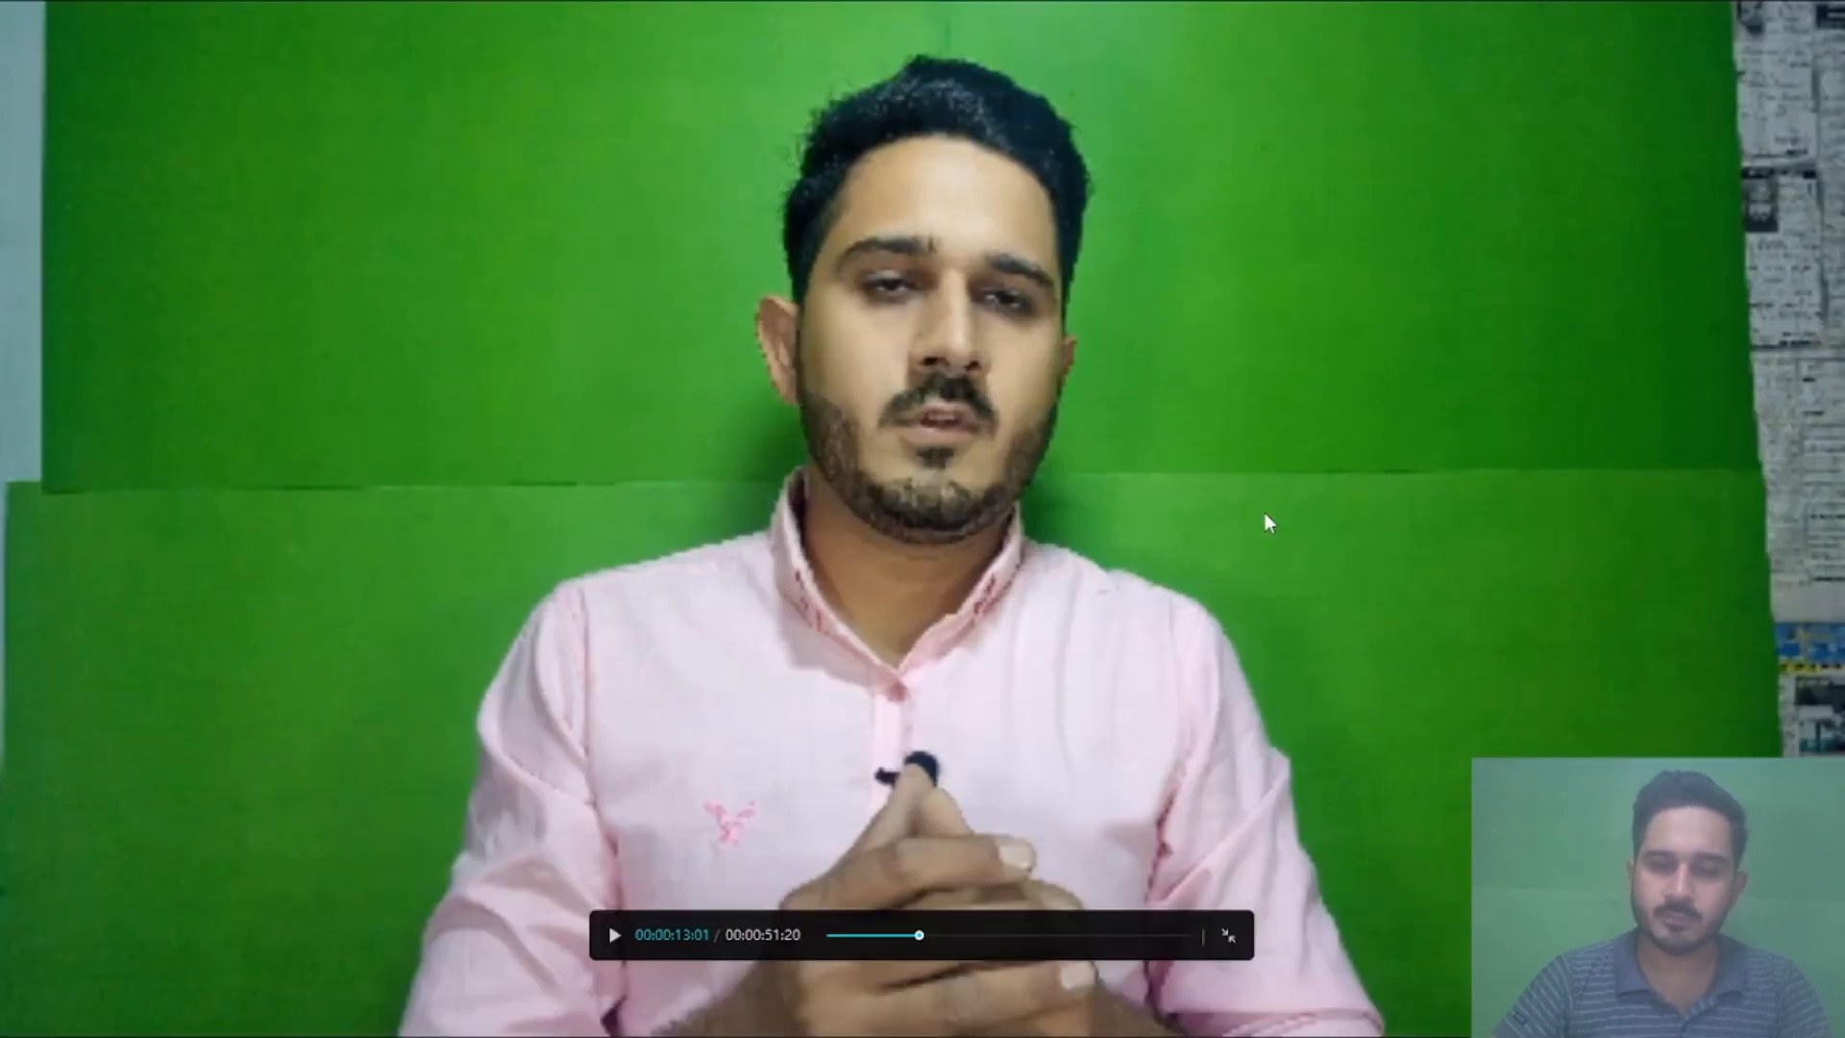
key("space")
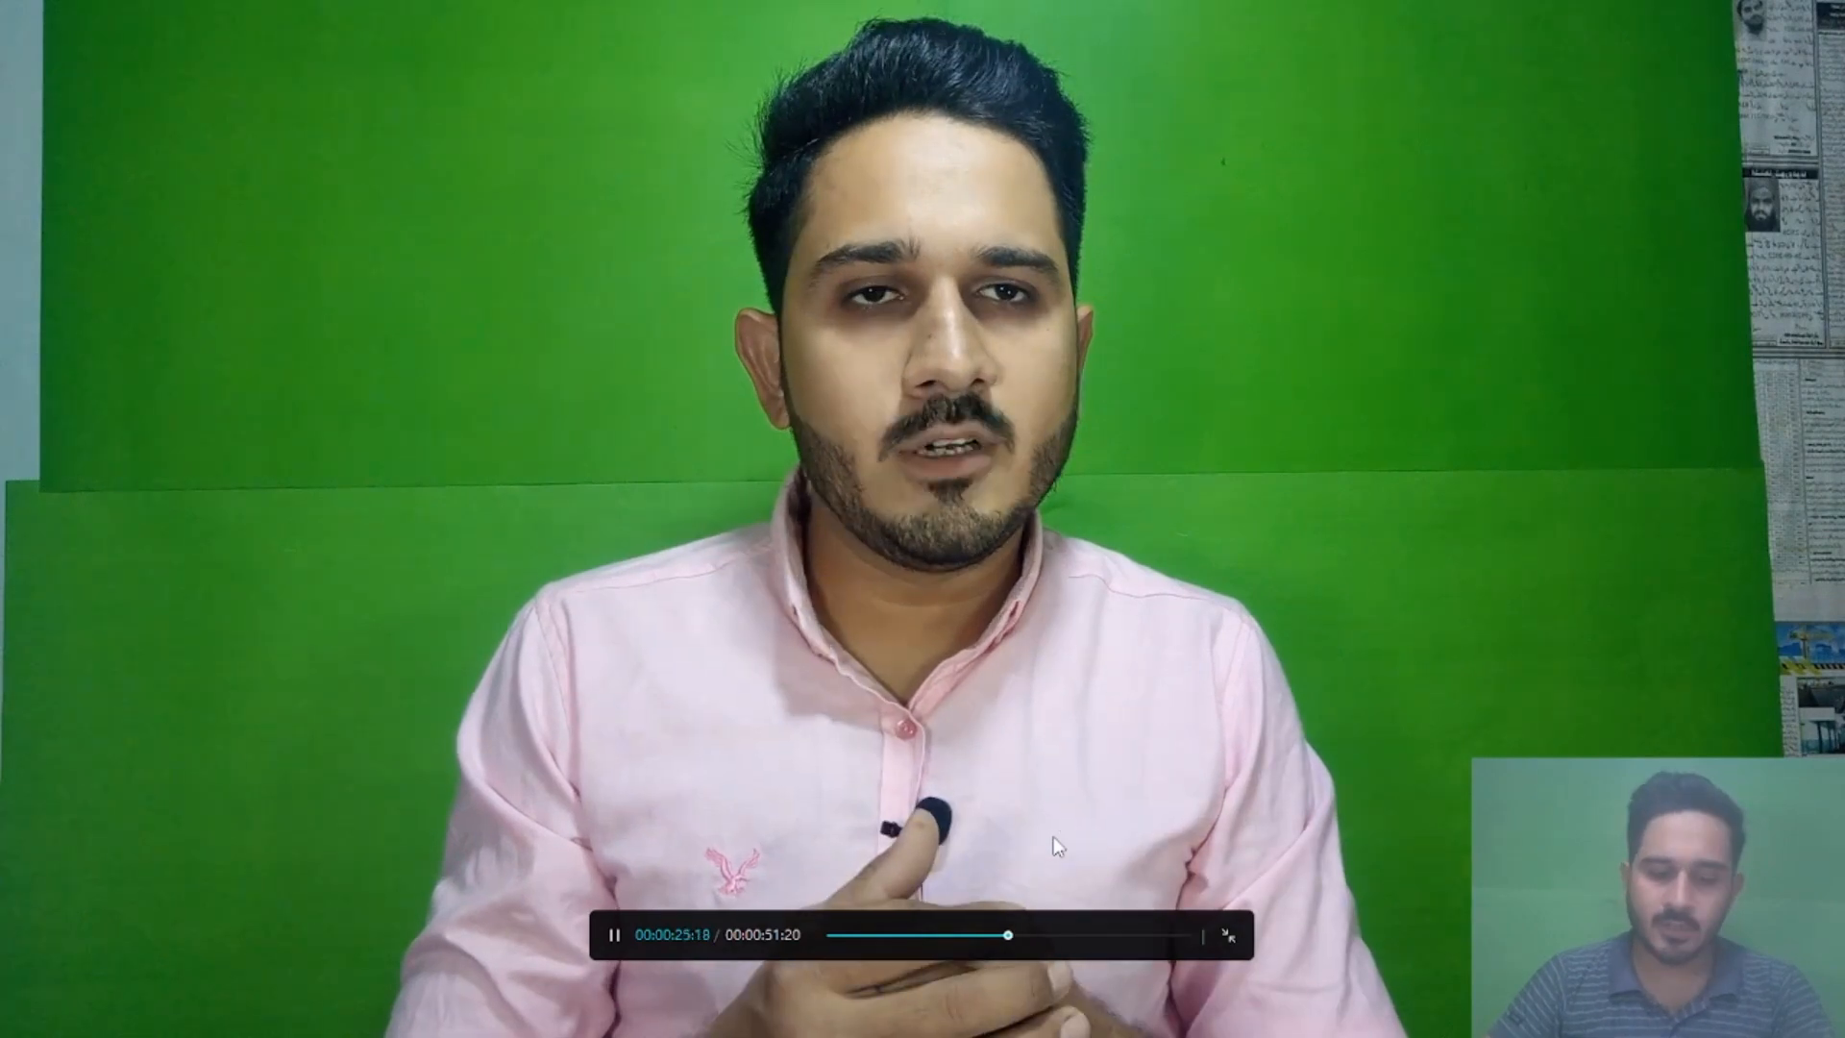
key("Escape")
- Add the Glare 2 light-effect transition at the cut between the first and second main clips
left_click(402, 815)
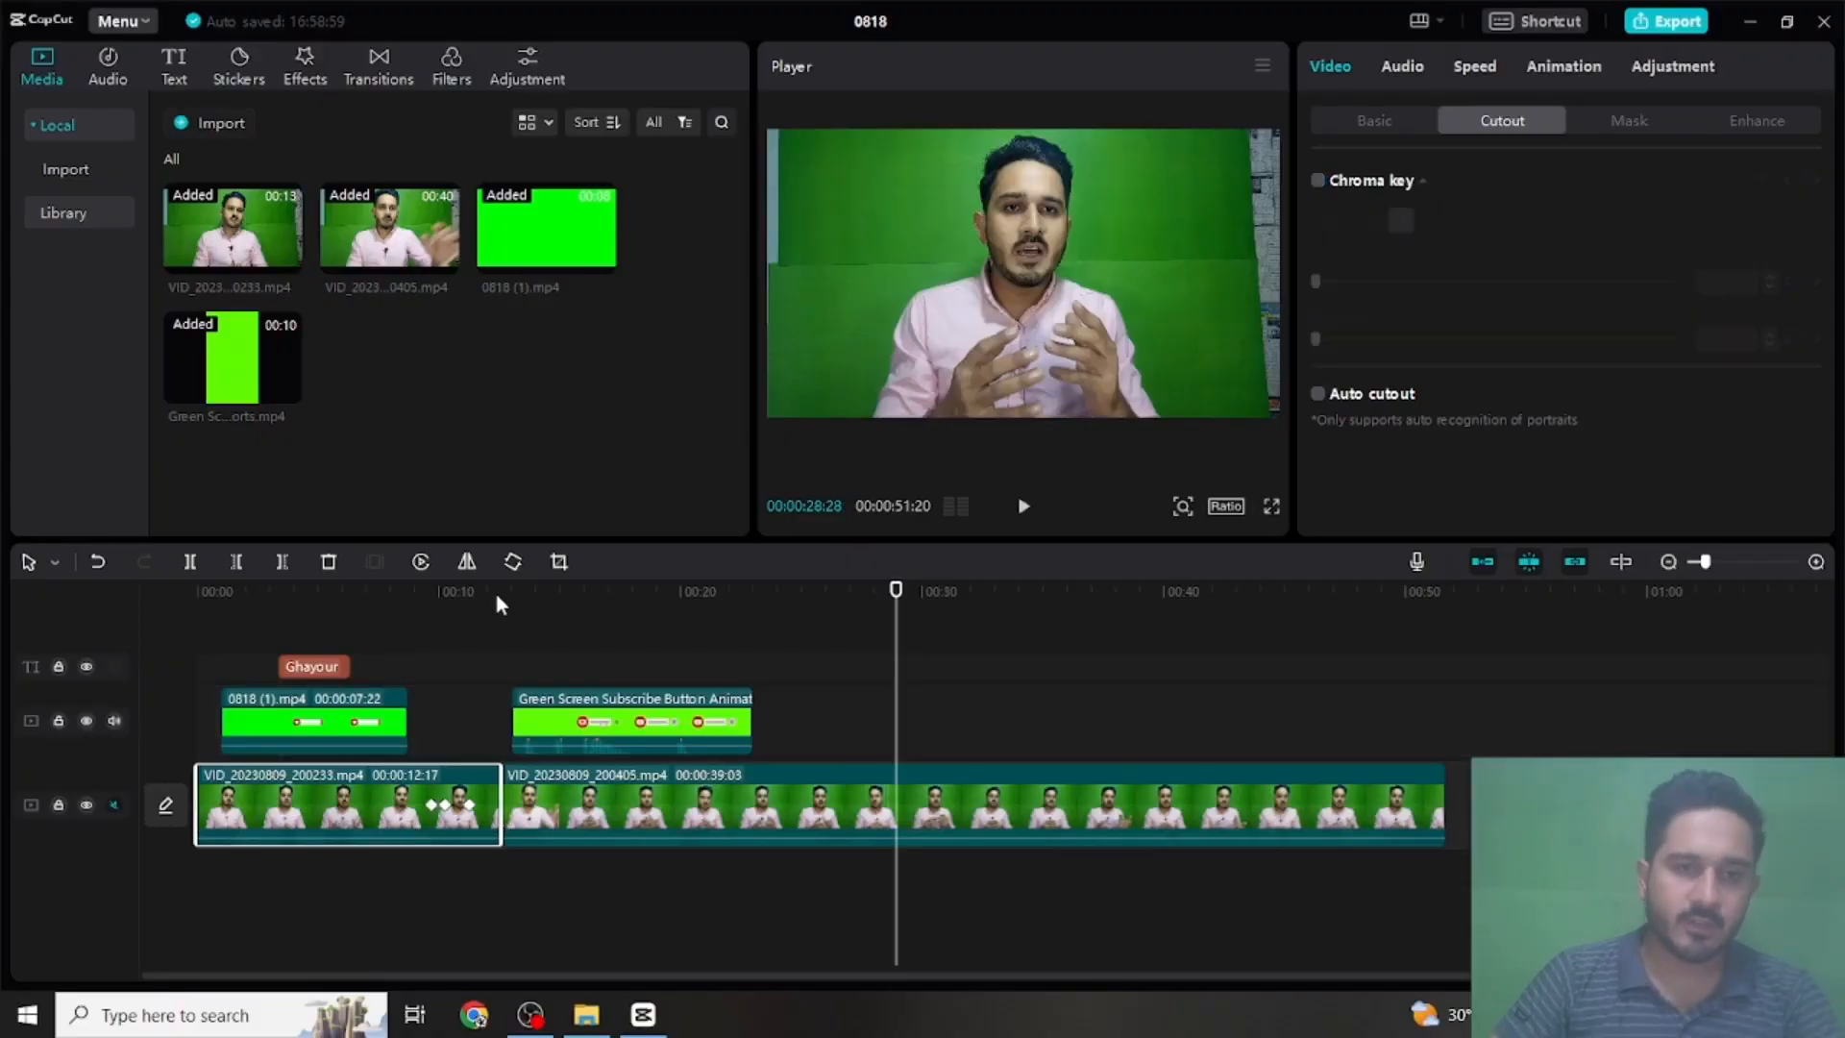
left_click_drag(476, 589, 511, 588)
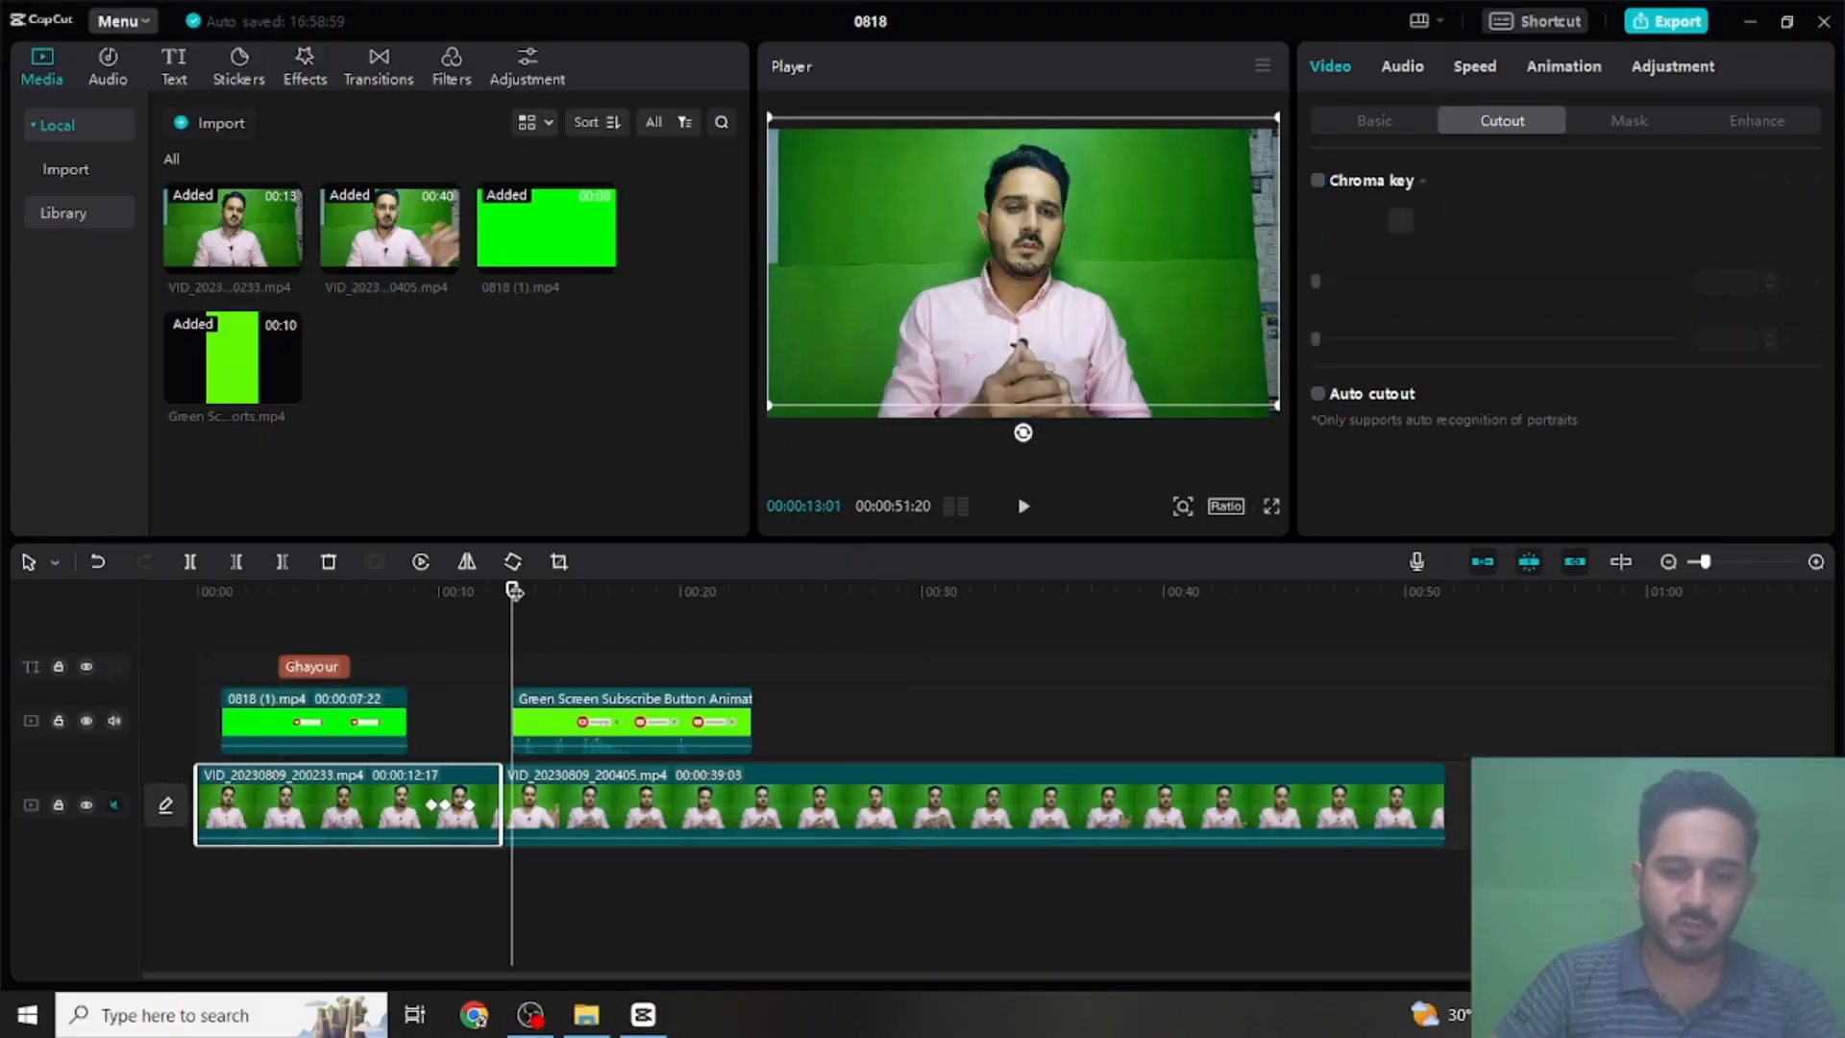
key("Left")
key("Left")
key("Left")
key("Left")
key("Left")
key("Left")
key("Left")
key("Left")
key("Left")
key("Left")
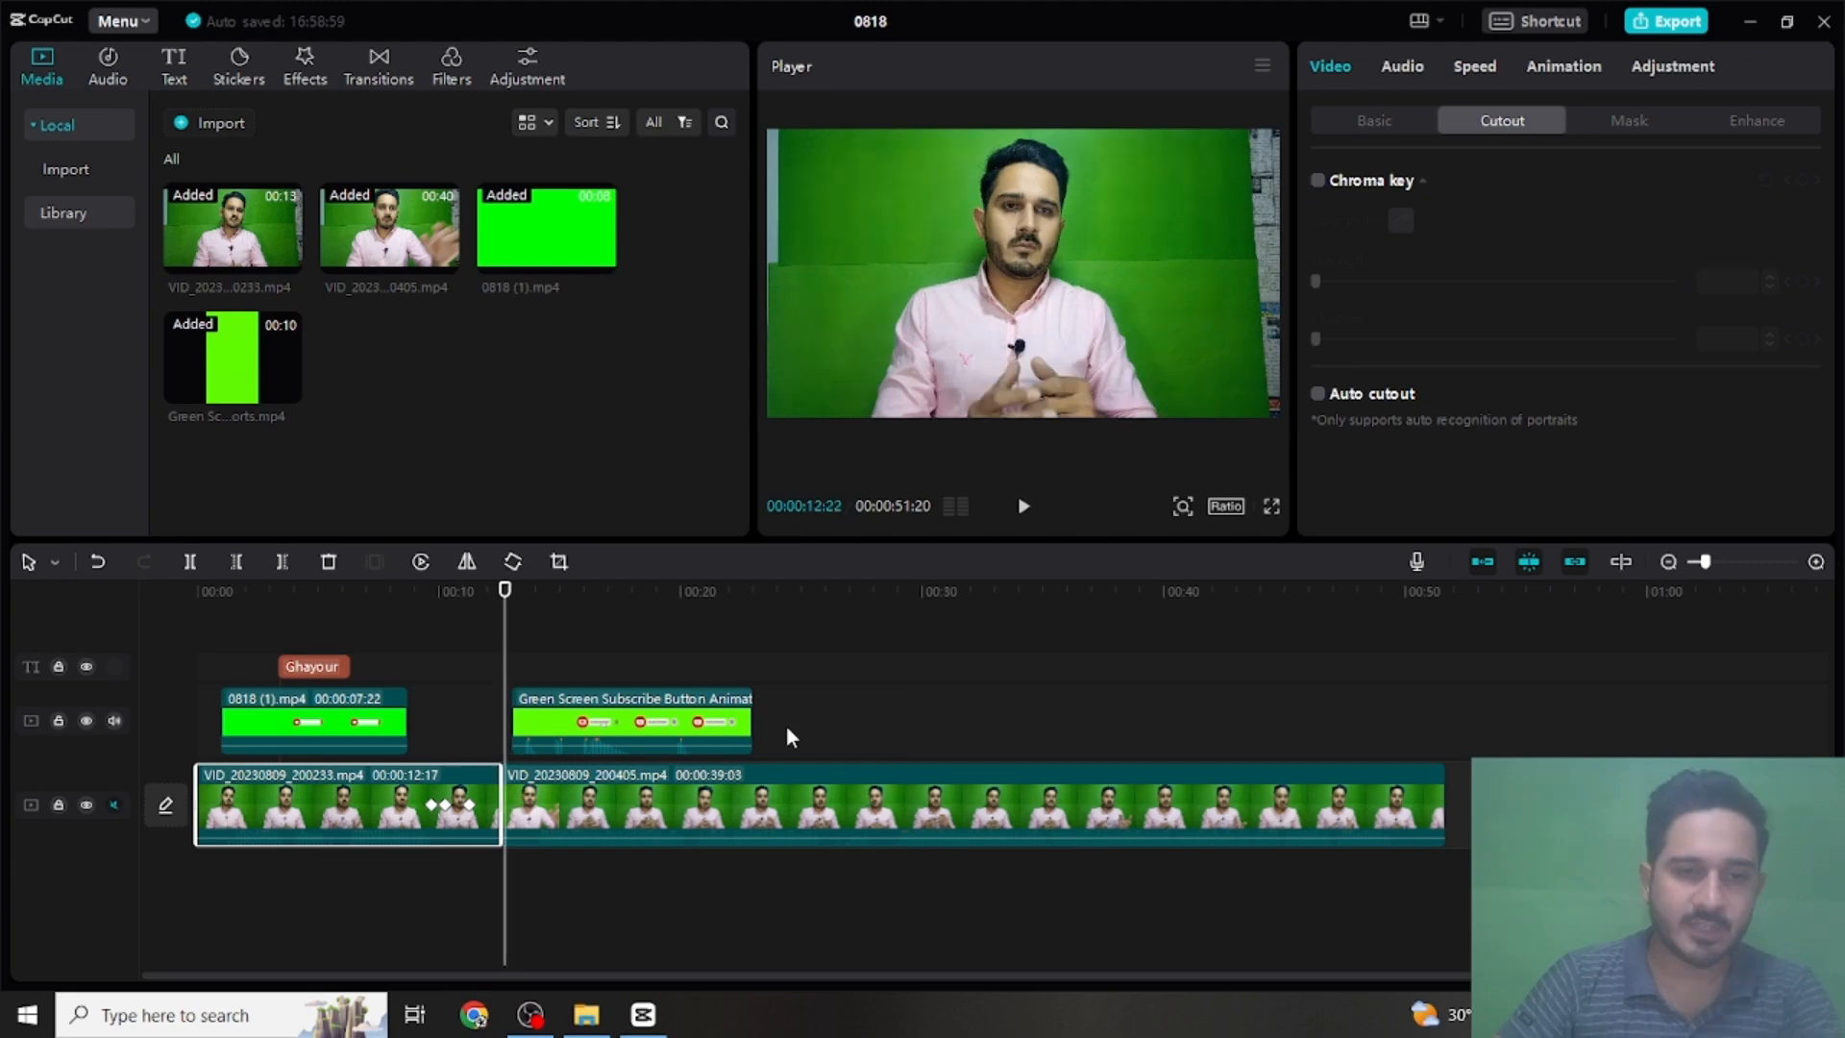
key("Left")
key("Left")
key("Left")
key("Left")
key("Left")
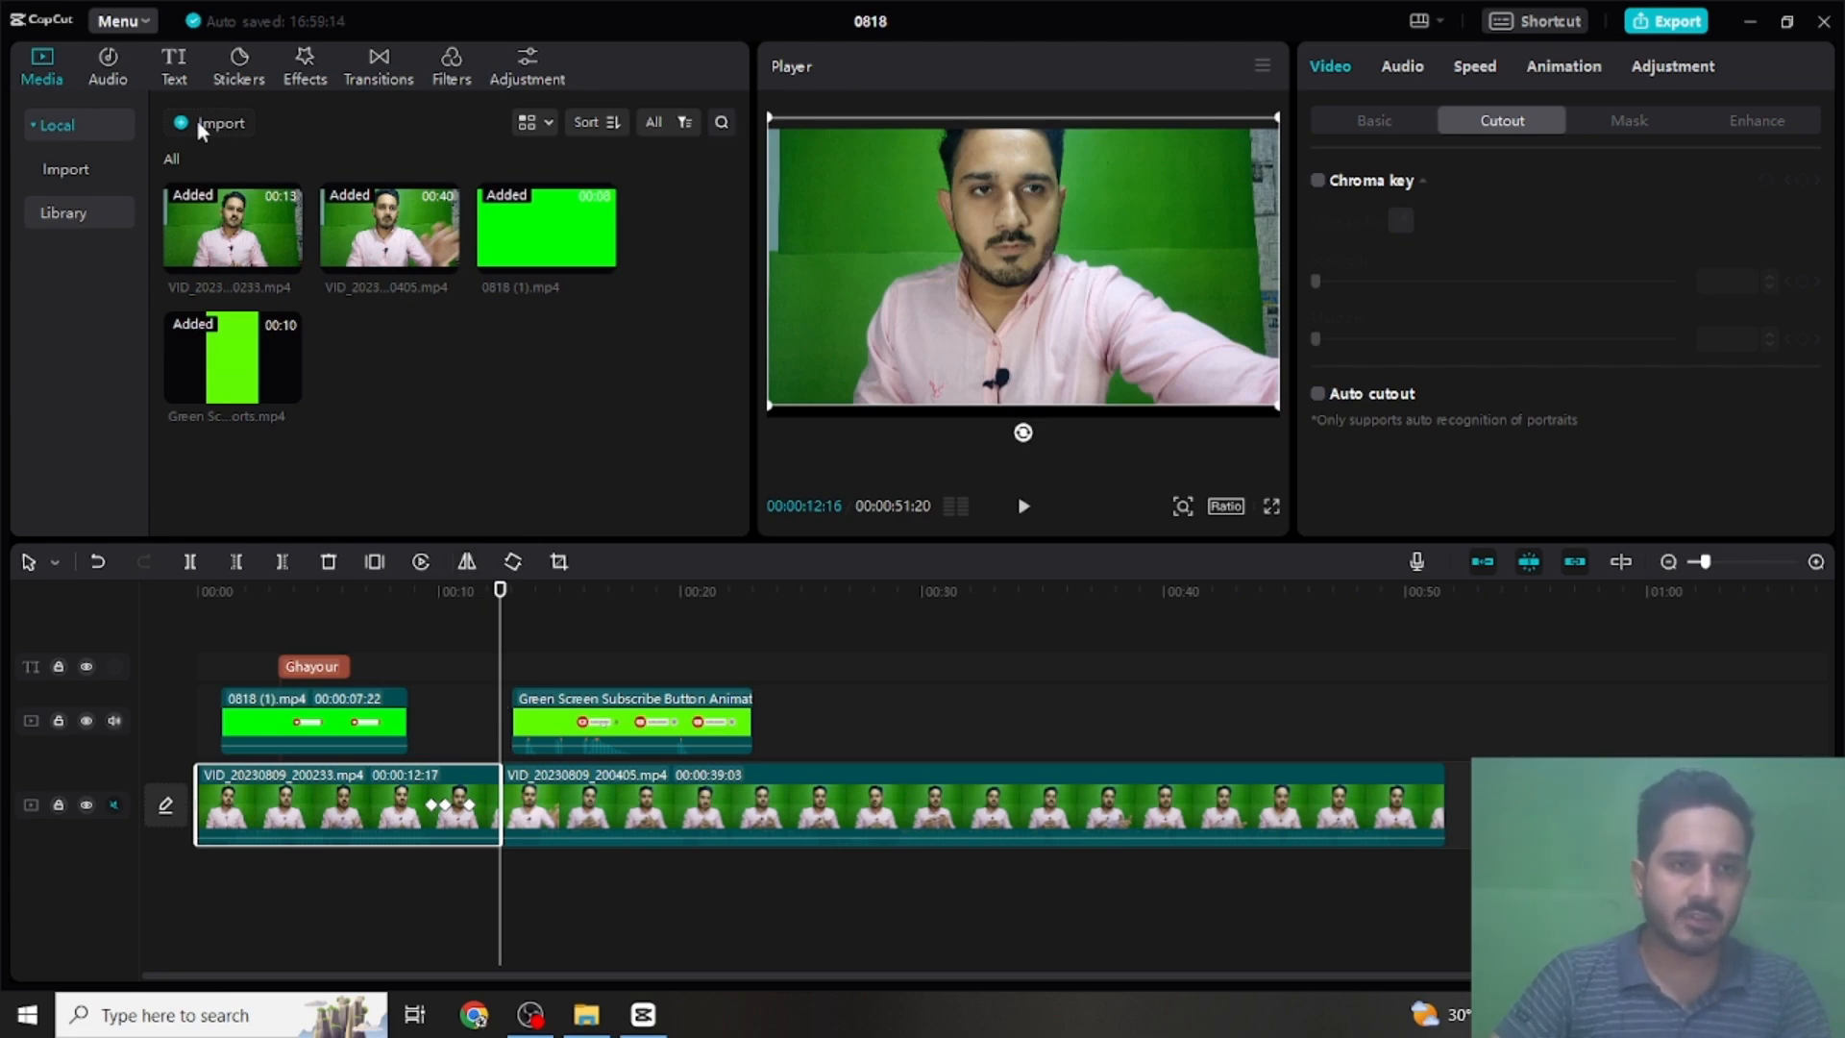
left_click(357, 63)
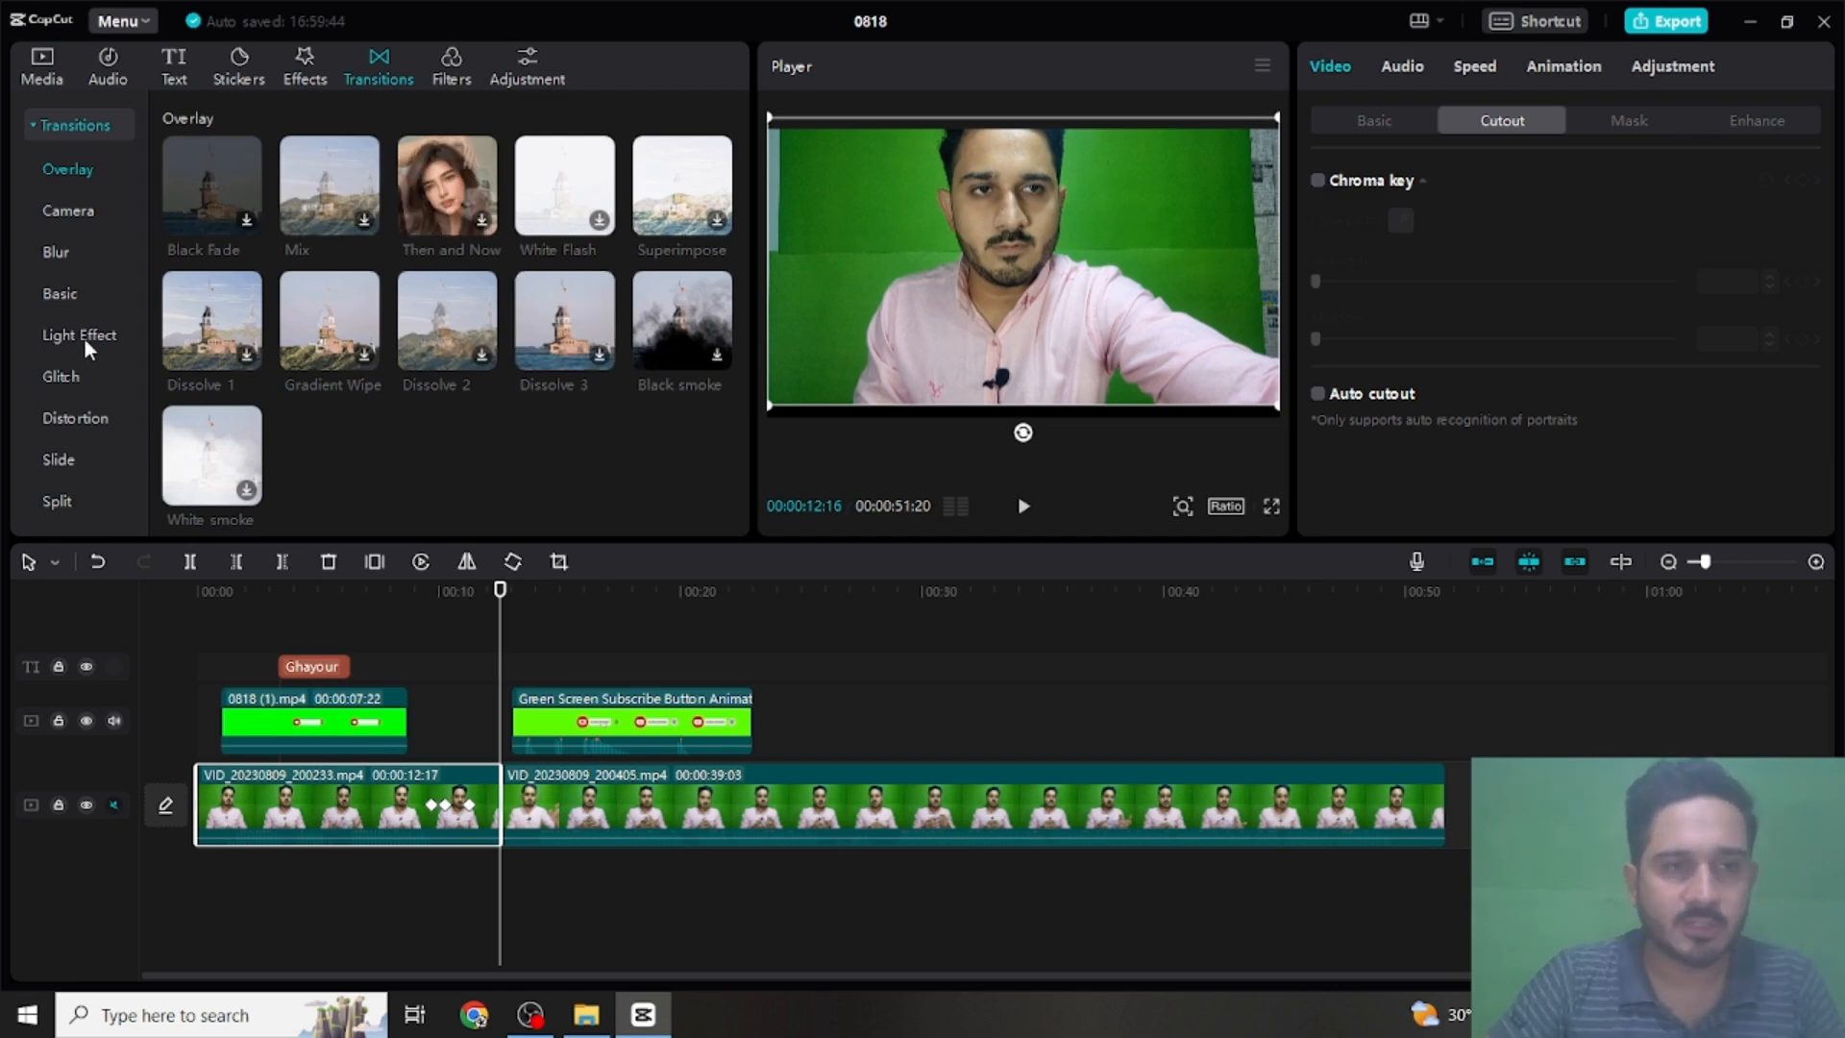
left_click(84, 338)
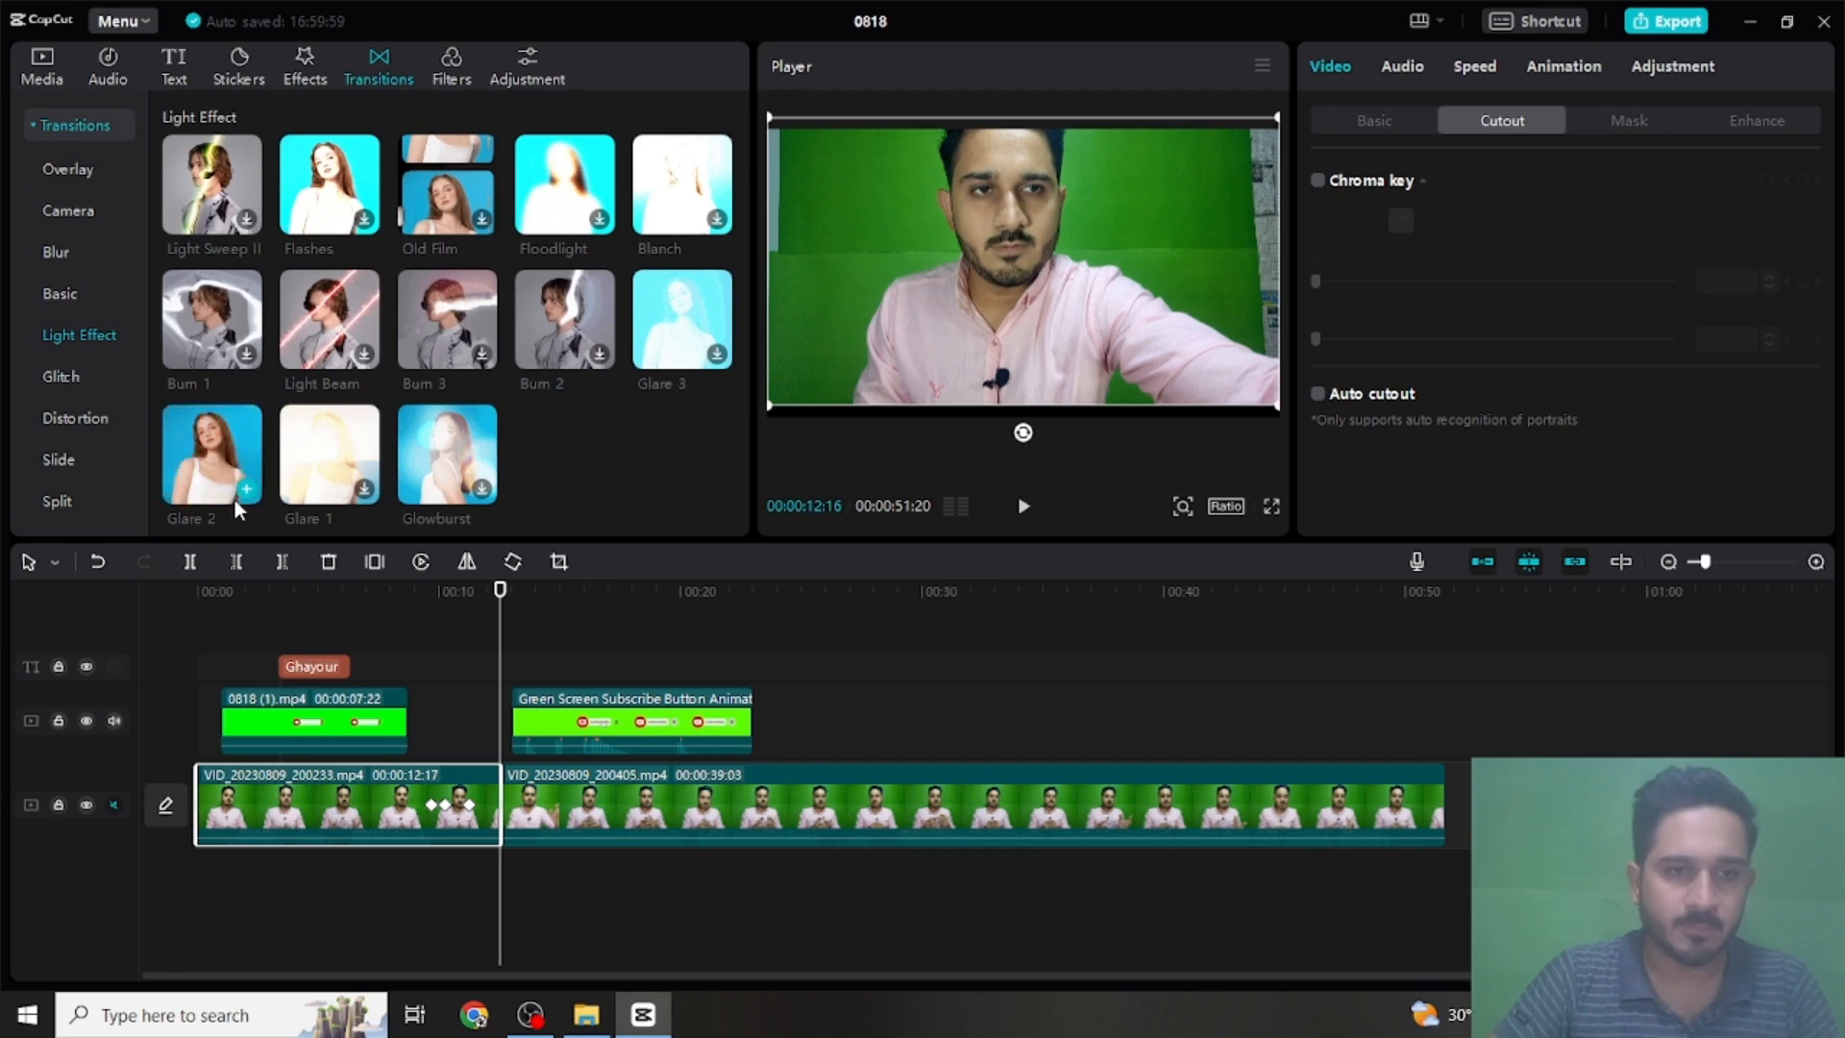
left_click(247, 495)
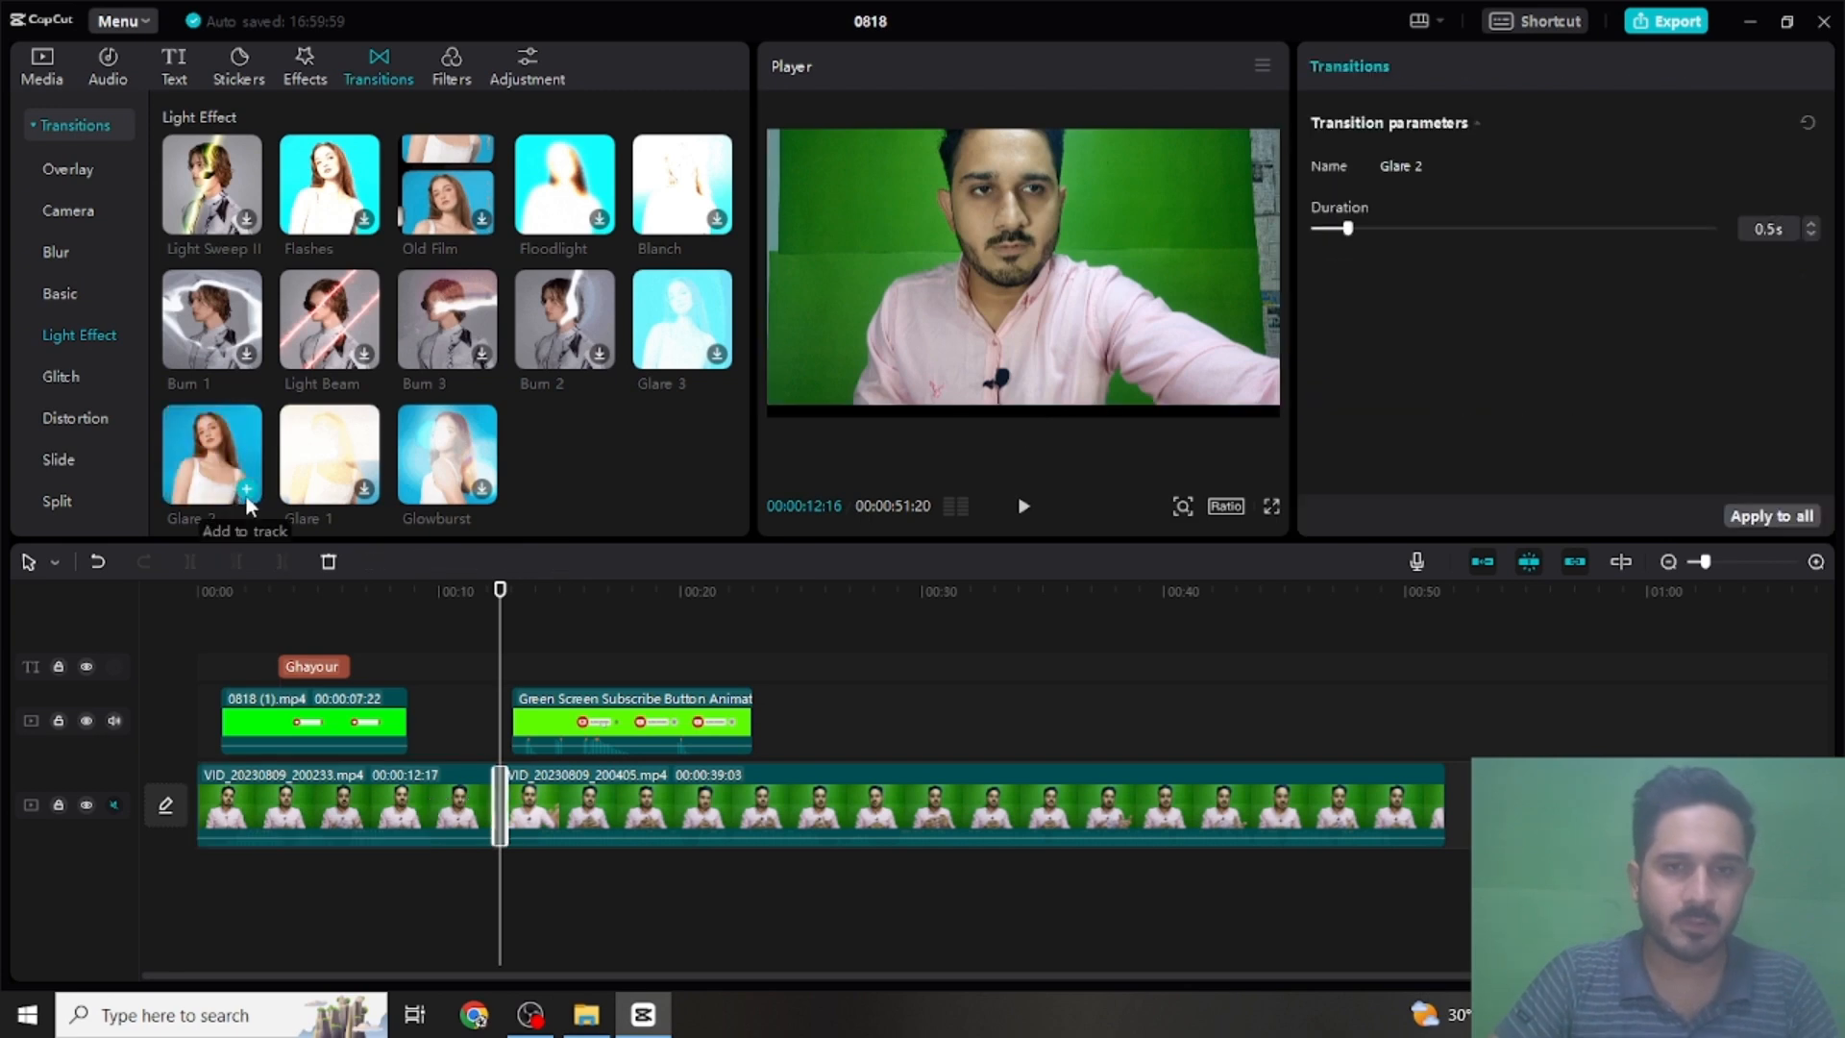
- Play the video from 00:00:11:08, starting in full screen, to review the Glare 2 transition and the subscribe overlay
left_click(471, 592)
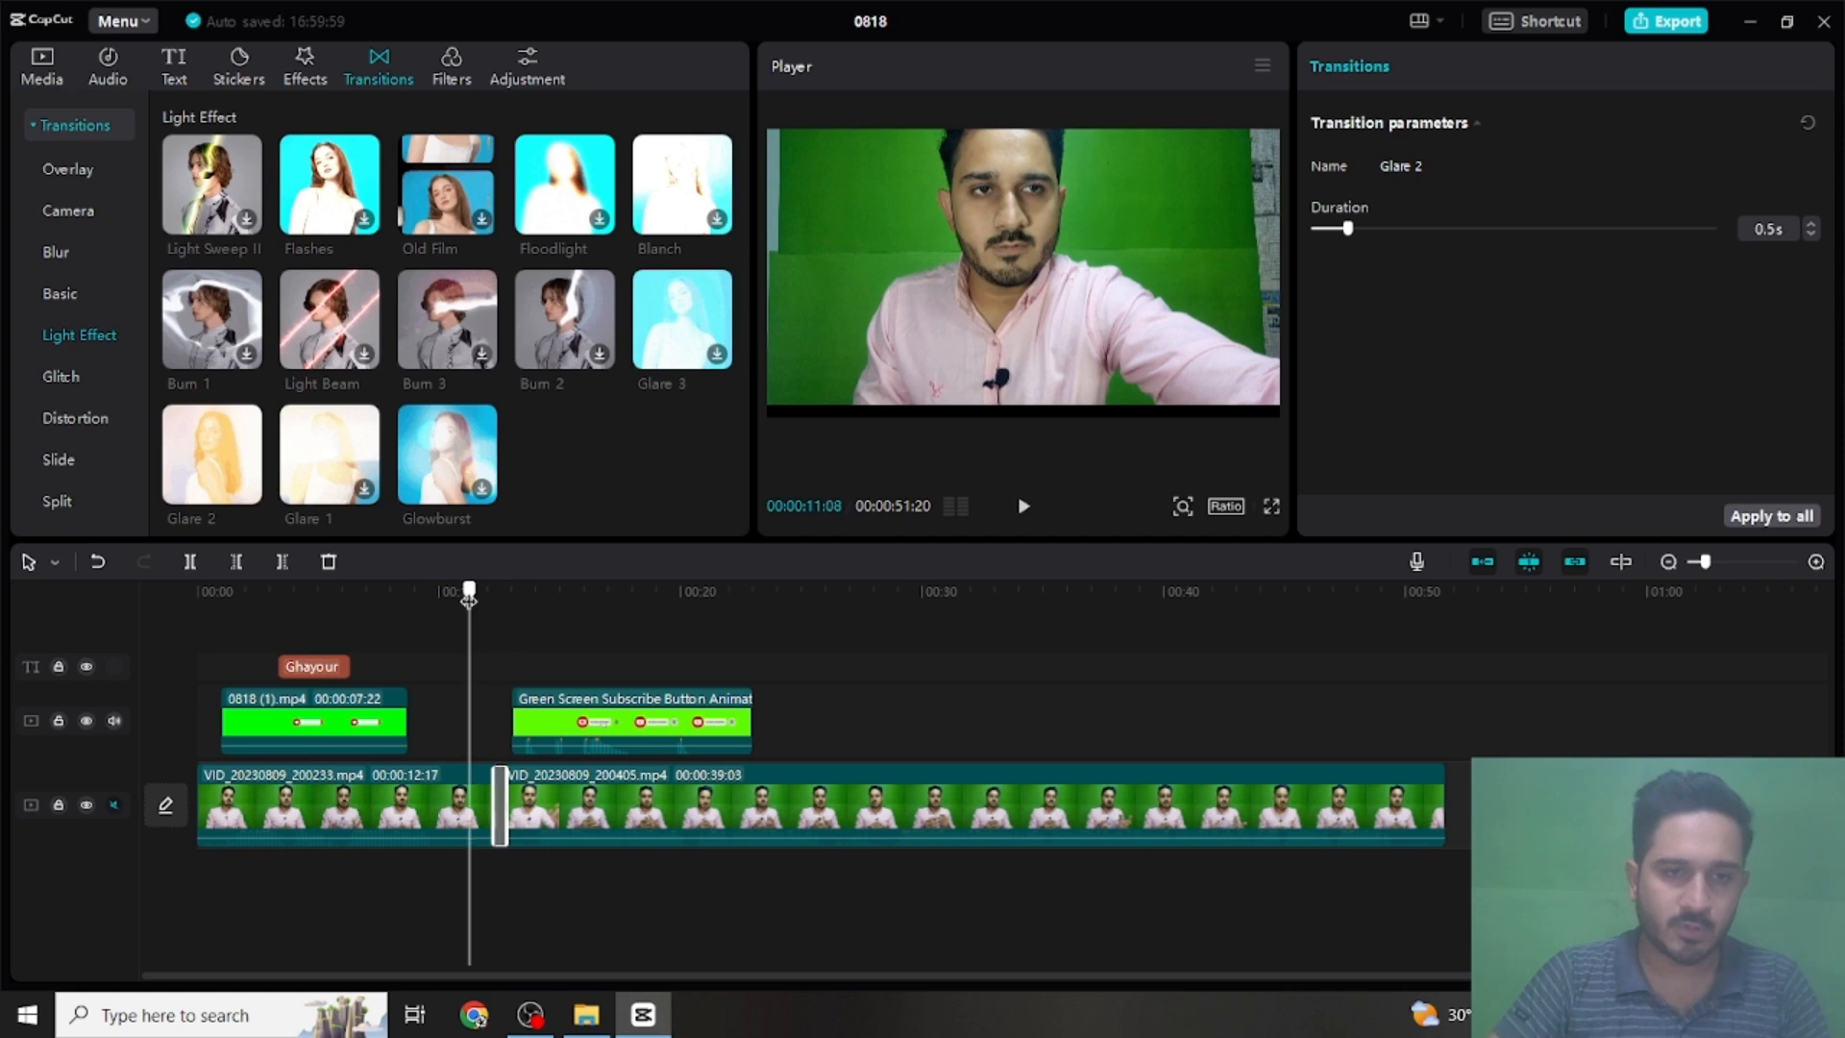
left_click(1272, 508)
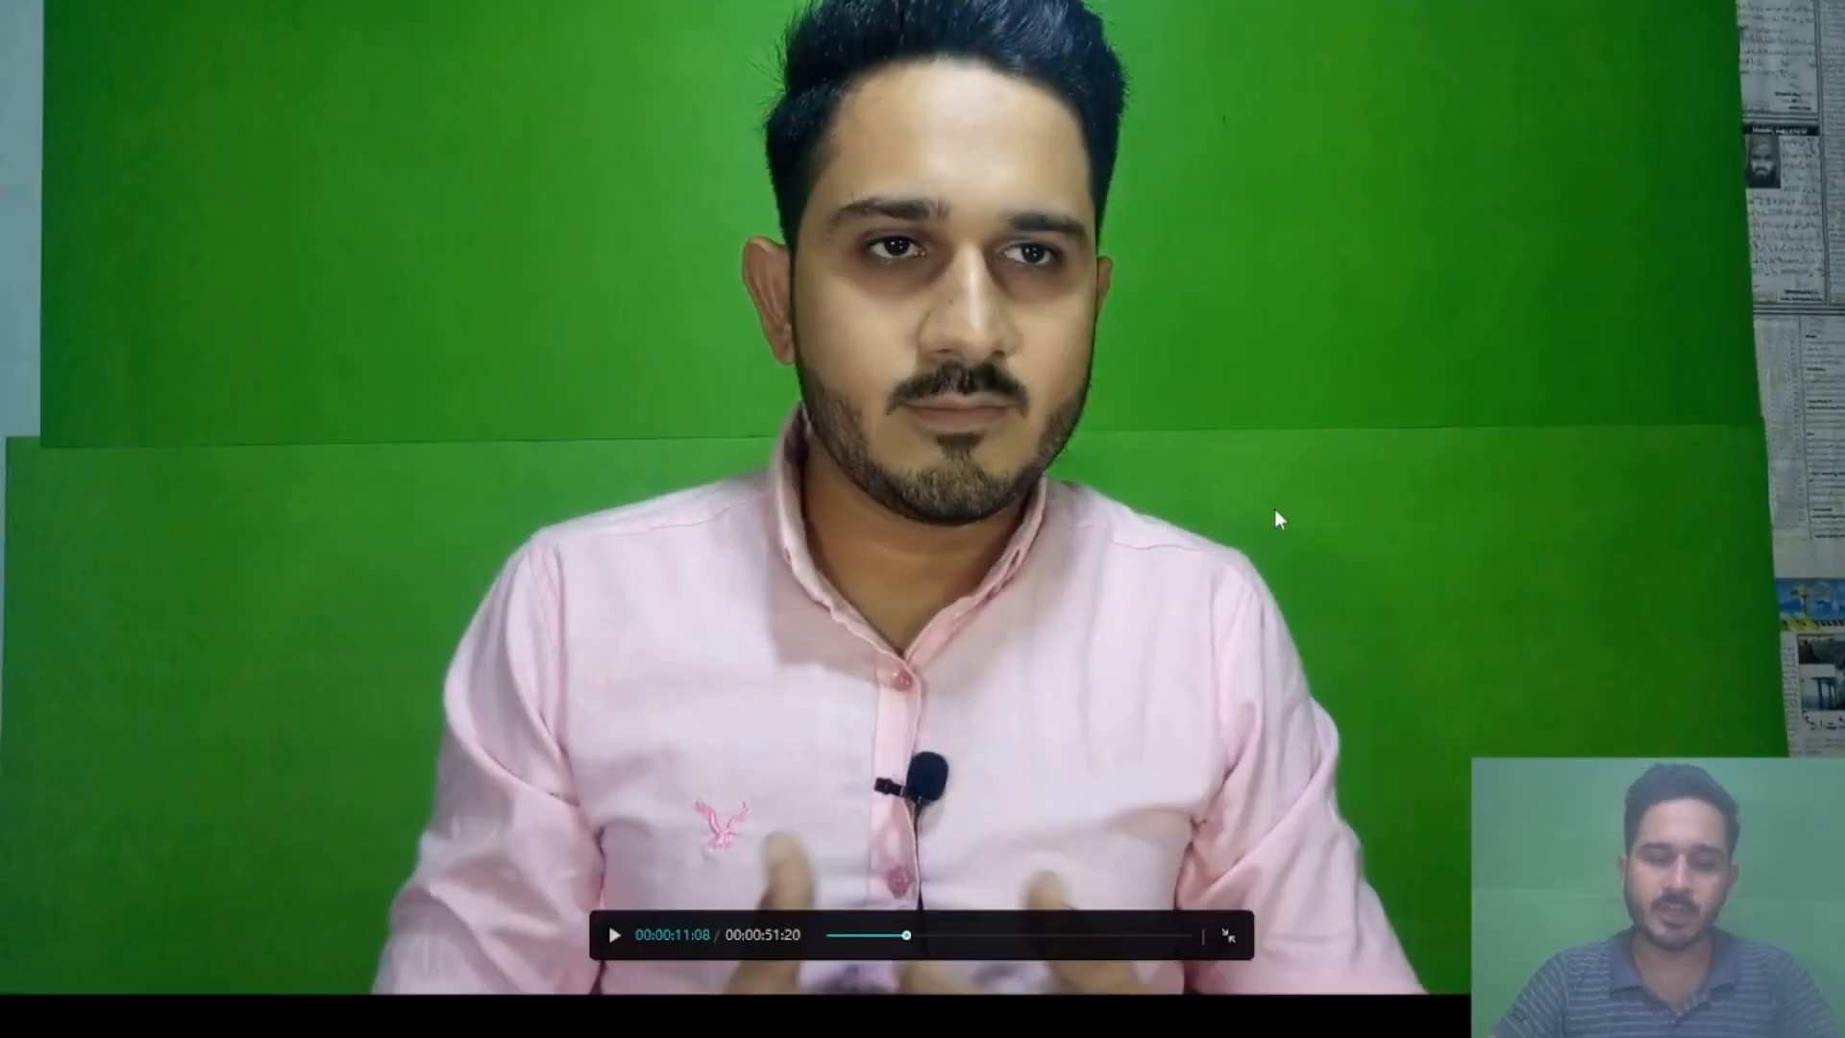
key("space")
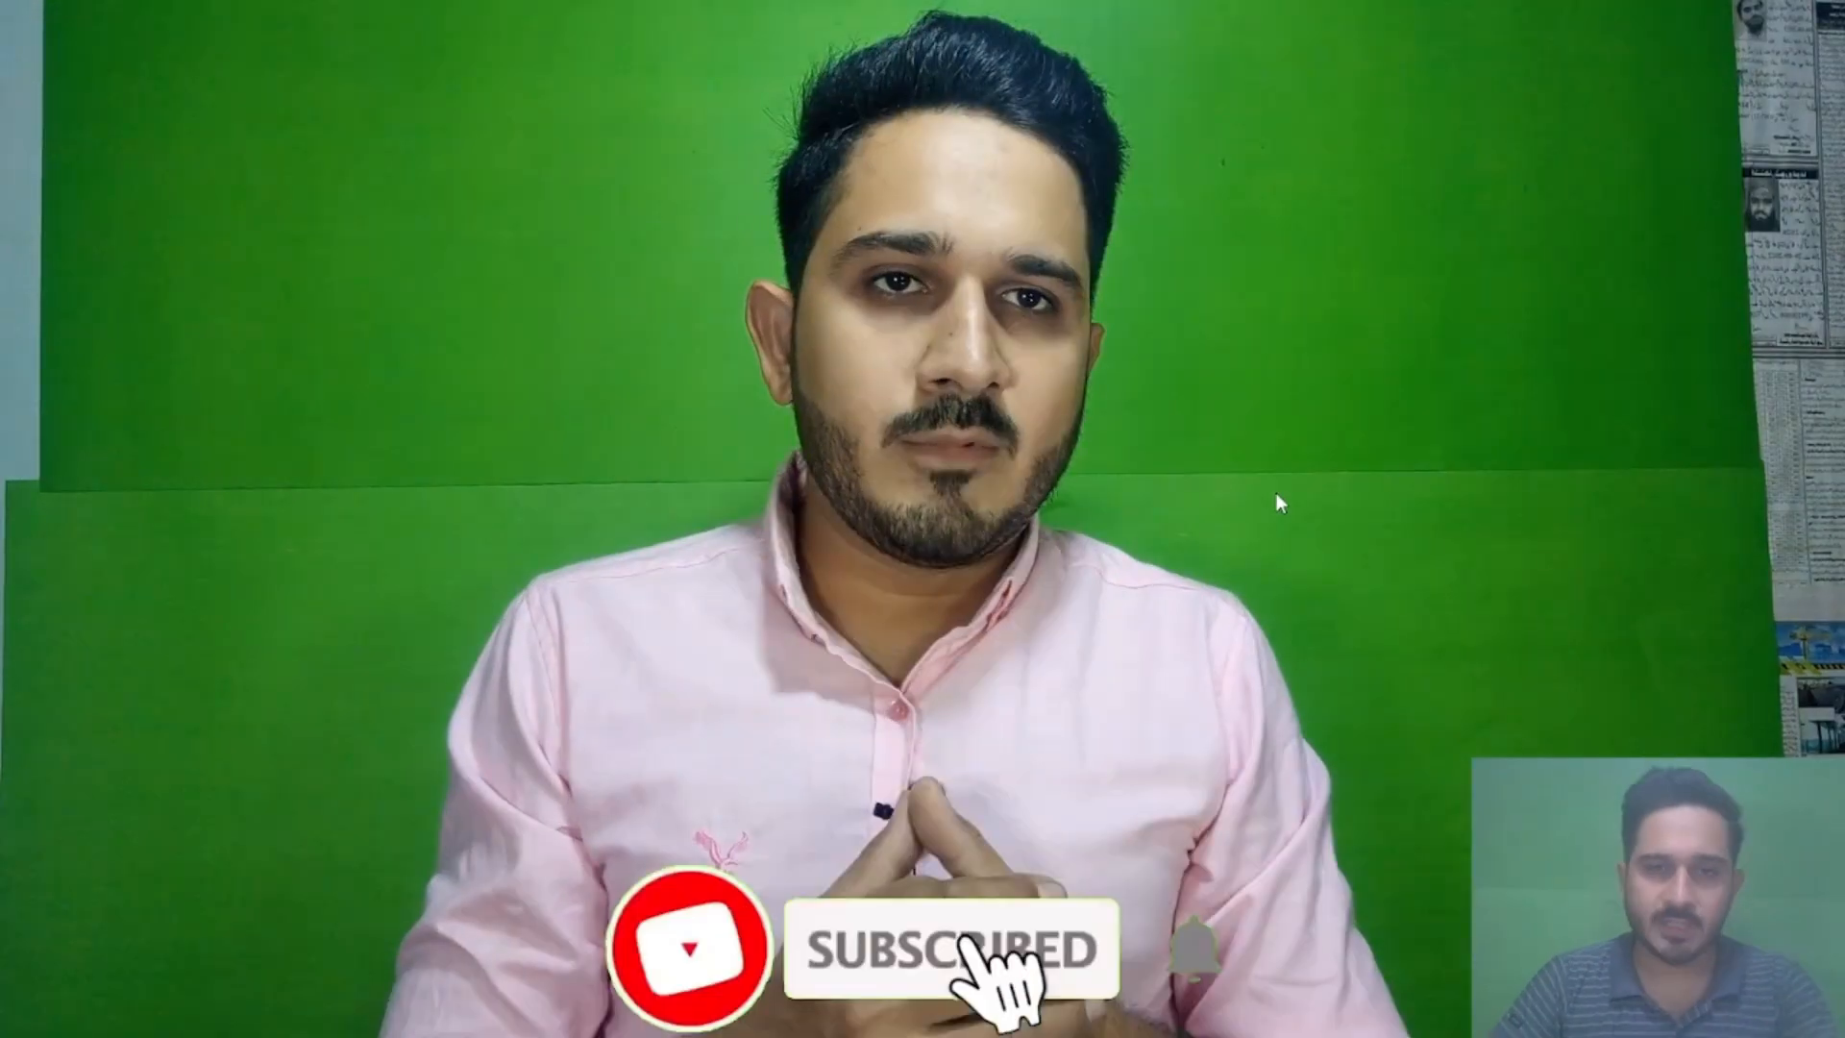
key("Escape")
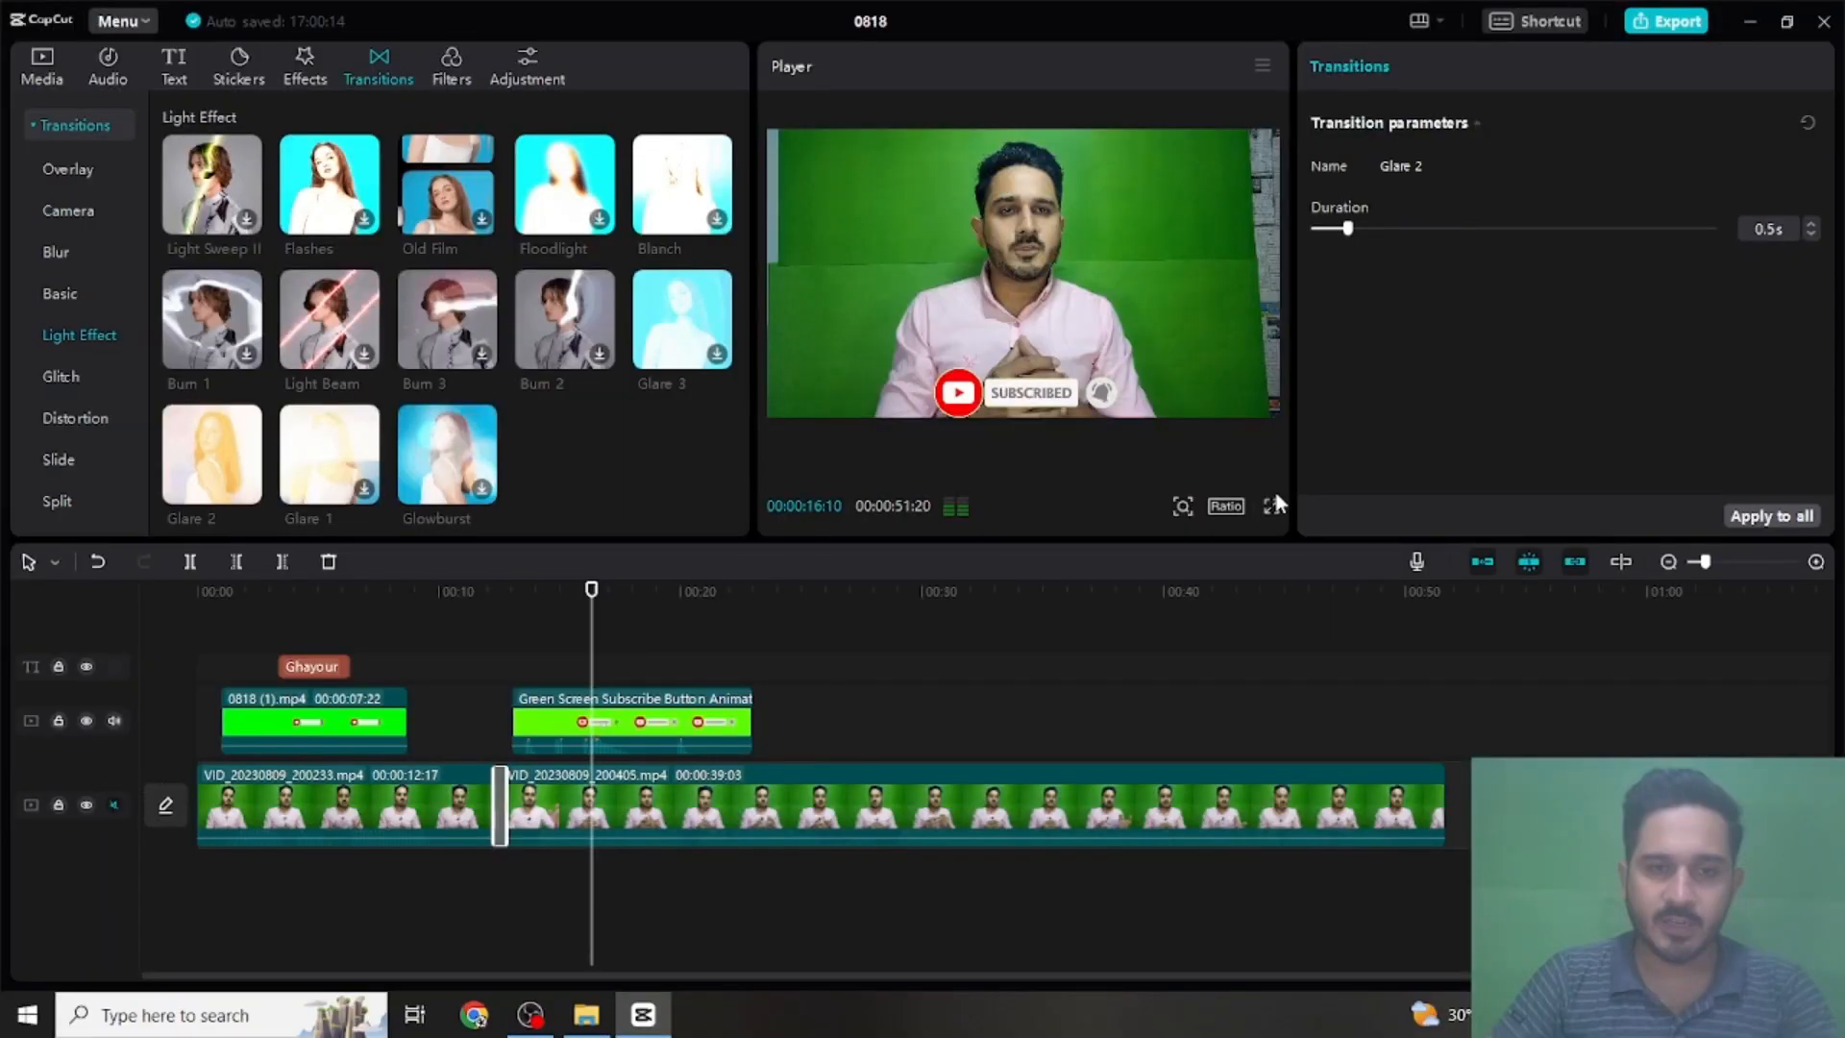
key("space")
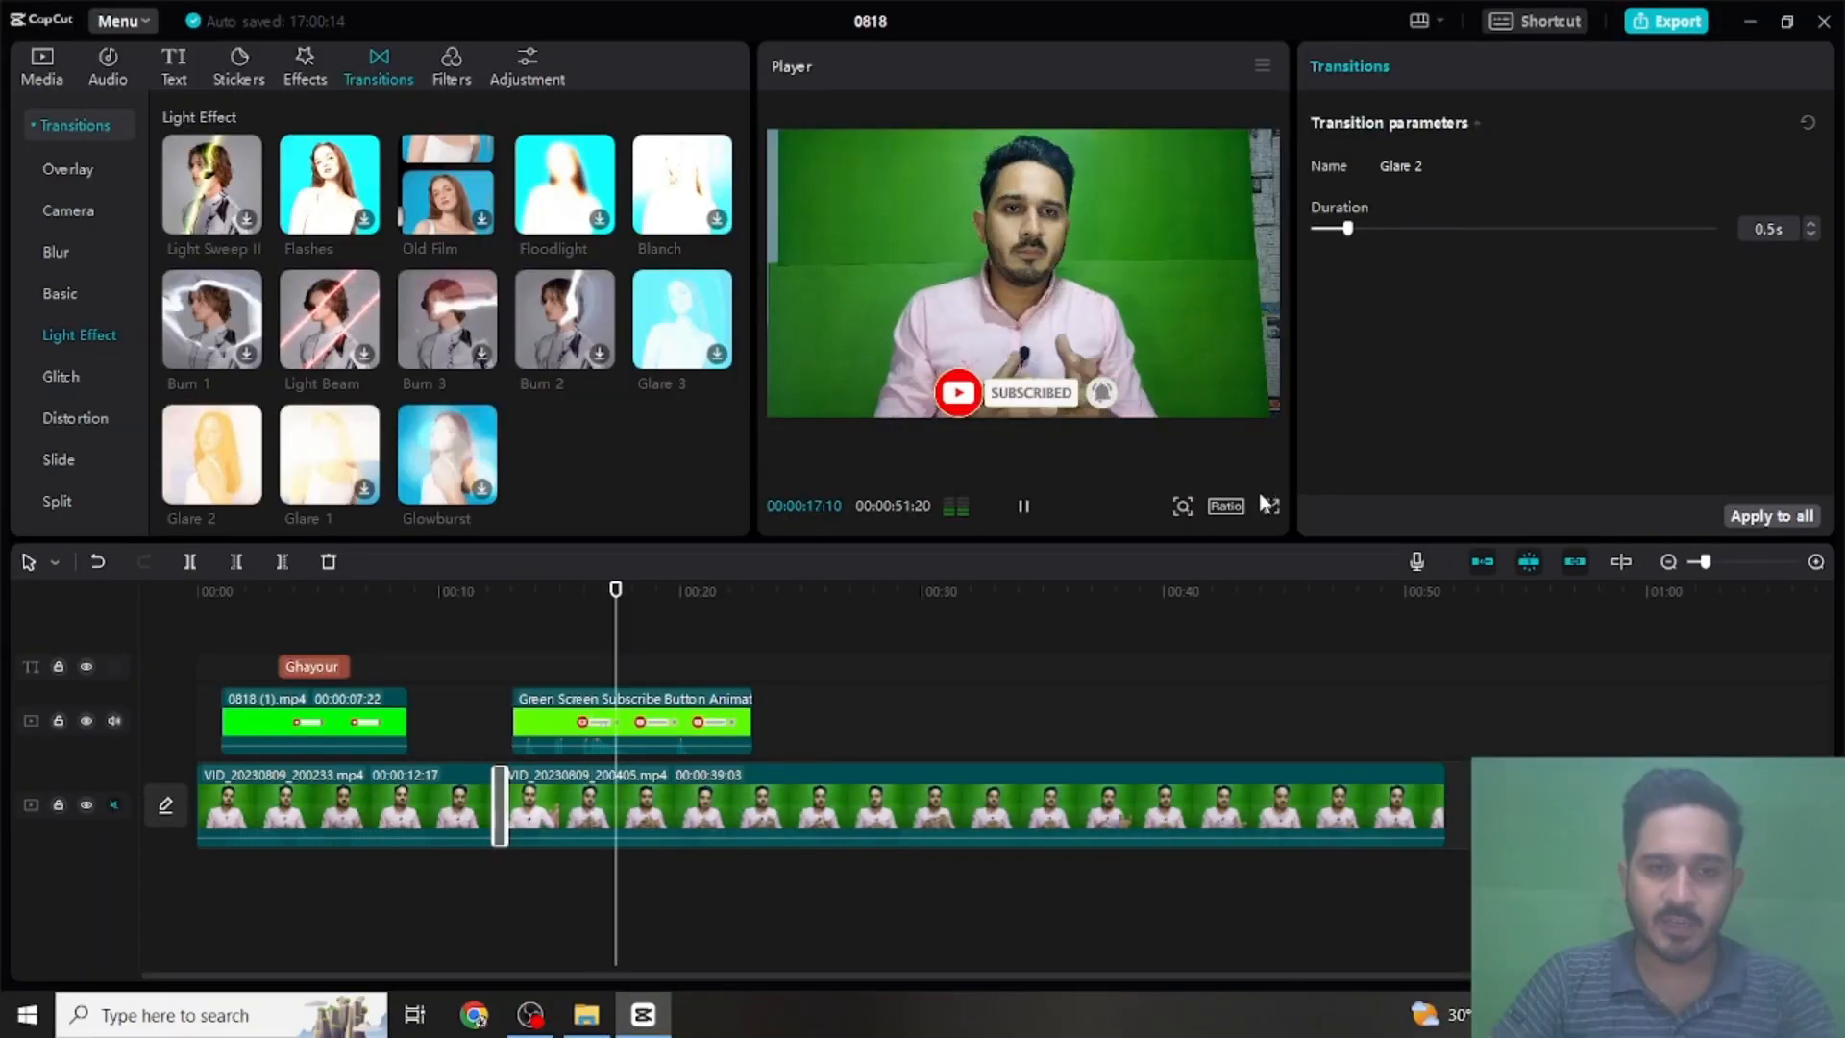
key("space")
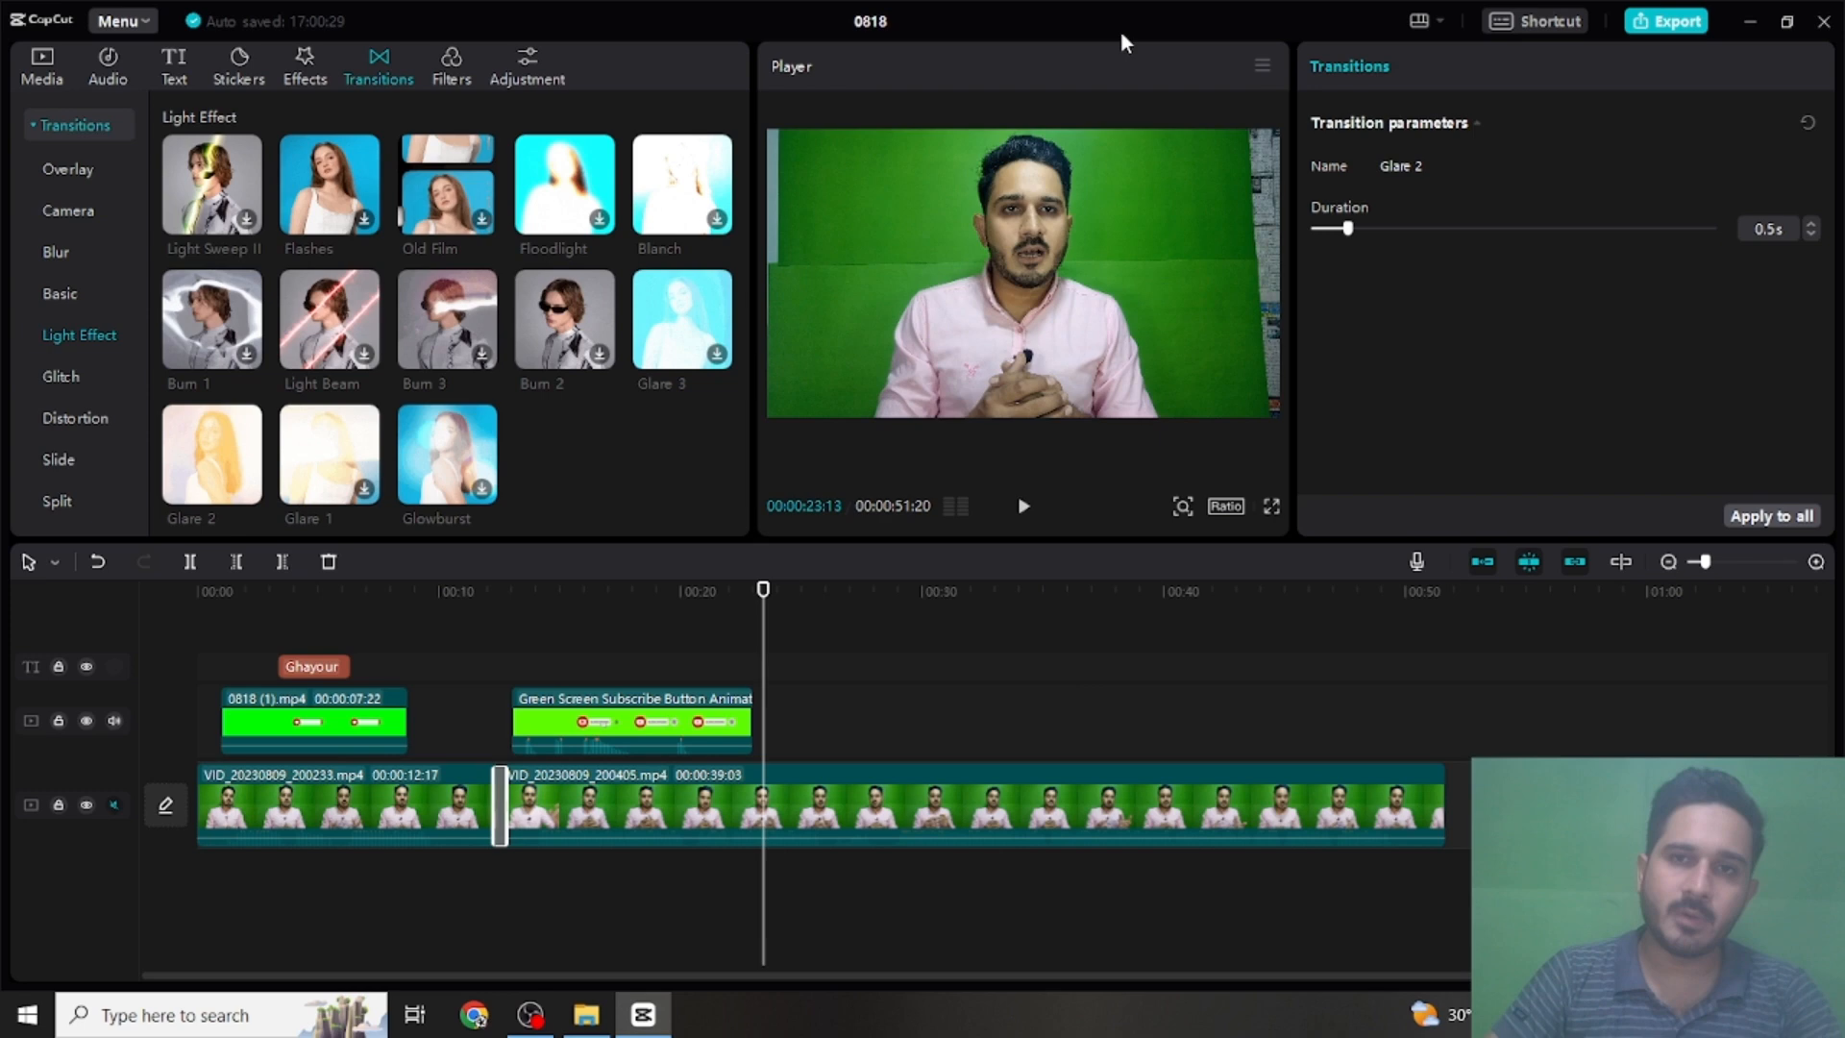
- Import the transparent phone frame PNG from New folder into the project's local media
left_click(67, 78)
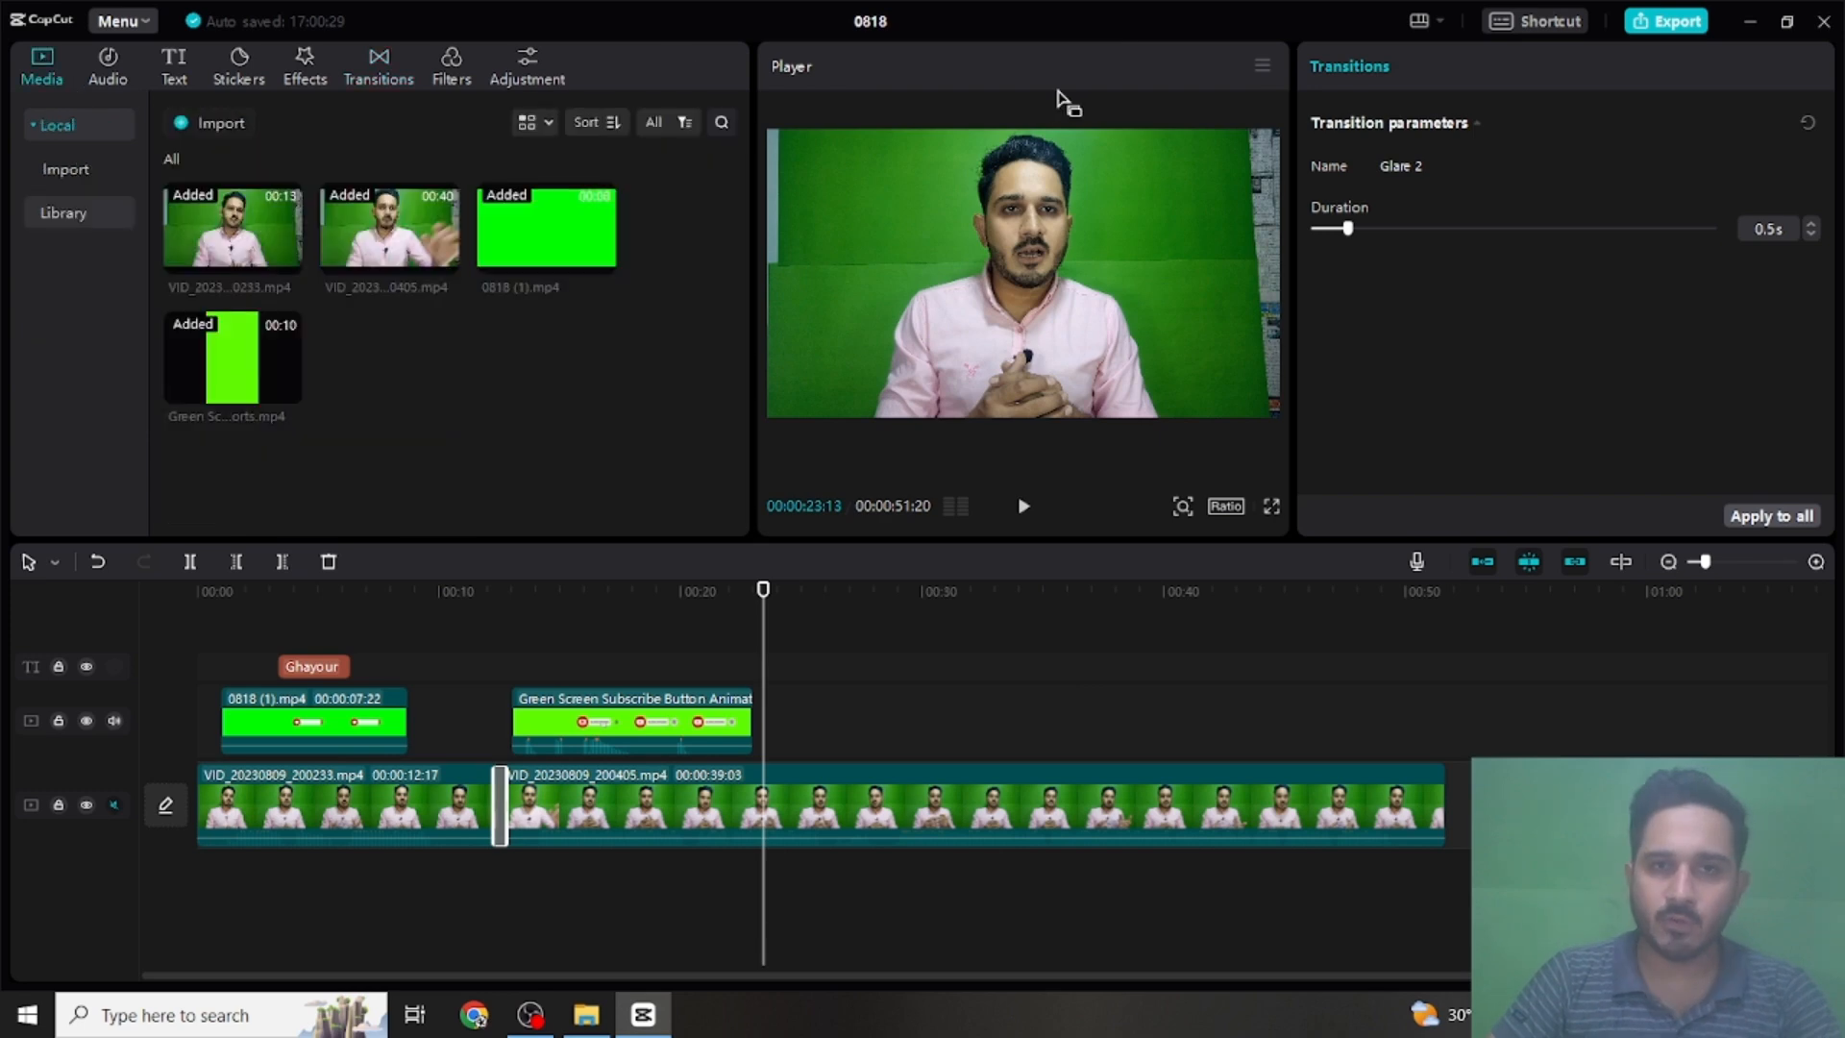
double_click(1081, 21)
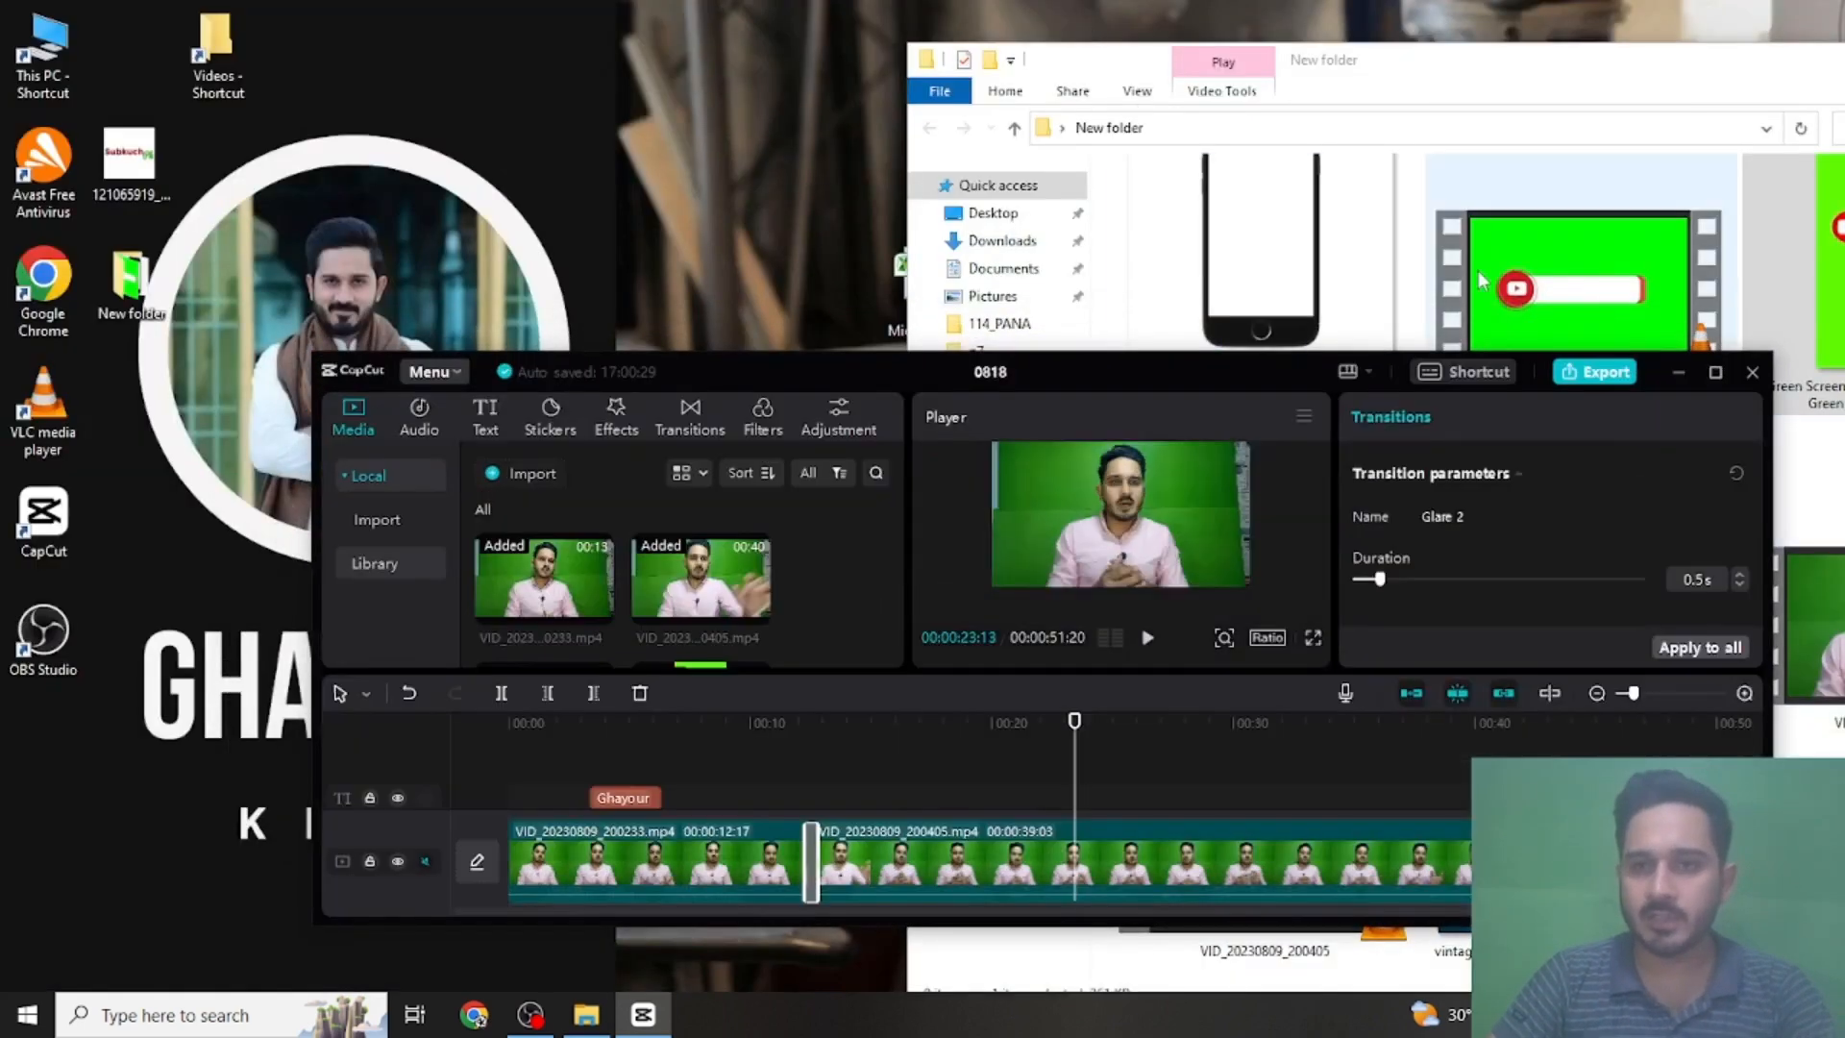
left_click_drag(1261, 250, 778, 592)
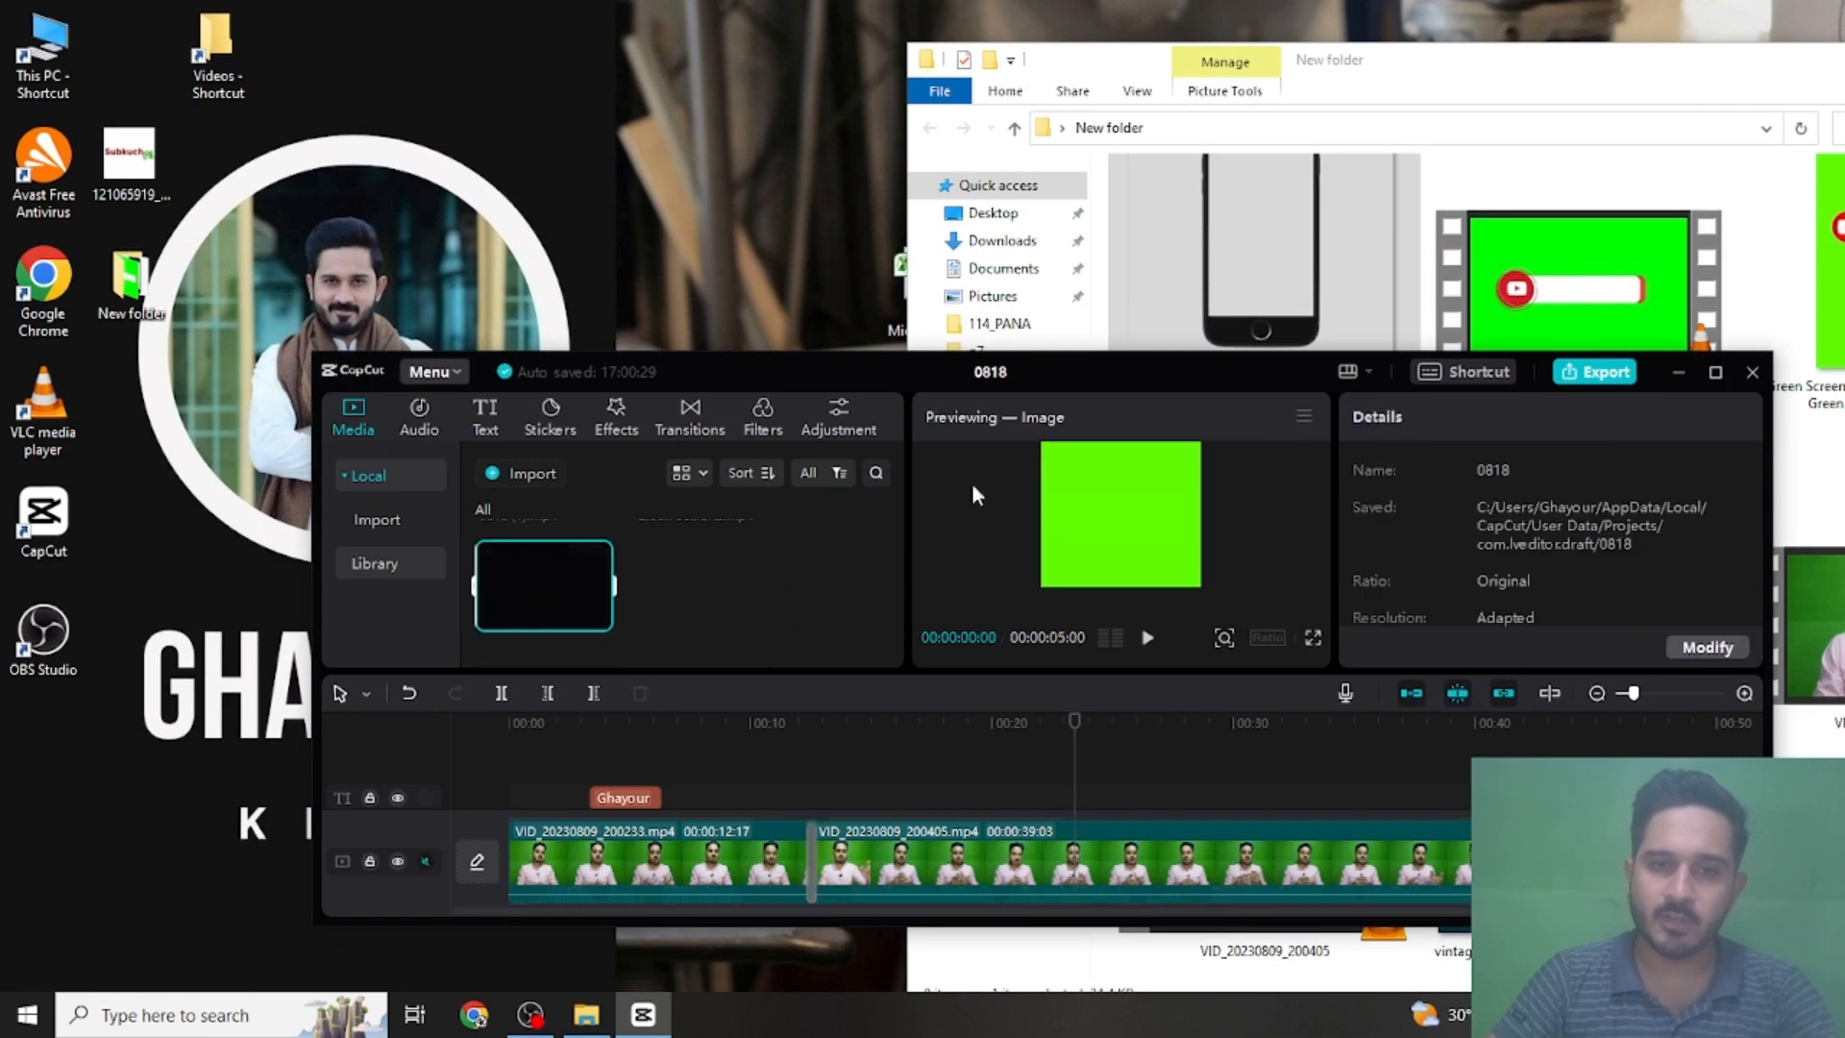
left_click_drag(1058, 373, 1047, 378)
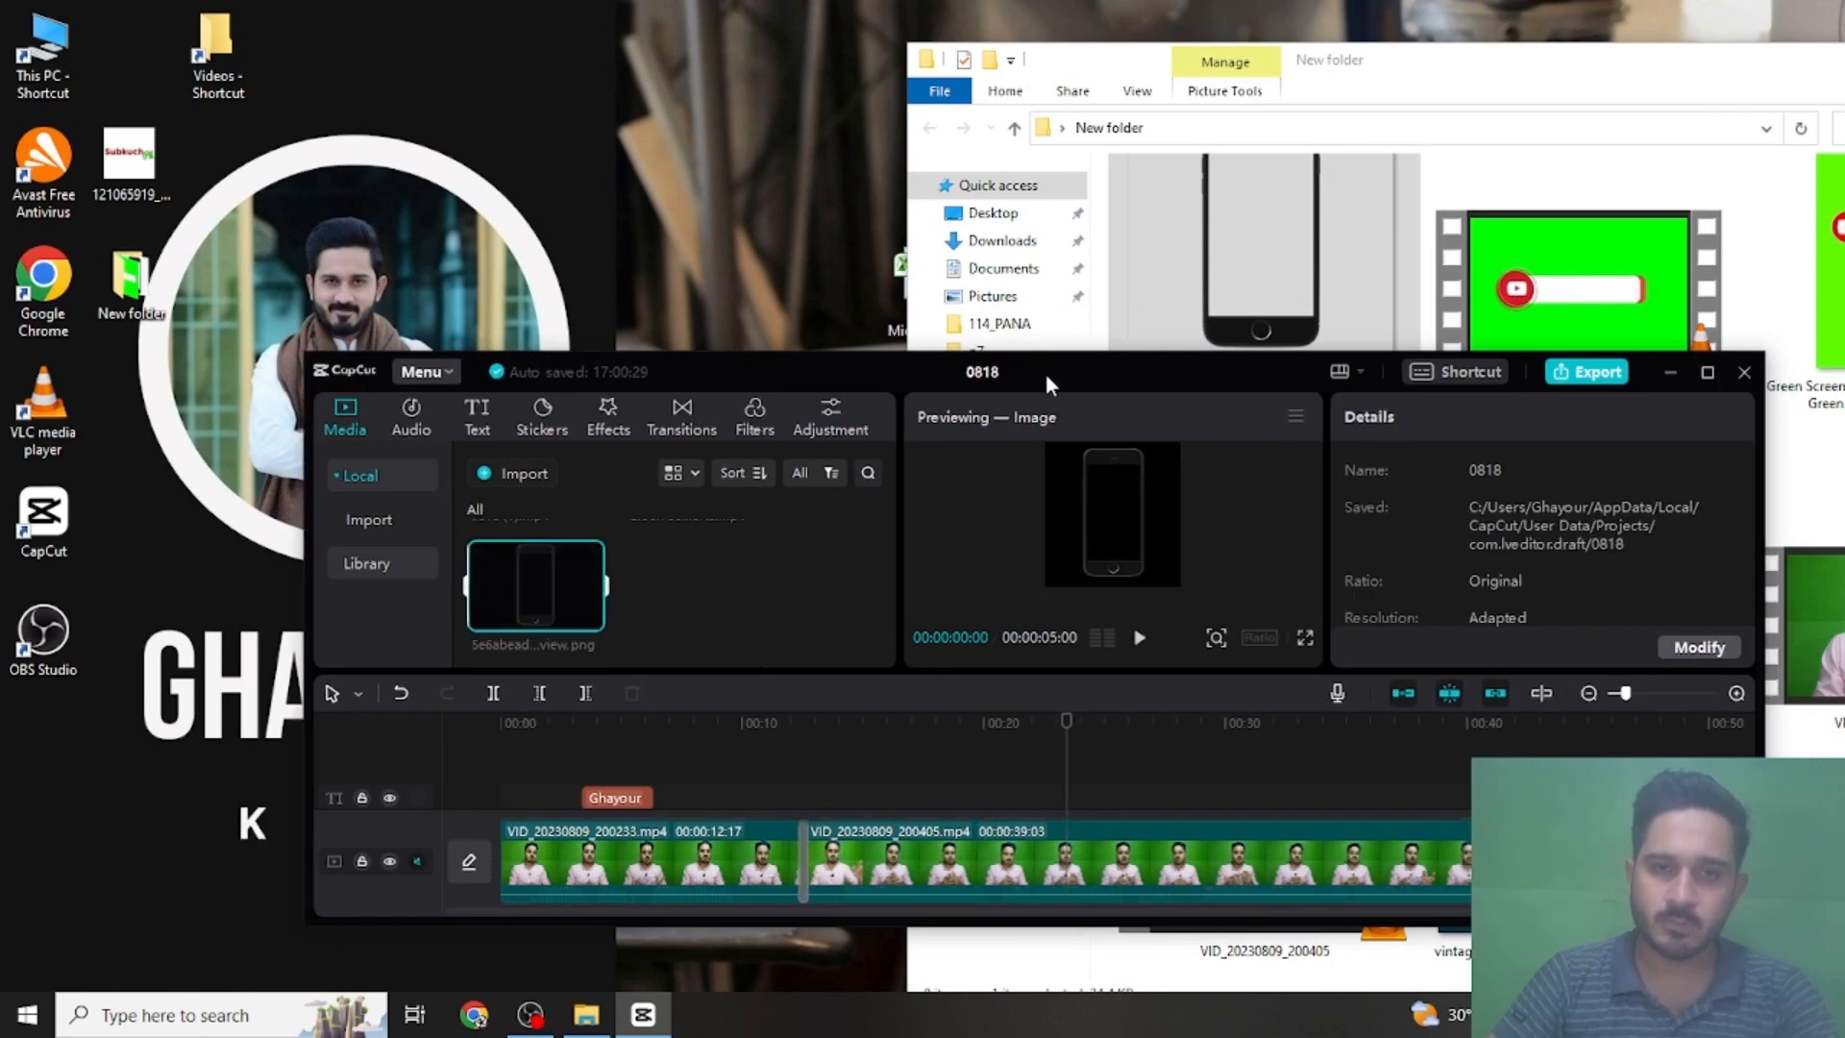
double_click(1098, 371)
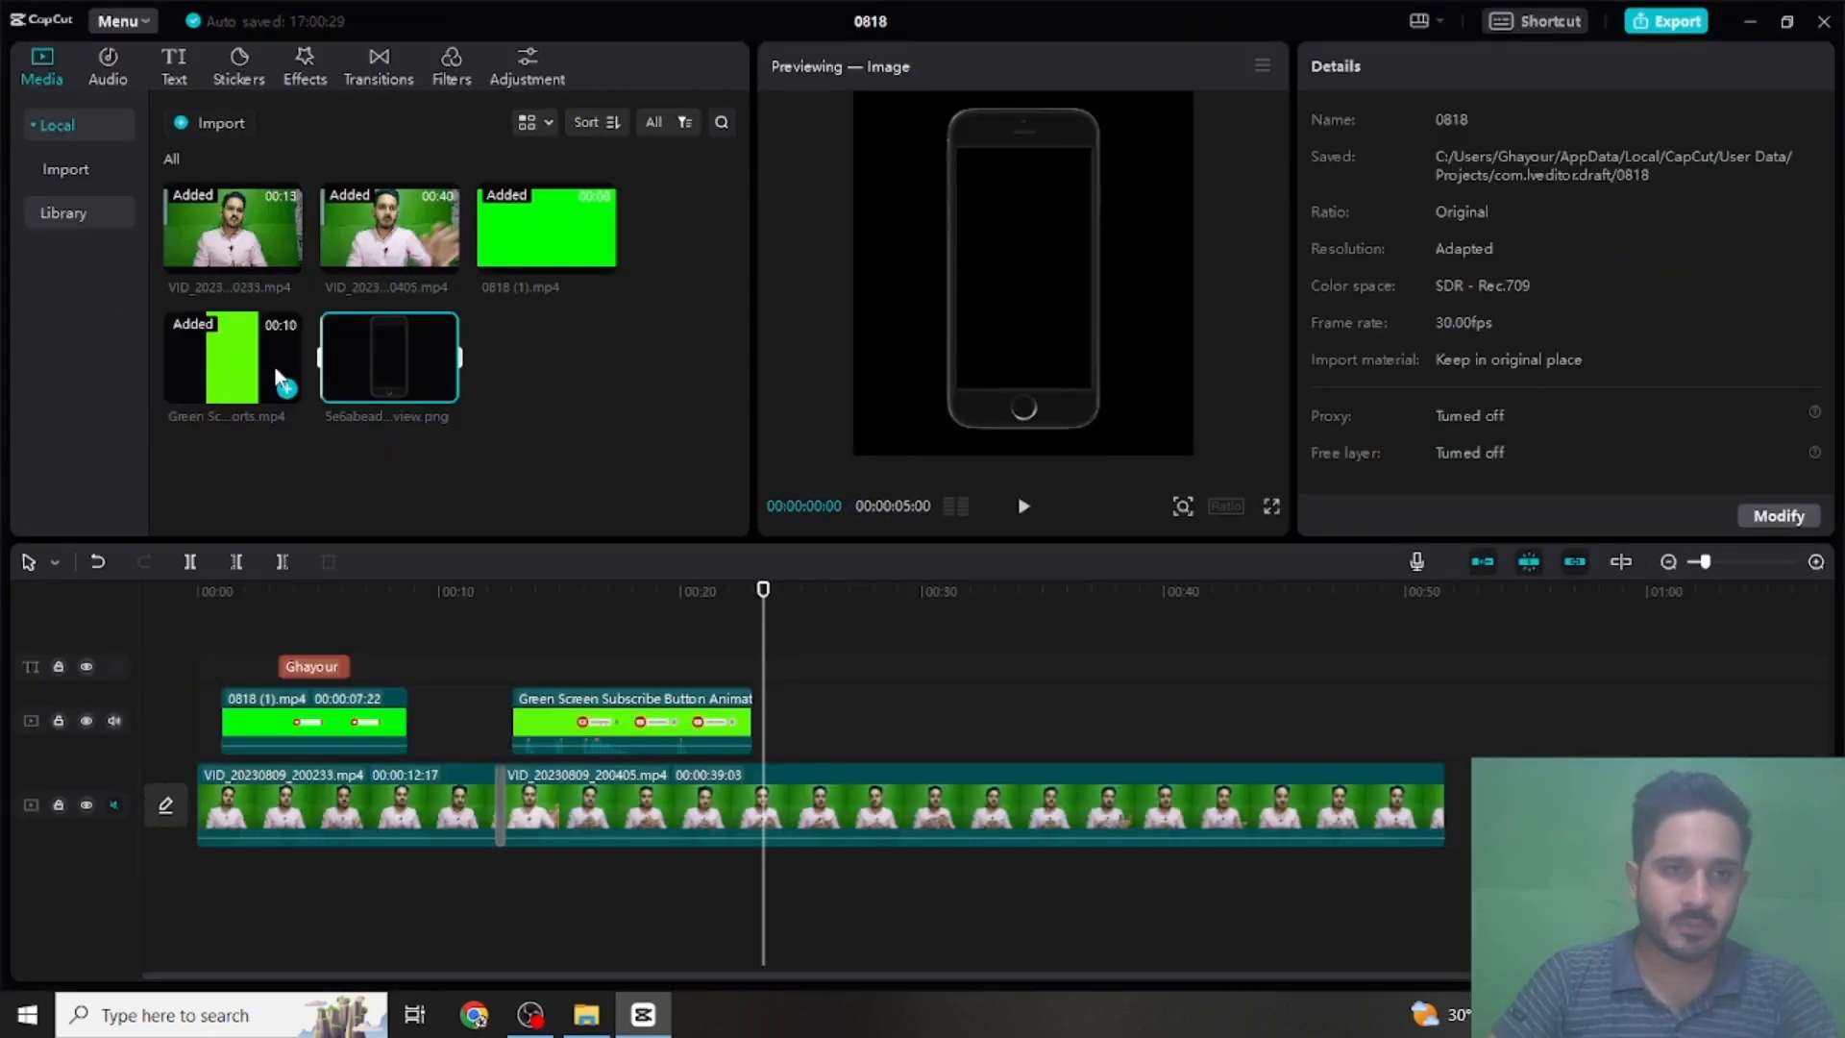
- Place the phone frame image on the overlay track at 00:00:23:13, beside the speaker on the frame's left side, enlarged to nearly full height
left_click_drag(440, 420, 767, 724)
left_click_drag(1019, 288, 868, 301)
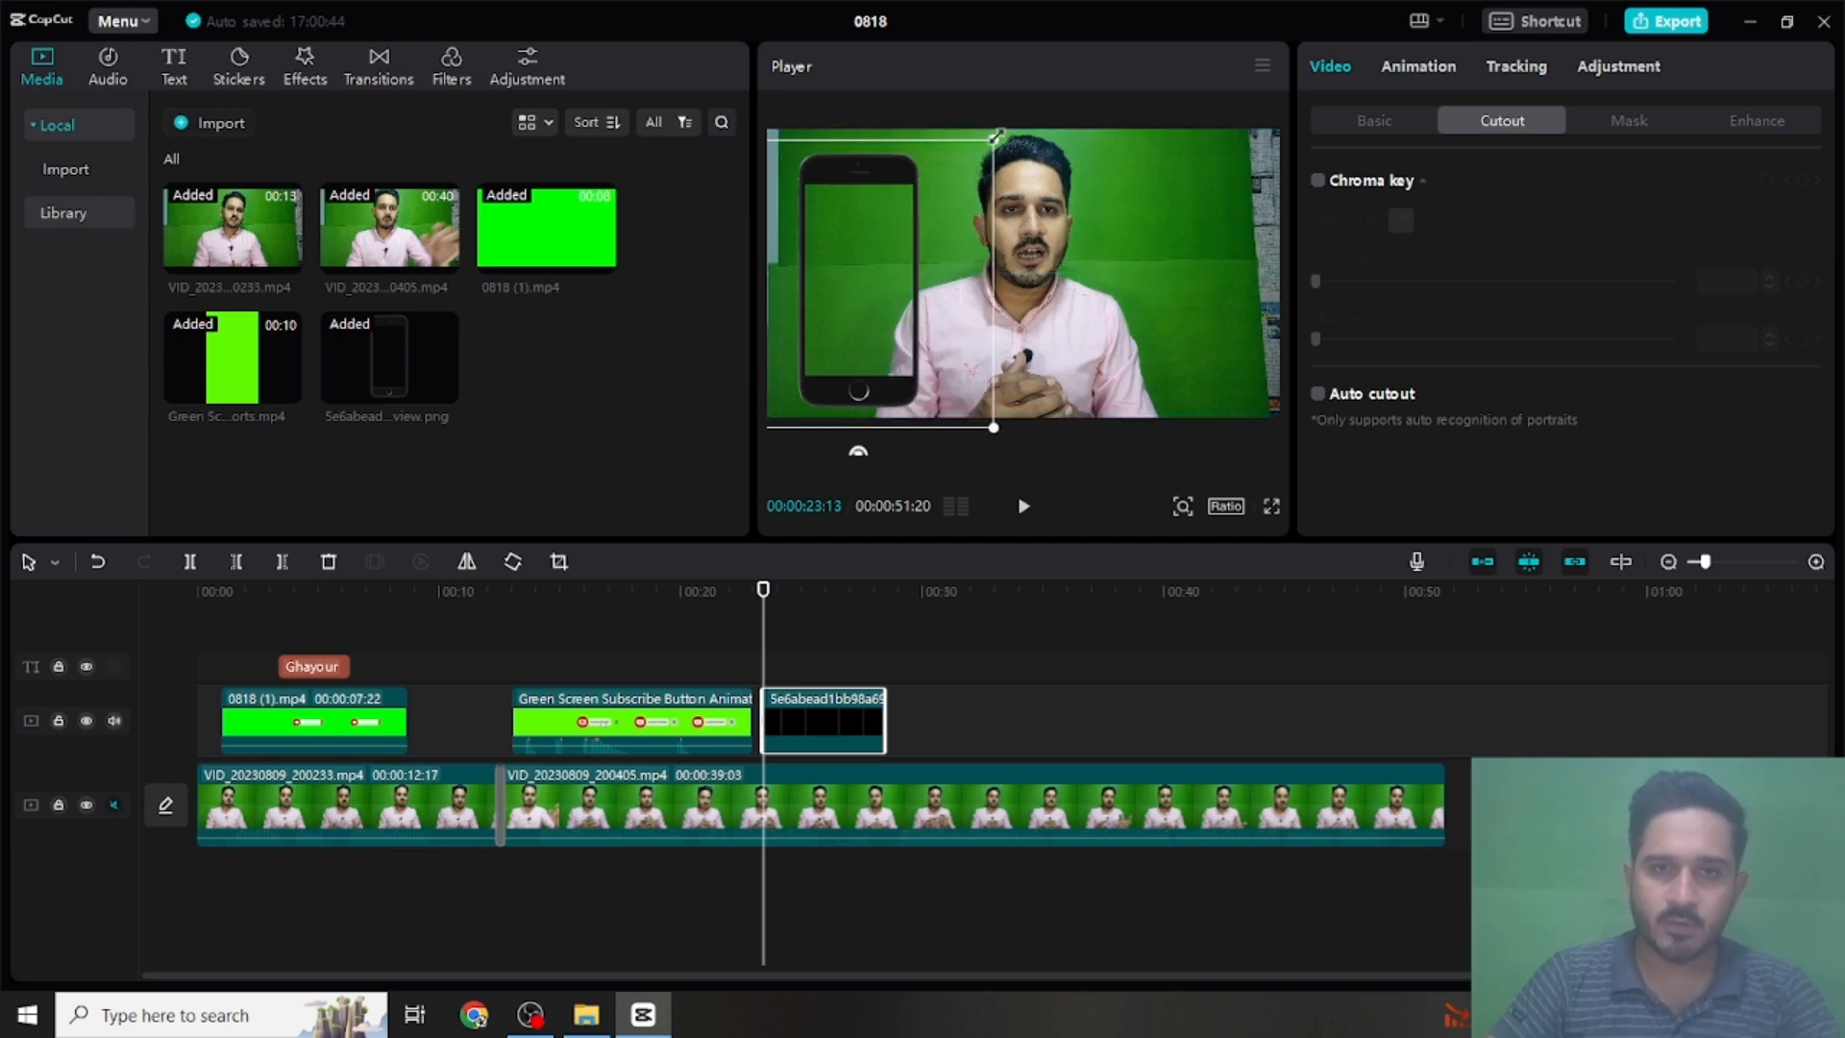
left_click_drag(997, 138, 1063, 118)
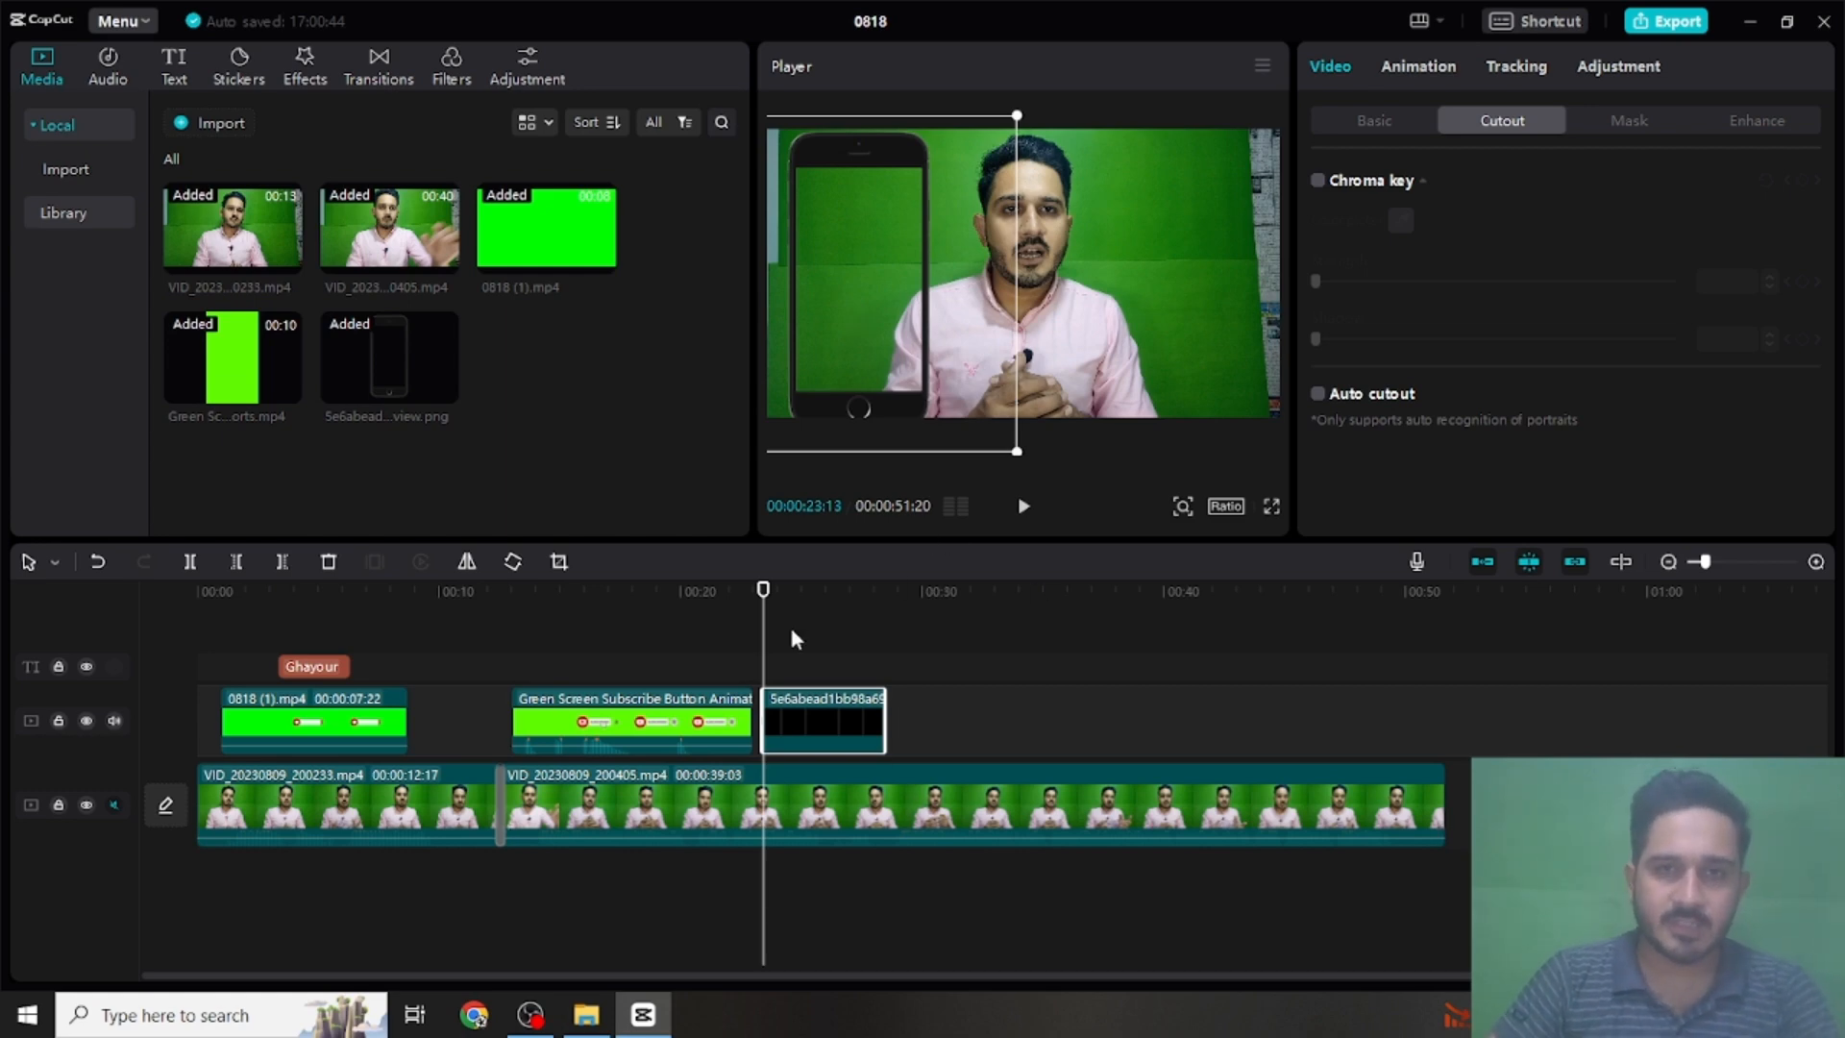
- Import Recorder_15082023_200510 from New folder and place it on a new overlay track above the phone frame clip, starting at 00:00:23:13
left_click(586, 1015)
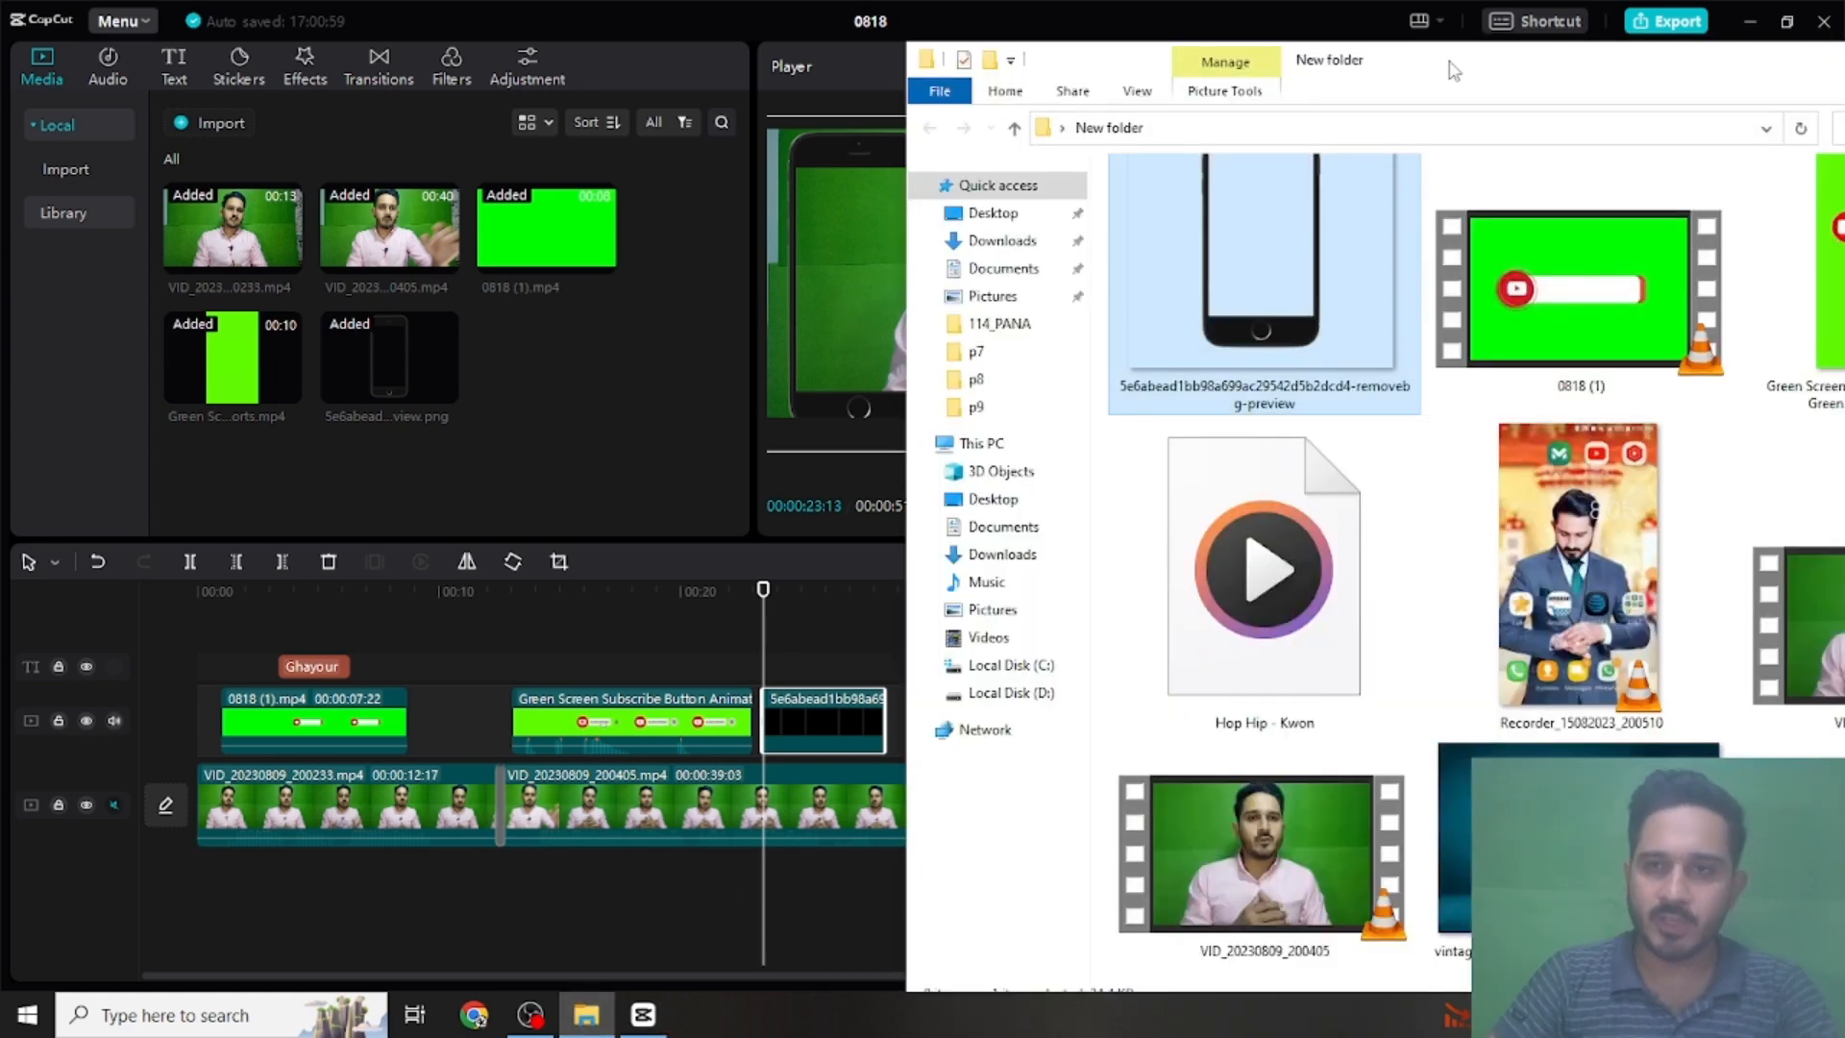
double_click(1543, 81)
left_click_drag(1667, 259, 765, 661)
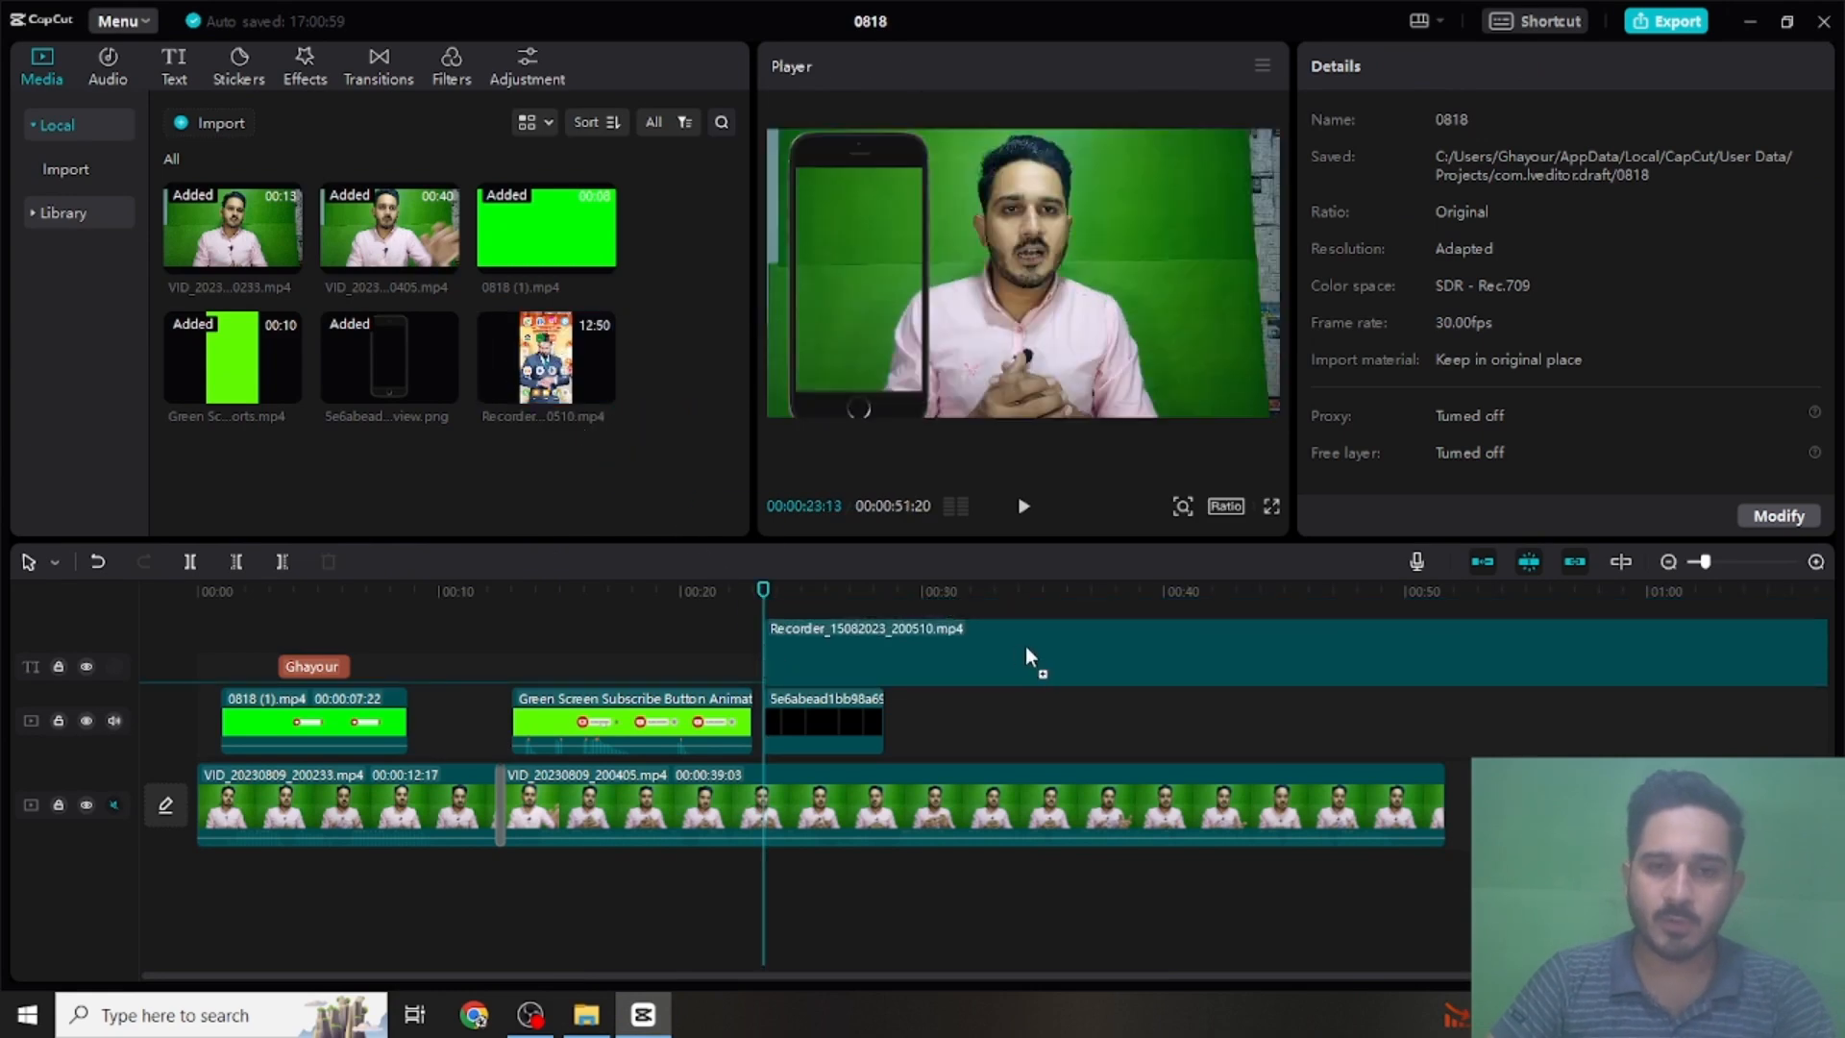
left_click_drag(1024, 646, 1024, 645)
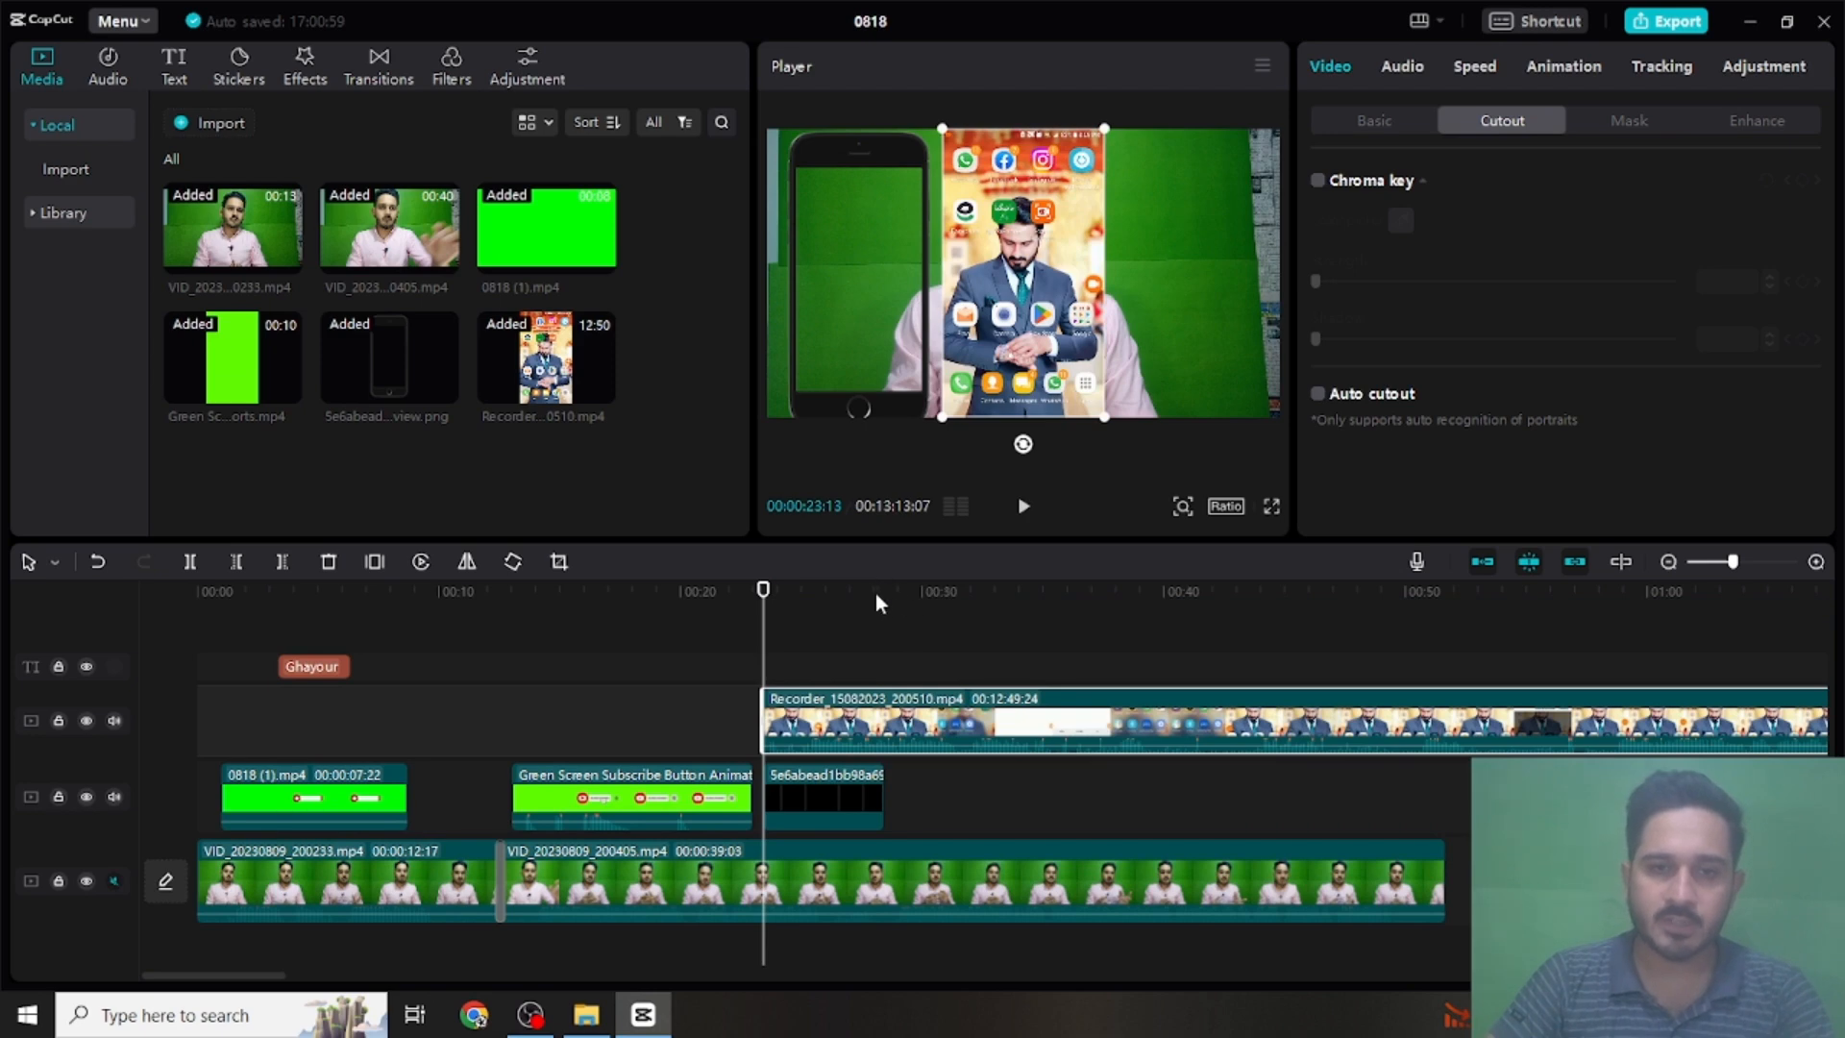
- Split the screen recording overlay at 00:00:28:09, where the phone frame clip ends, and delete the remainder
left_click(876, 596)
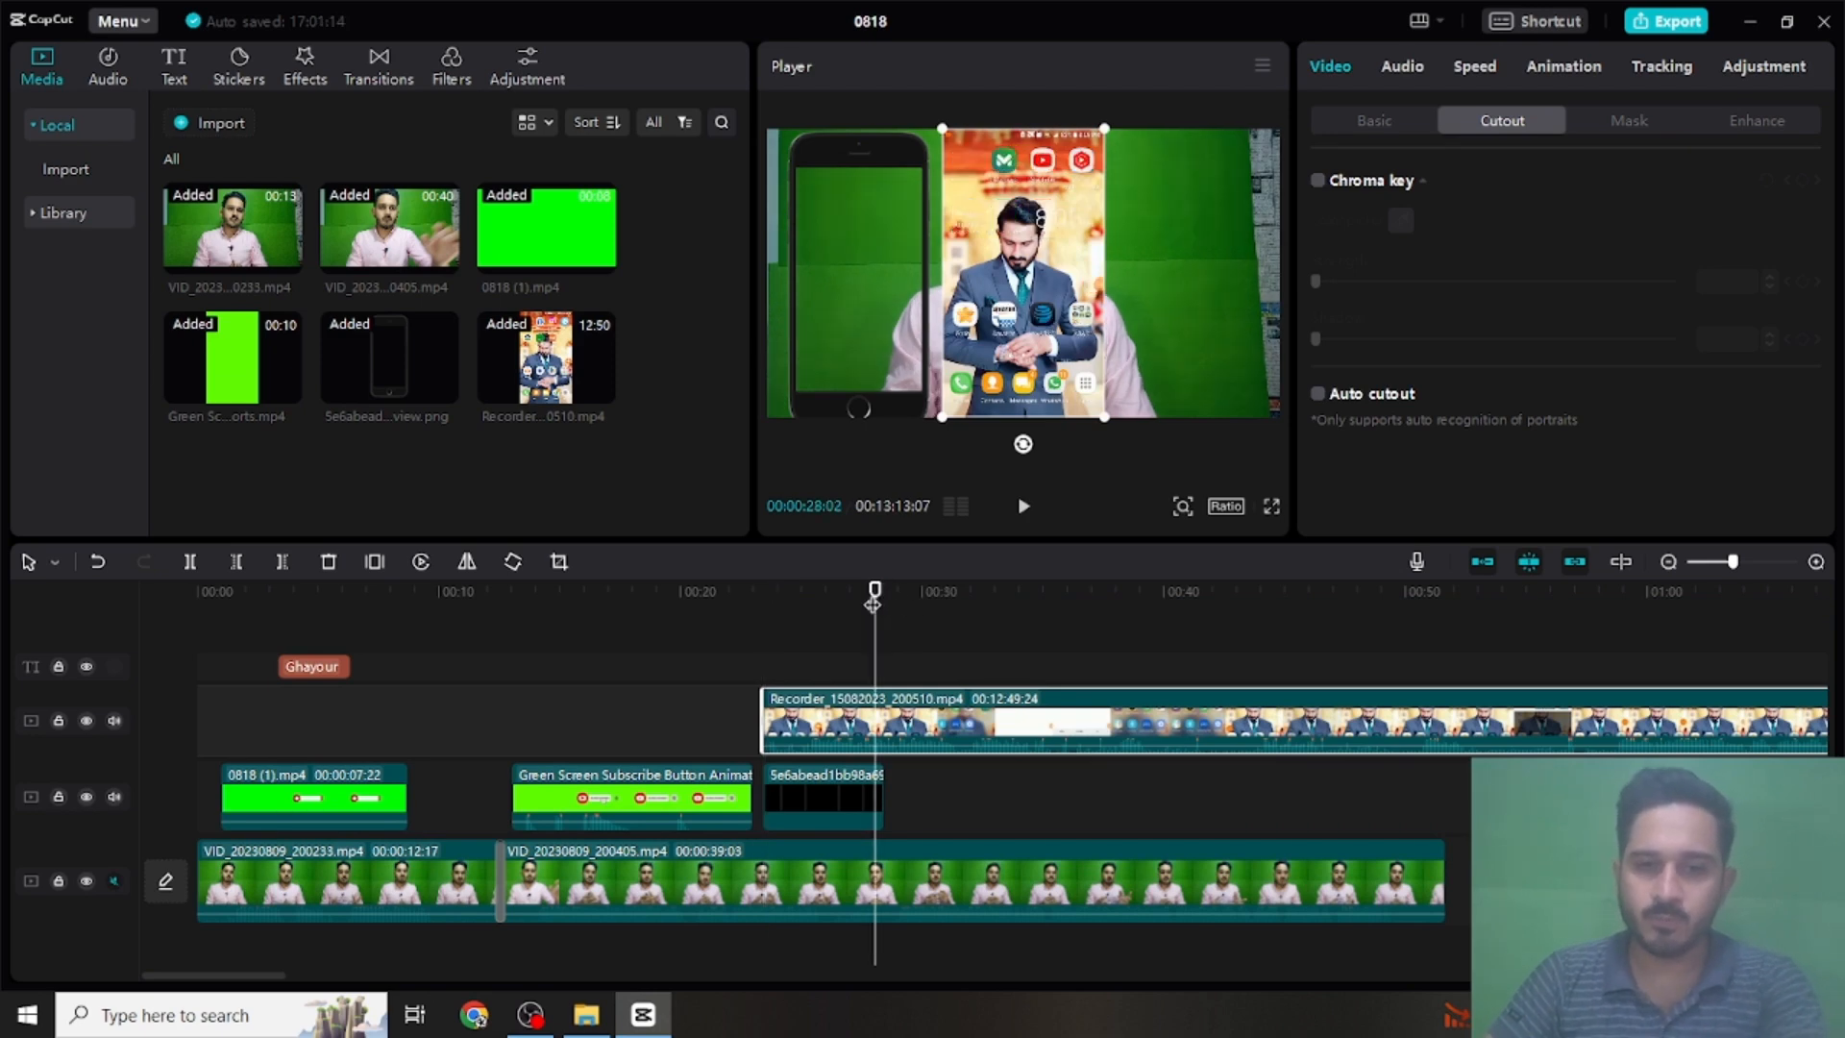
key("Right")
key("Right")
key("Right")
key("Right")
key("Right")
key("Right")
key("Right")
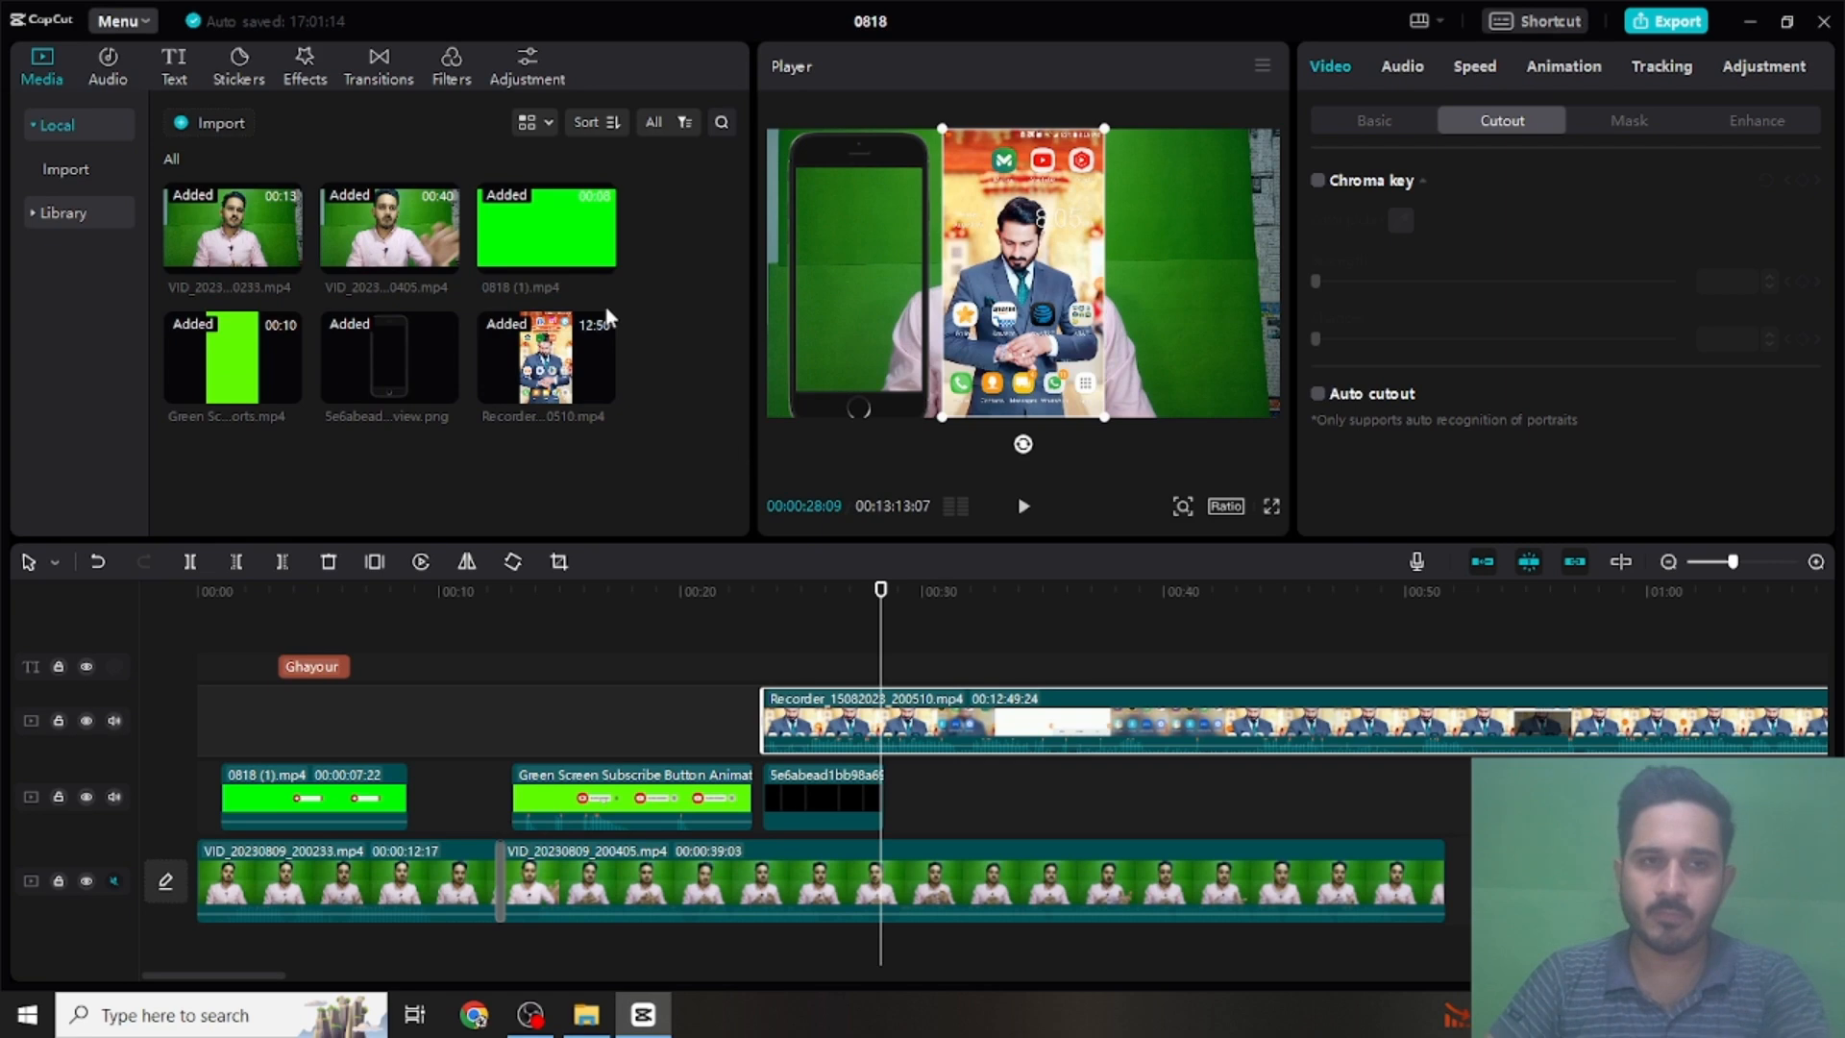
left_click(196, 559)
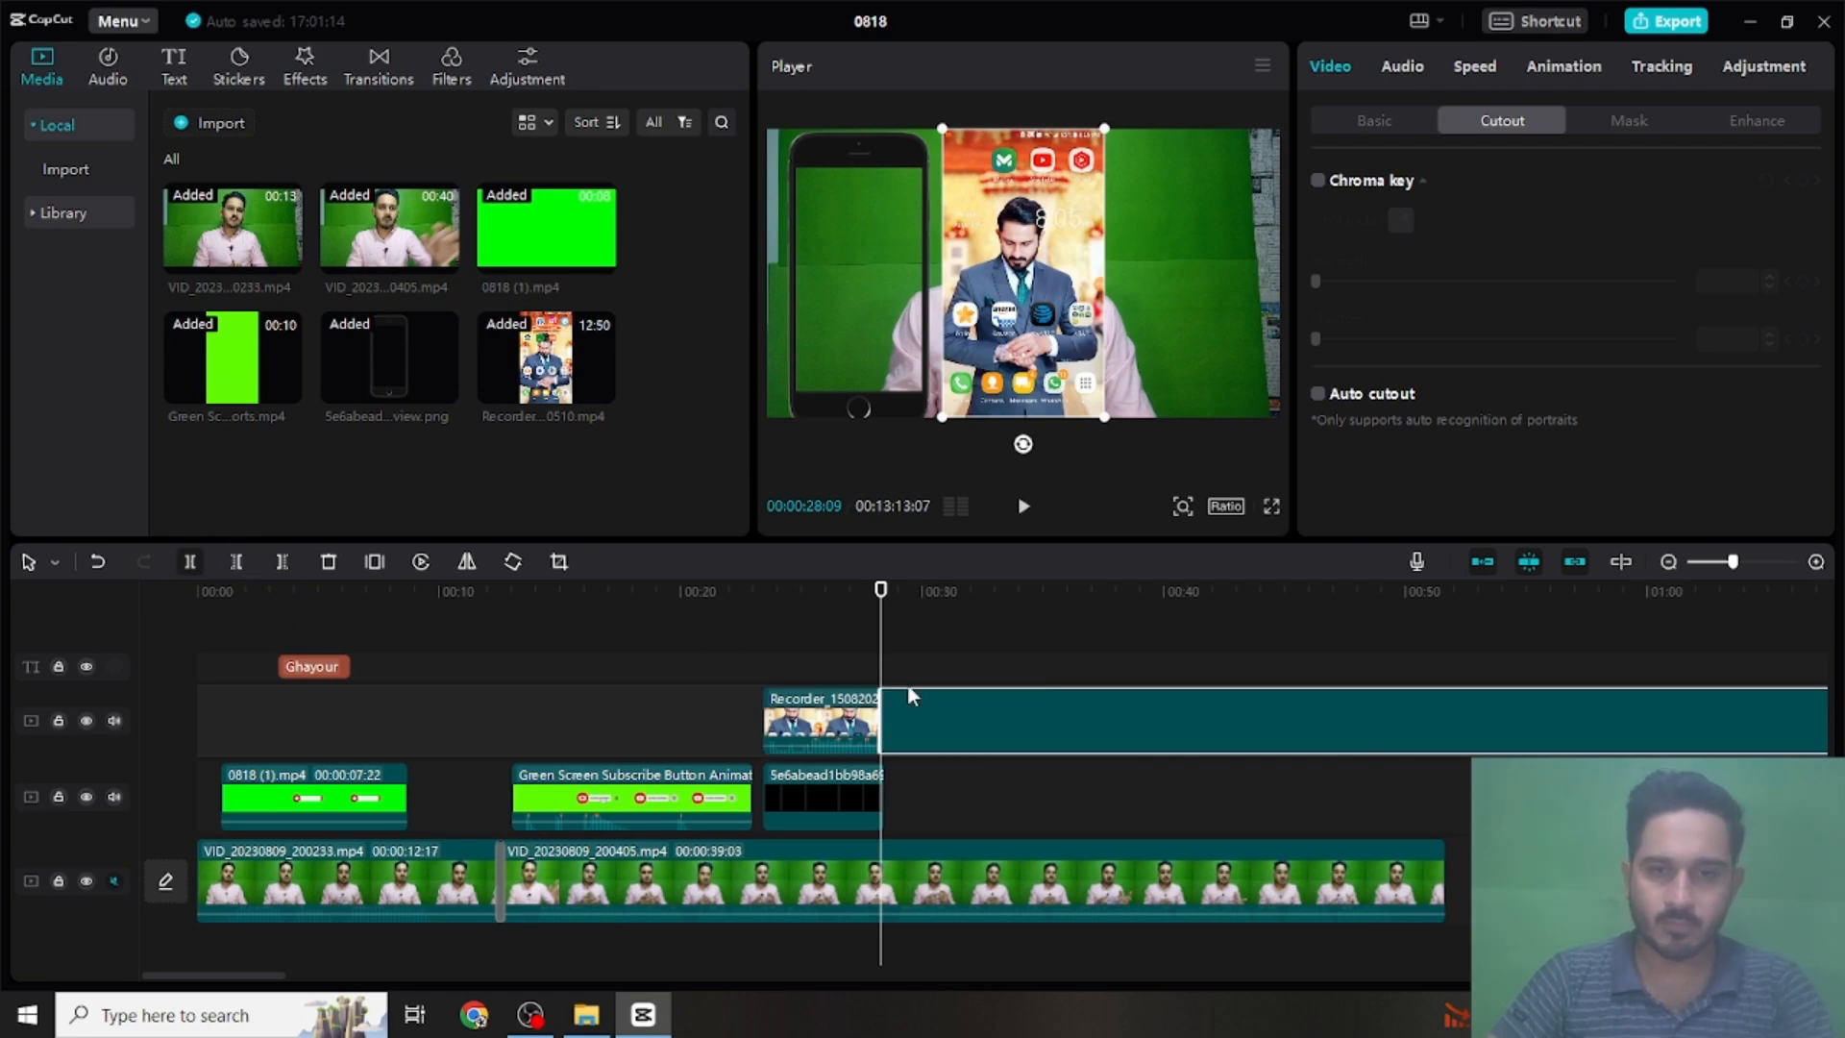
left_click(913, 726)
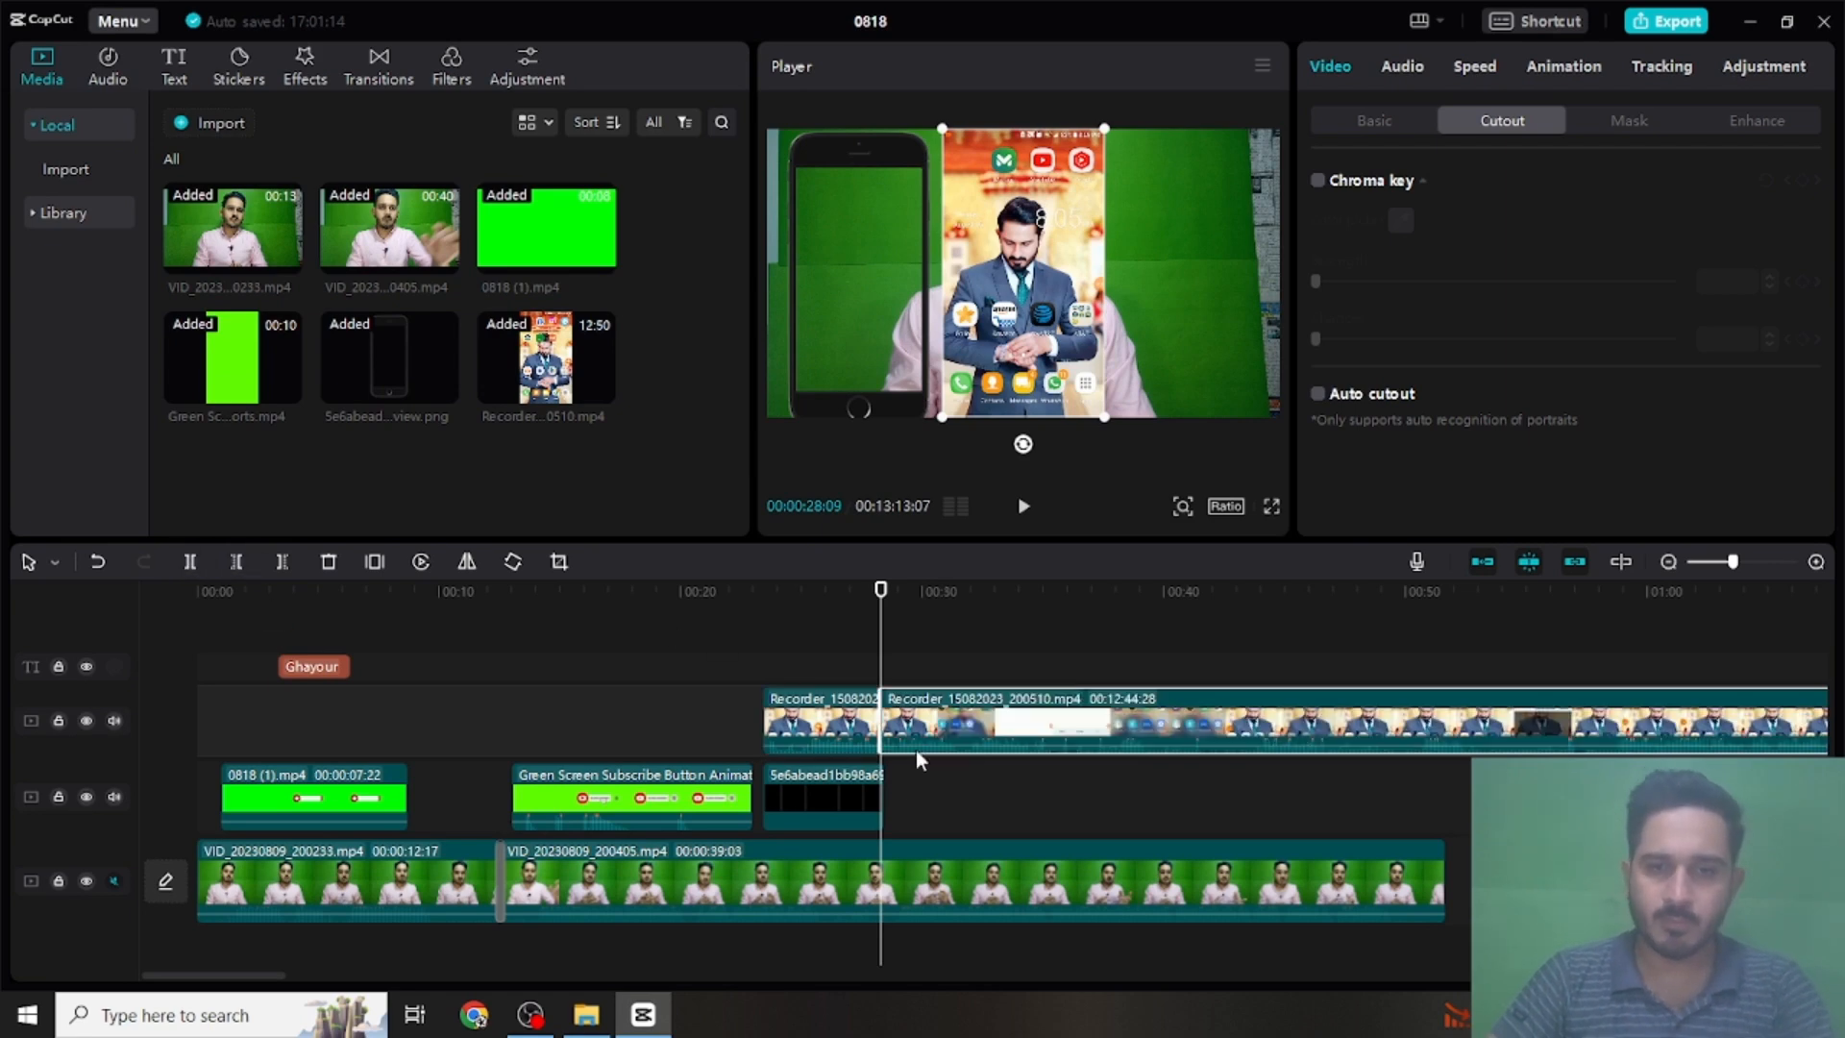
right_click(937, 706)
left_click(961, 536)
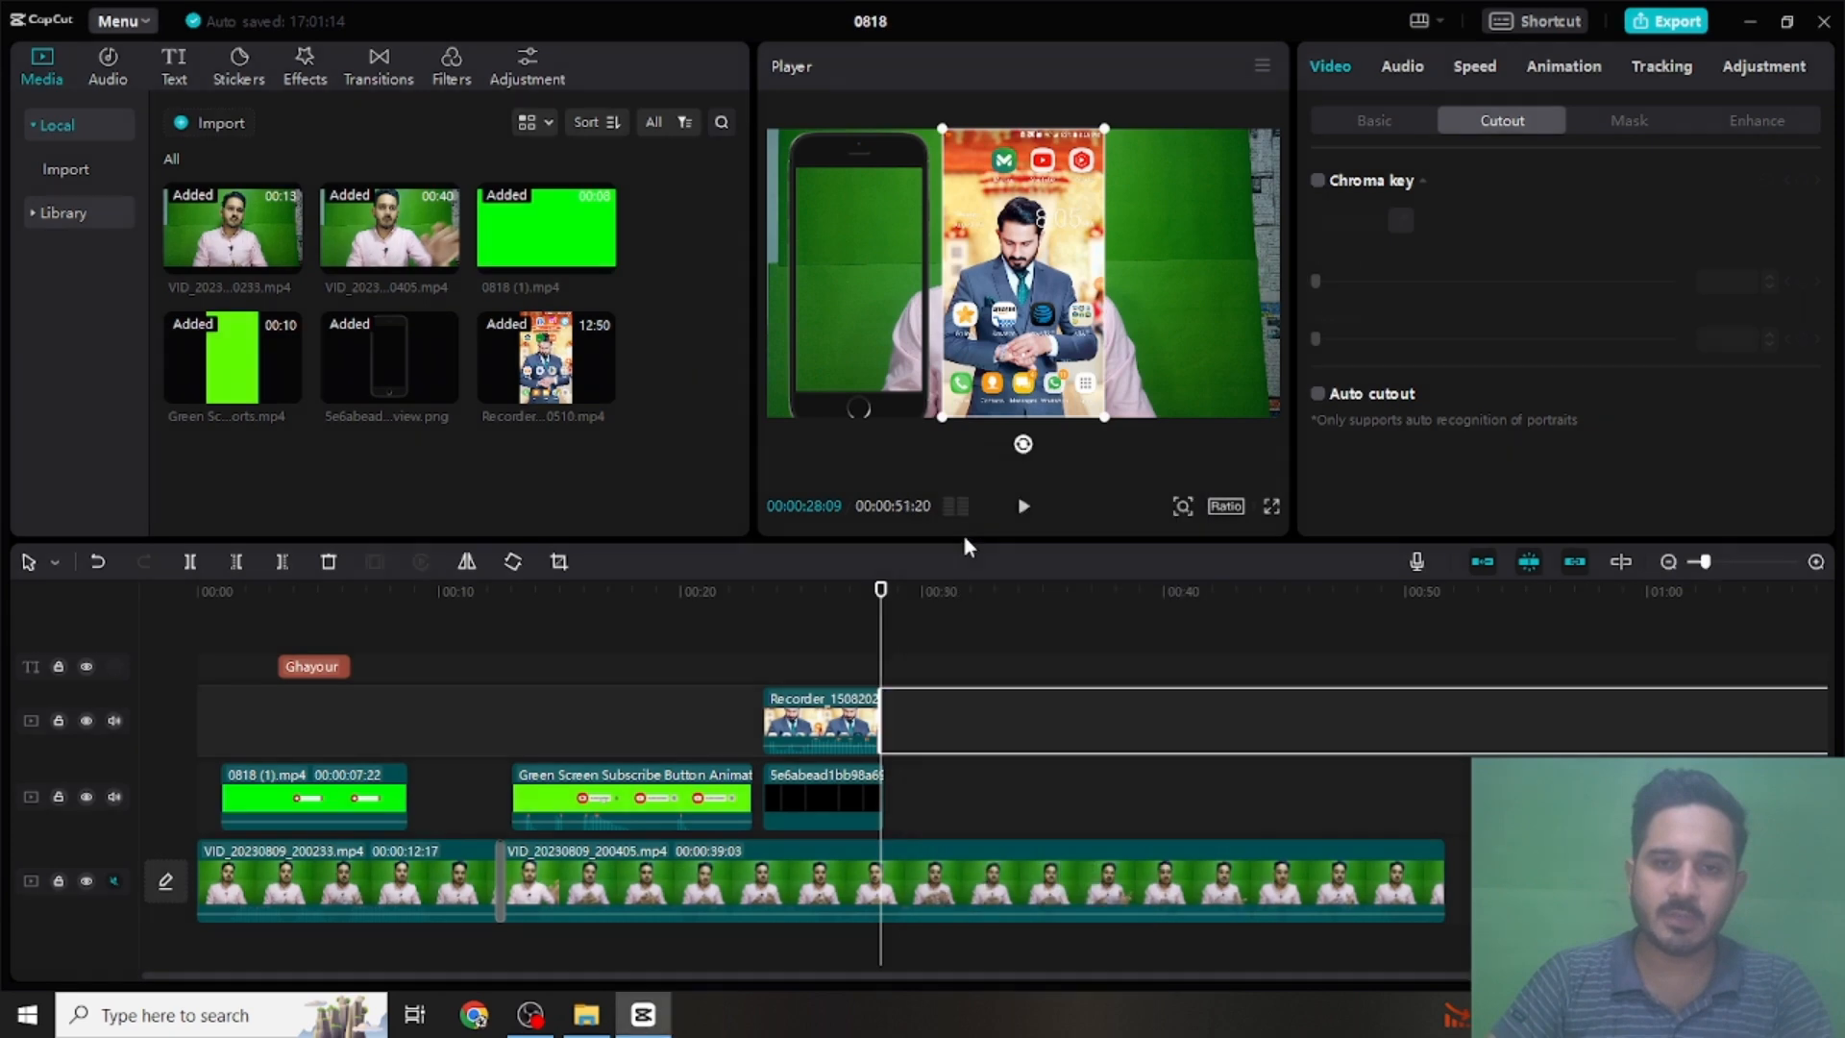
- Shrink the screen recording overlay and move it so that it fits inside the phone frame's screen area
left_click(814, 709)
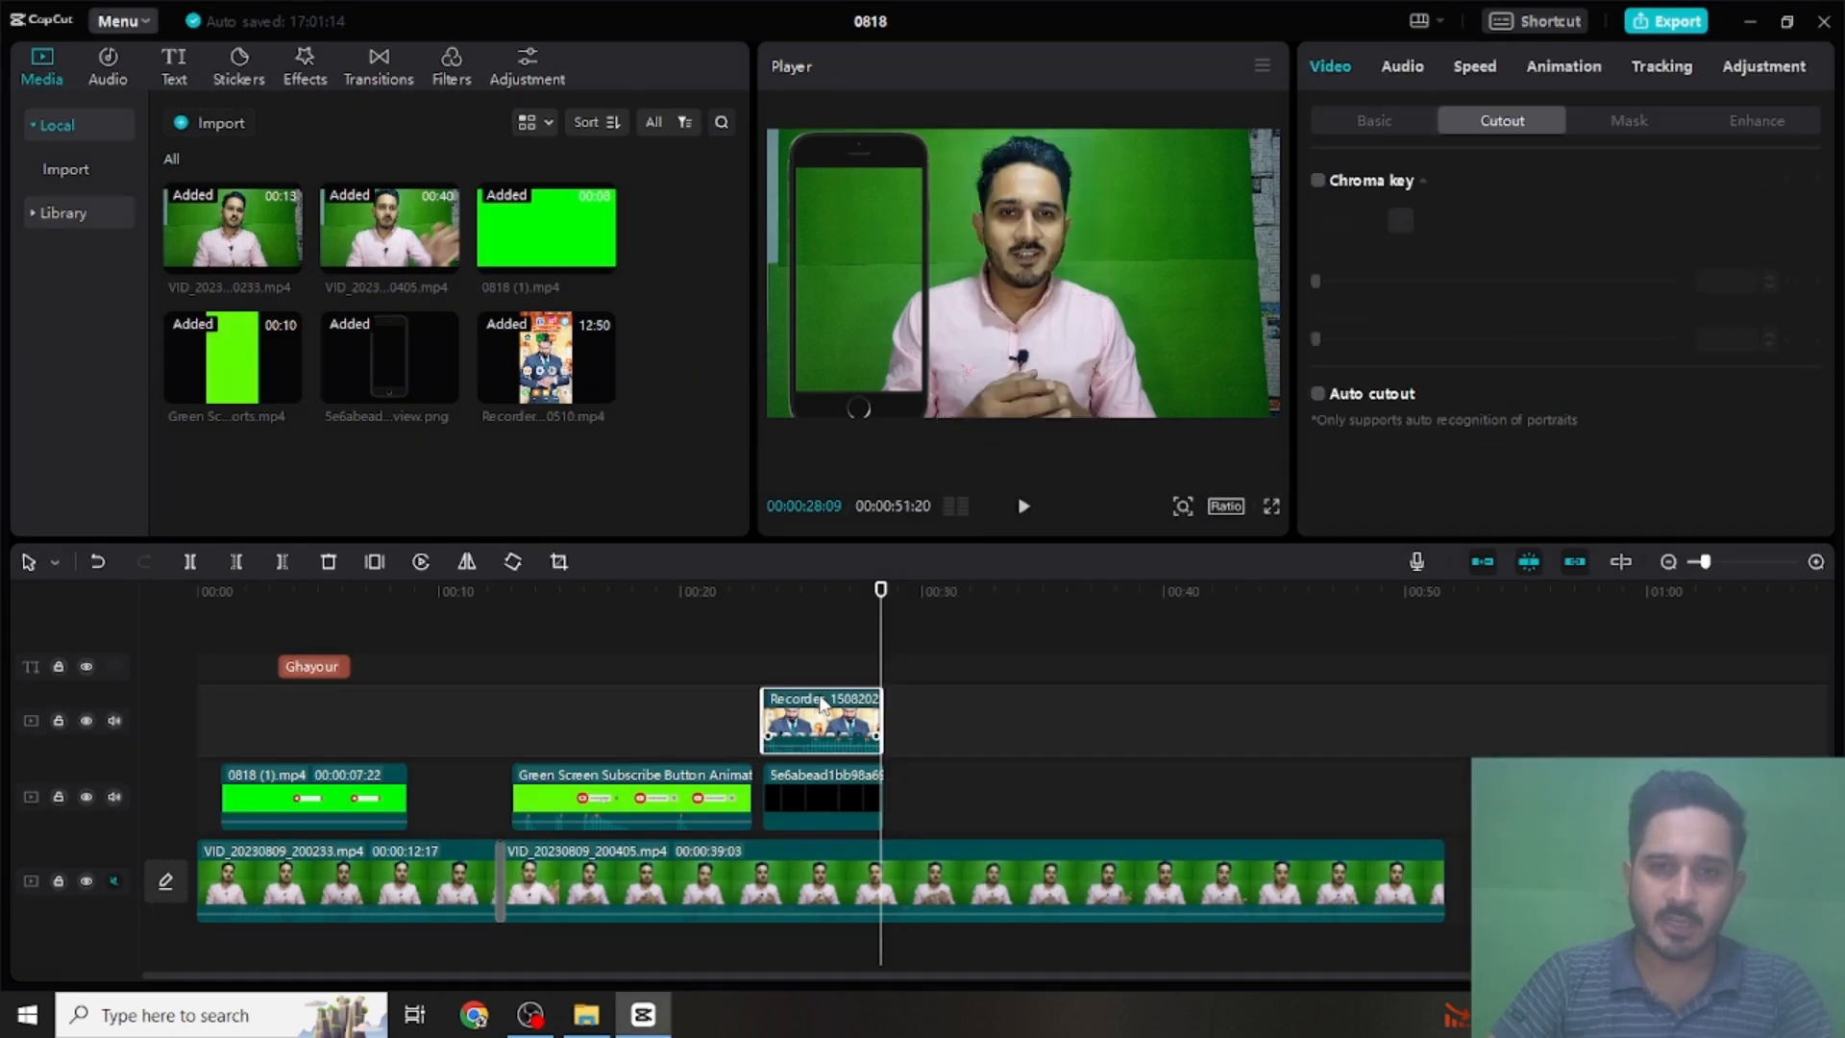
left_click(820, 594)
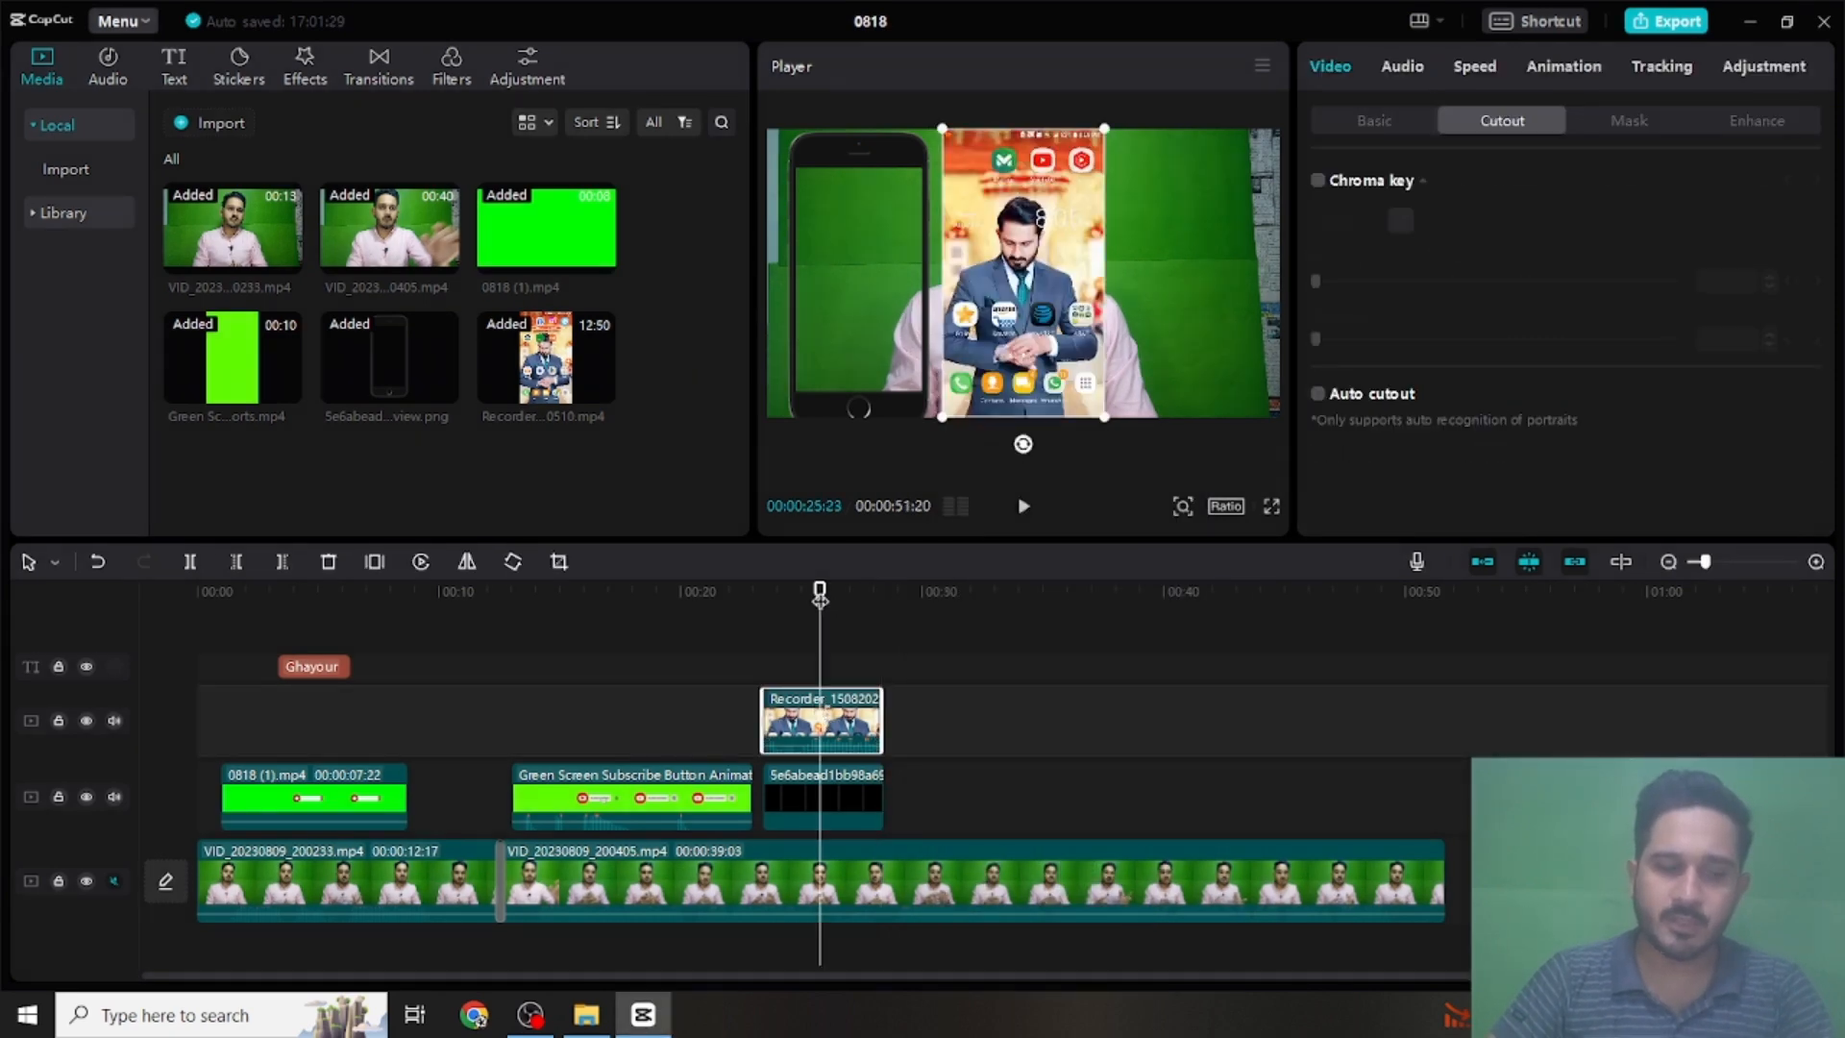
left_click_drag(1097, 134, 948, 163)
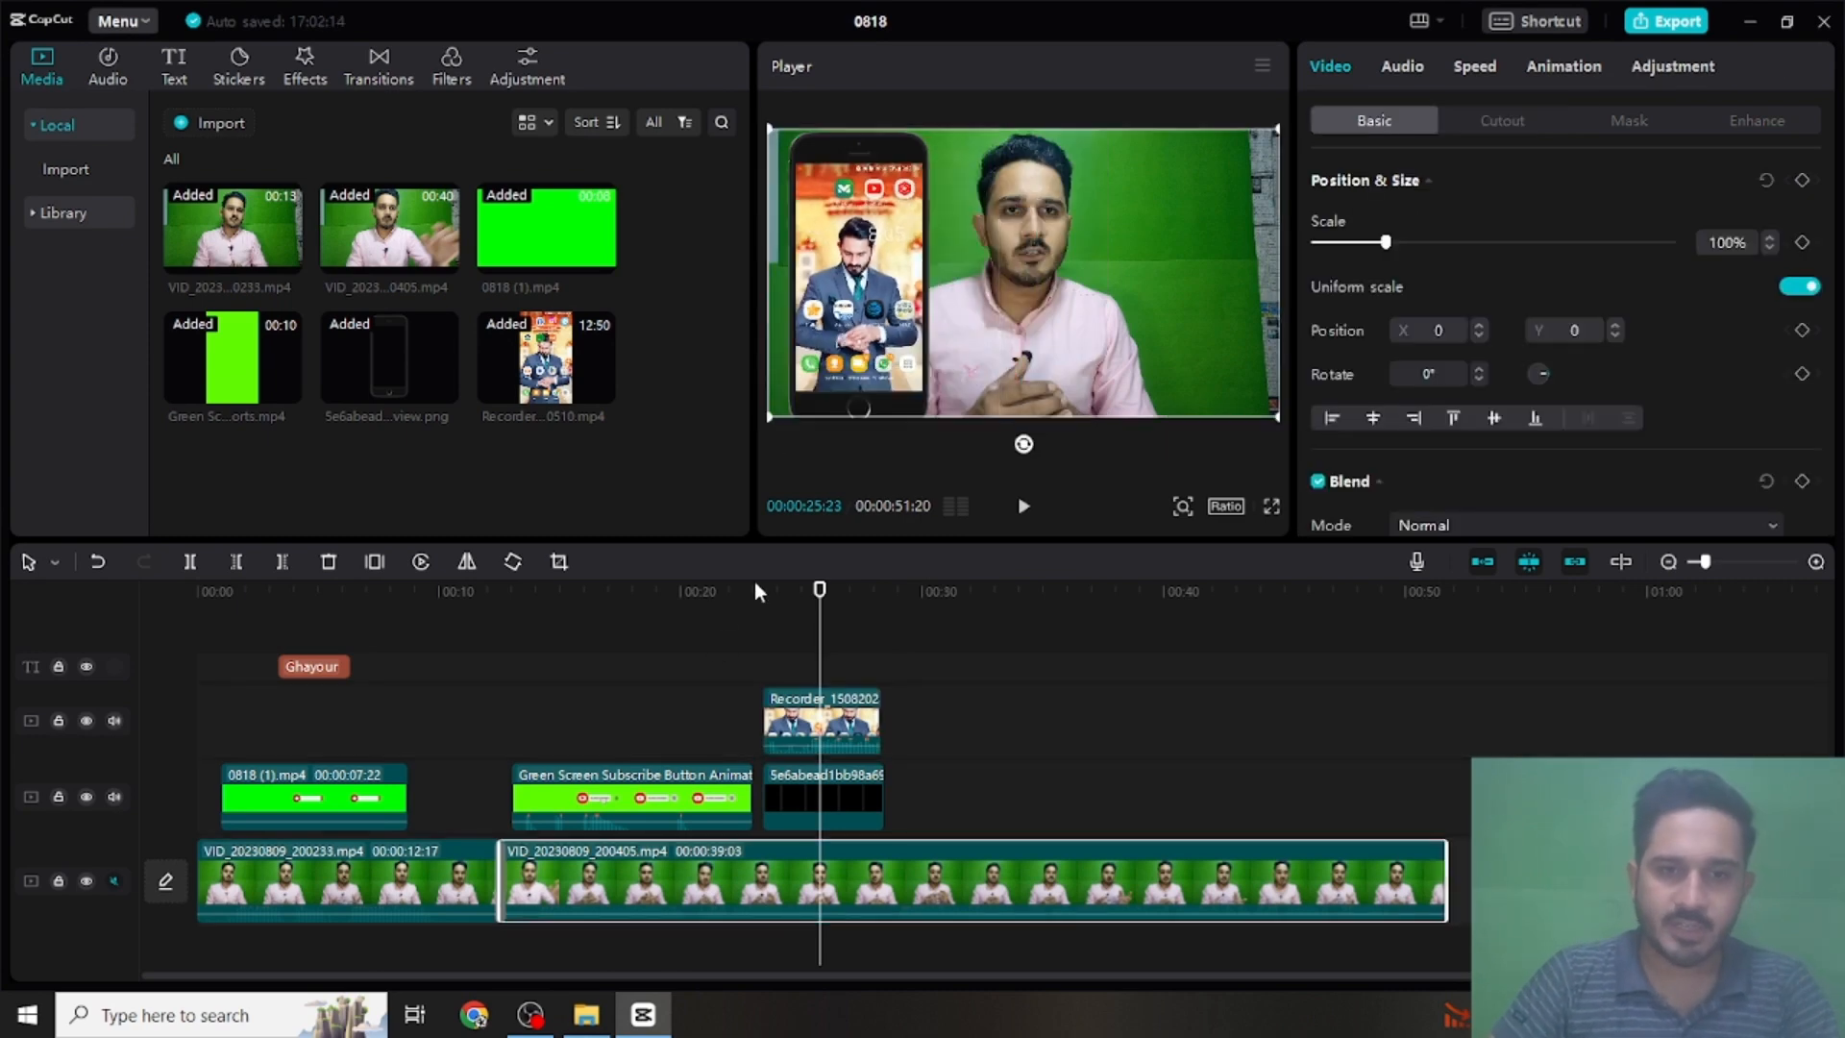
- Play the video full screen from 00:00:23:00 to review the phone frame and screen recording overlays
left_click(754, 592)
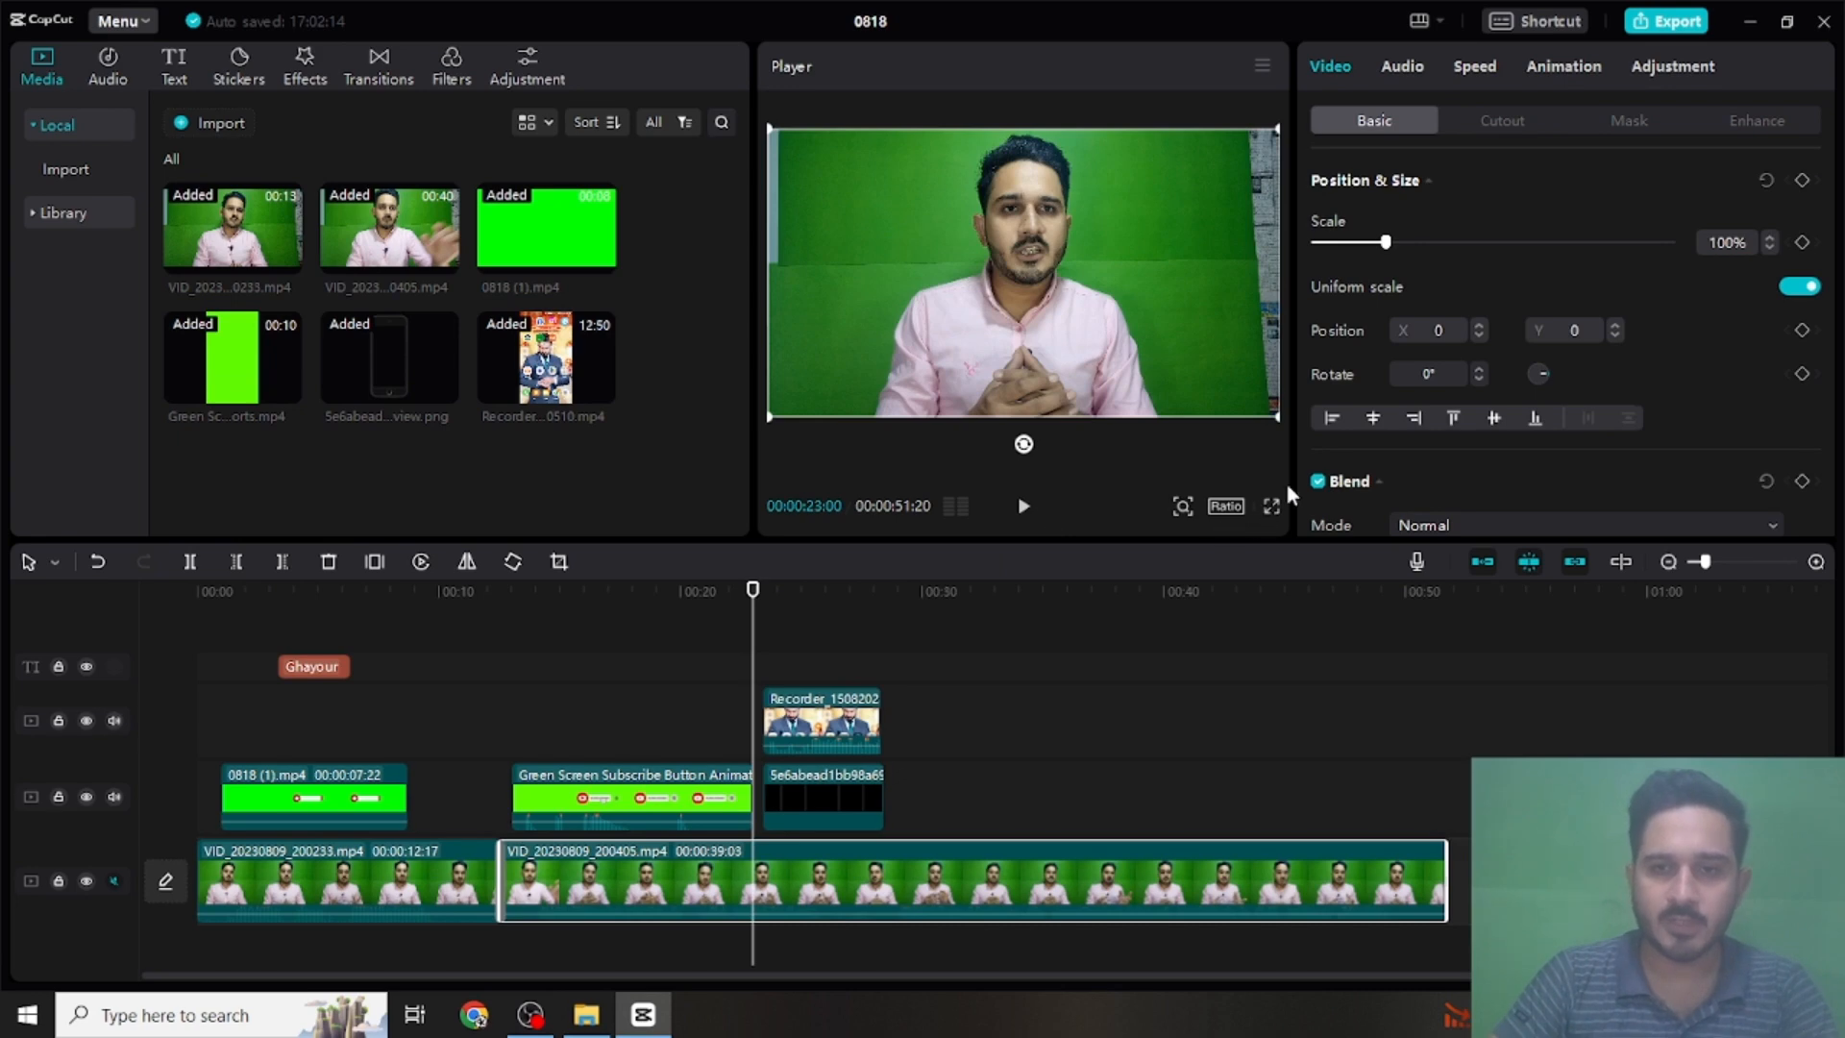
left_click(1270, 504)
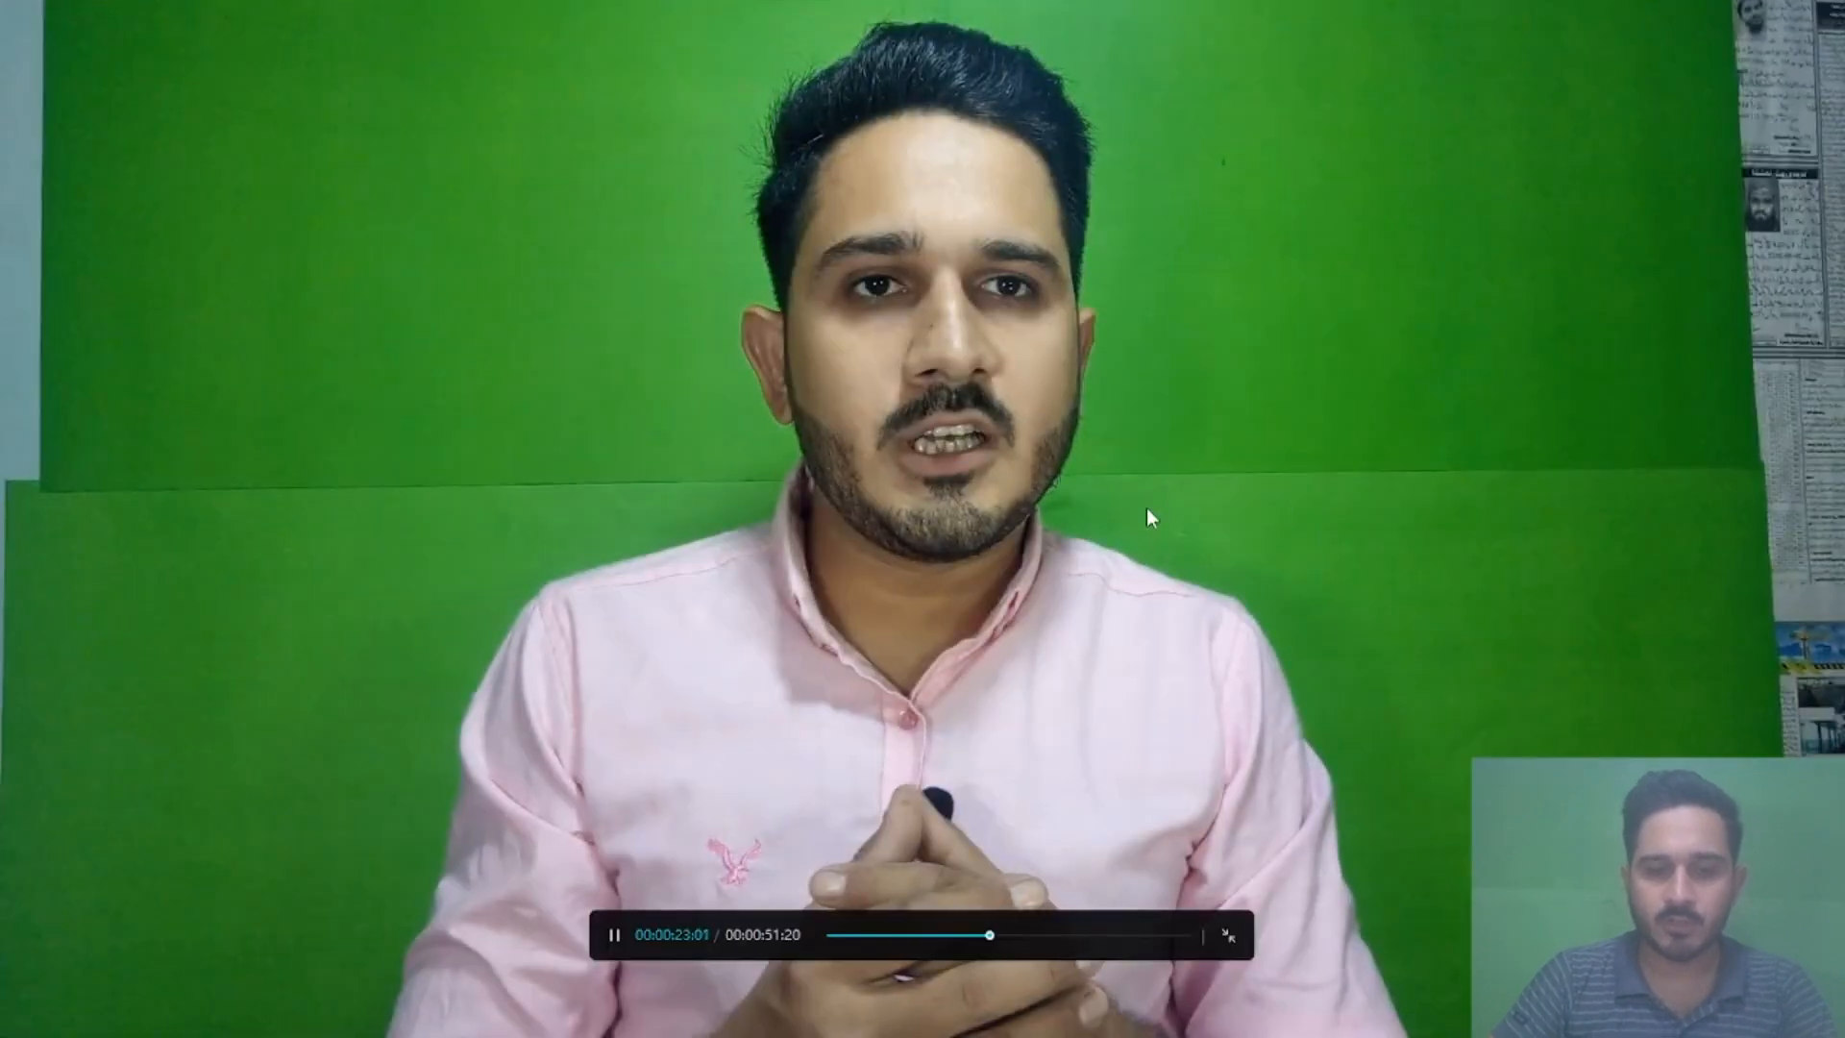
key("space")
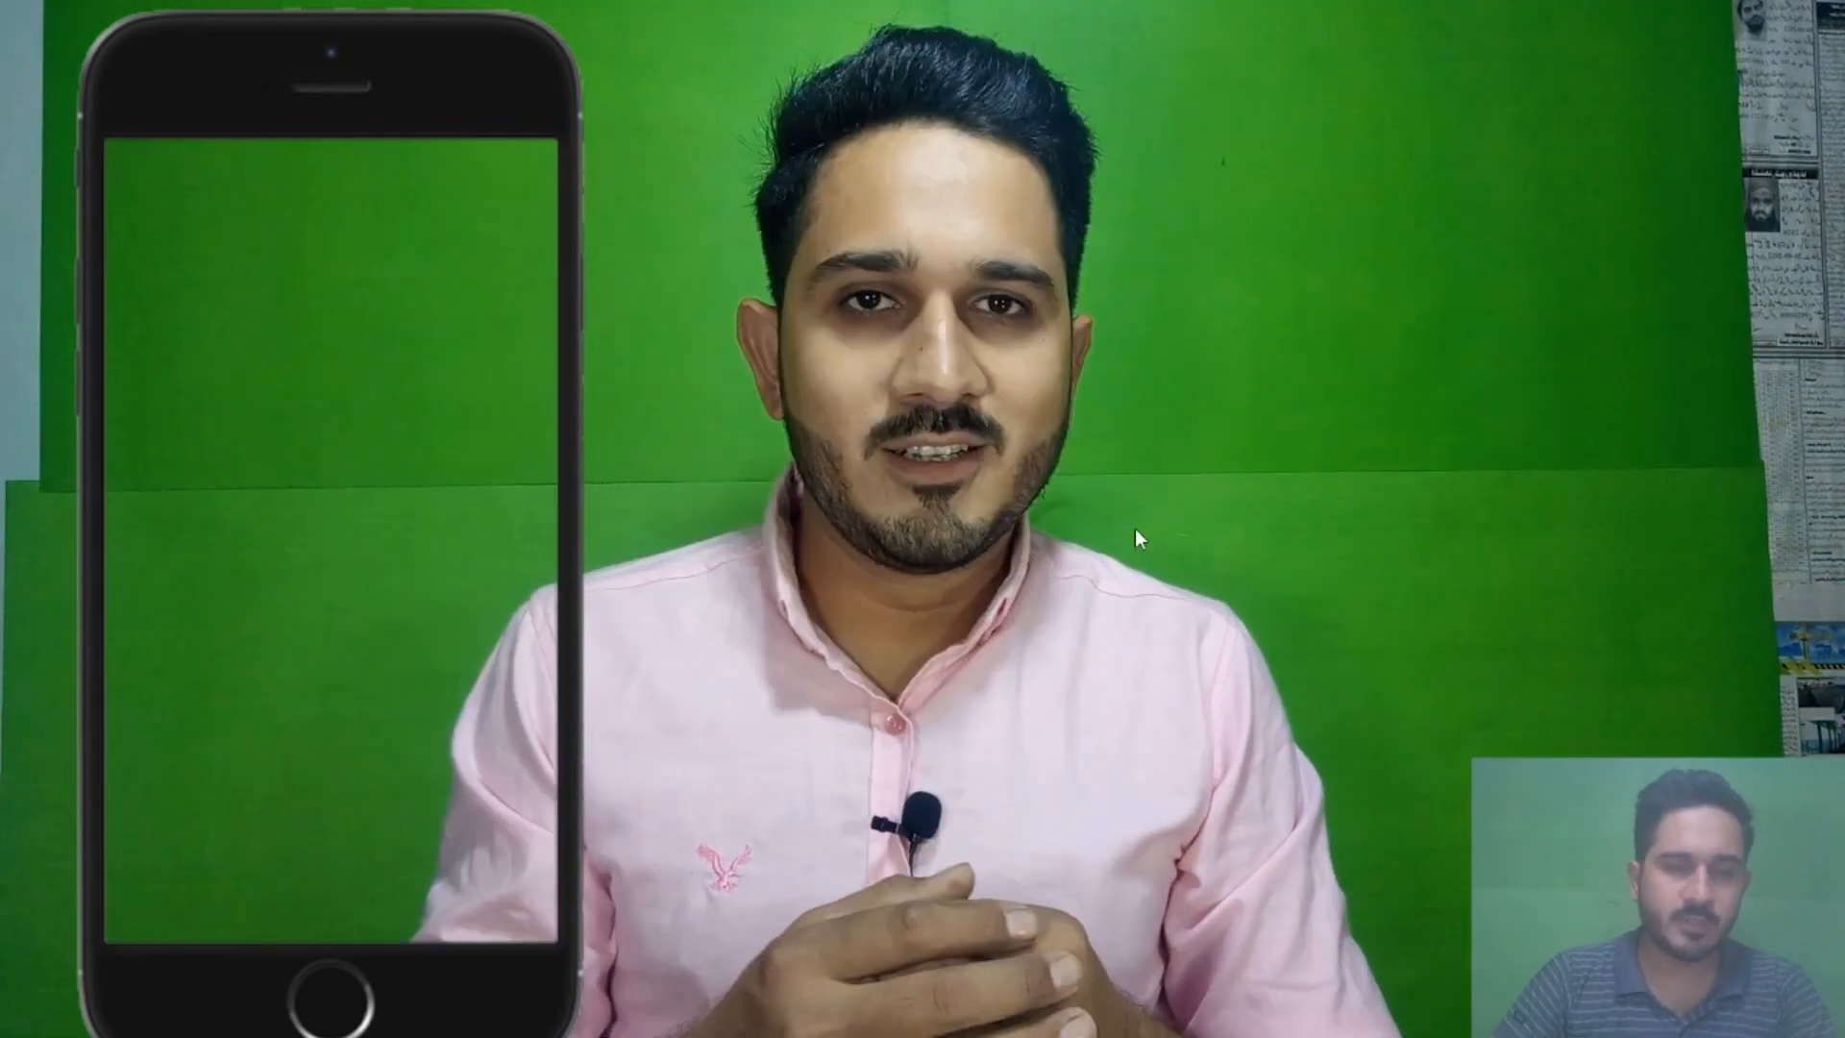
key("Escape")
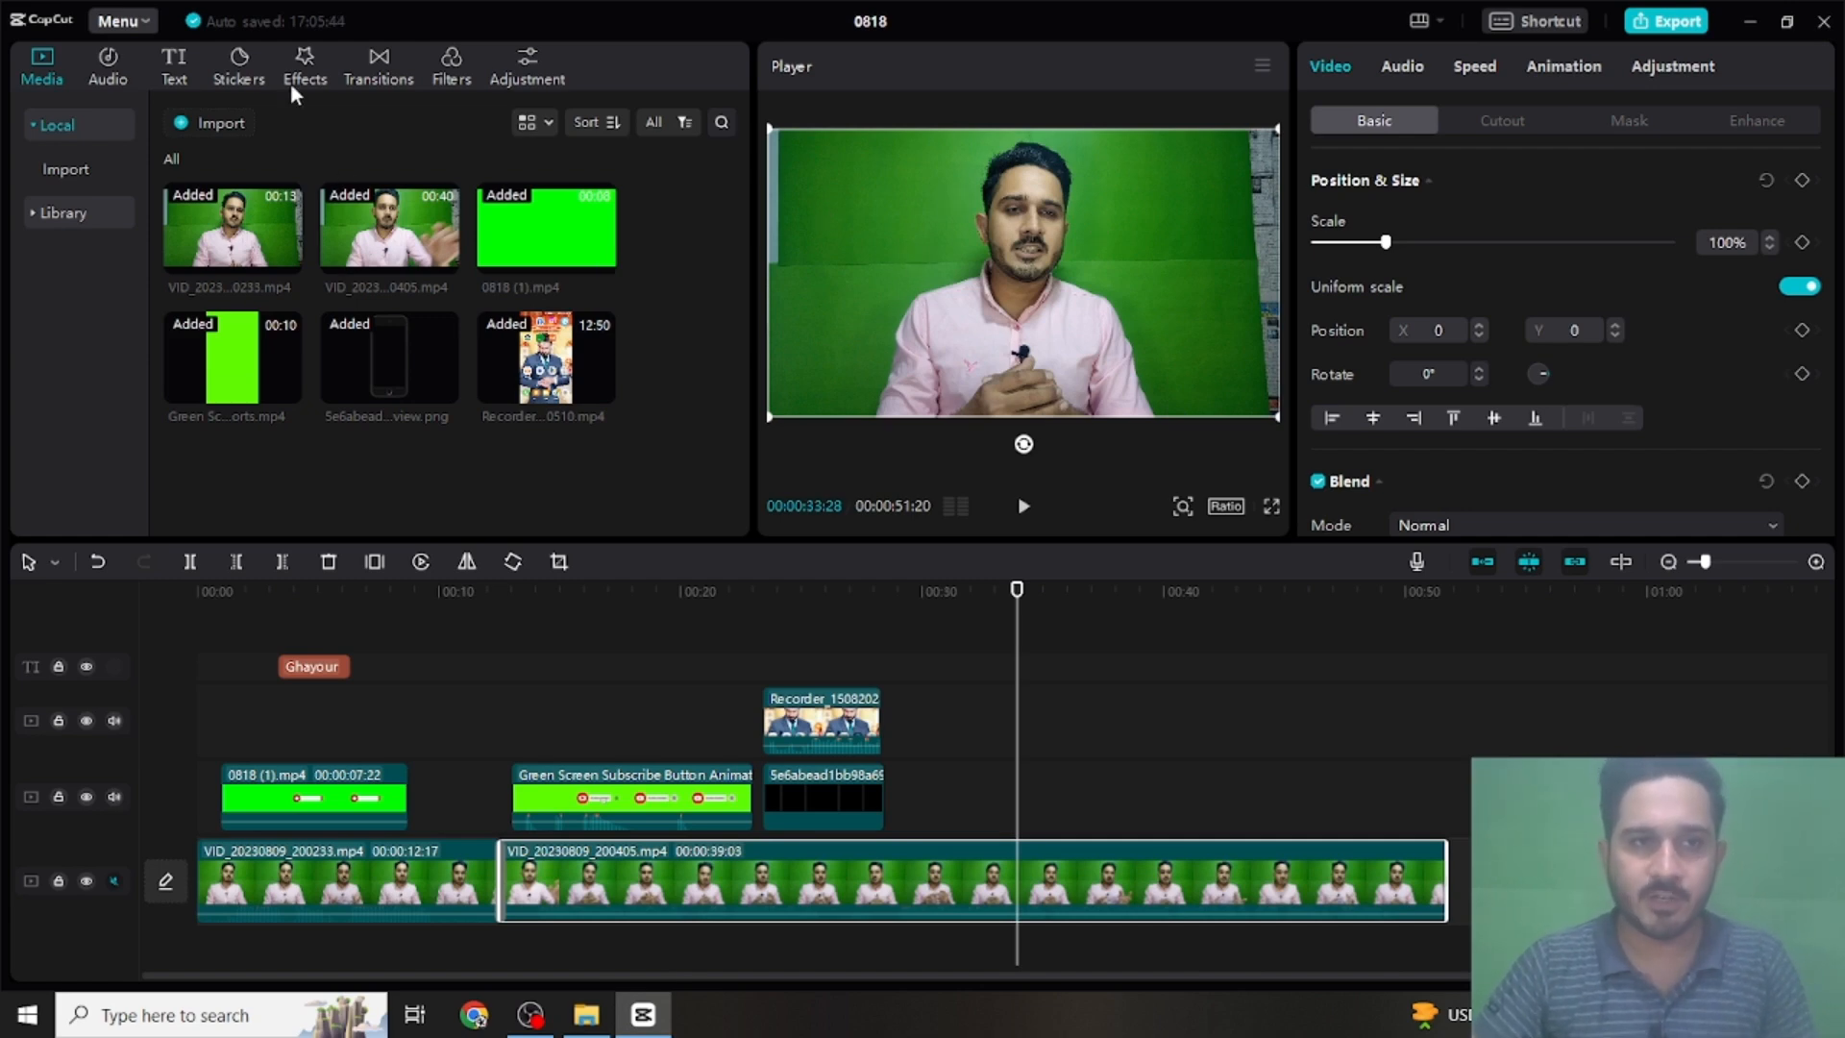
- Browse the trending and emphasis stickers and add the red hand-drawn circle sticker to the timeline at 00:00:33:28
left_click(235, 70)
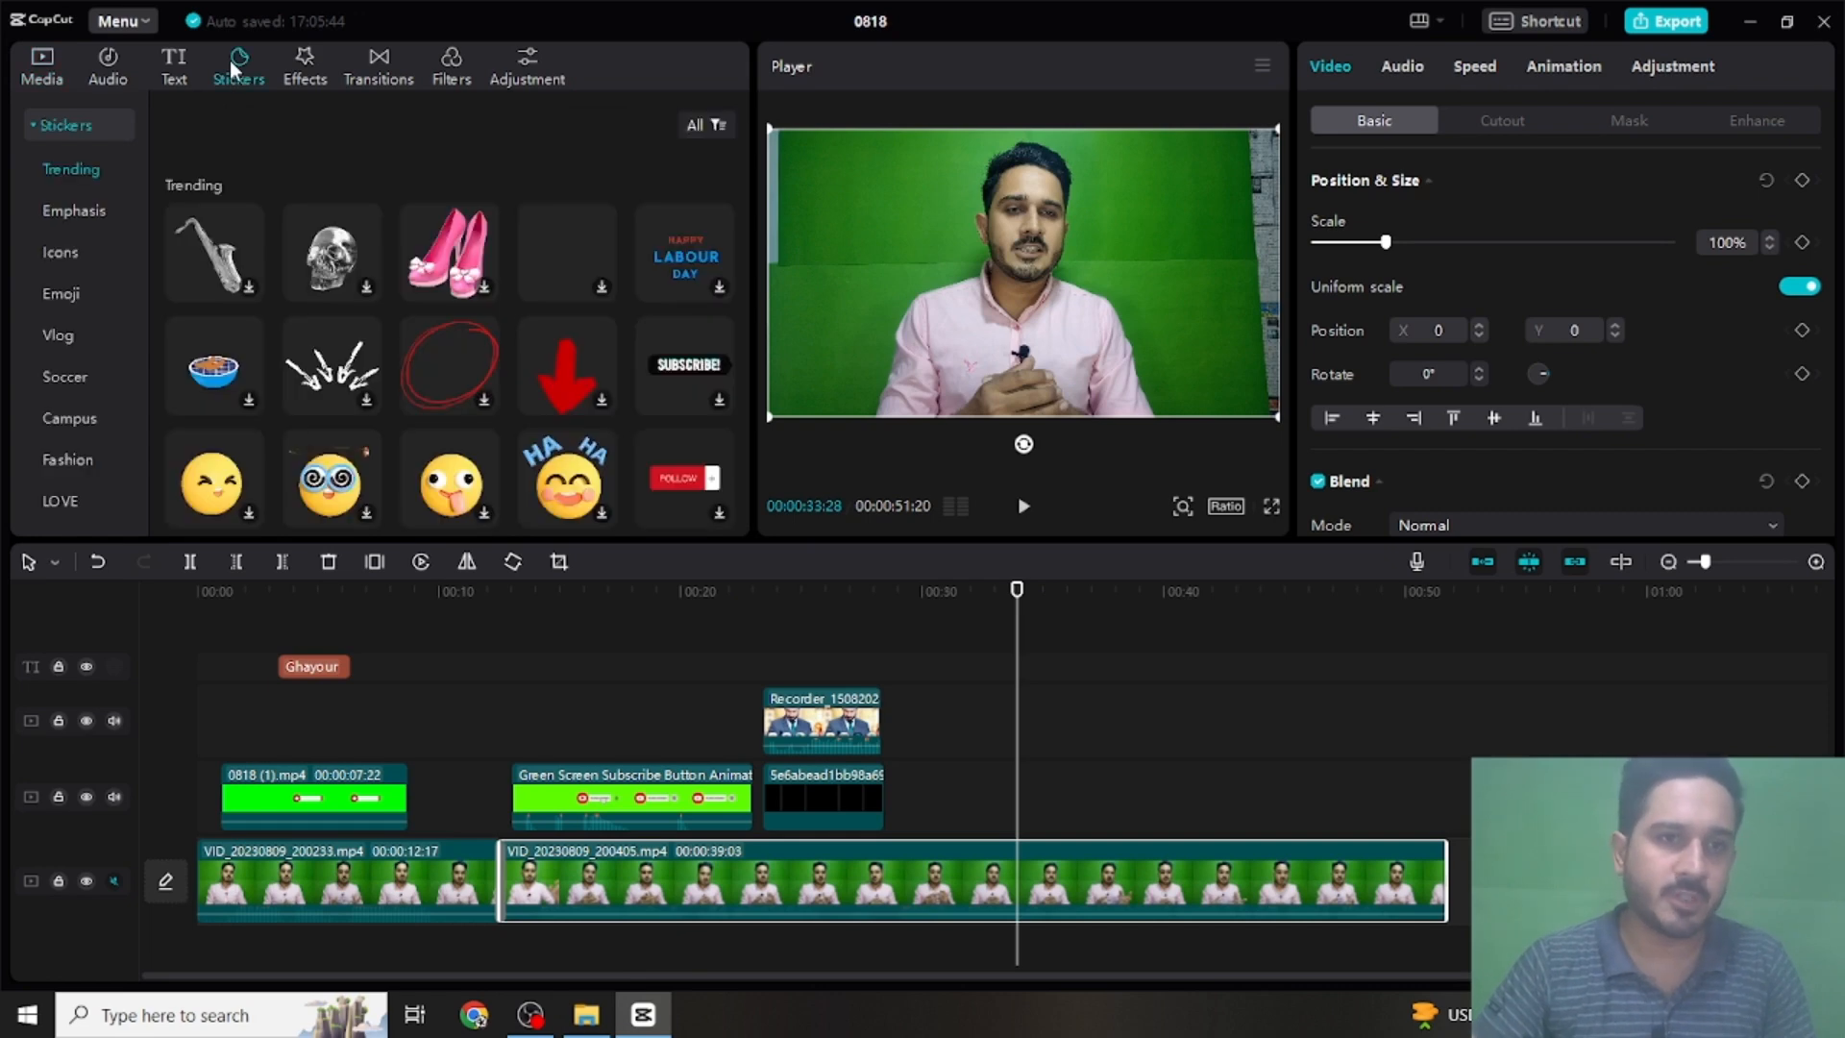
scroll(383, 252, "down", 2)
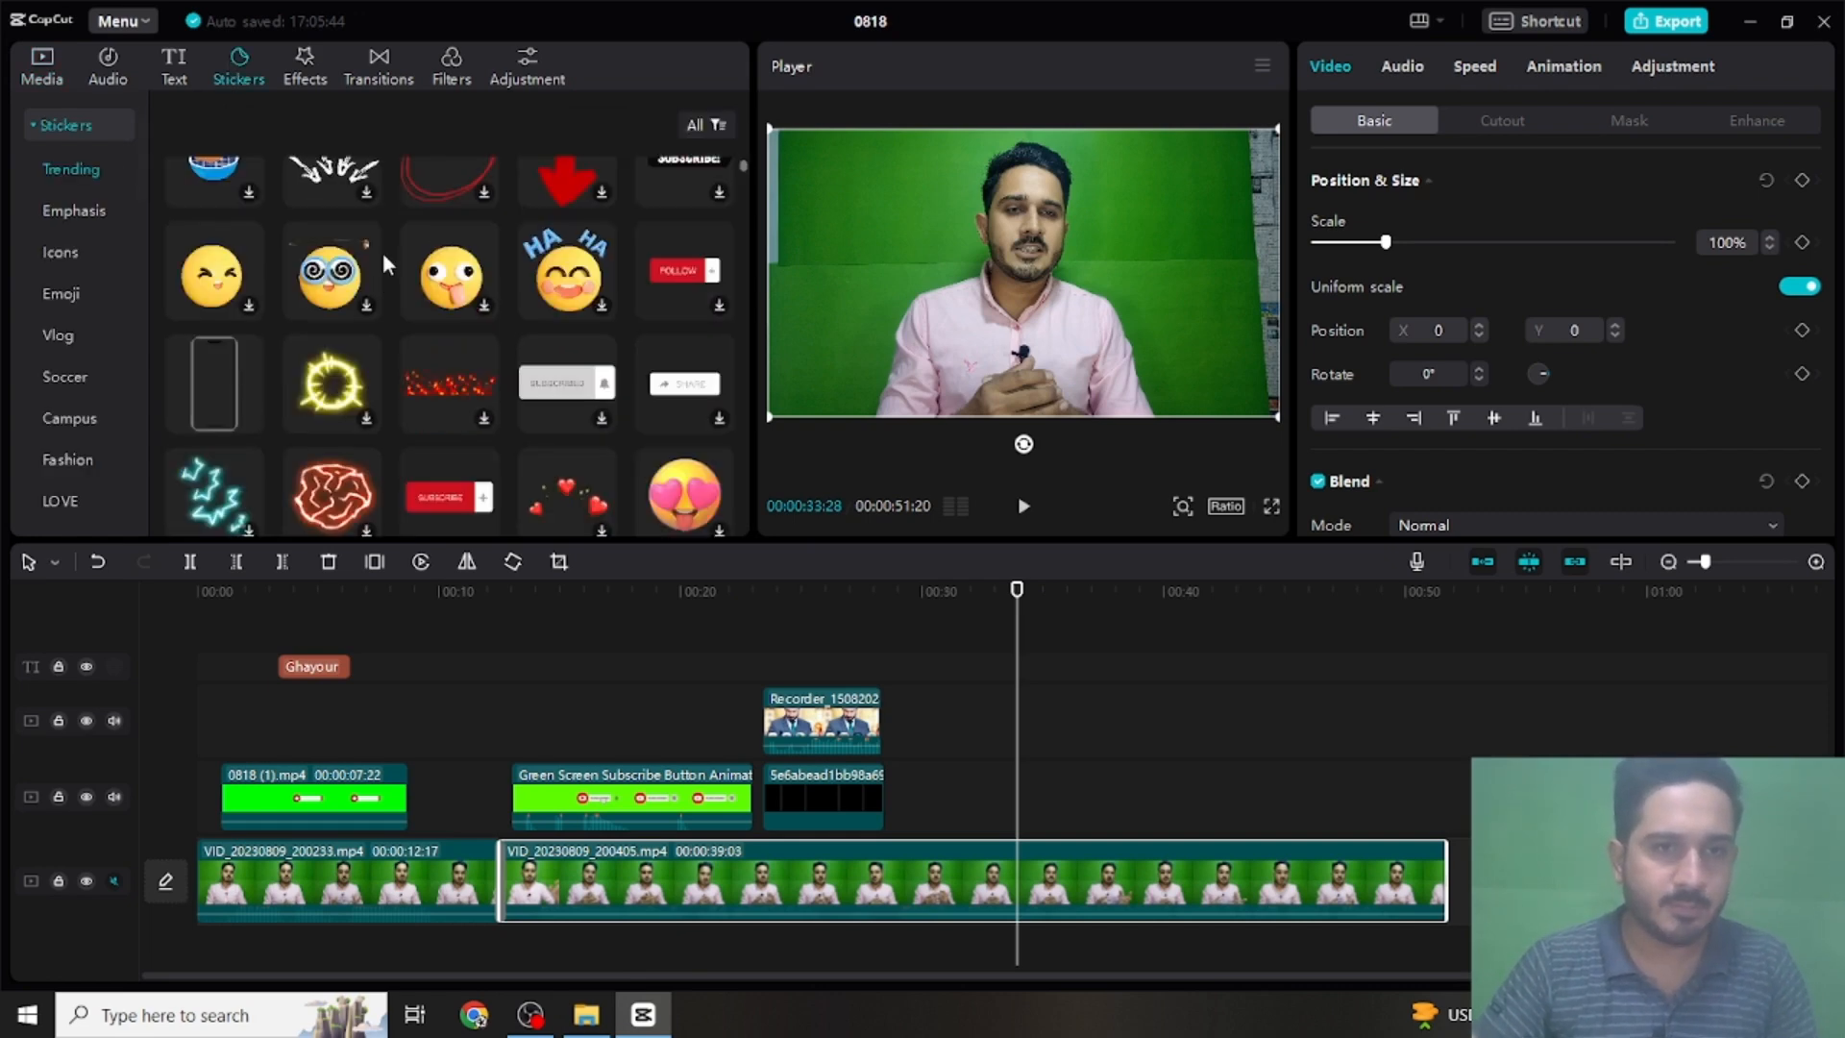
scroll(394, 250, "down", 10)
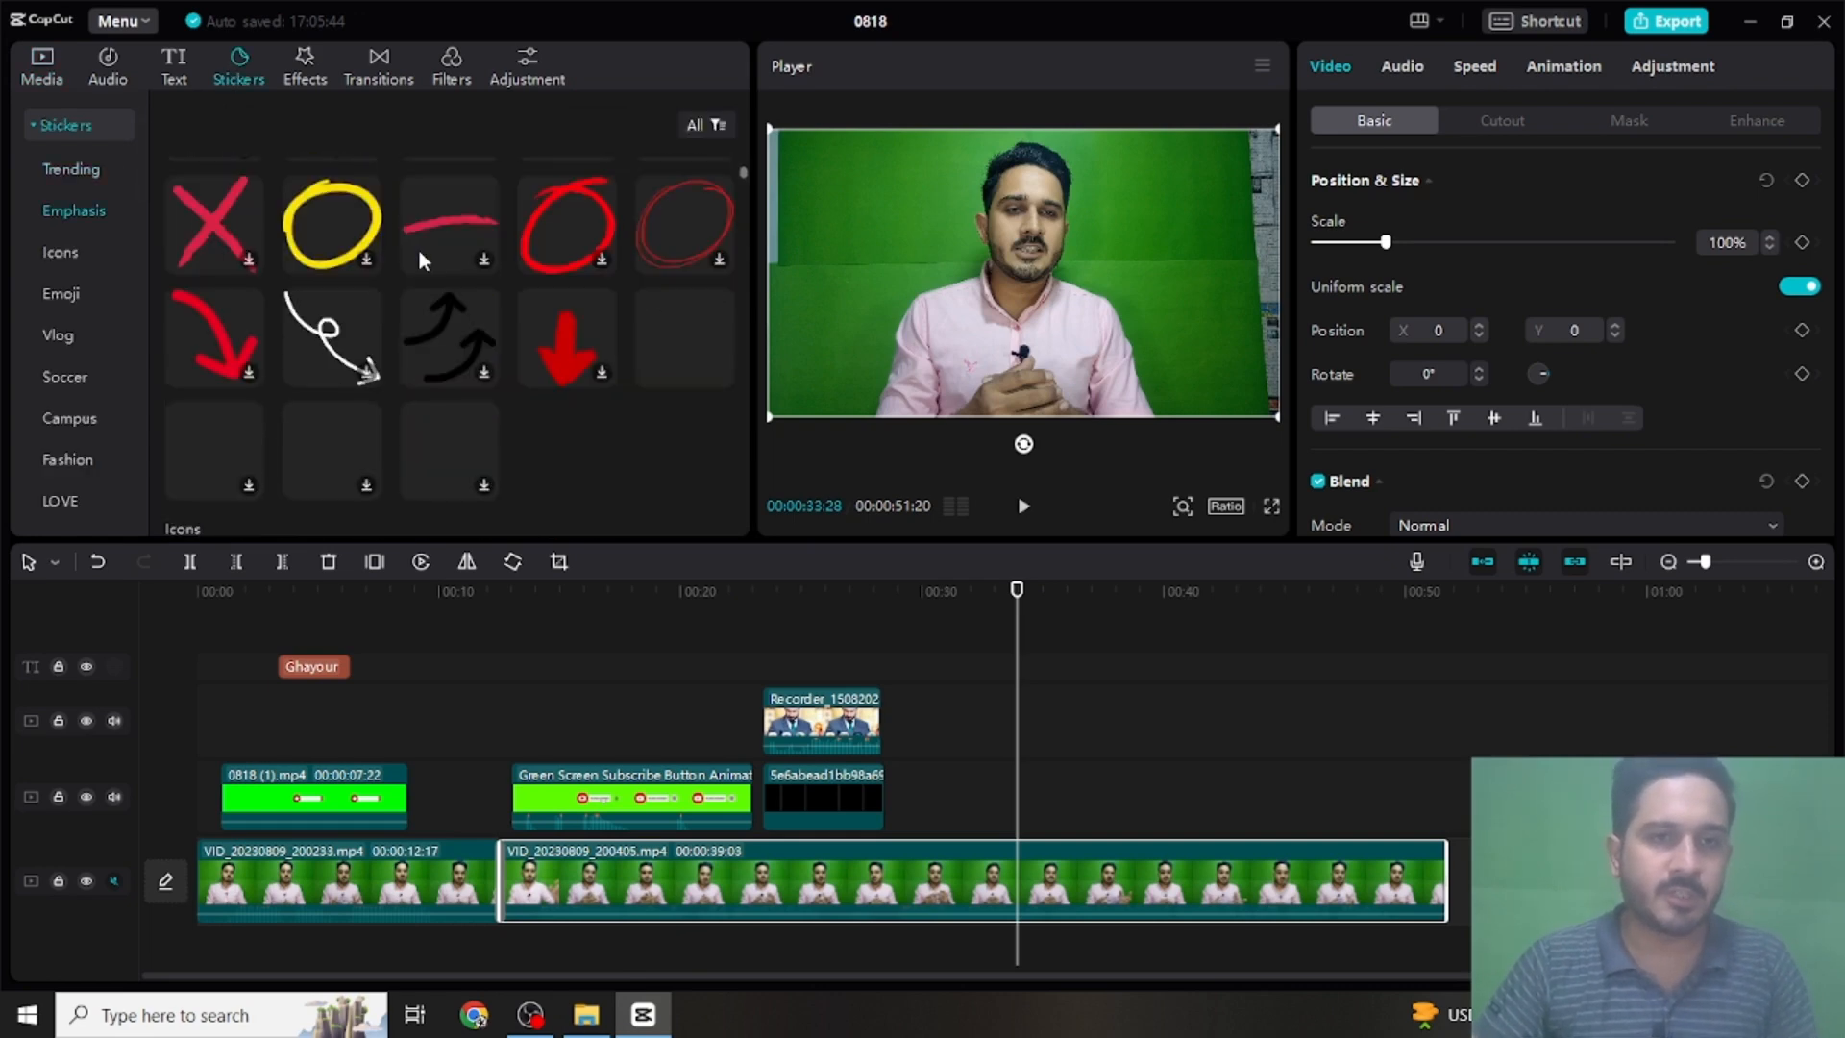
scroll(423, 246, "down", 5)
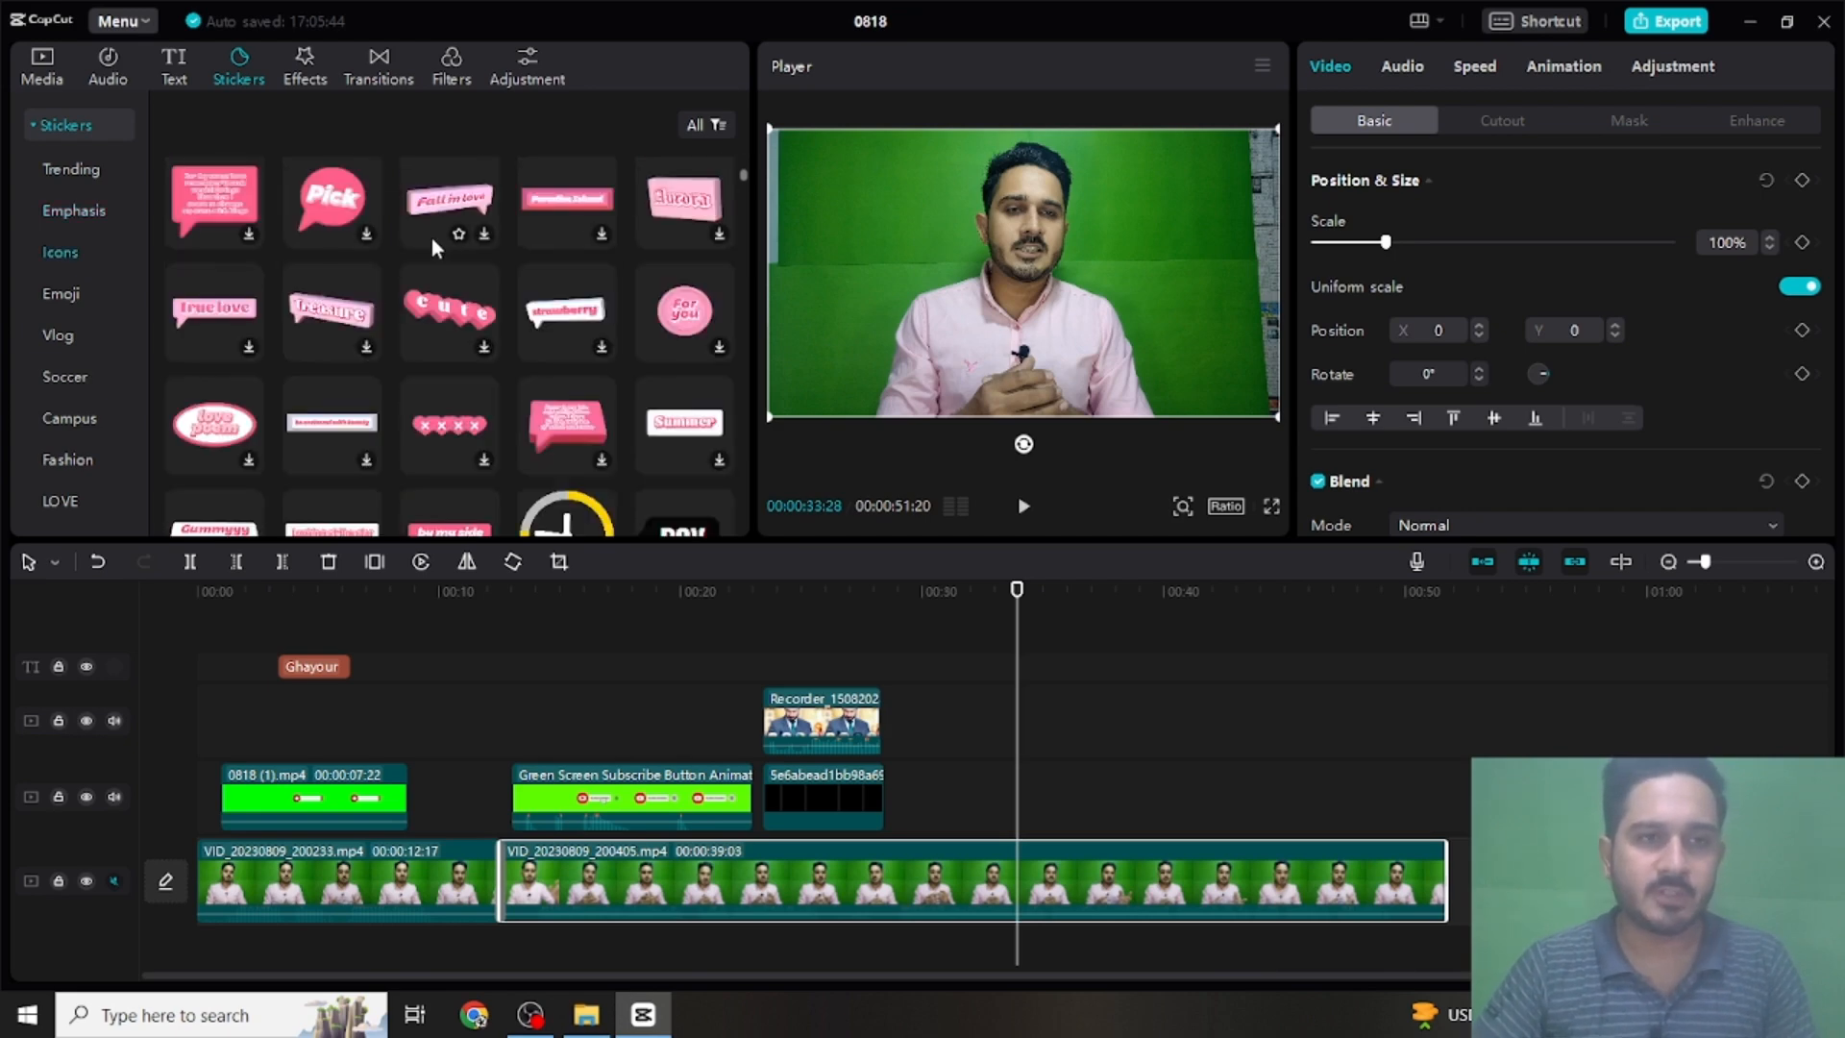
scroll(430, 239, "up", 12)
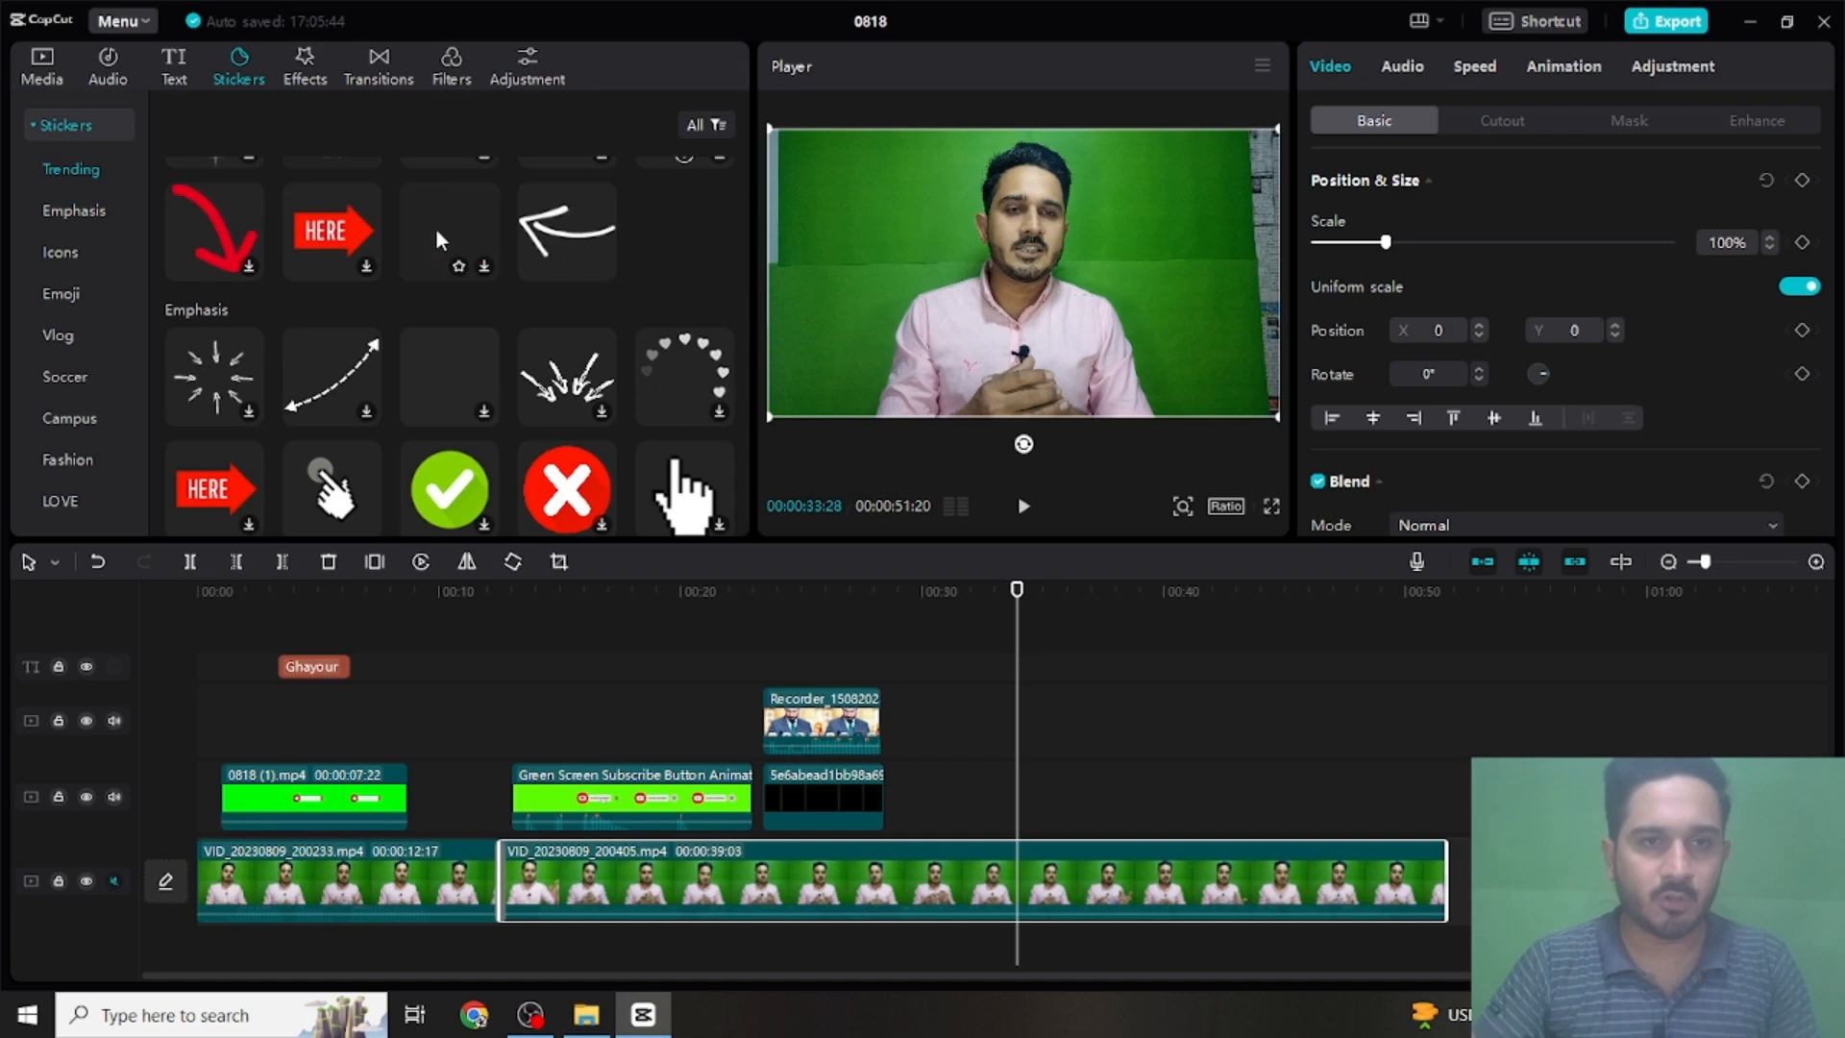
left_click(440, 240)
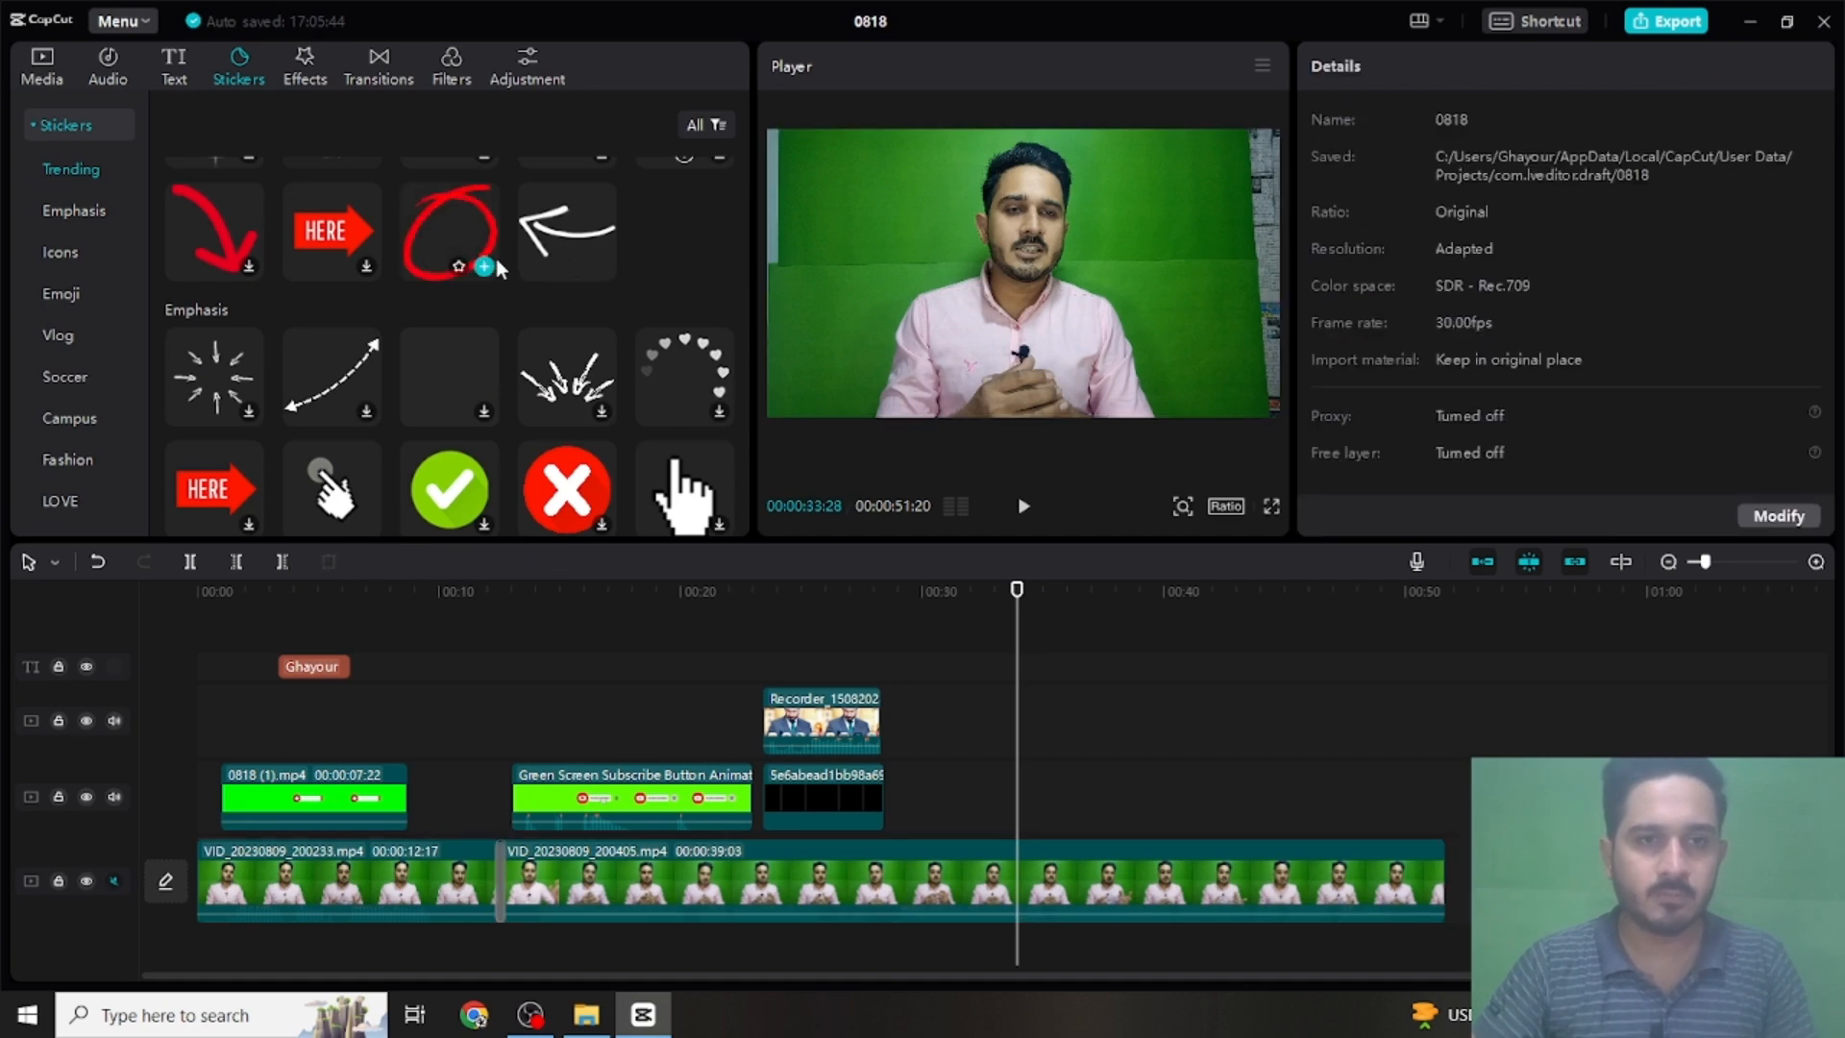
left_click(486, 266)
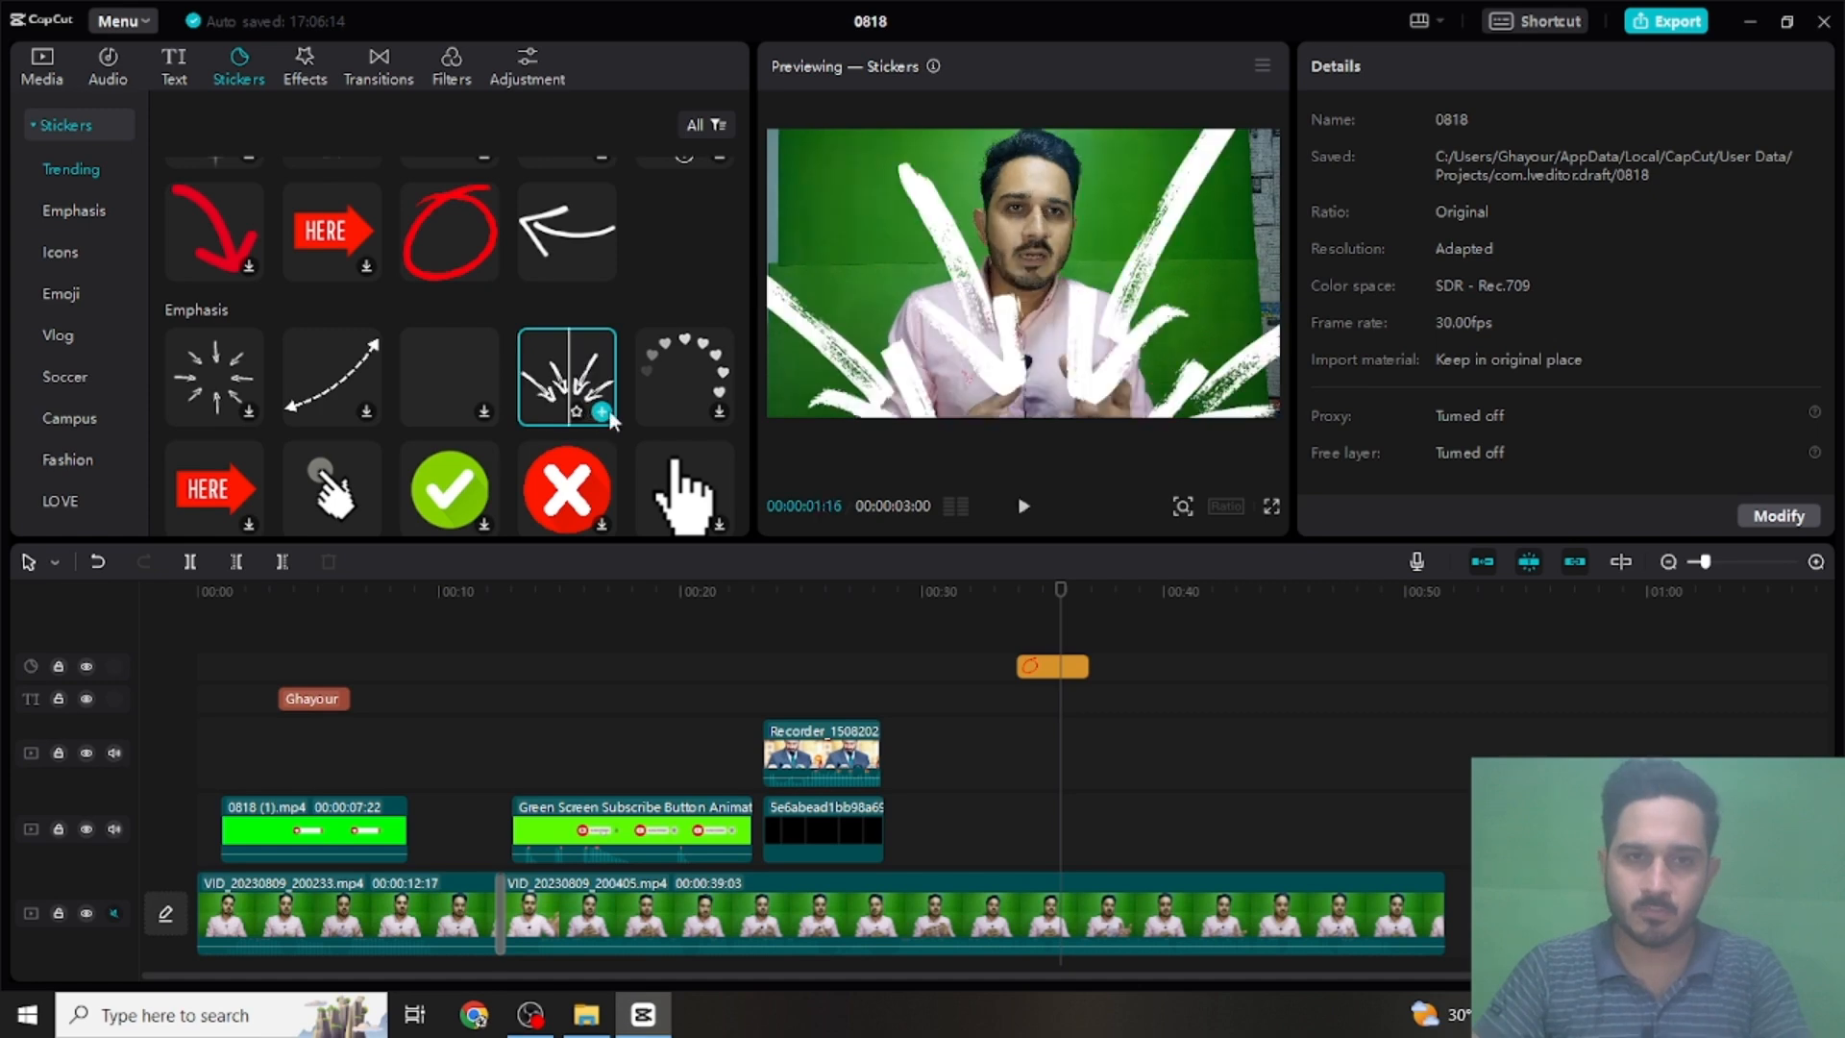
- Add the white brush arrows sticker at 00:00:35:22, scale it to 28% and place it beside the speaker's head at about X -1057, Y 532
left_click(602, 412)
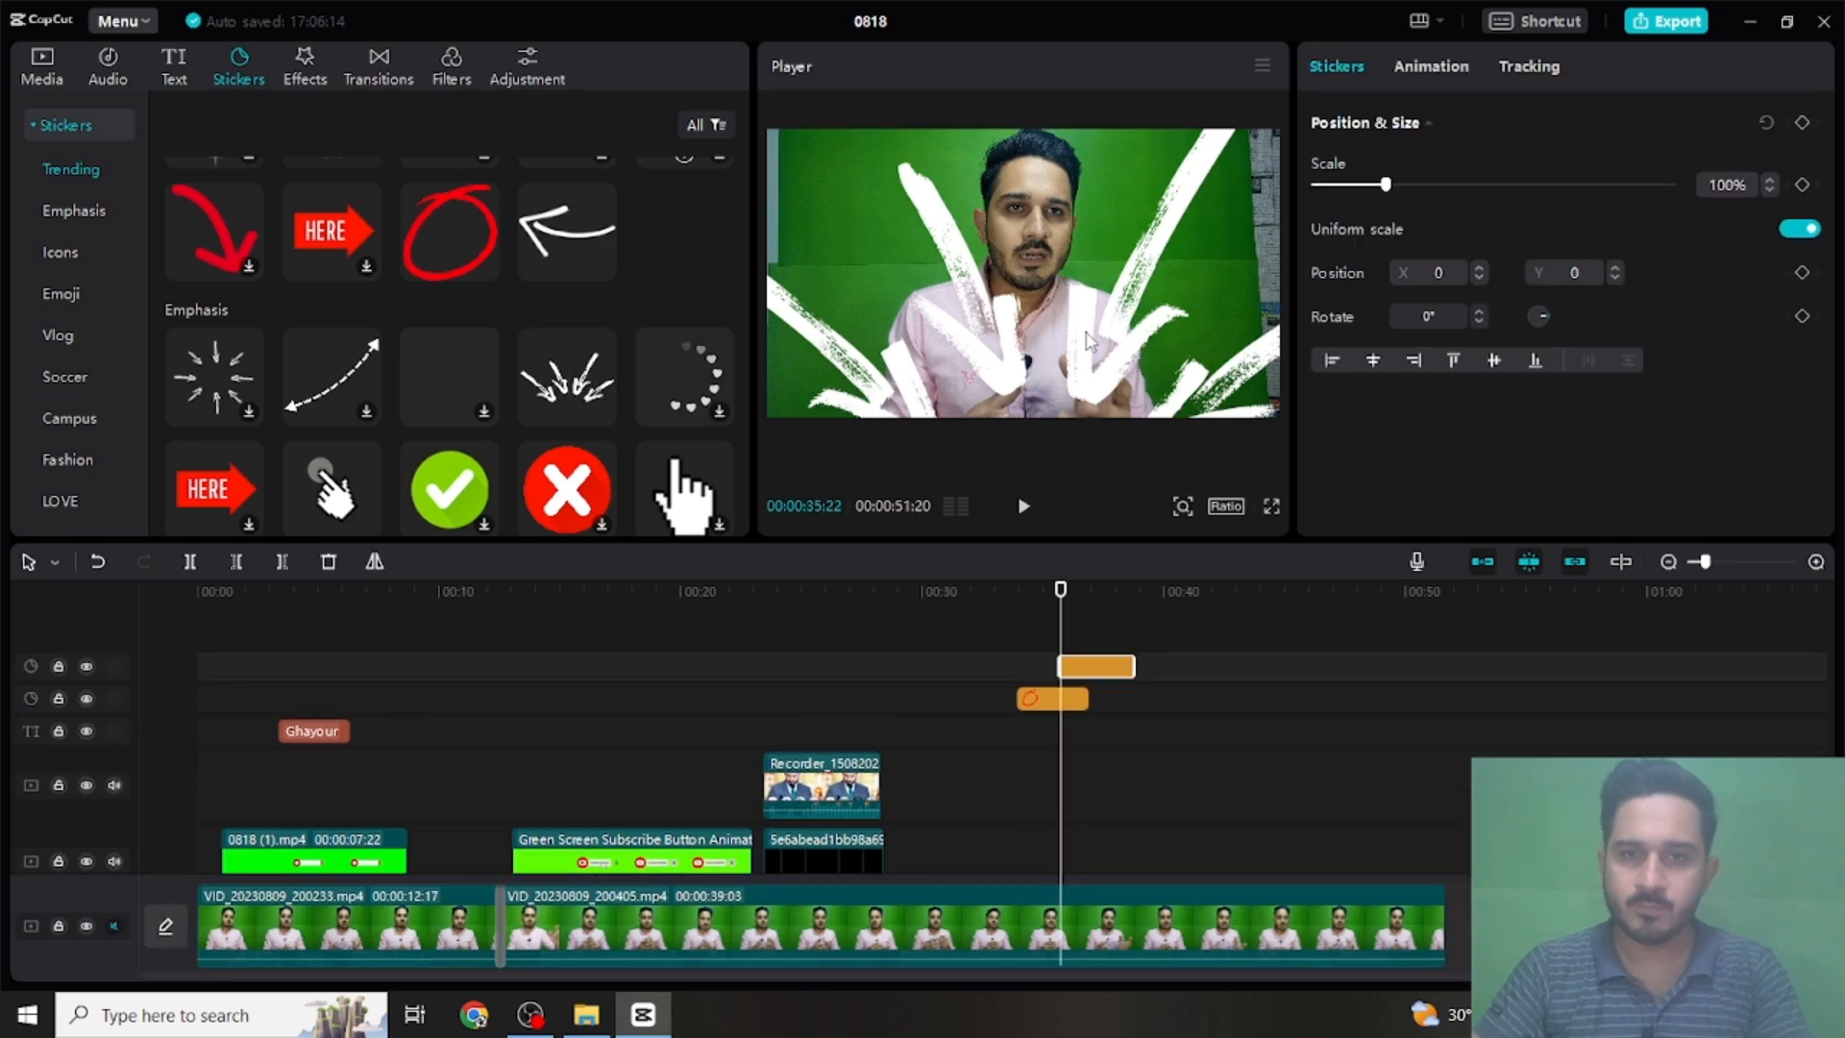
left_click_drag(1086, 341, 968, 339)
left_click_drag(1168, 231, 1109, 417)
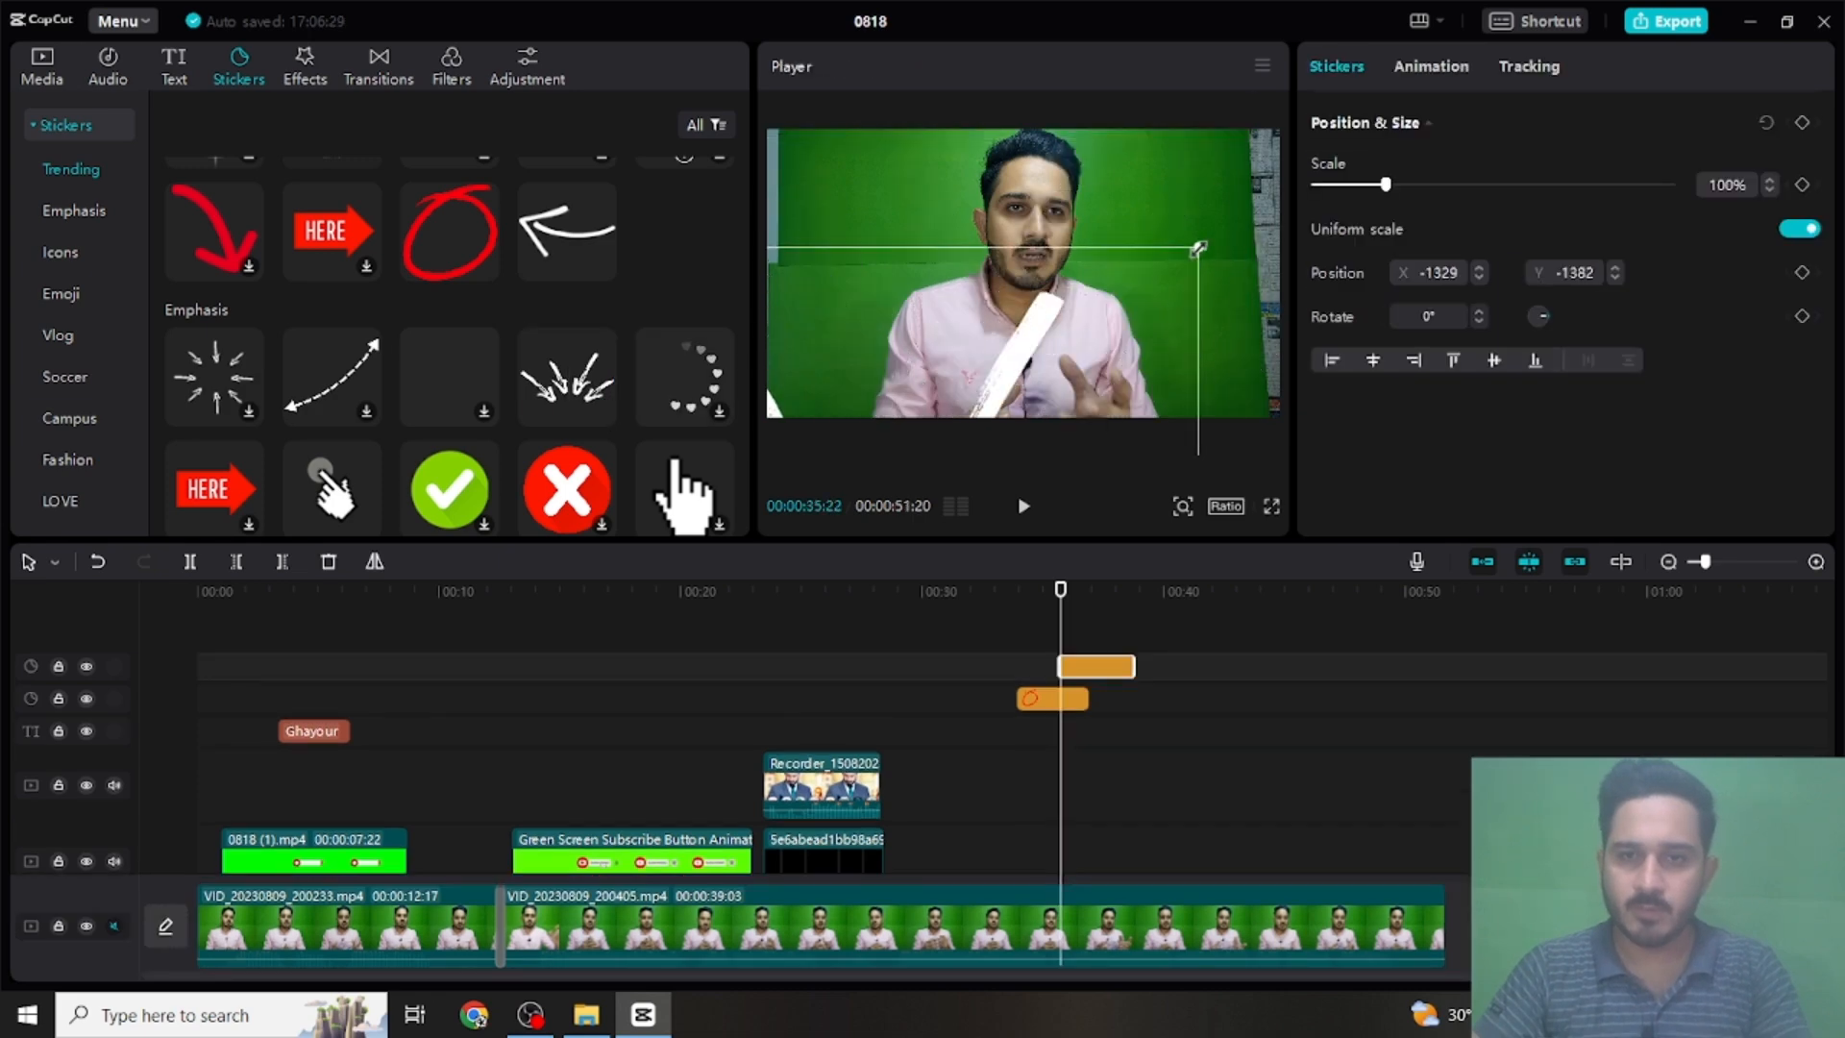
left_click_drag(1198, 249, 1105, 207)
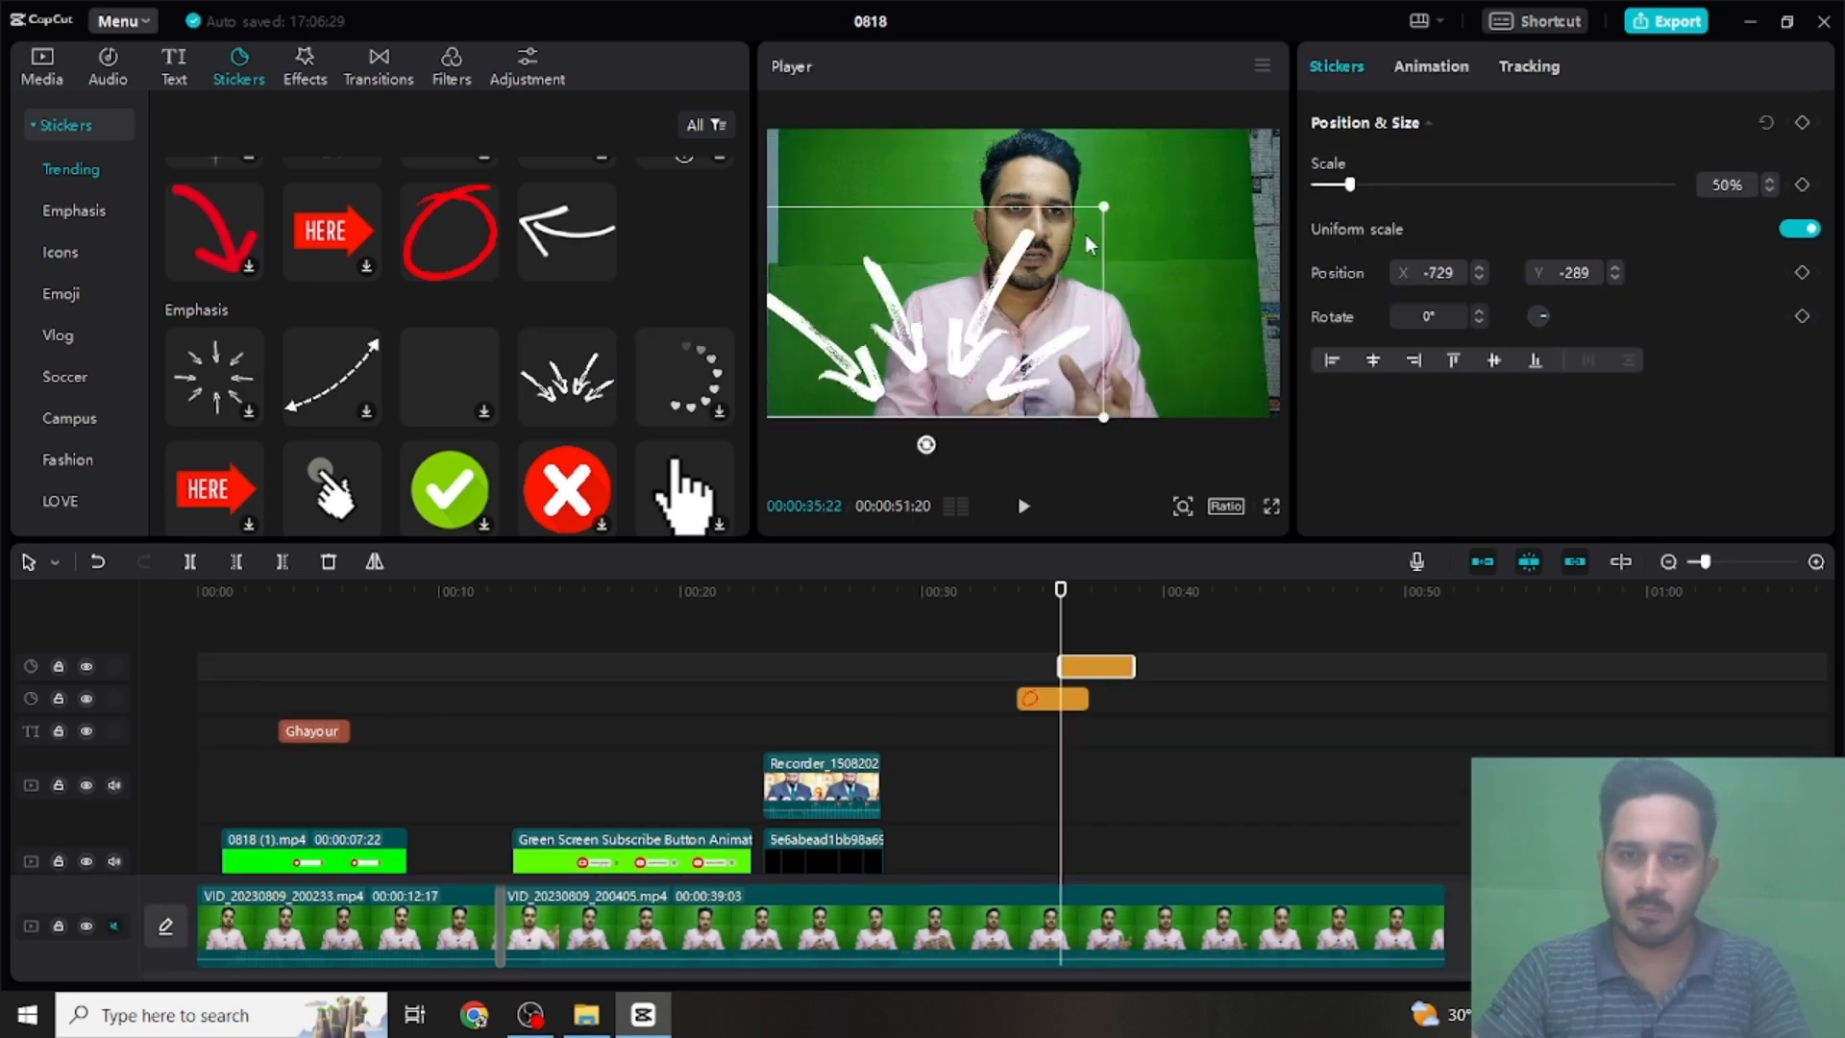
left_click_drag(1104, 418, 917, 218)
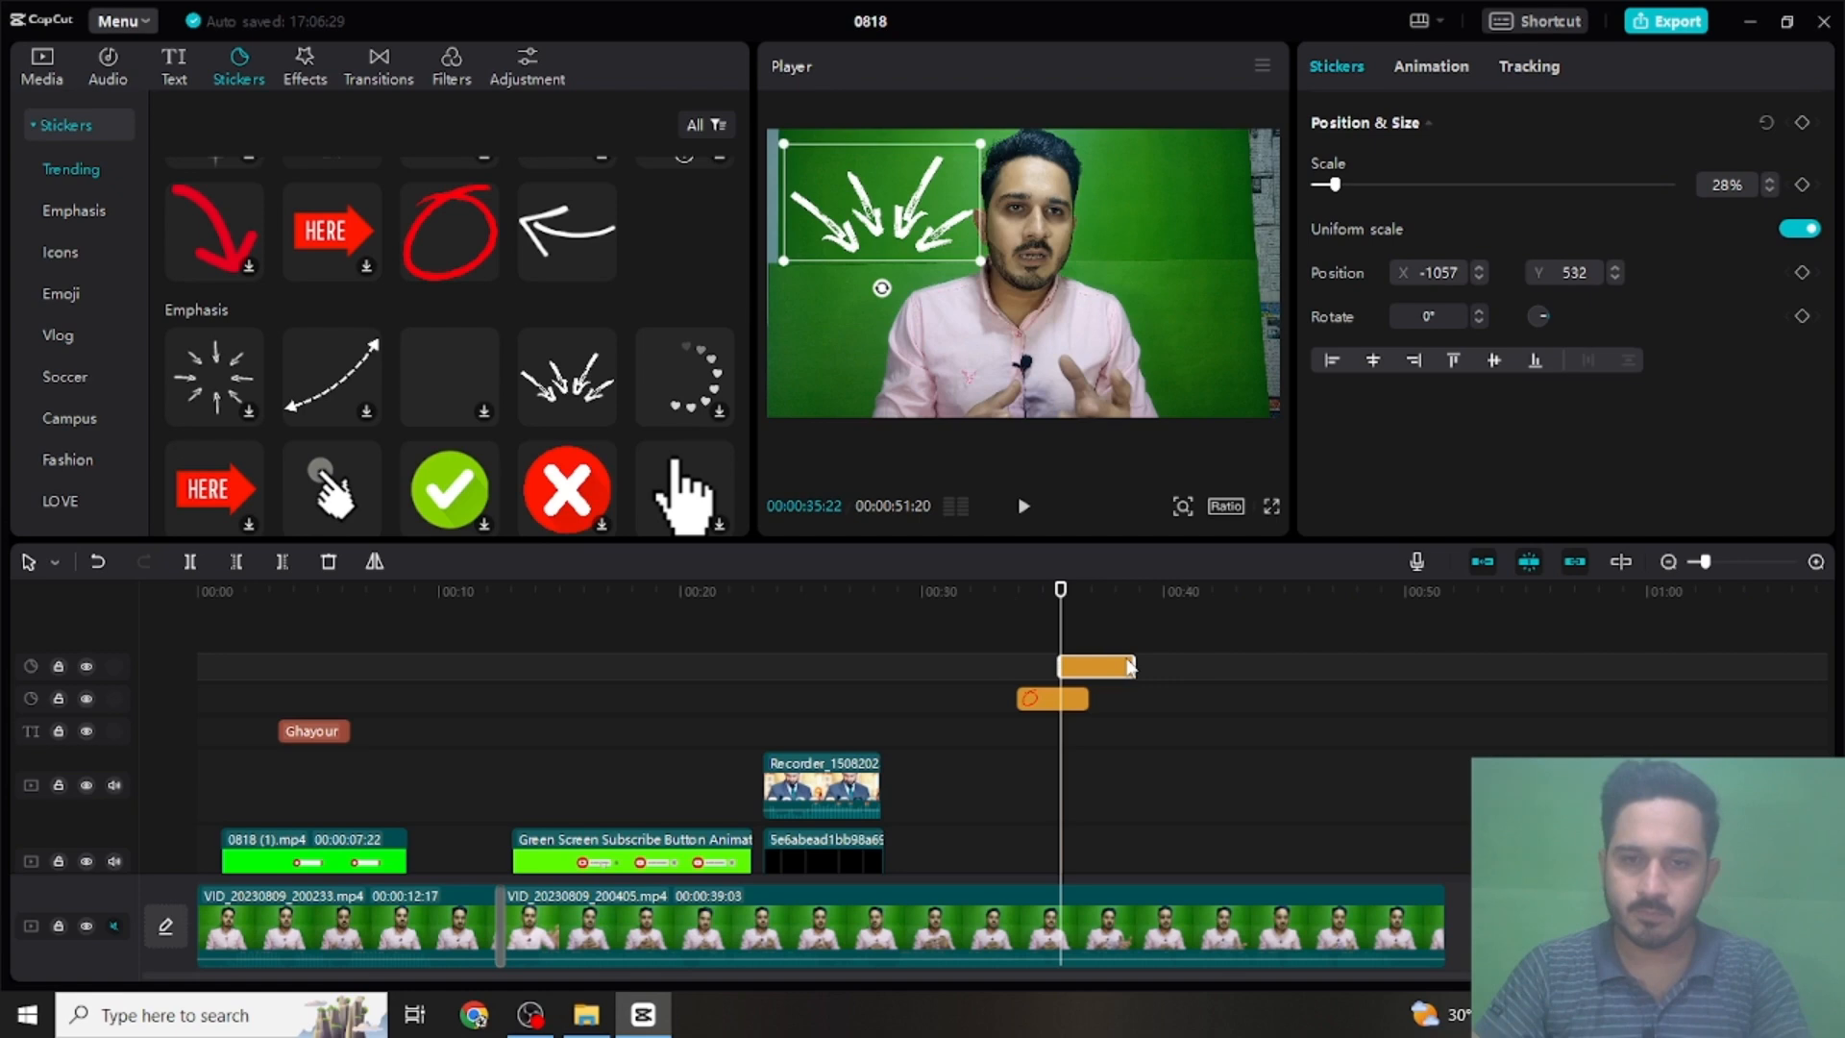
- Move the arrows sticker earlier on the timeline so that it overlaps the circle sticker, and preview the video full screen from before the stickers
mouse_move(1096, 673)
left_mouse_down()
mouse_move(1048, 663)
mouse_move(1066, 678)
mouse_move(1083, 644)
mouse_move(1052, 663)
mouse_move(1069, 672)
left_mouse_up()
left_click(987, 591)
left_click(1272, 506)
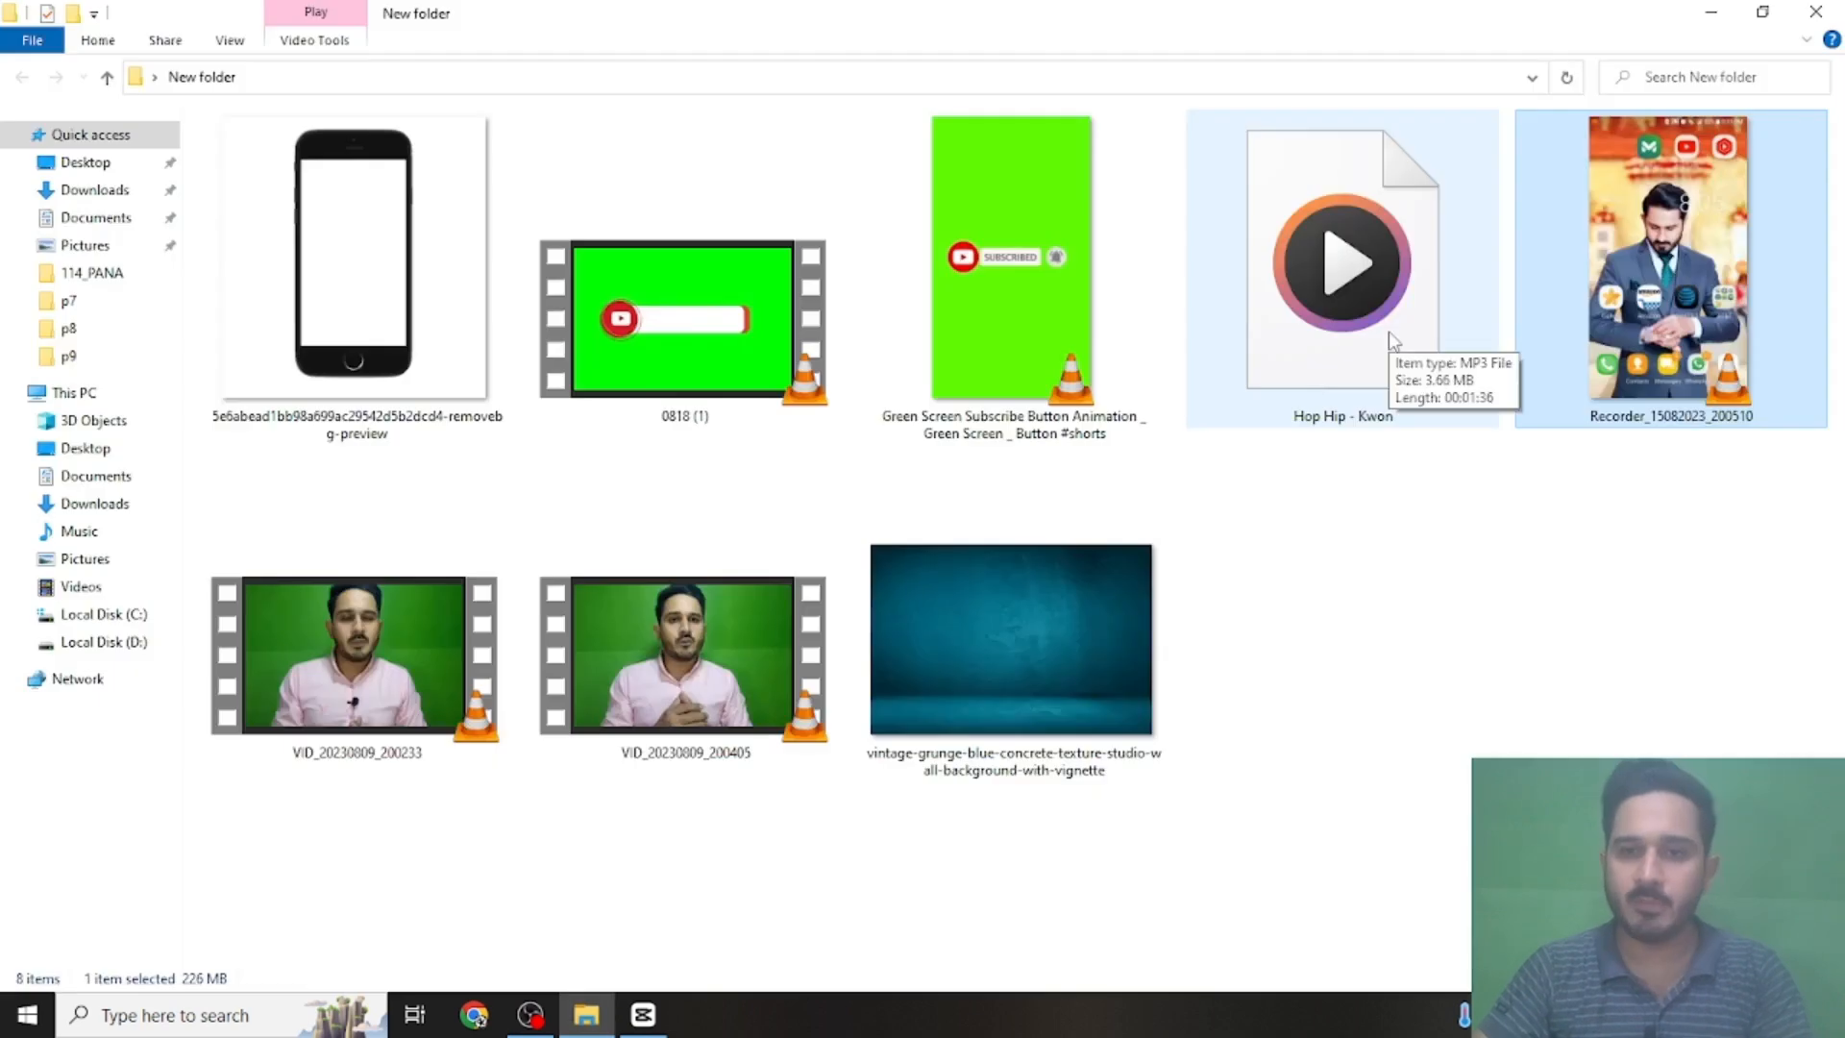
- Import Hop Hip - Kwon from New folder into the project media and place it on an audio track from the start of the timeline
left_click_drag(1376, 333, 52, 129)
left_click(44, 79)
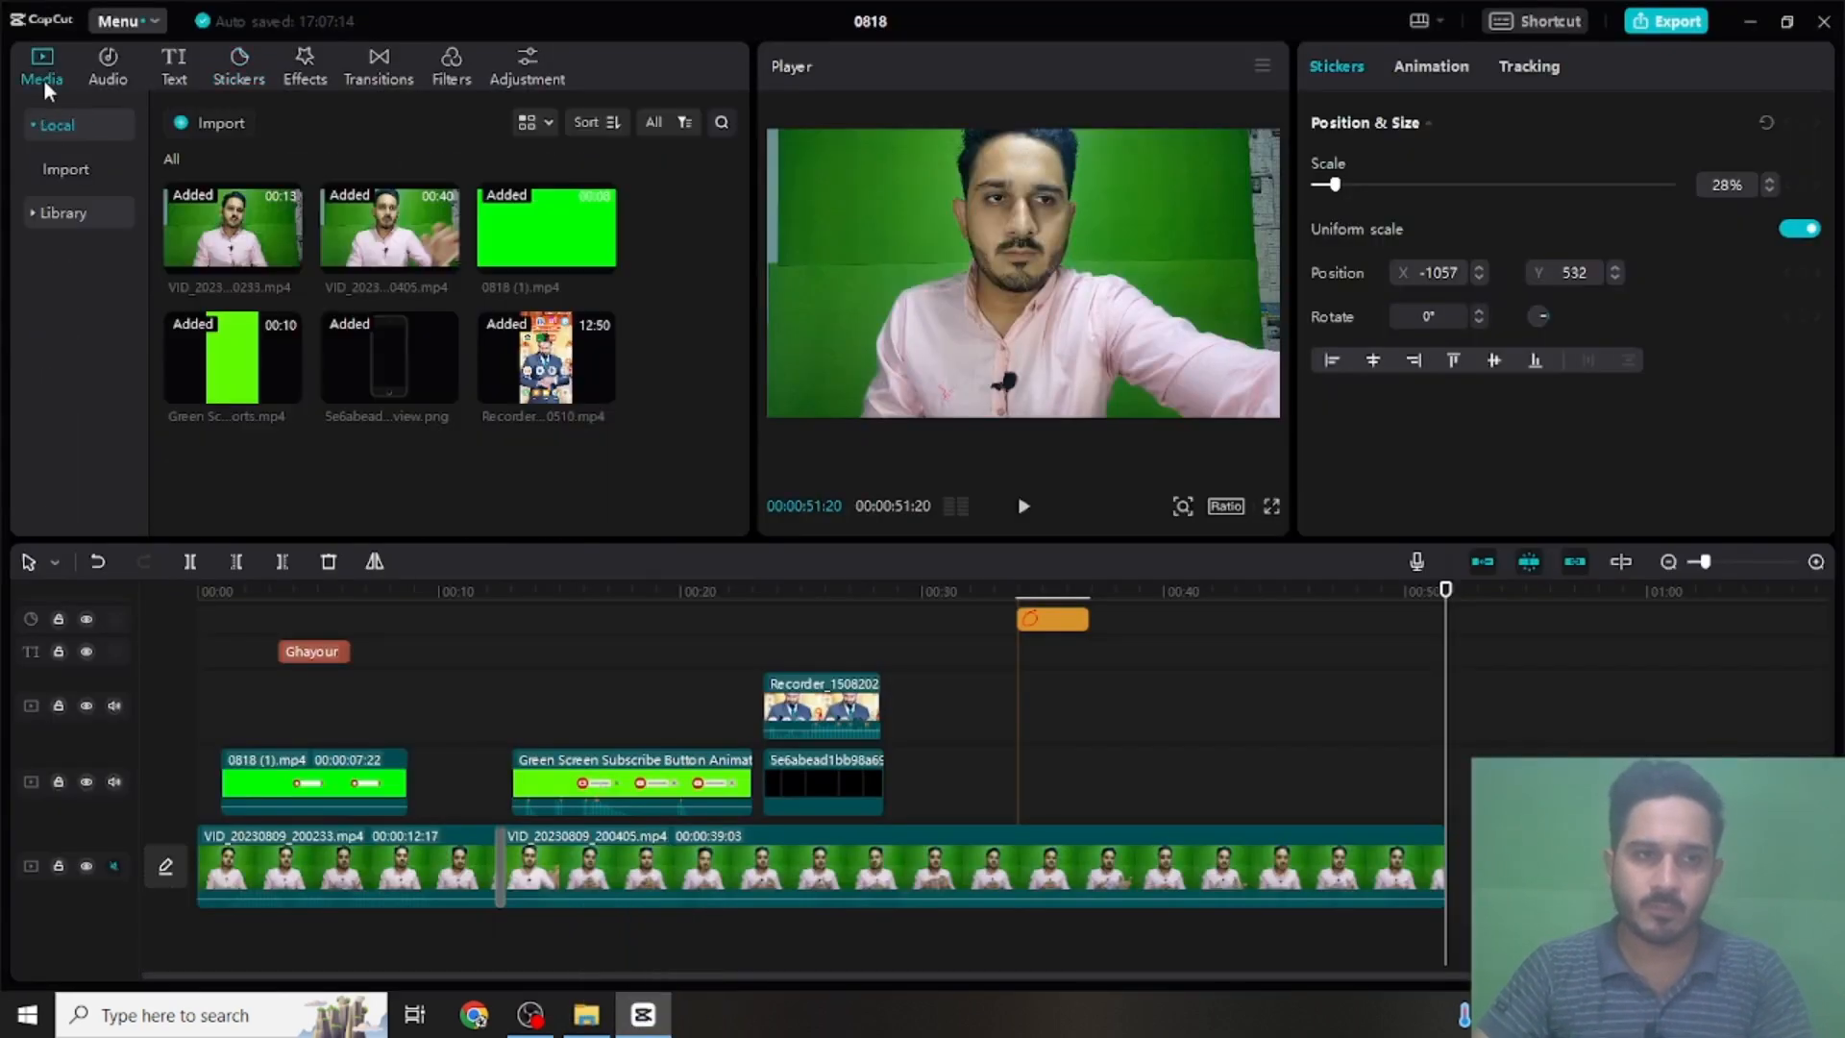
left_click(587, 1026)
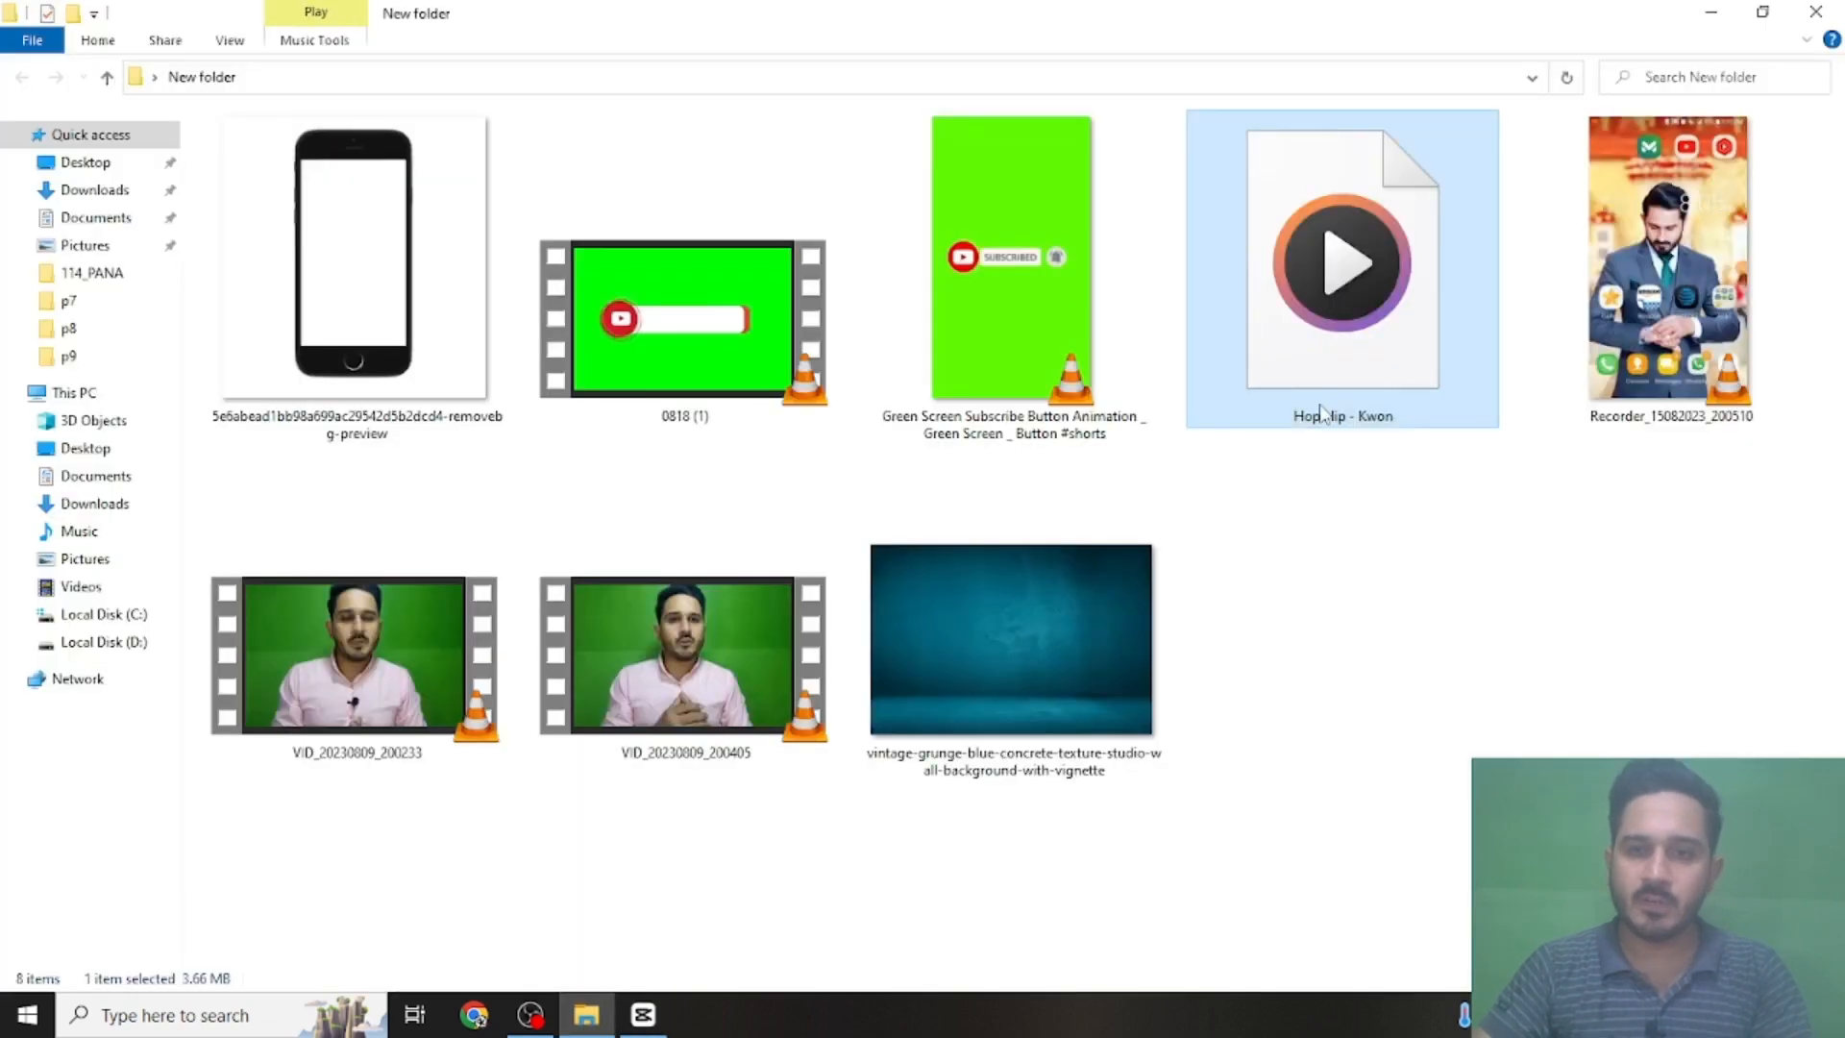
left_click_drag(1339, 376, 644, 425)
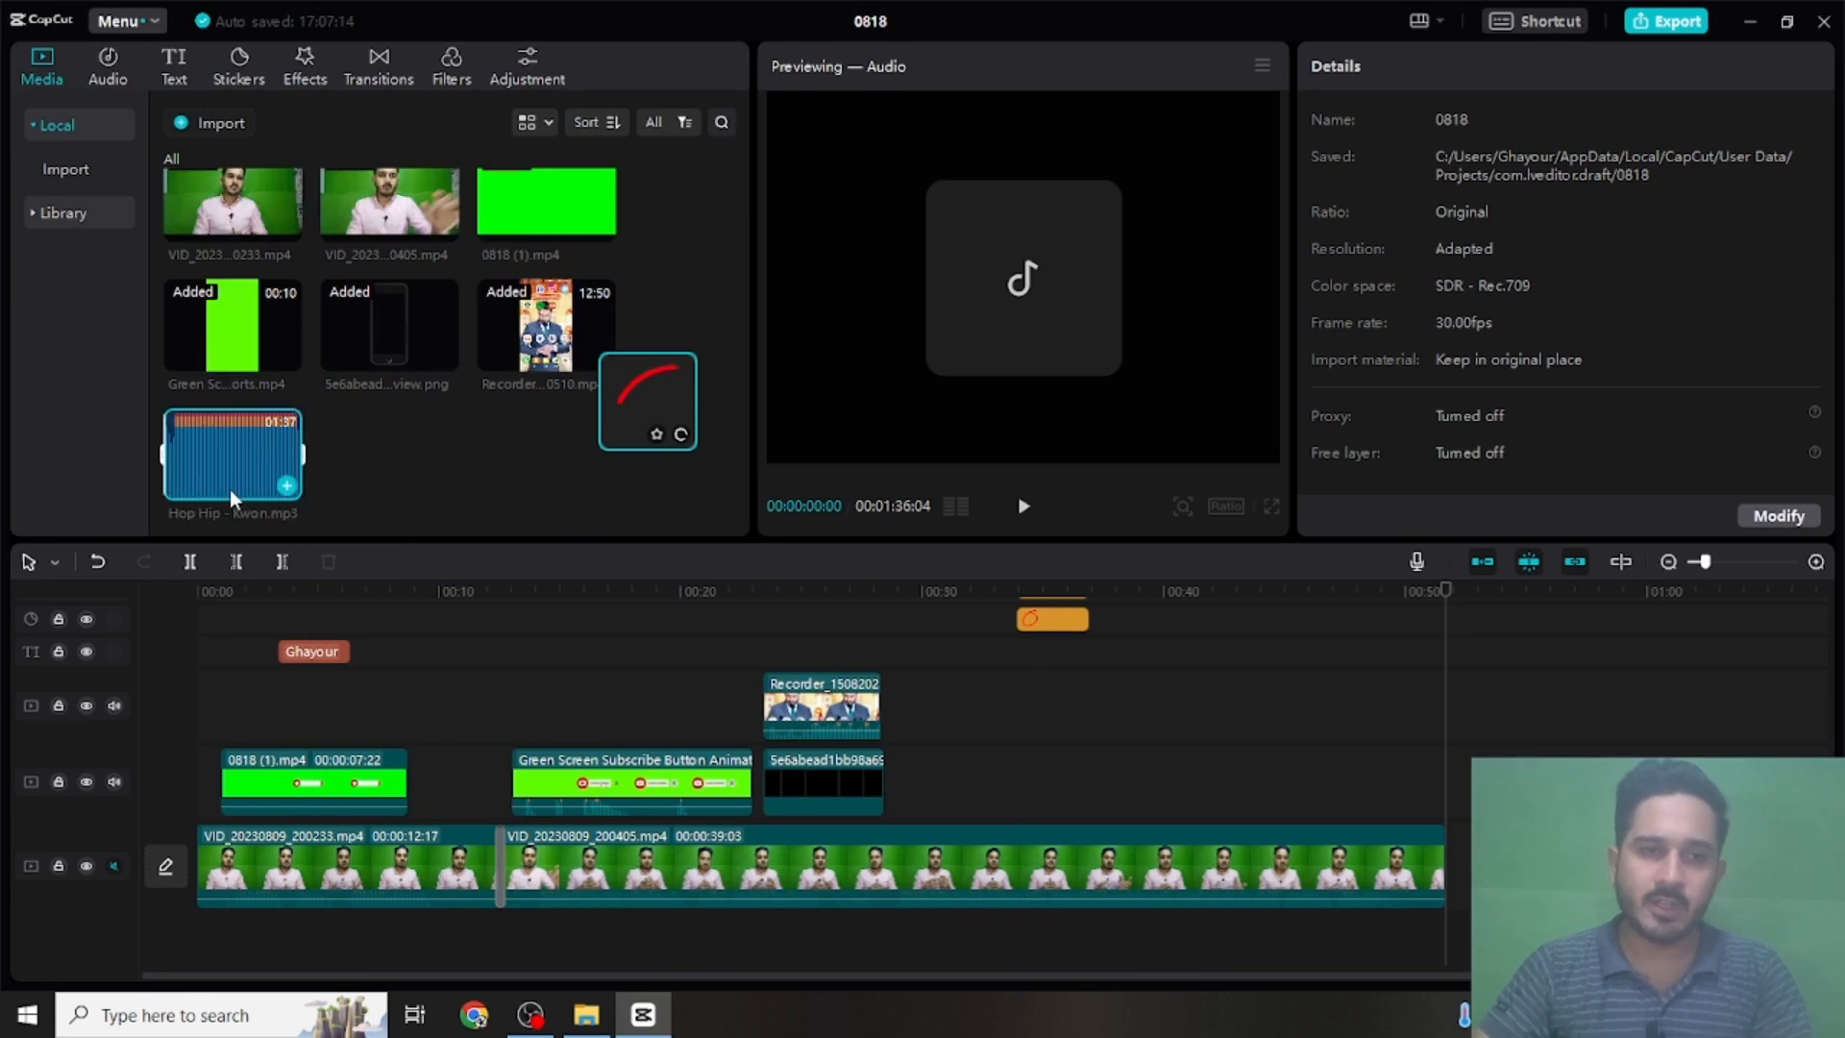
left_click_drag(229, 488, 188, 948)
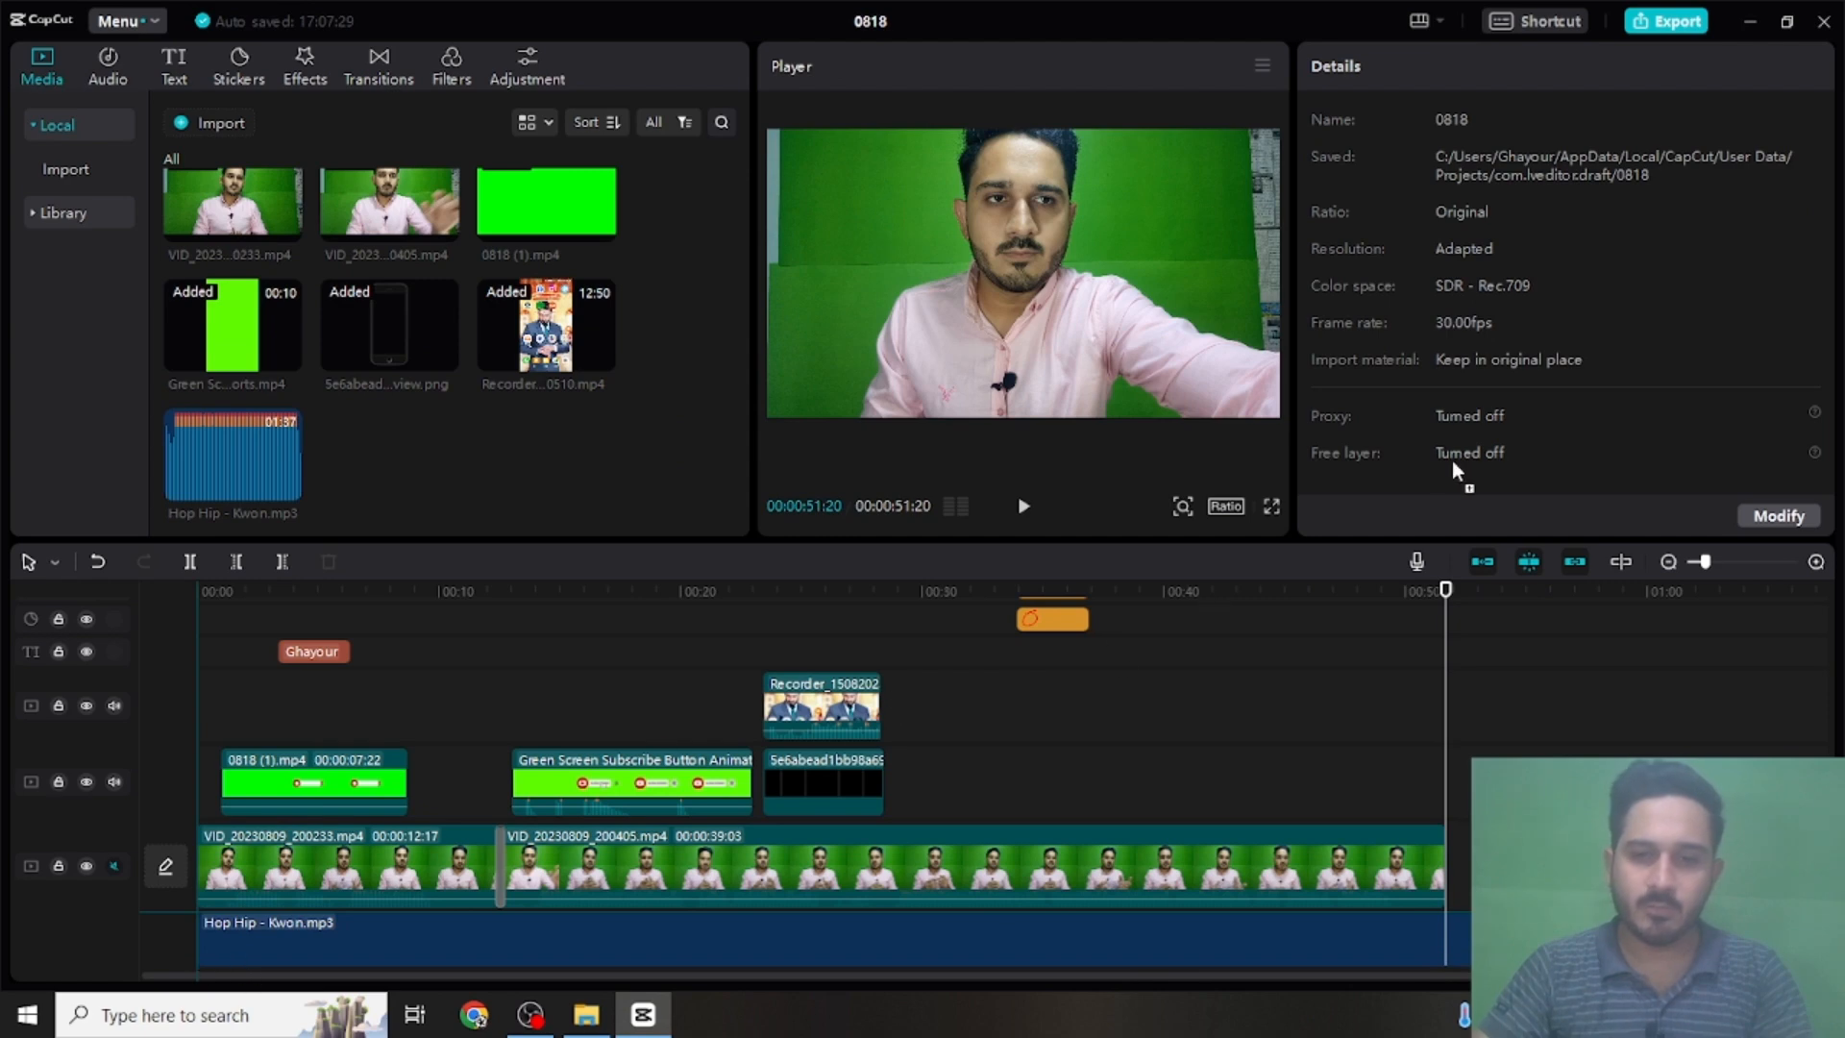
- Set the Hop Hip - Kwon.mp3 clip's volume to -20.0 dB and play the timeline to listen to the music level
scroll(1455, 746, "down", 1)
left_click(1050, 856)
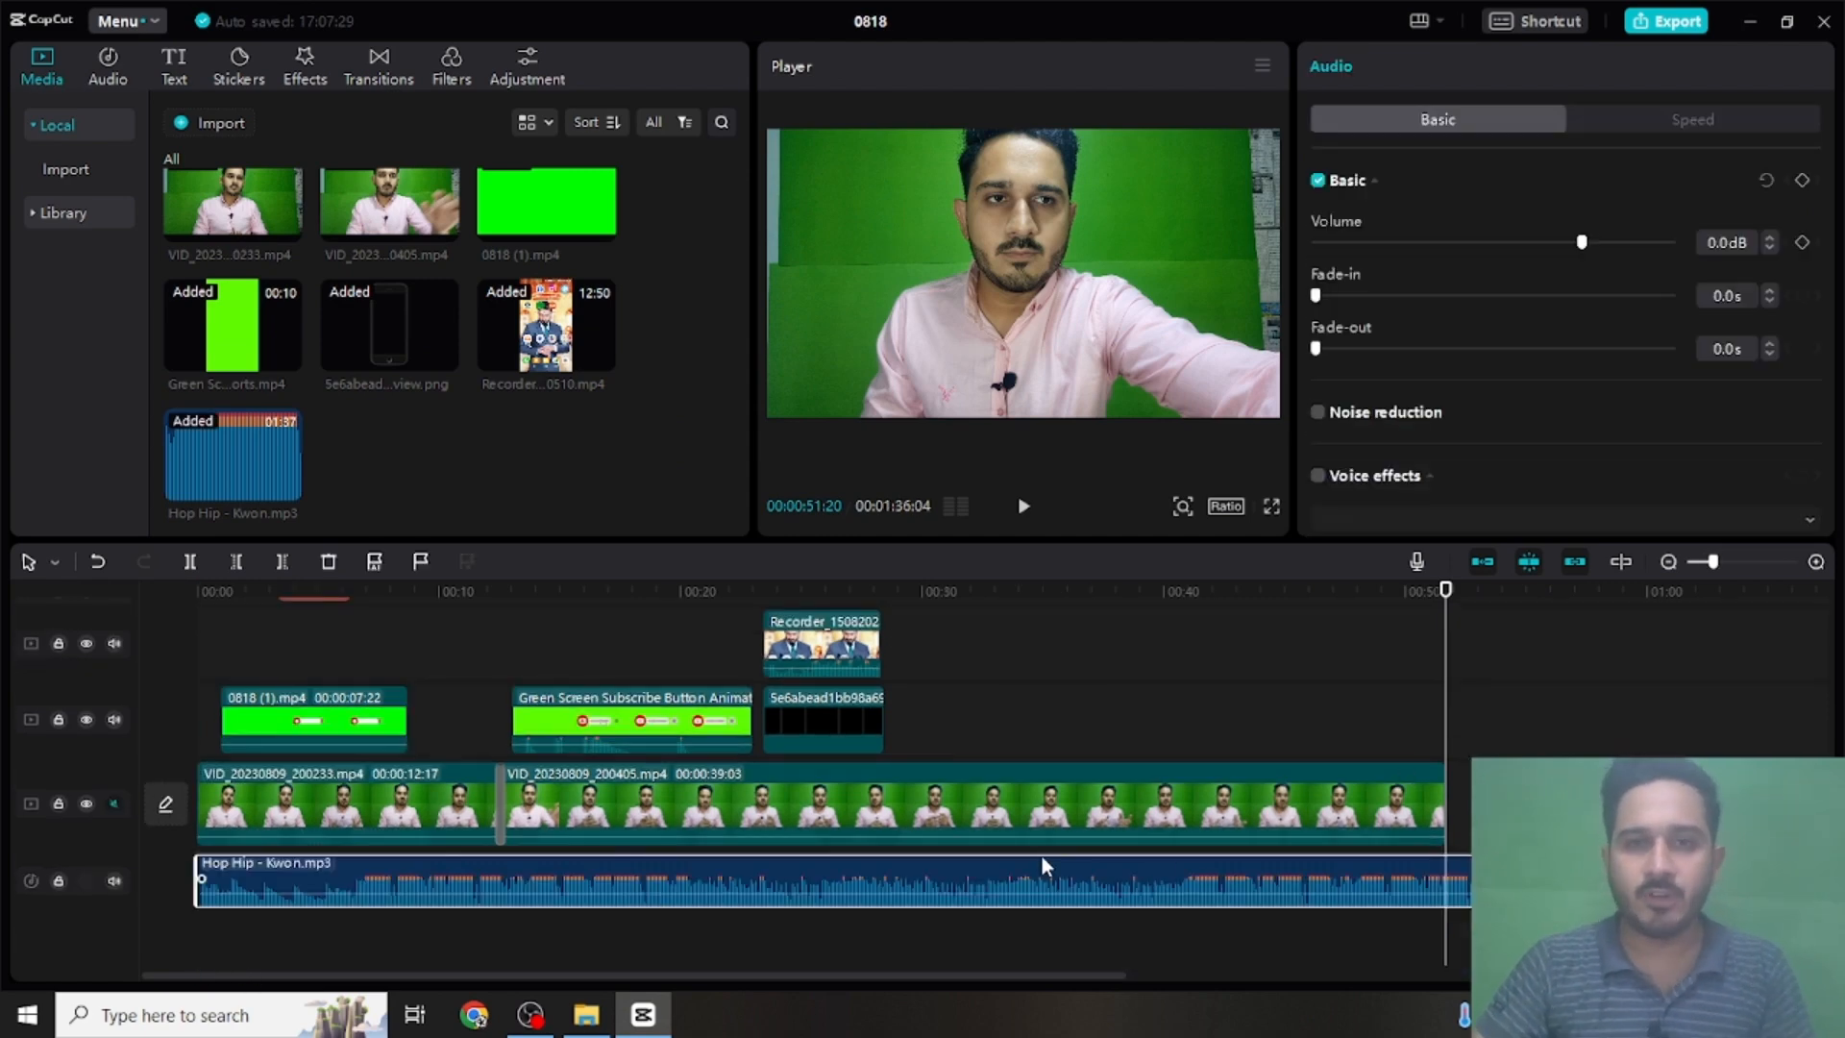
scroll(1042, 856, "up", 1)
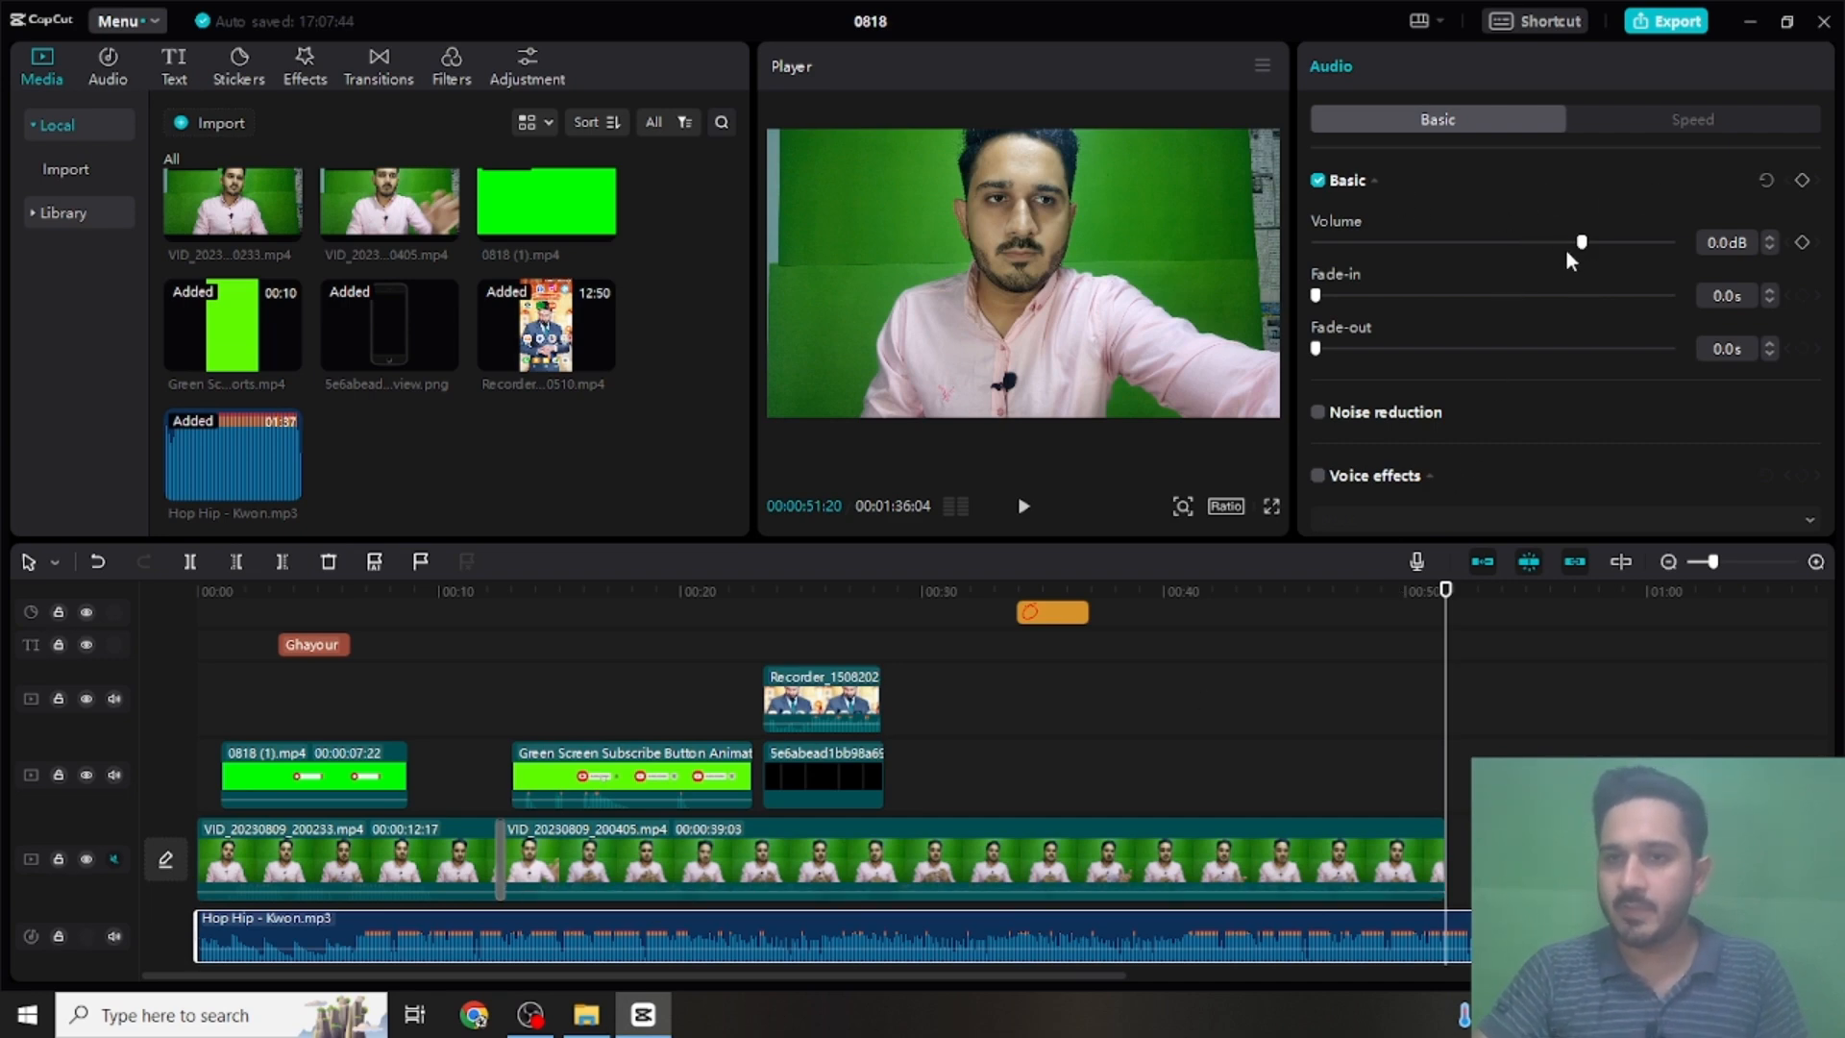
left_click_drag(1580, 244, 1497, 264)
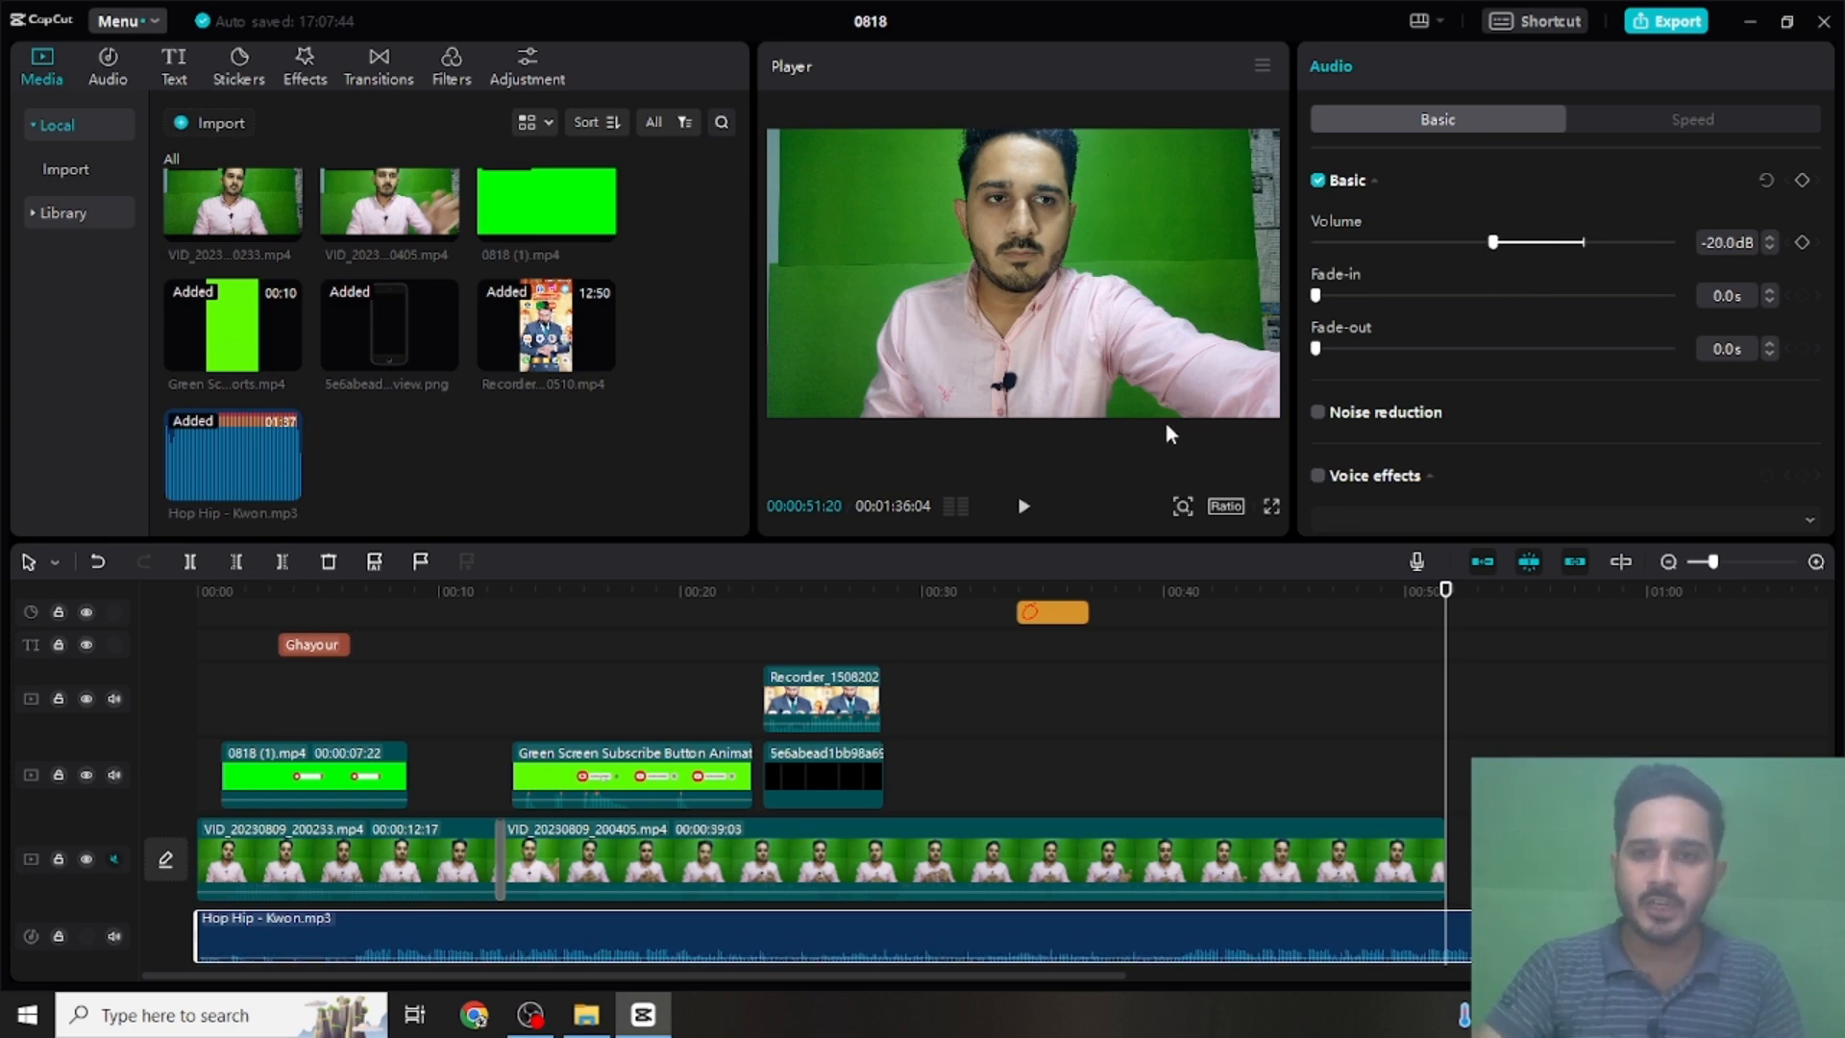
left_click(1021, 509)
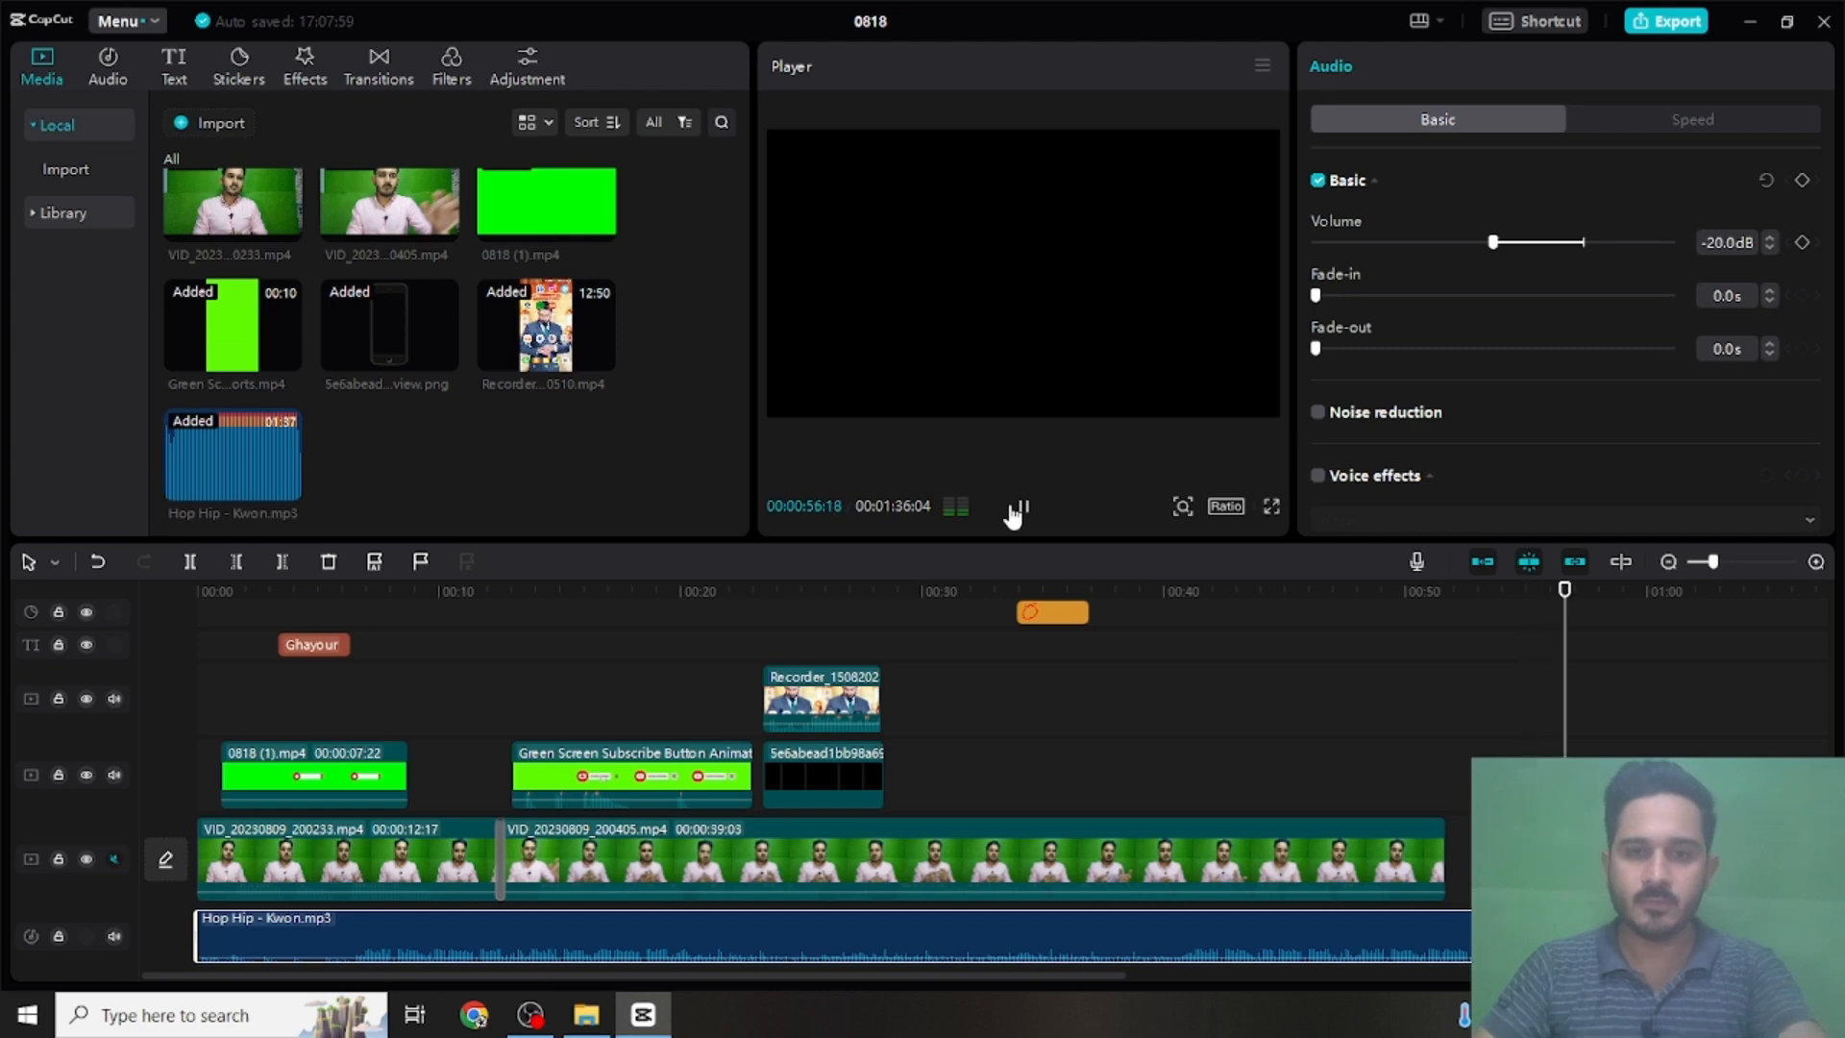
left_click(1080, 590)
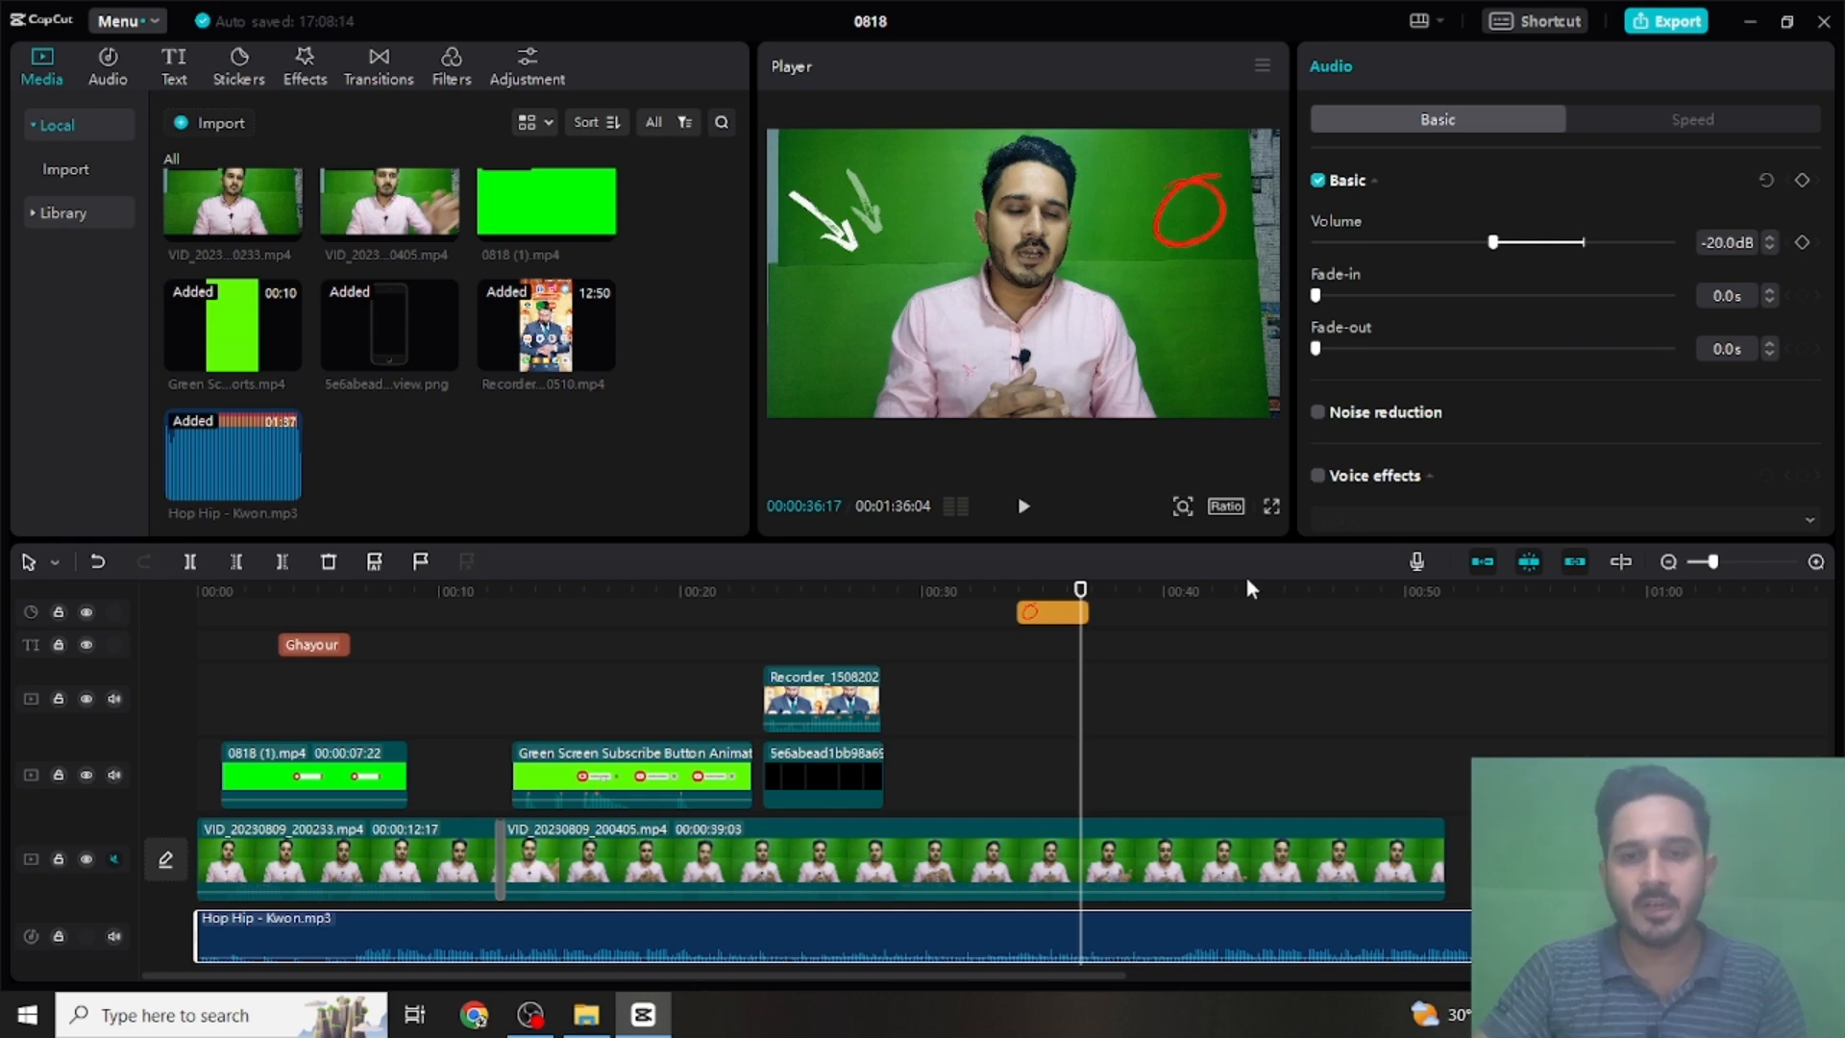
- Chroma key the green background out of the VID_20230809_200405 clip with strength 21 and shadow 8
left_click(1218, 850)
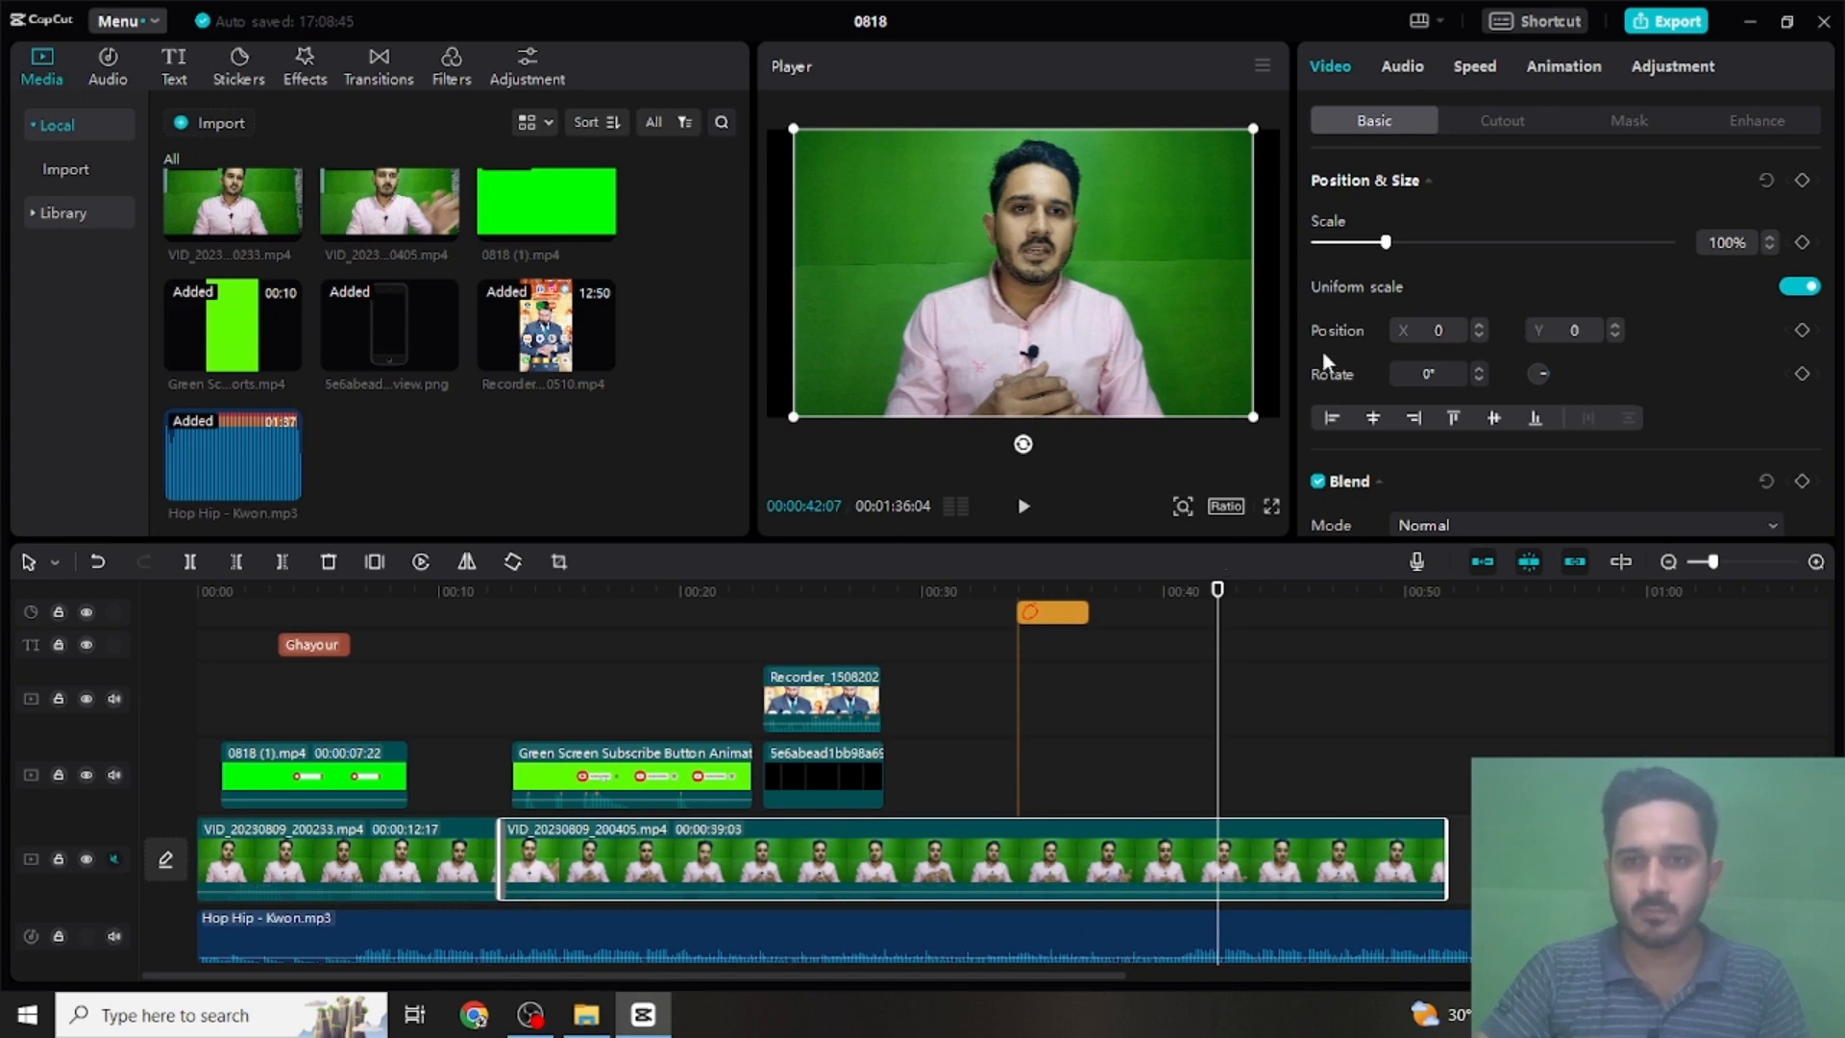
left_click(1529, 123)
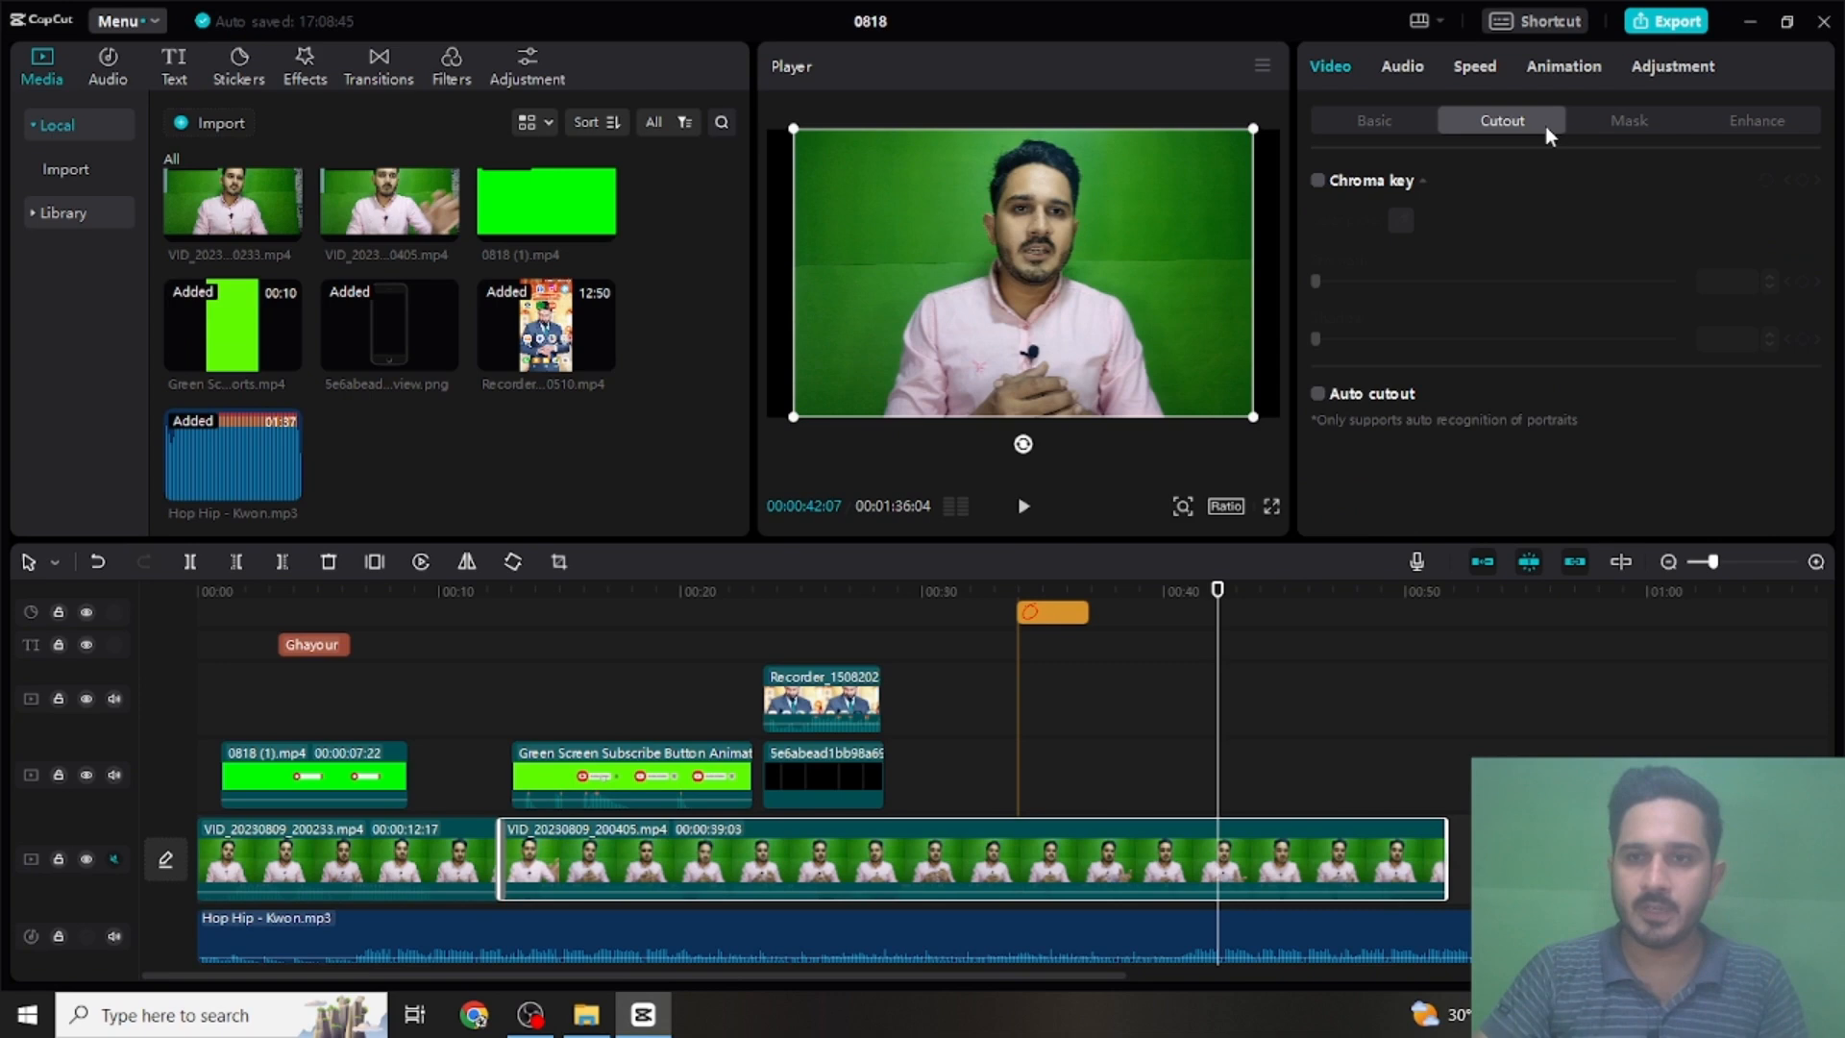
left_click(1318, 181)
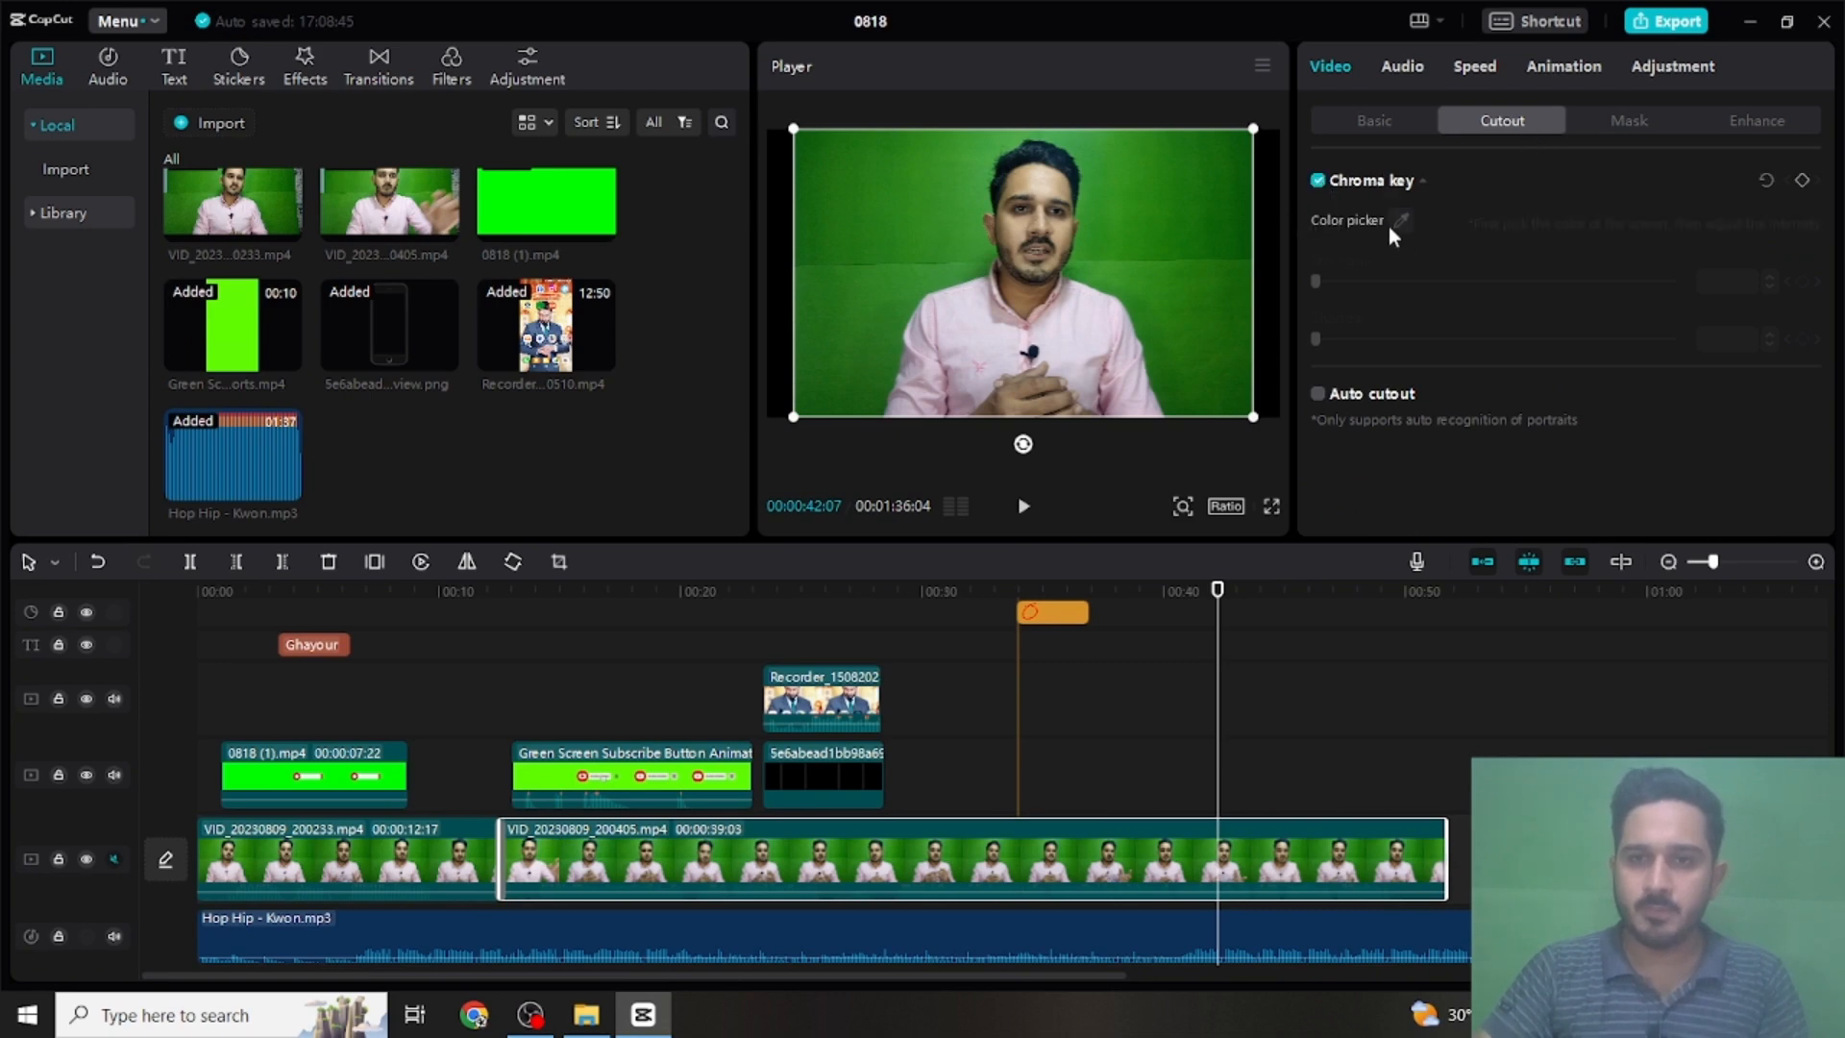
left_click(1390, 225)
left_click(1099, 194)
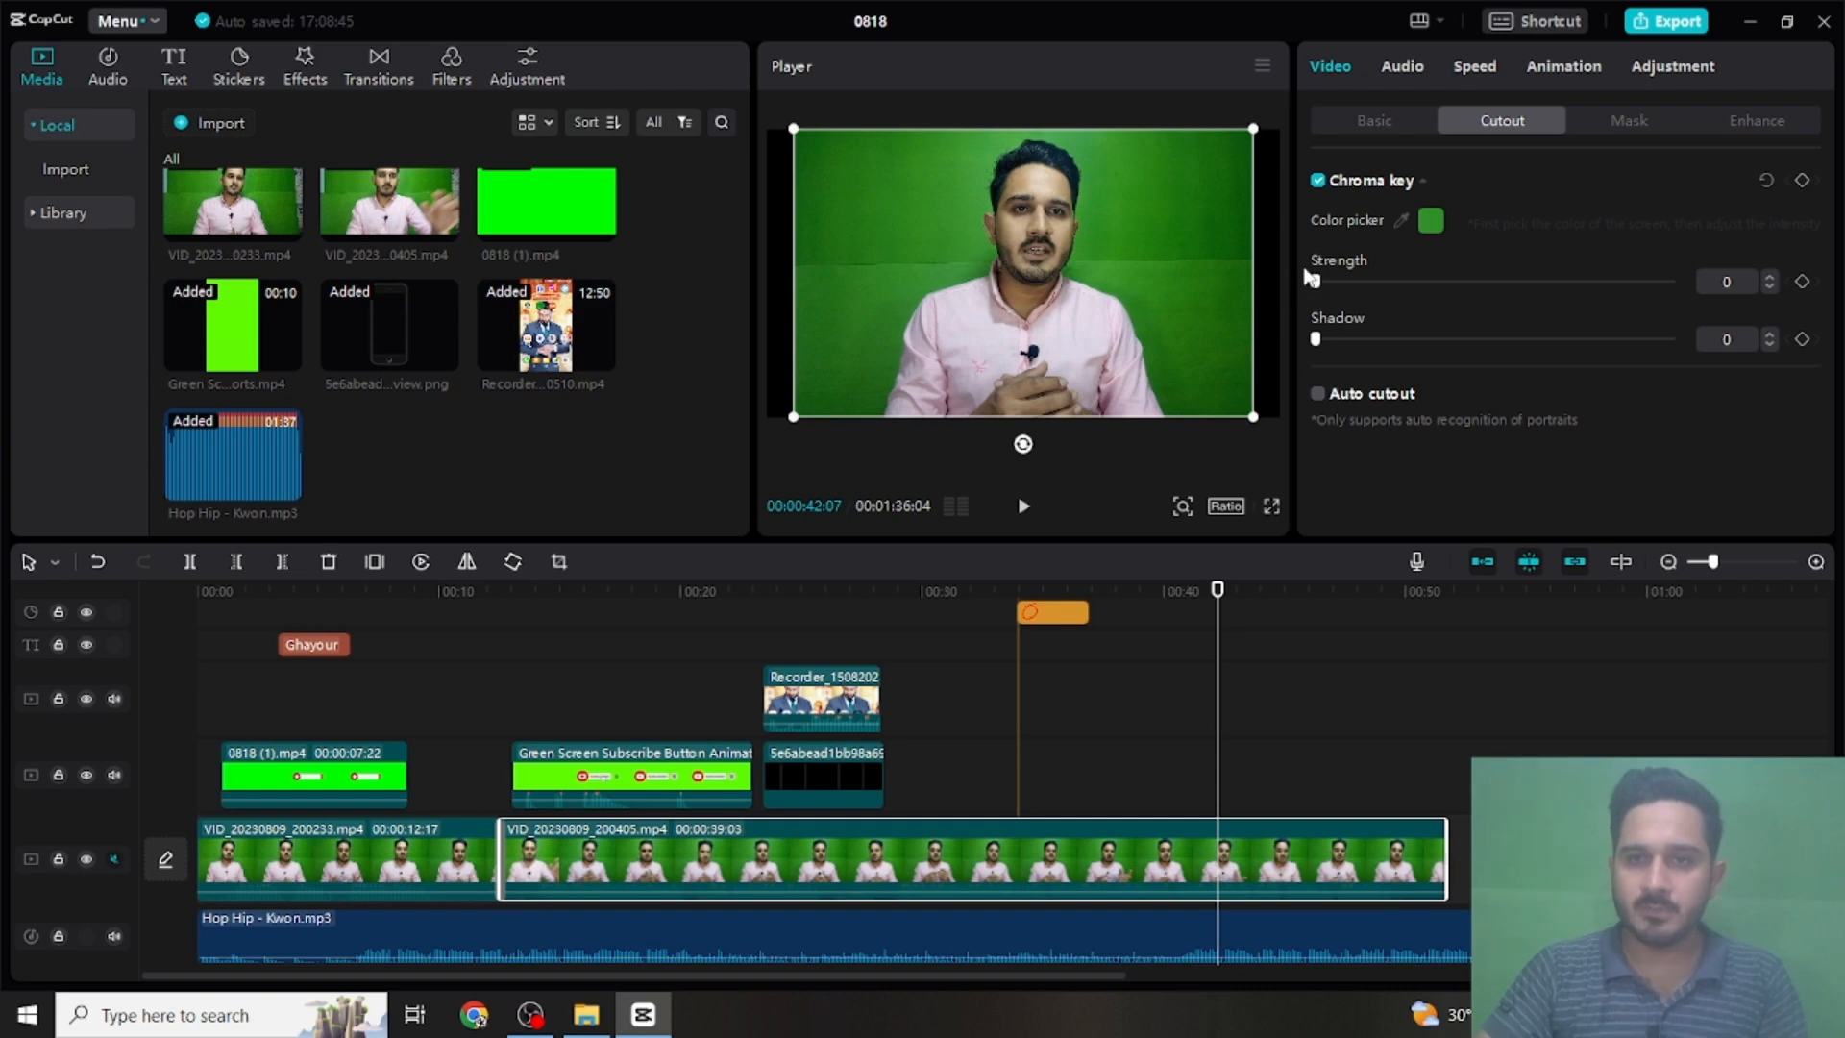
left_click_drag(1316, 282, 1390, 281)
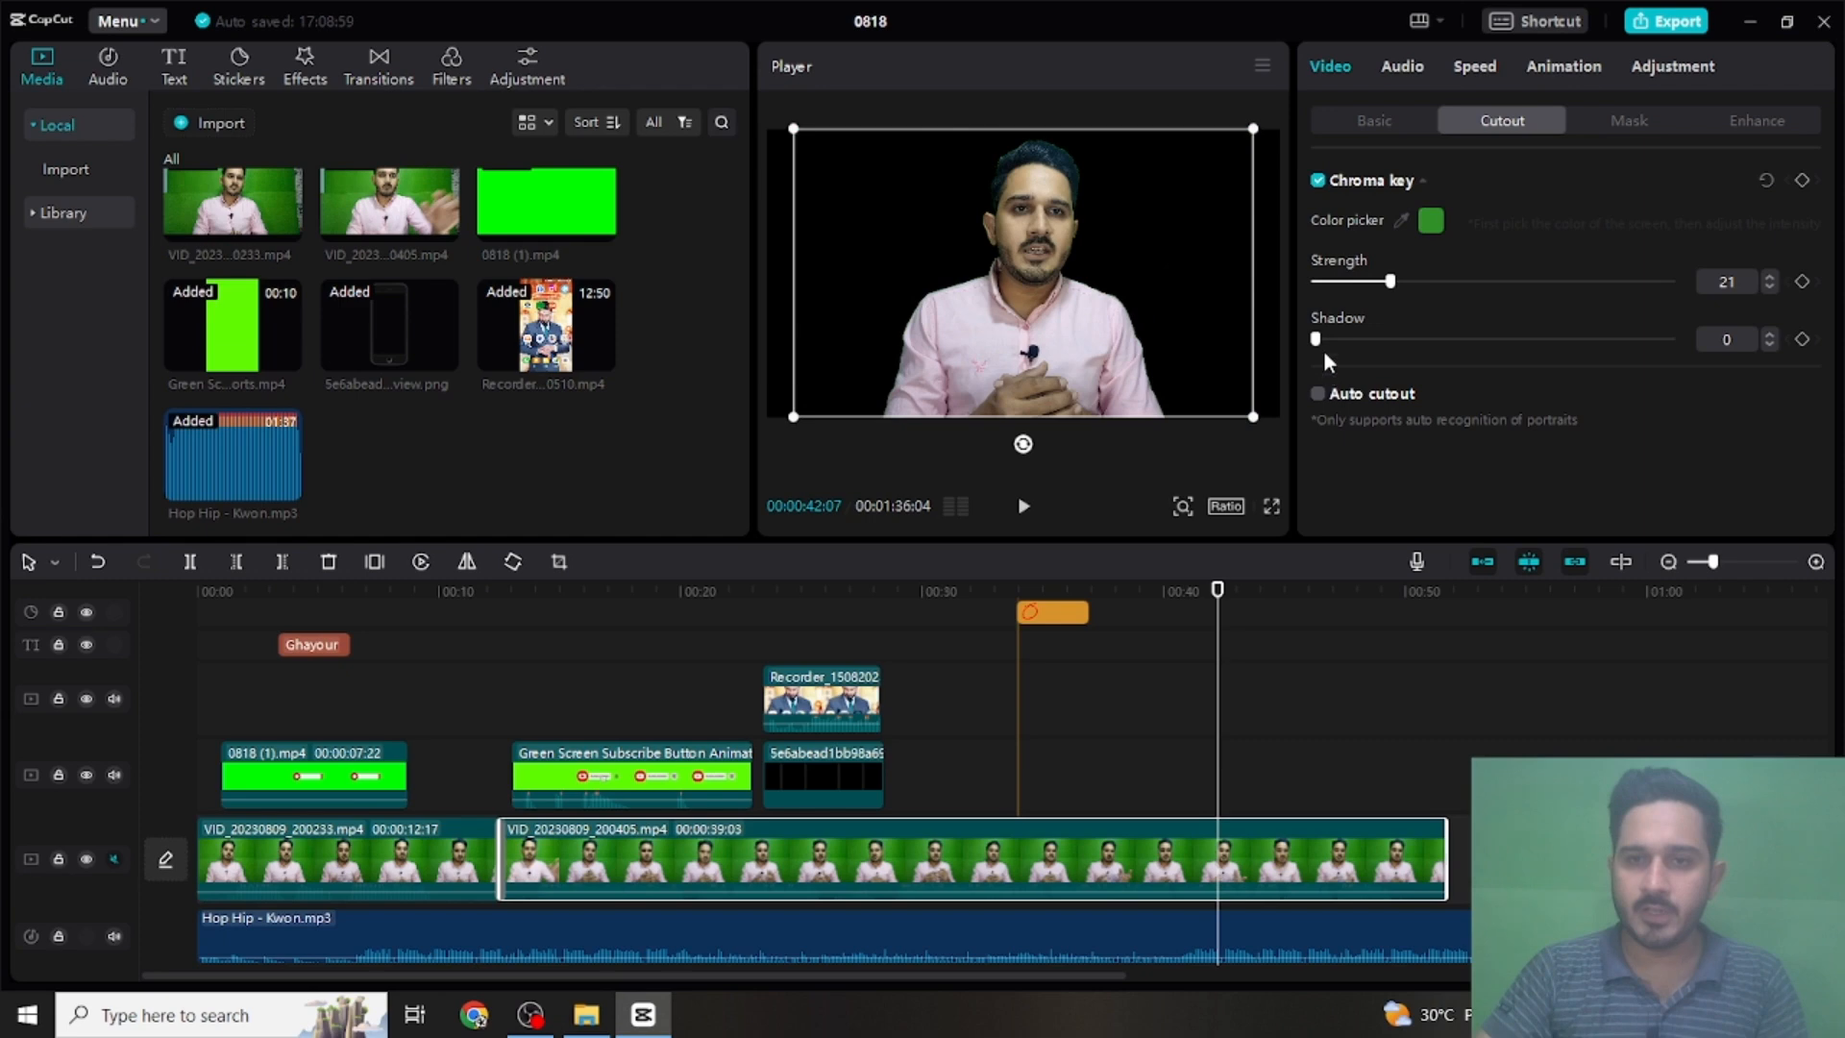
left_click_drag(1321, 343, 1344, 339)
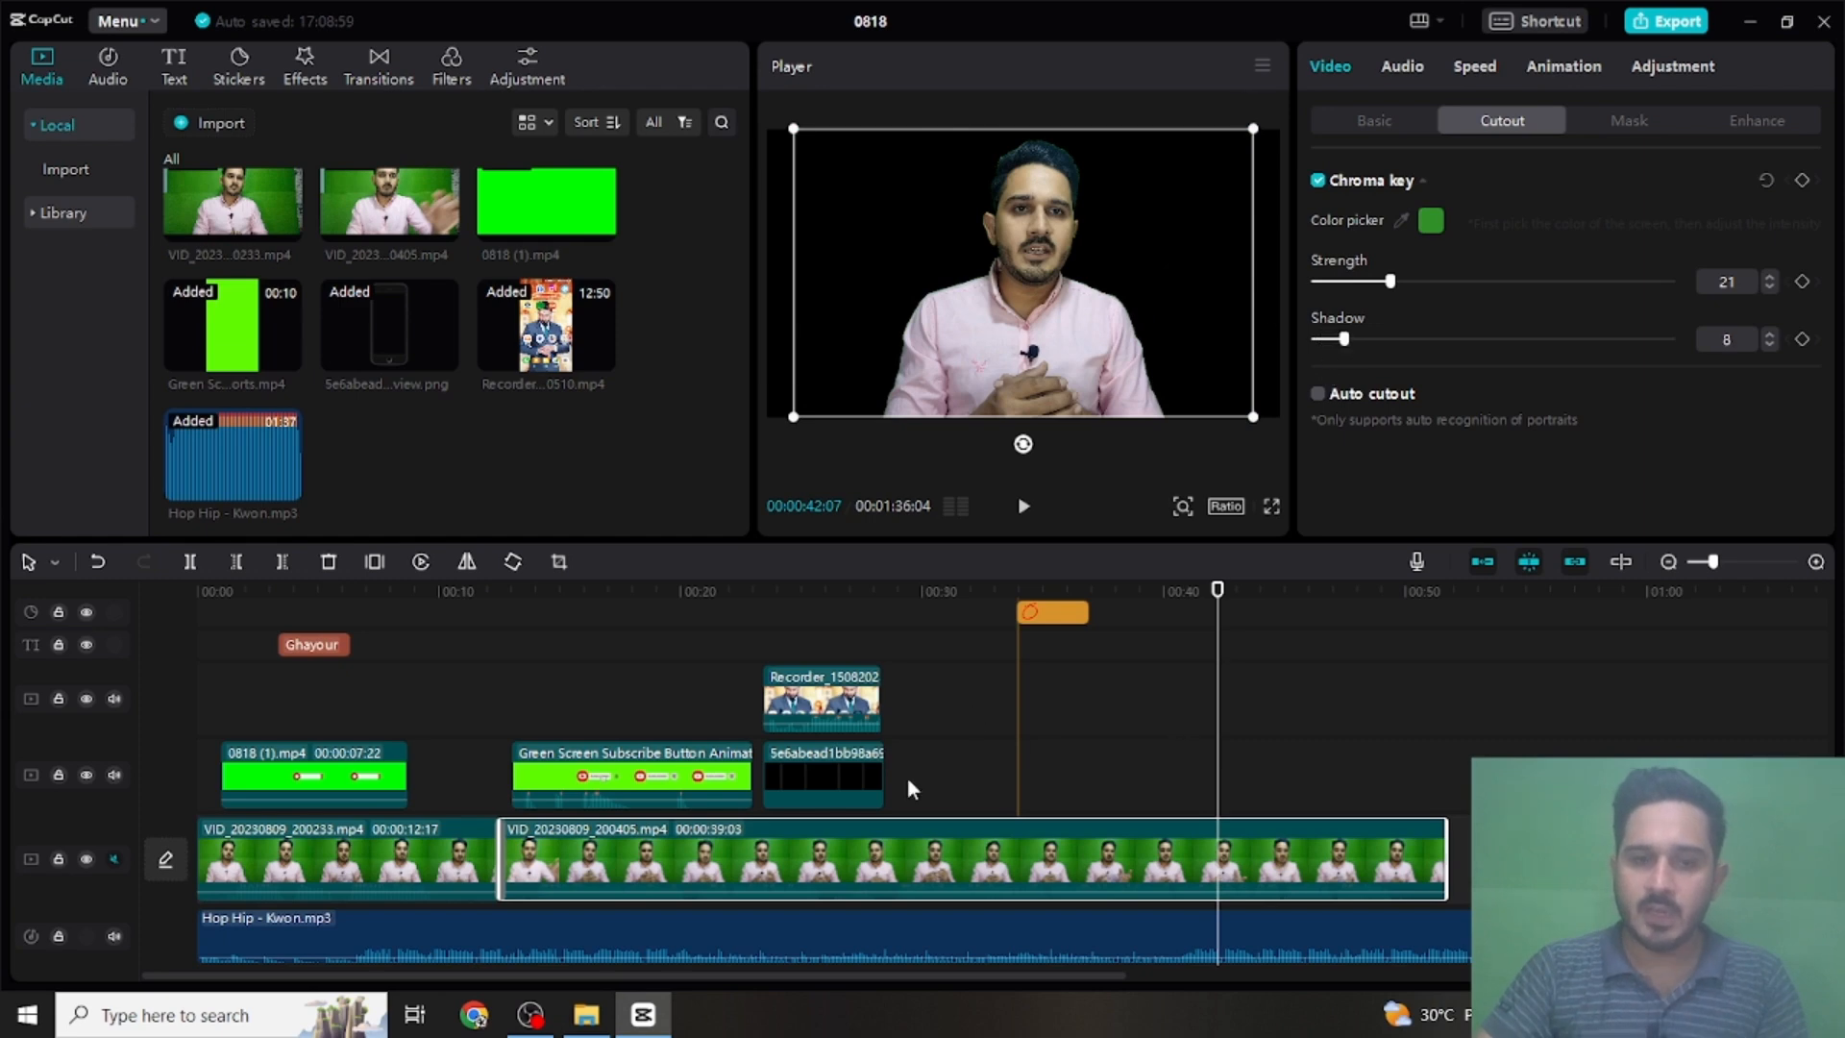
- Import the vintage-grunge-blue-concrete-texture background image from New folder and place it on a track beneath the chroma-keyed VID_20230809_200405 clip
mouse_move(597, 1022)
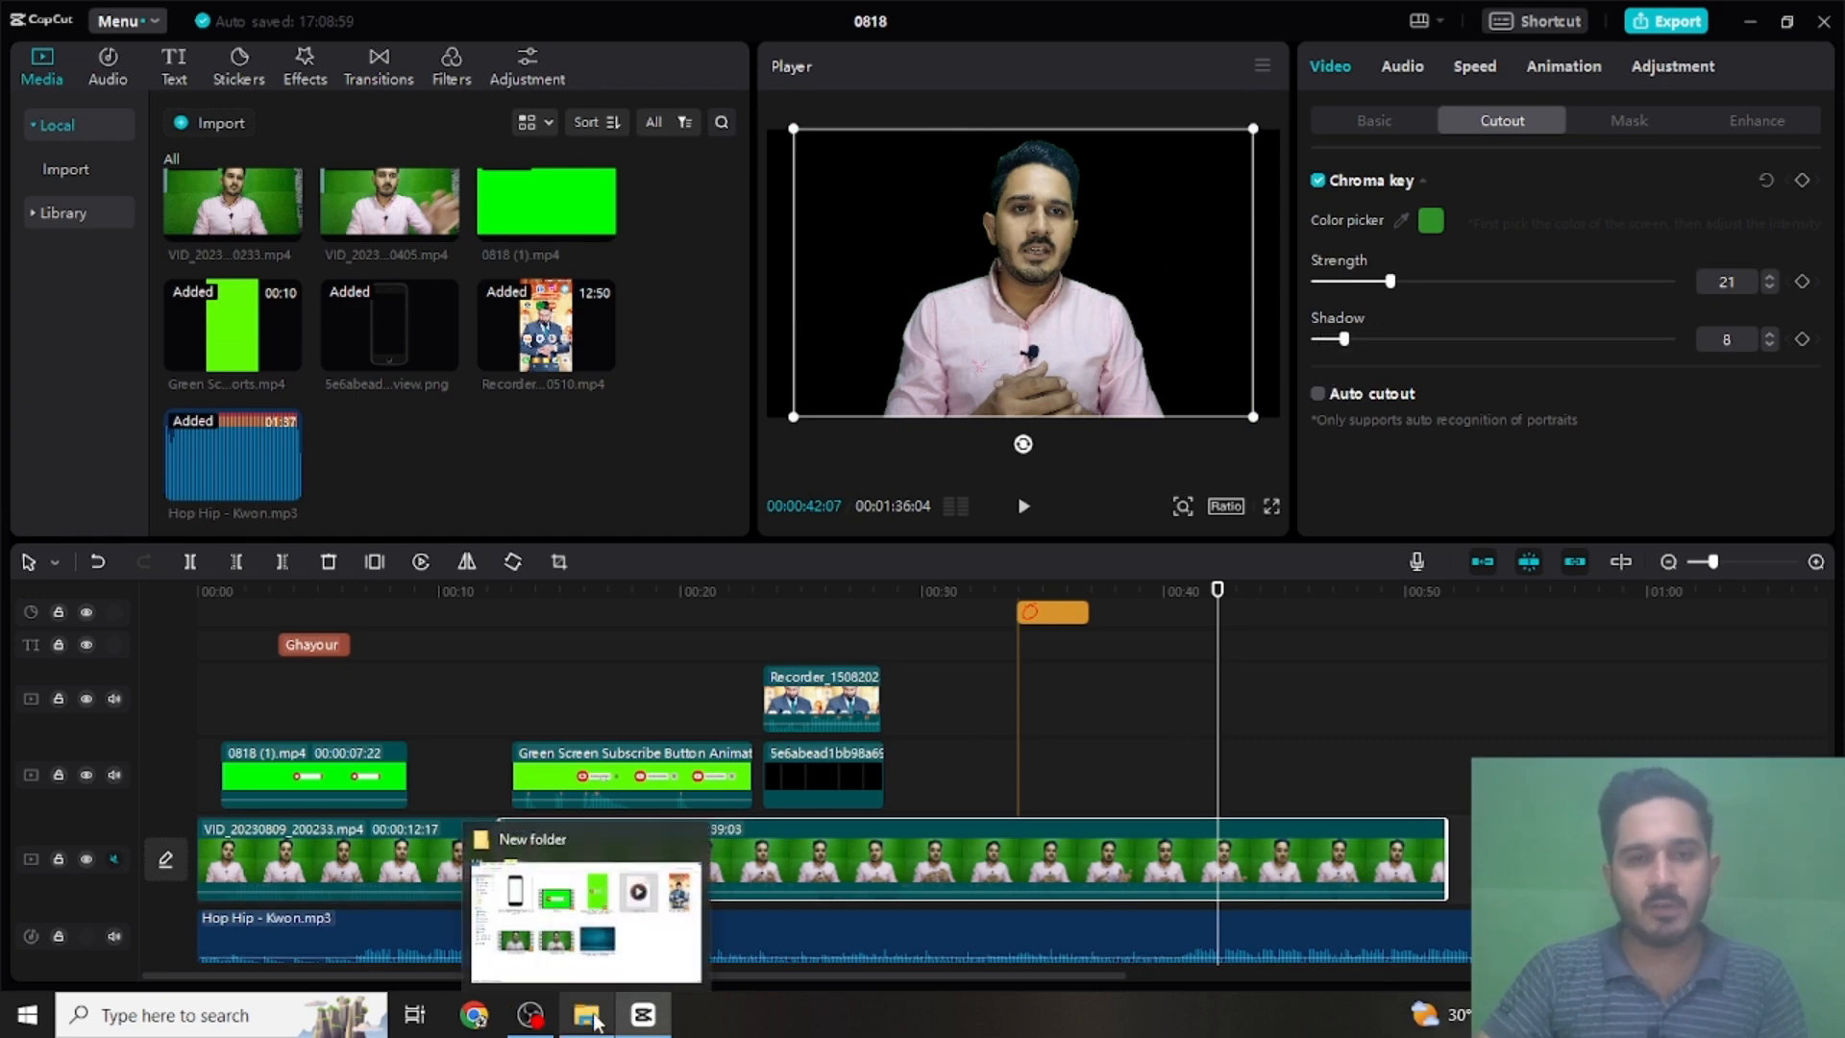
left_click(659, 956)
left_click(1029, 648)
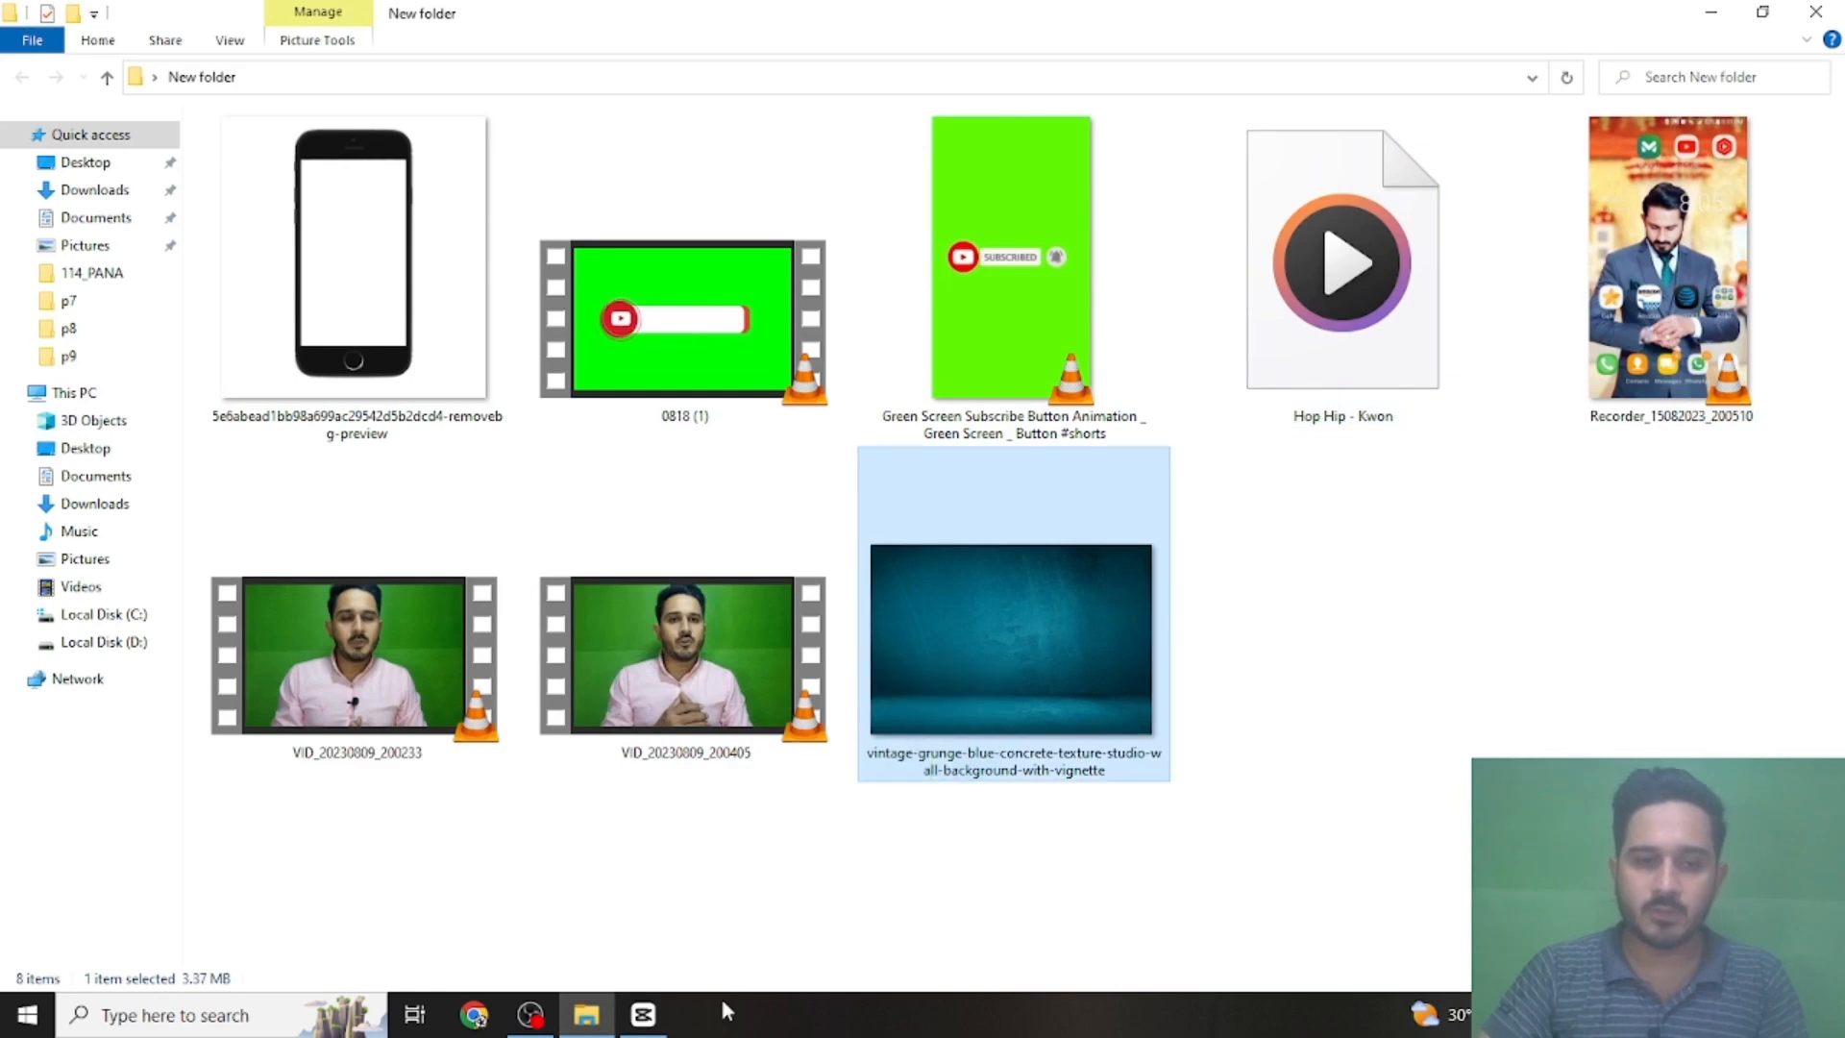
left_click_drag(727, 1011, 660, 487)
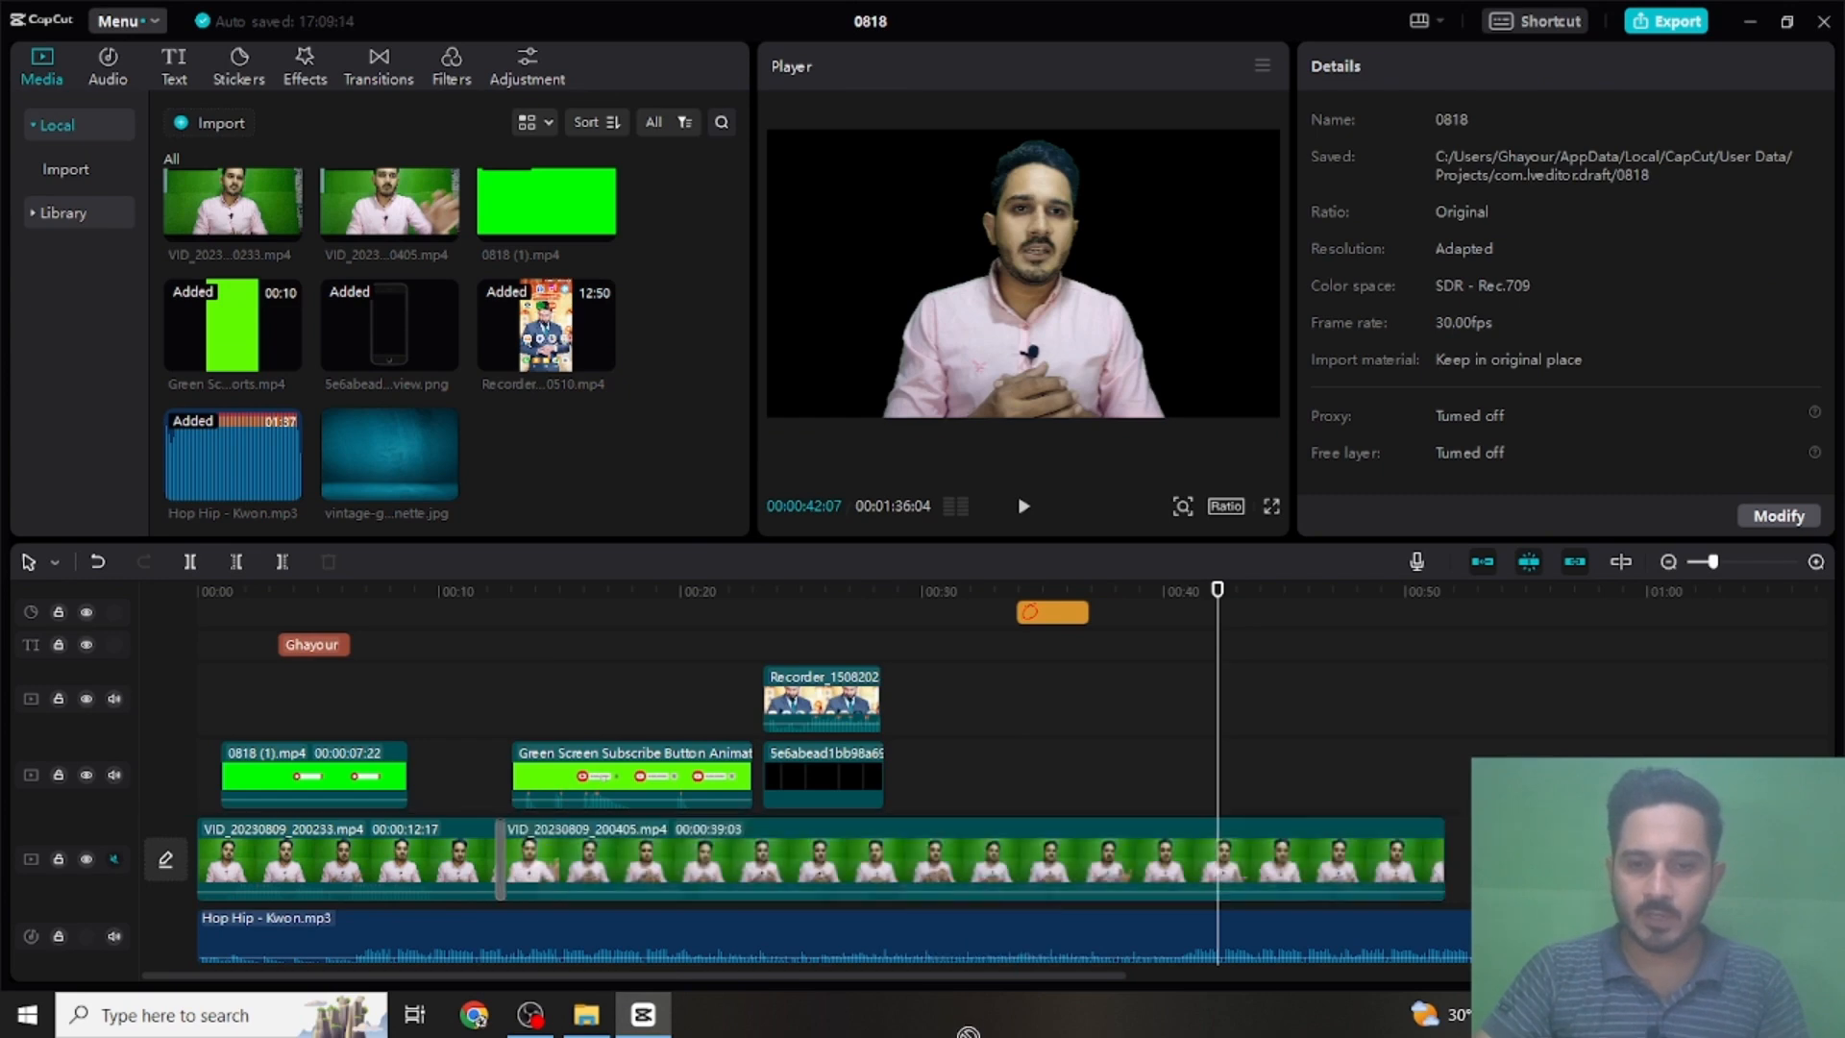
left_click_drag(968, 1031, 1025, 947)
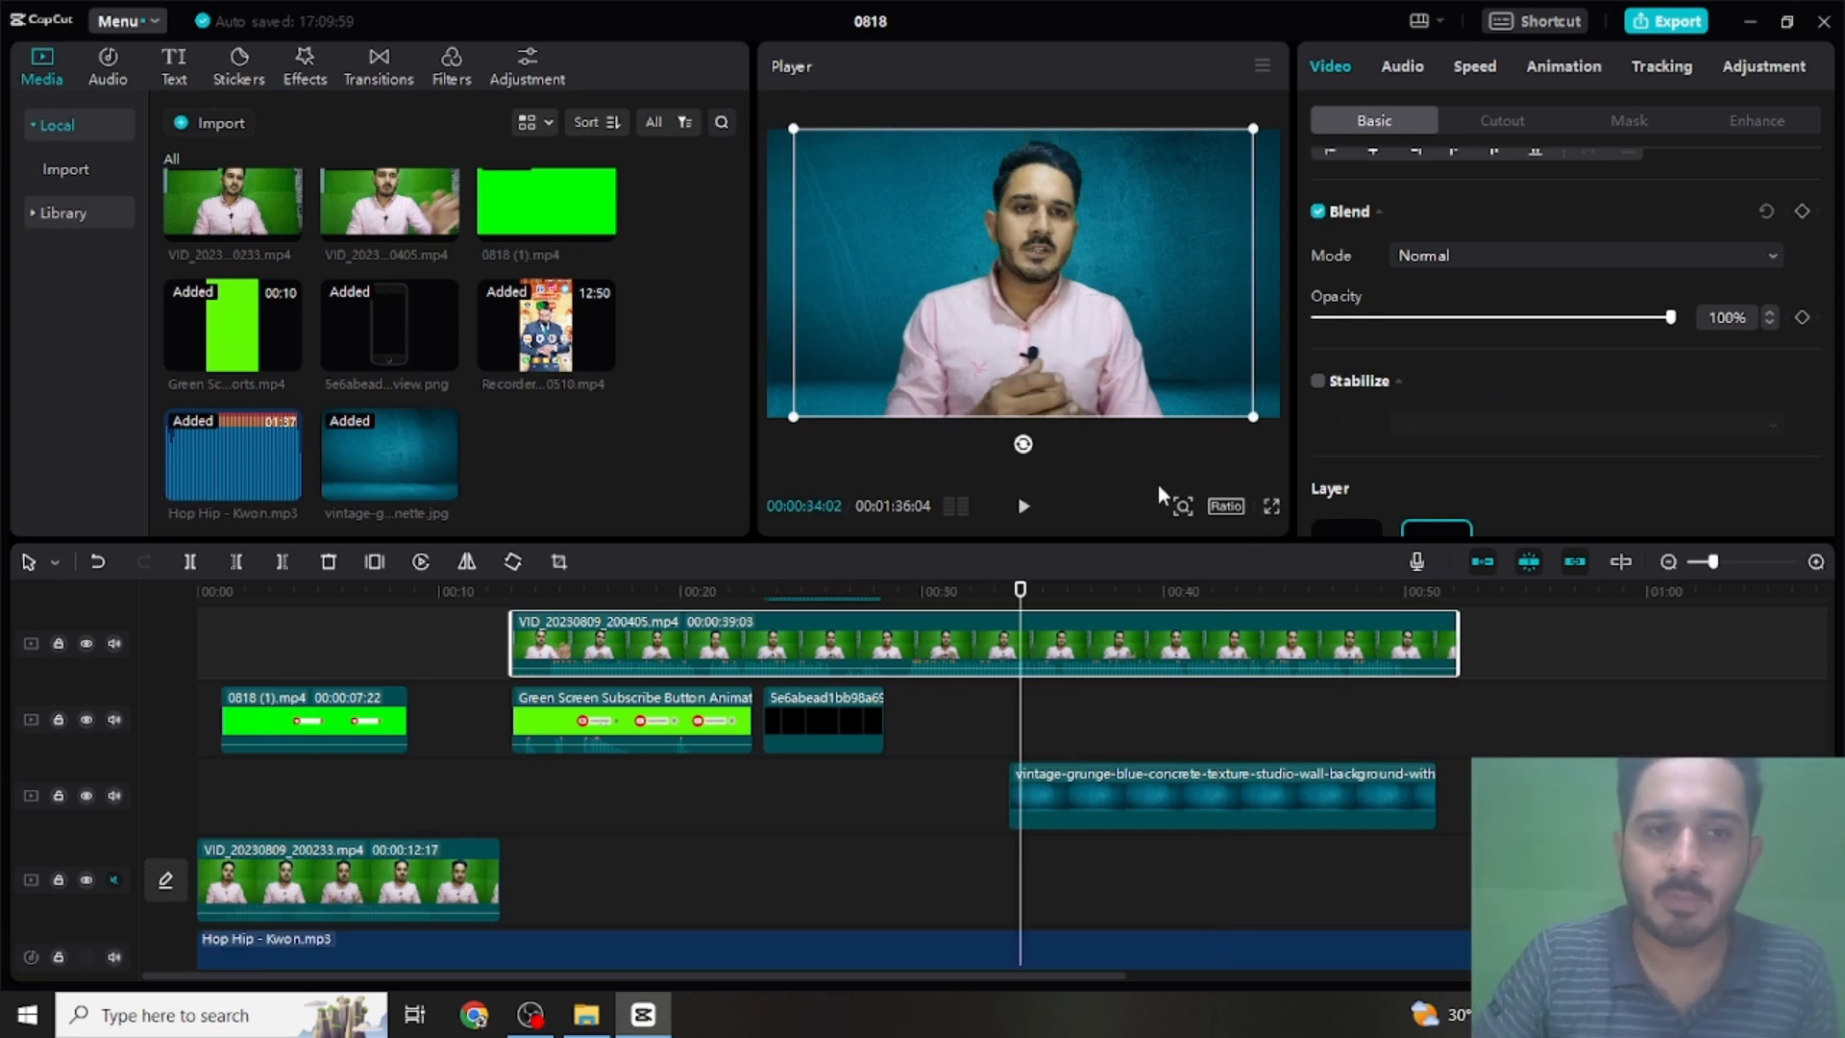
- Play the video full screen from 00:00:34:02 to review the new background and the stickers
left_click(1270, 515)
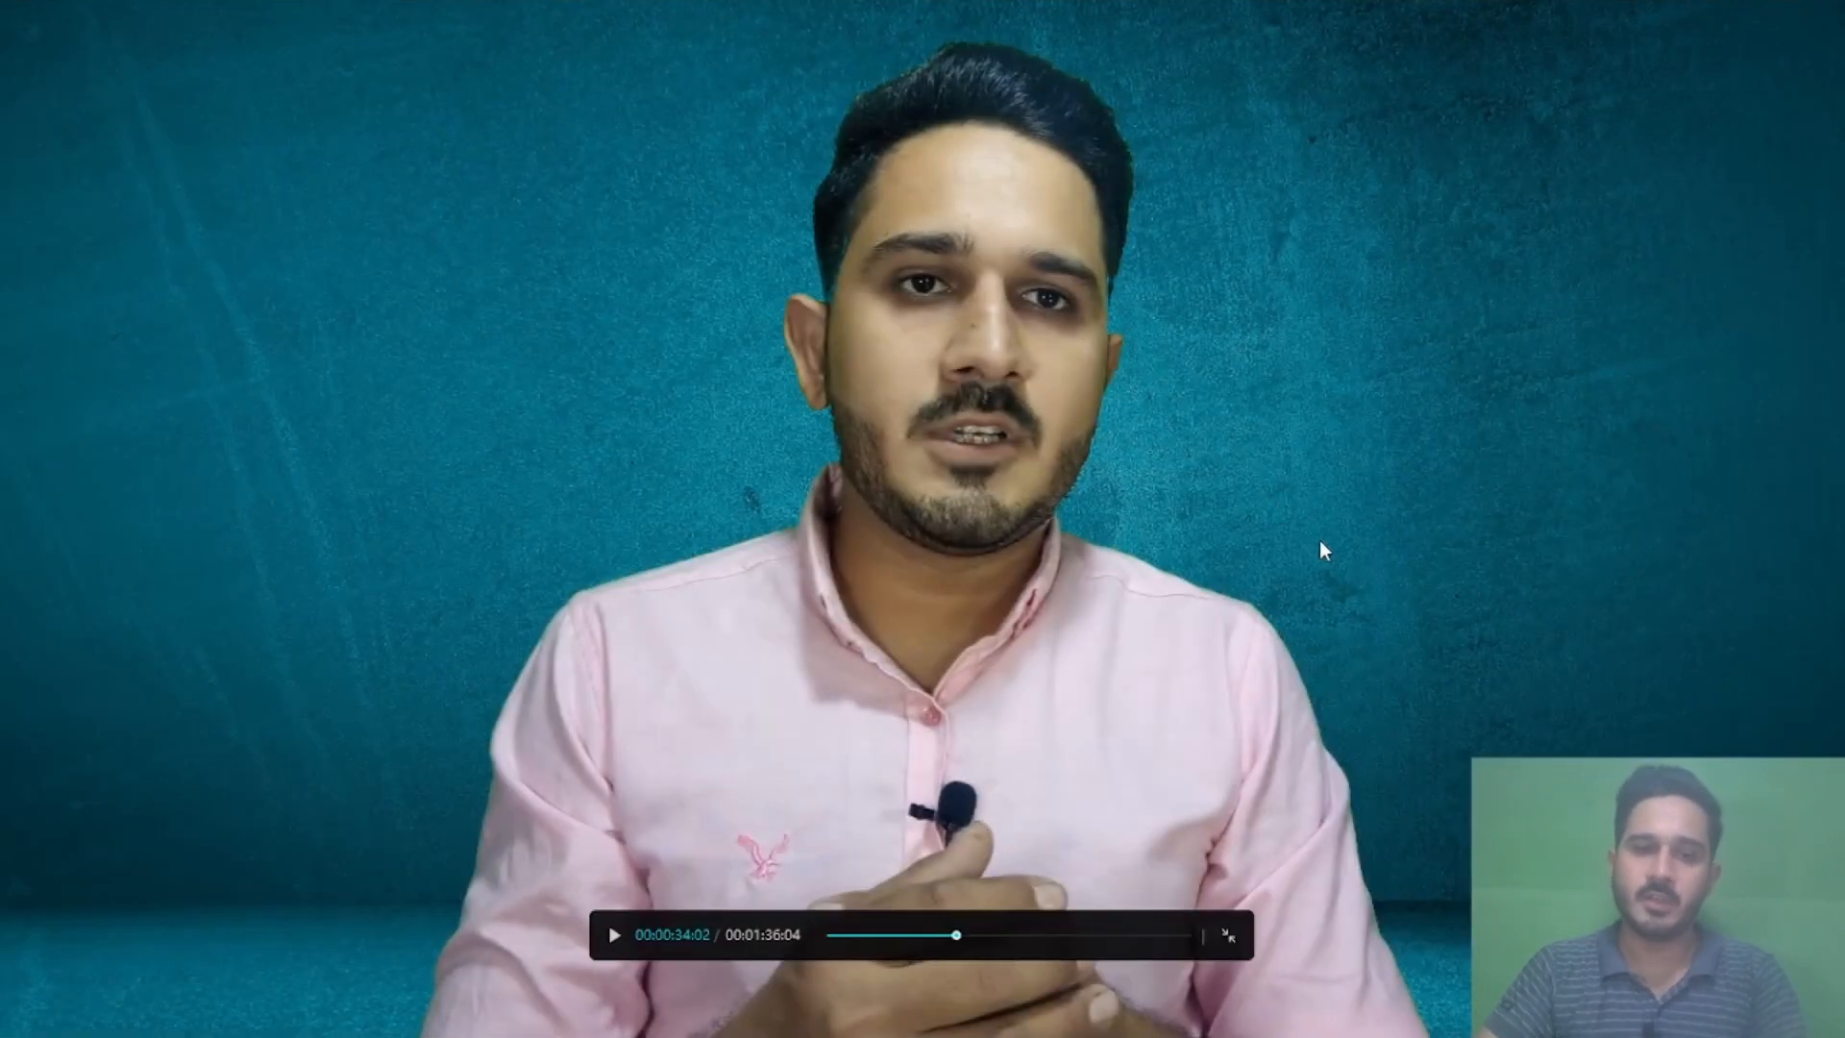
key("space")
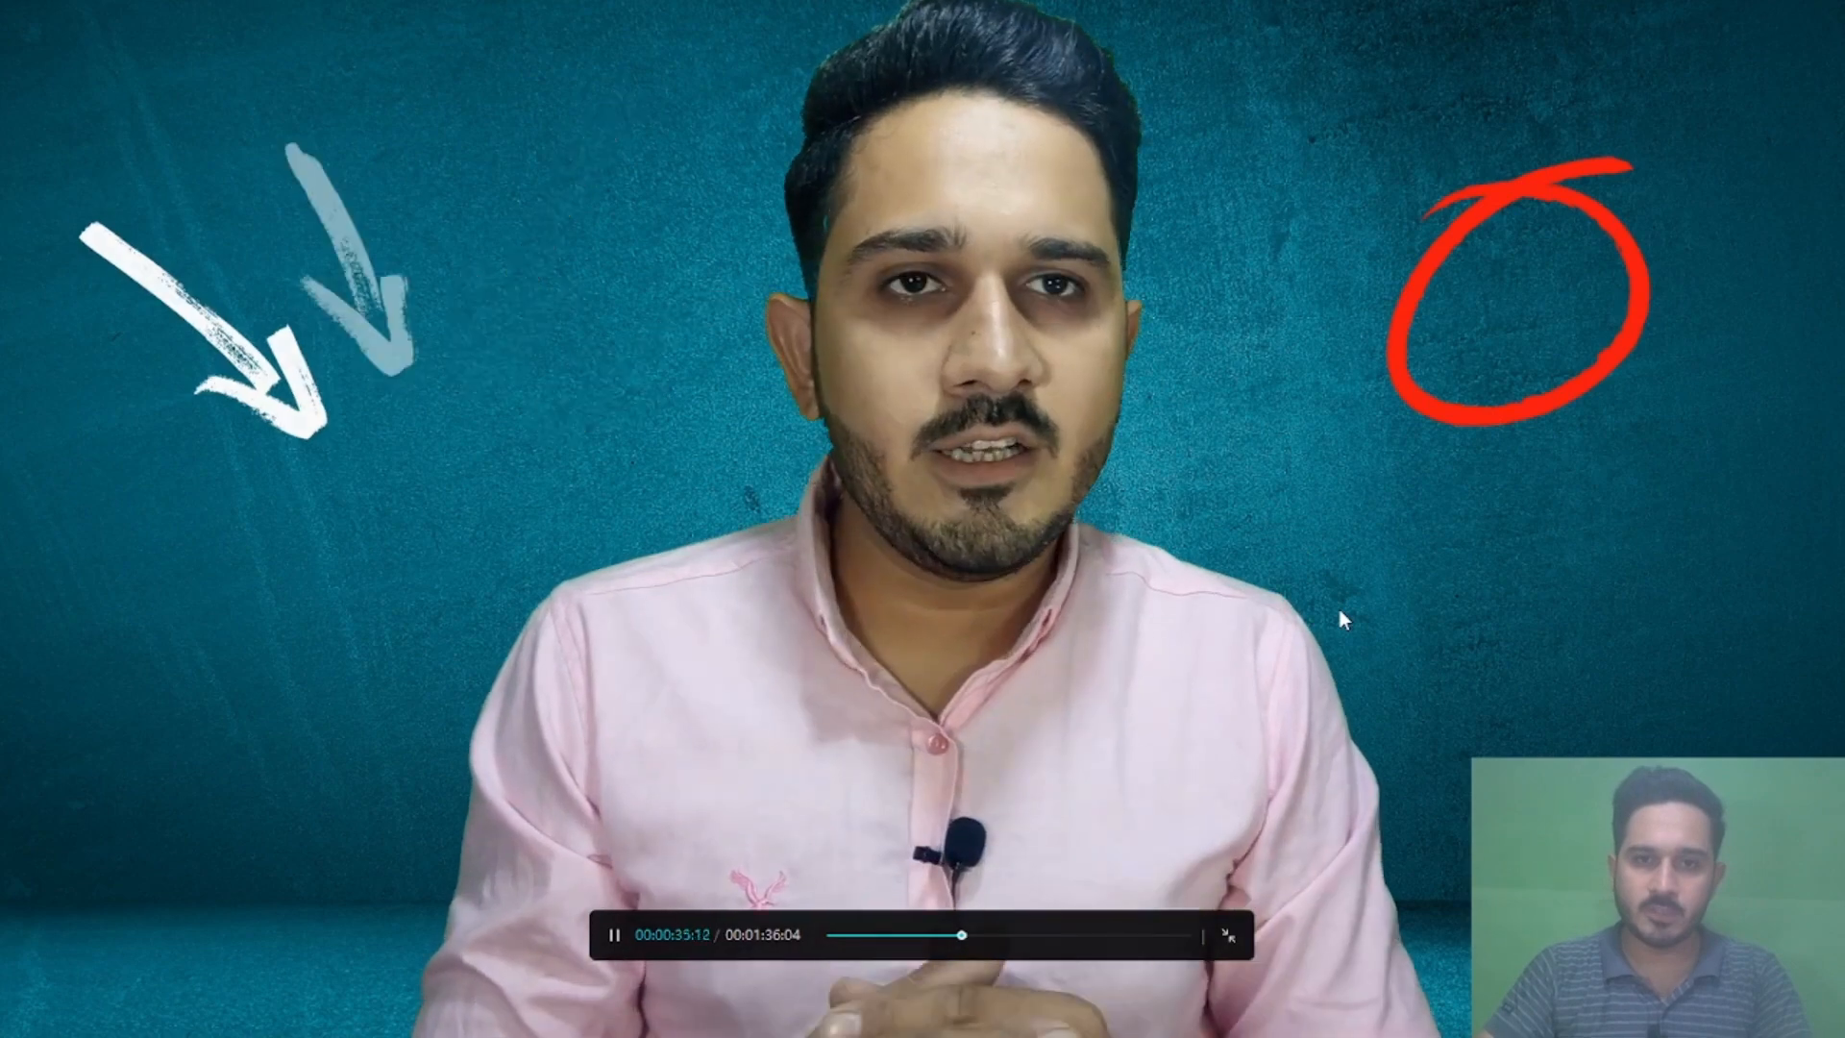